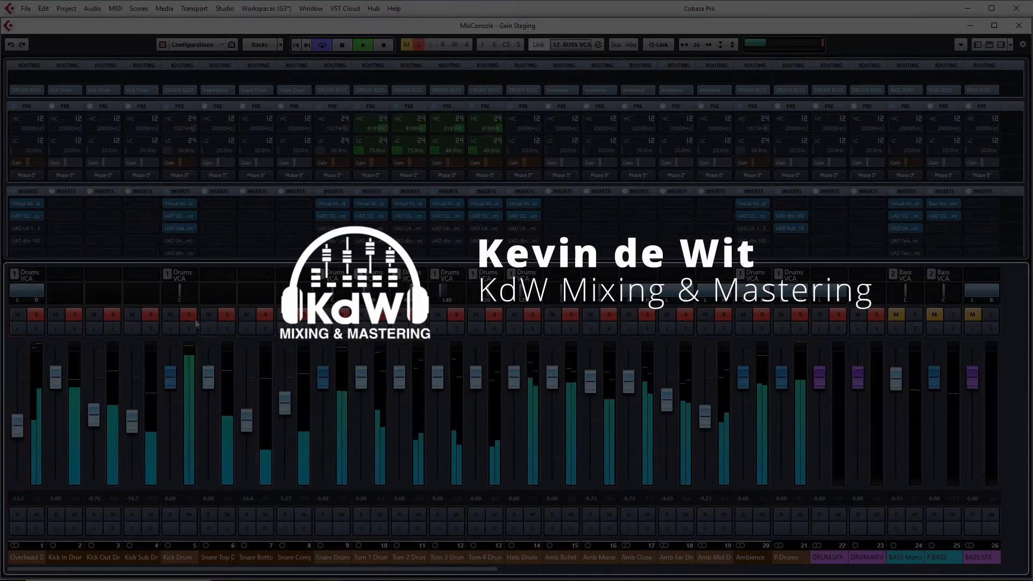
Step: Mute the Snare Top and Snare Bottom channels and lower the Kick Drum channel's fader slightly
drag(208, 314, 246, 314)
drag(171, 383, 170, 401)
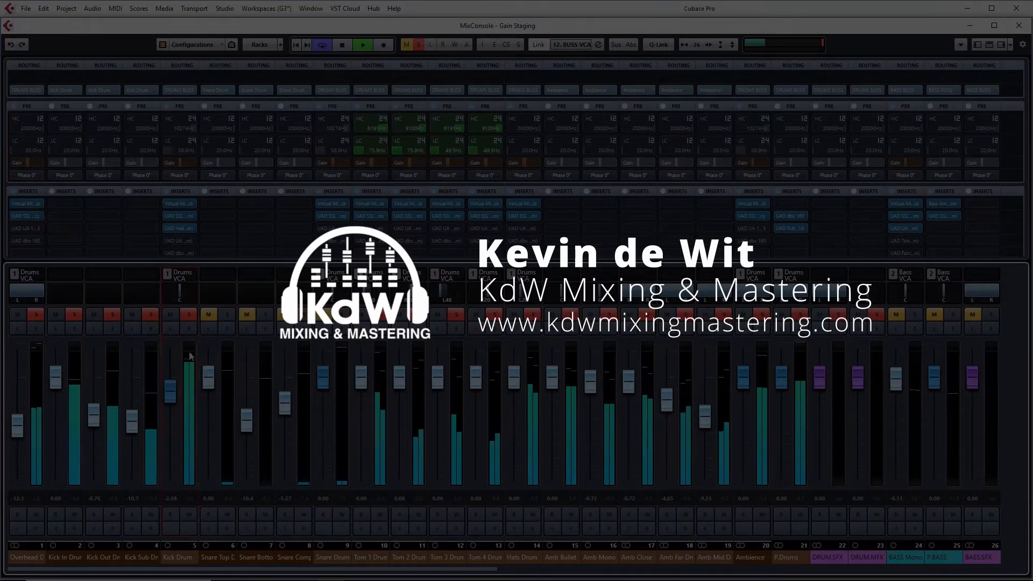
click(15, 433)
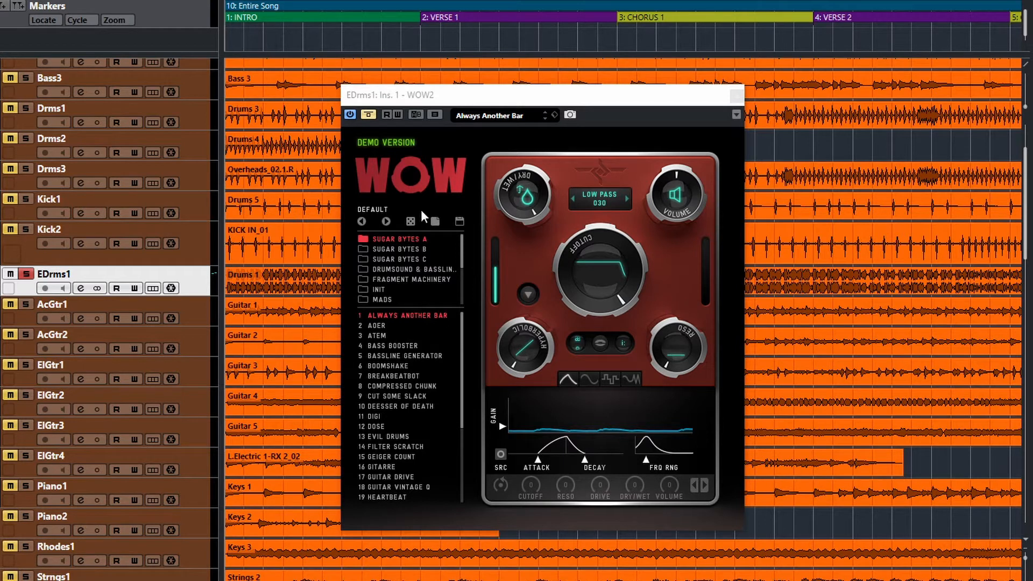
Step: Look through the WOW2 presets in both the host's preset list and the plug-in's own browser
click(509, 118)
scroll(528, 372, down, 3)
scroll(528, 375, up, 3)
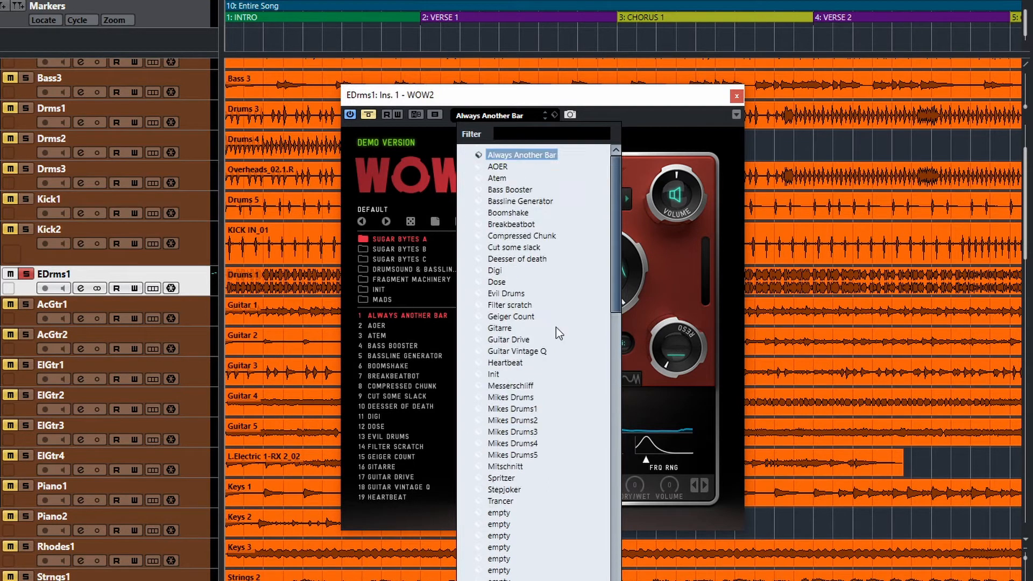
click(633, 116)
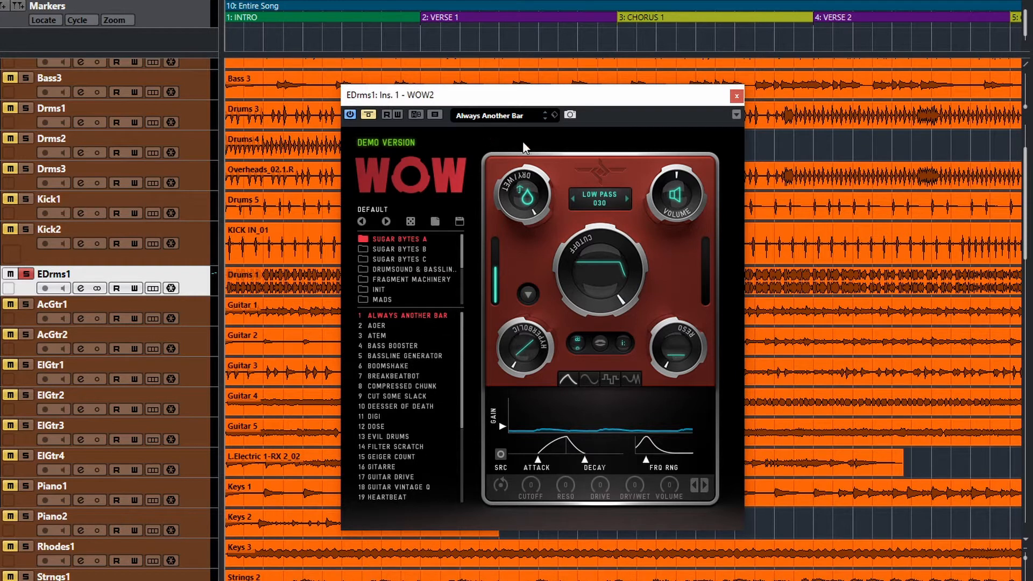
click(514, 114)
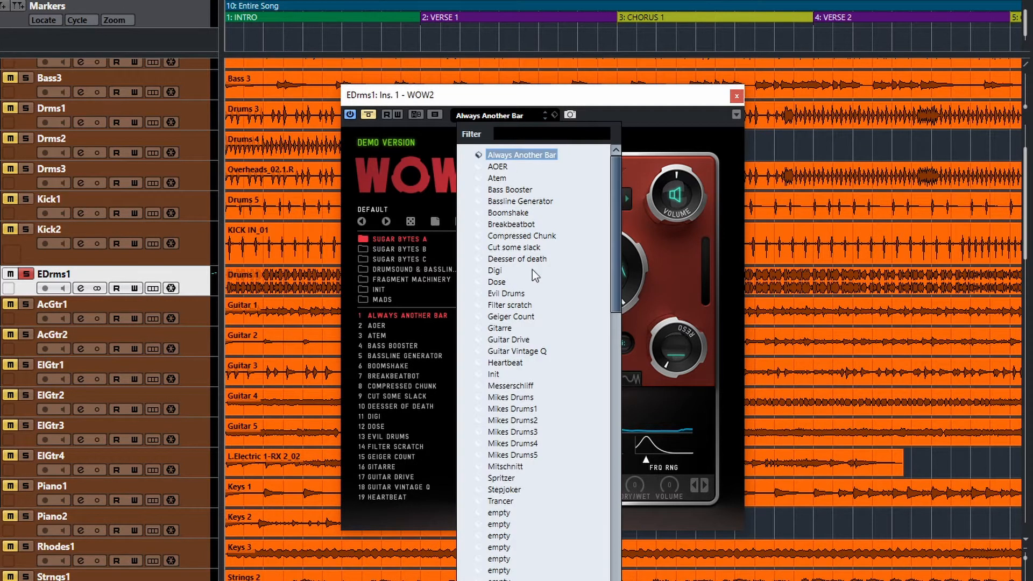
click(632, 127)
scroll(393, 426, down, 5)
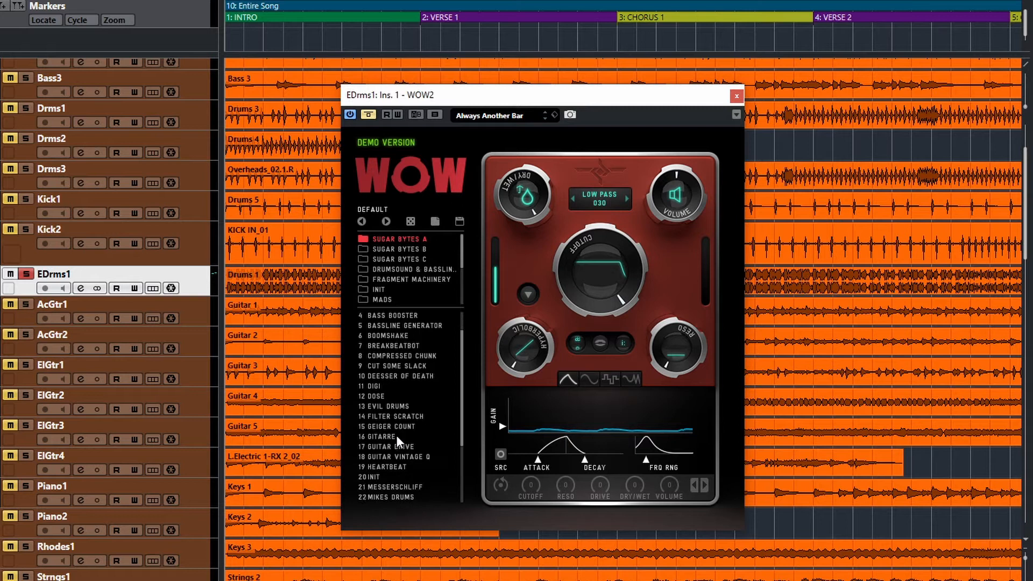
scroll(397, 474, down, 1)
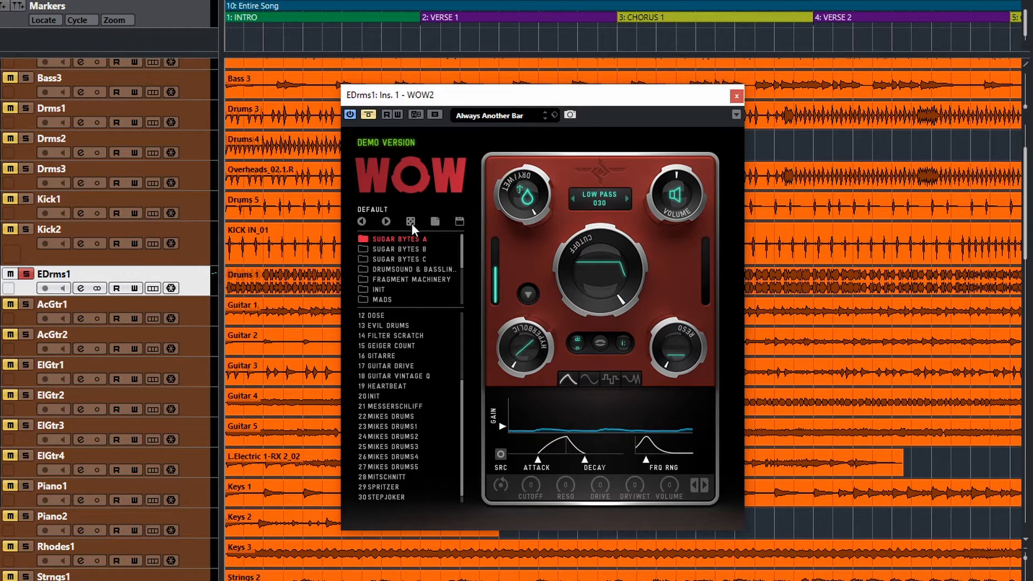
scroll(444, 386, up, 11)
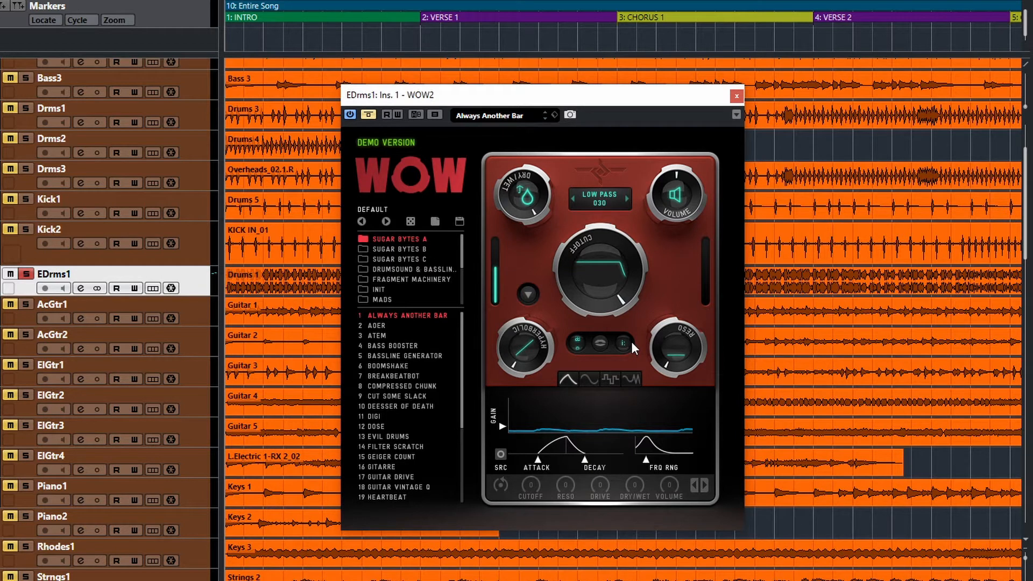
Step: Try the resonance control up and back down, and view the available drive types
drag(679, 365, 658, 298)
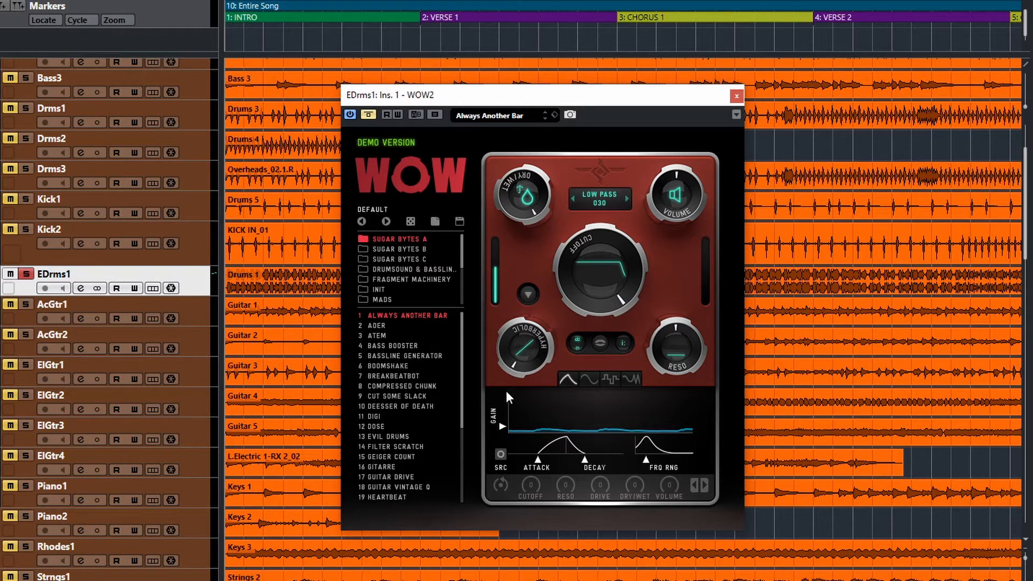
drag(670, 351, 658, 489)
click(523, 362)
click(528, 294)
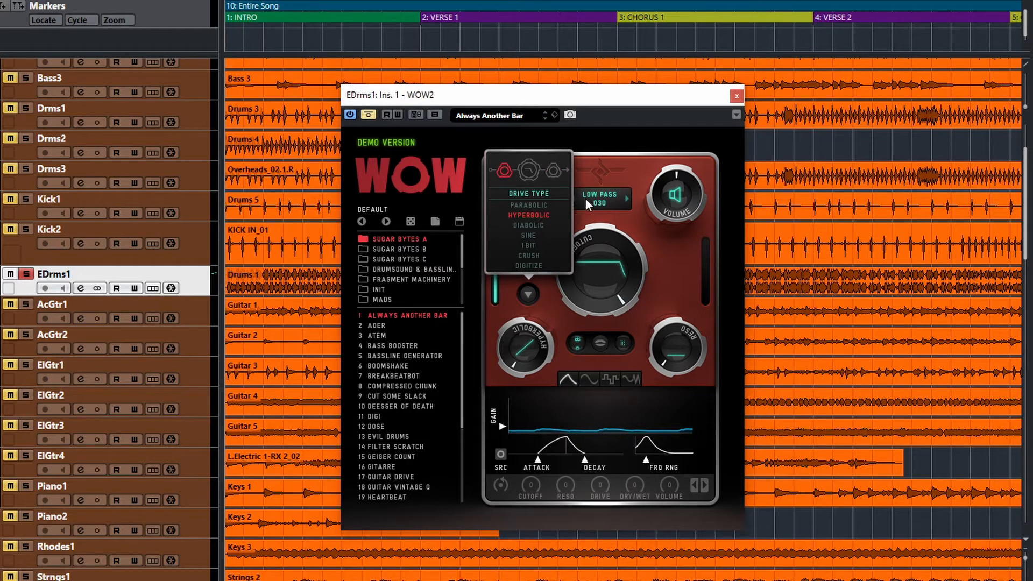
click(591, 182)
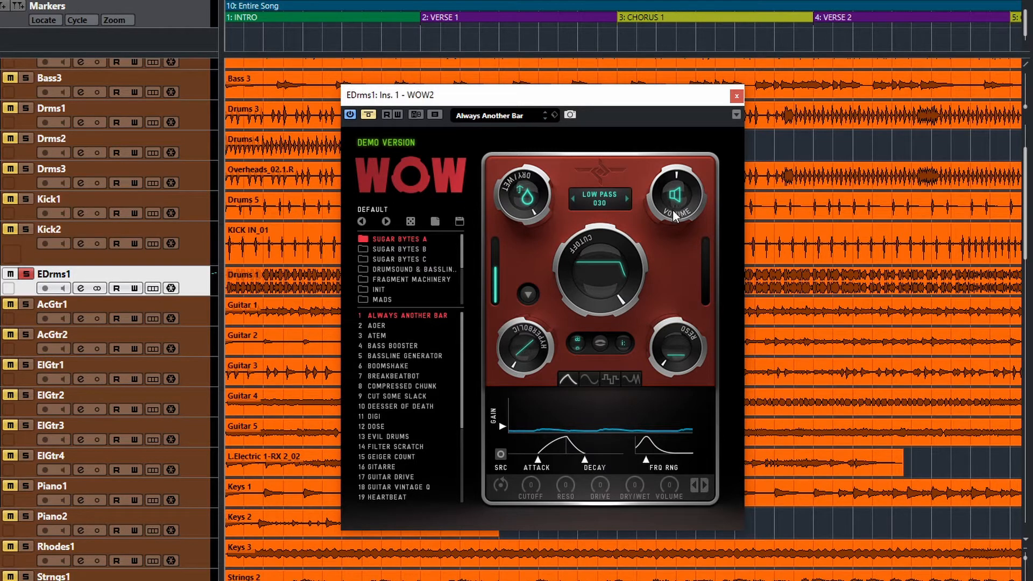
Step: View the plug-in's signal-flow diagram and settings page, and return to the main controls
drag(666, 209, 679, 261)
drag(679, 197, 663, 213)
click(412, 182)
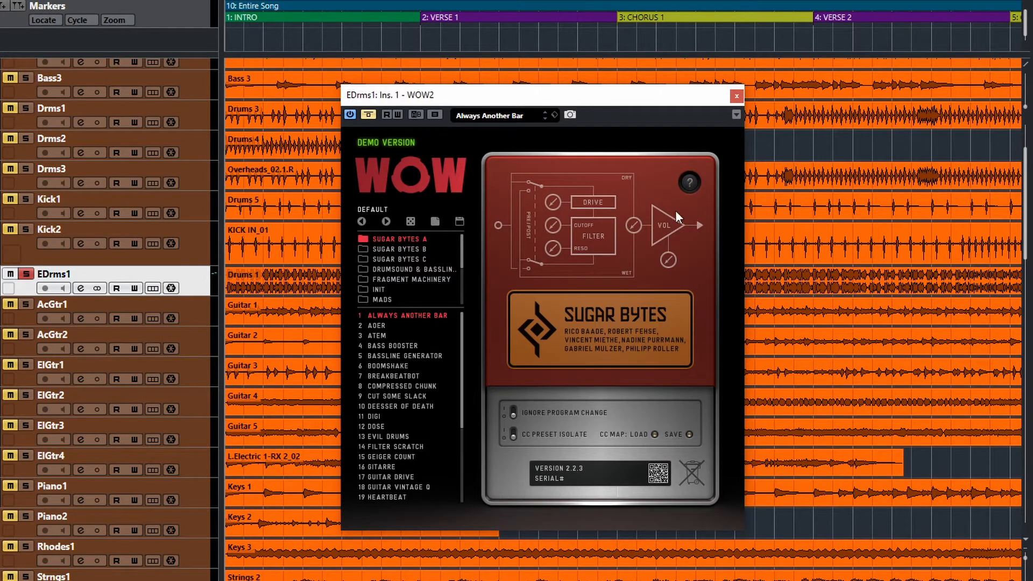
click(527, 155)
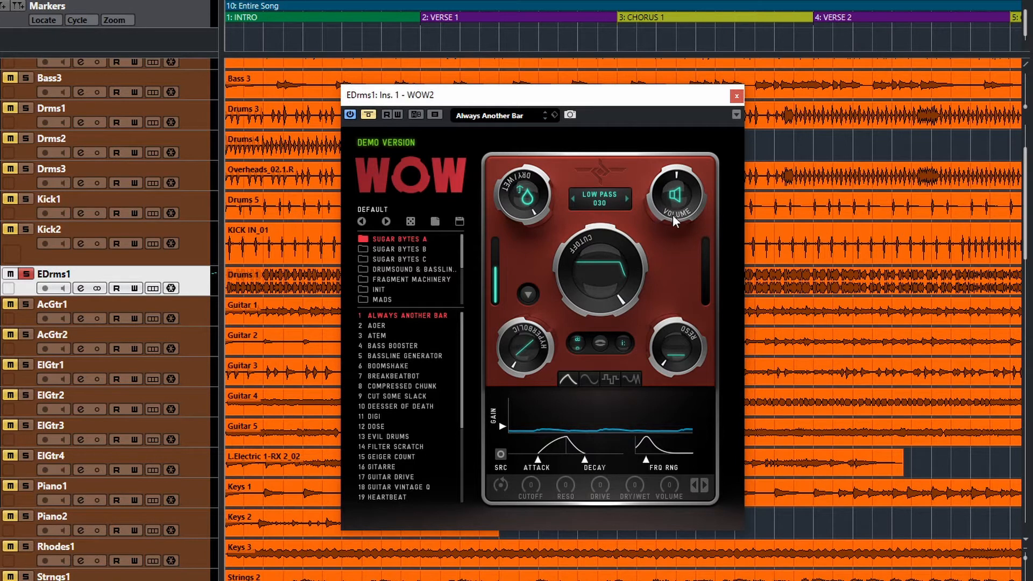
Step: Try a higher output volume on WOW2 with the bypass off, and reset the volume to its default
drag(671, 175, 677, 213)
click(369, 114)
drag(651, 203, 679, 287)
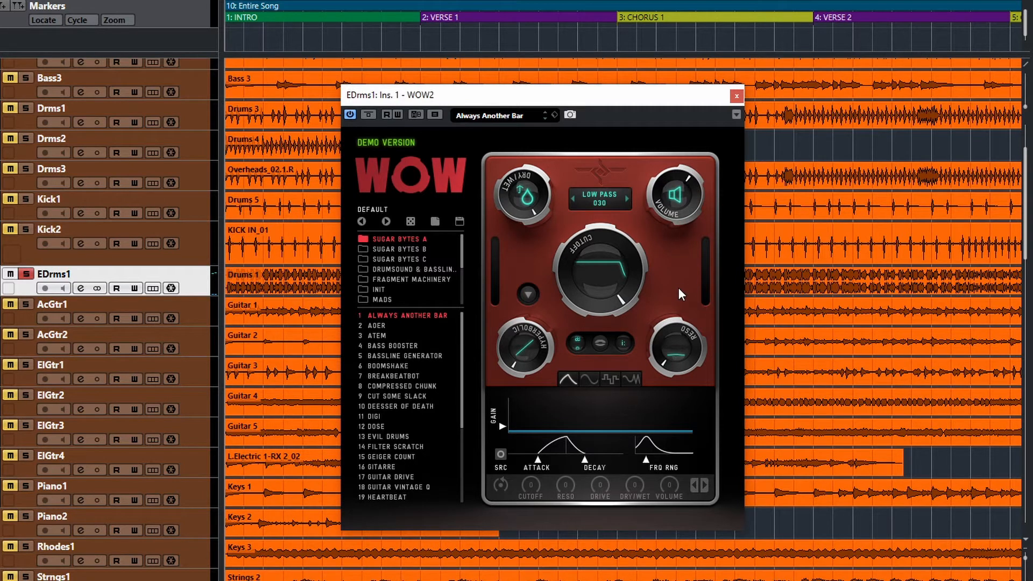
double_click(684, 200)
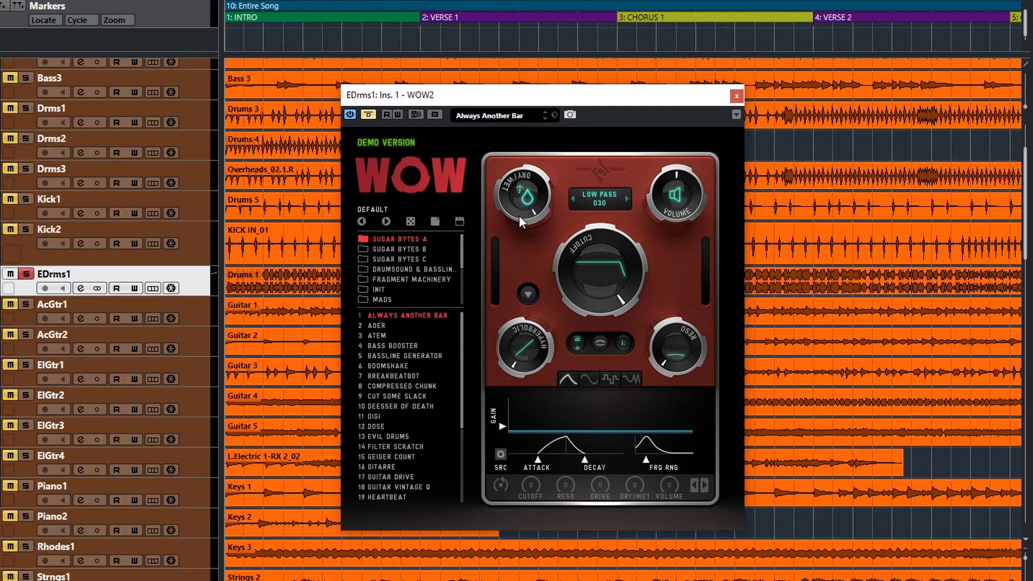
Step: Try the dry/wet mix fully dry and return it to fully wet
drag(499, 198, 554, 450)
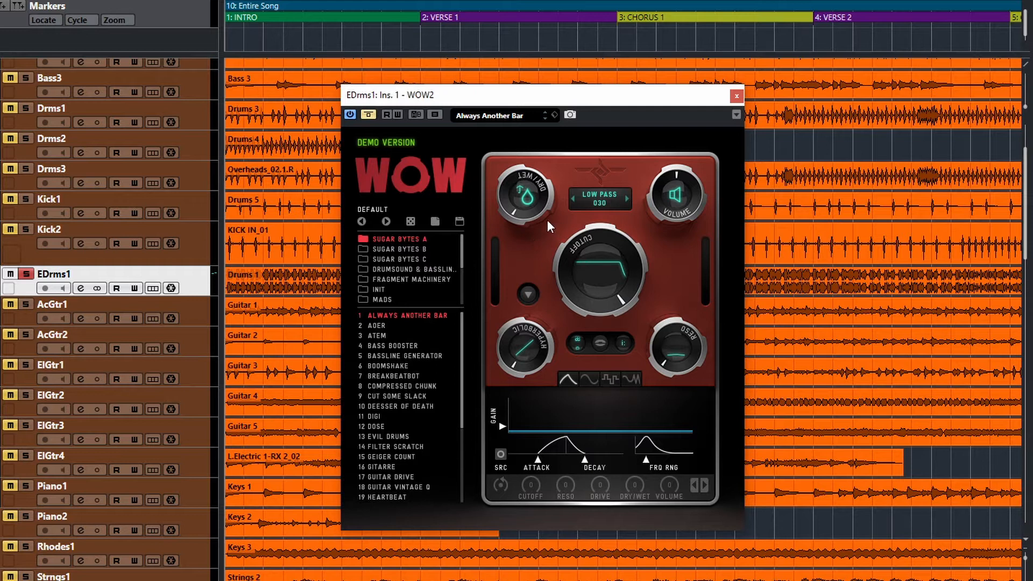
drag(525, 218, 525, 42)
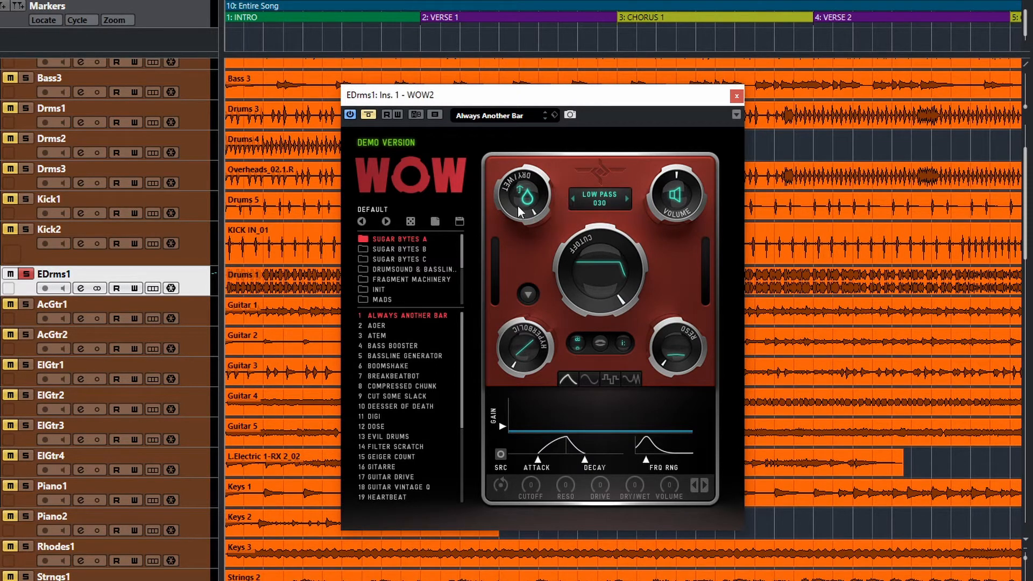
drag(506, 194, 532, 110)
Step: Review the filter type list and the modulation assignments of the two vowels, drive, resonance and cutoff
click(601, 200)
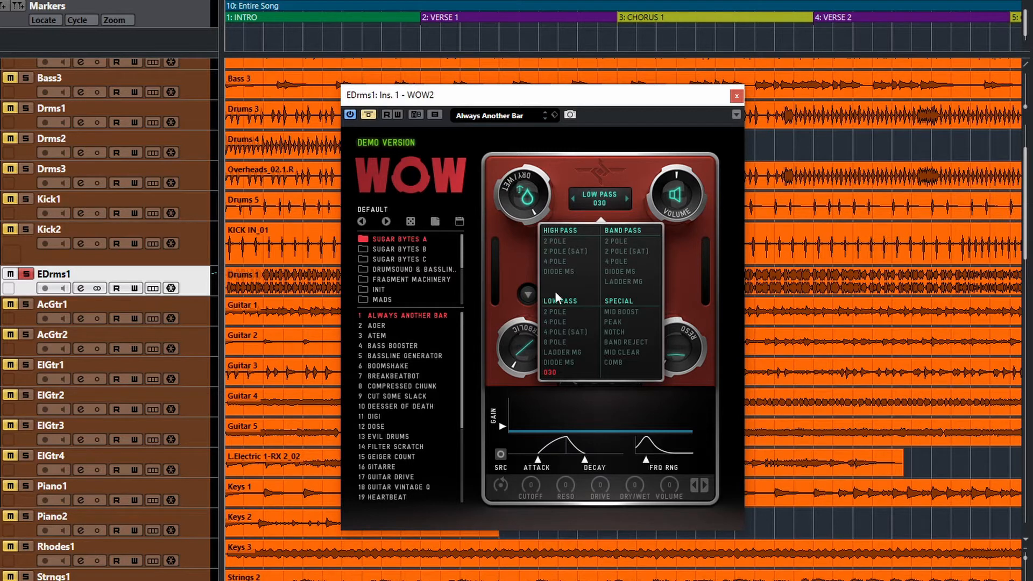
click(607, 202)
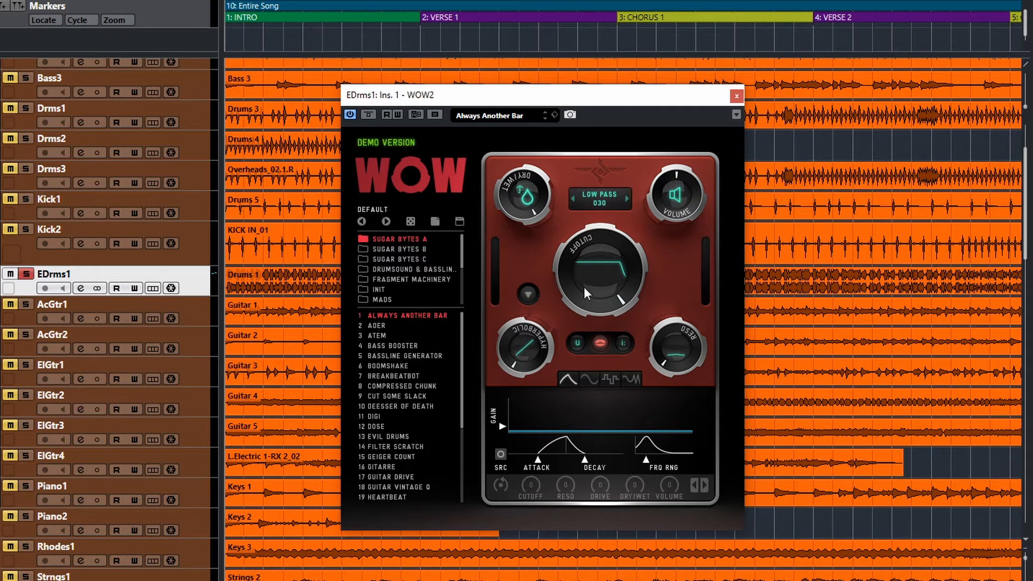
drag(642, 260, 524, 441)
click(624, 343)
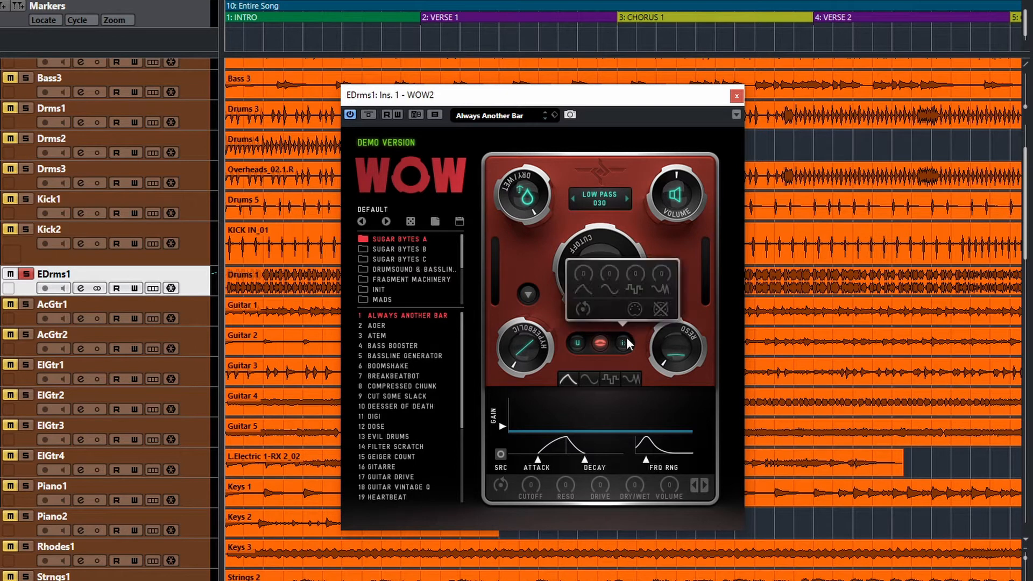
click(576, 343)
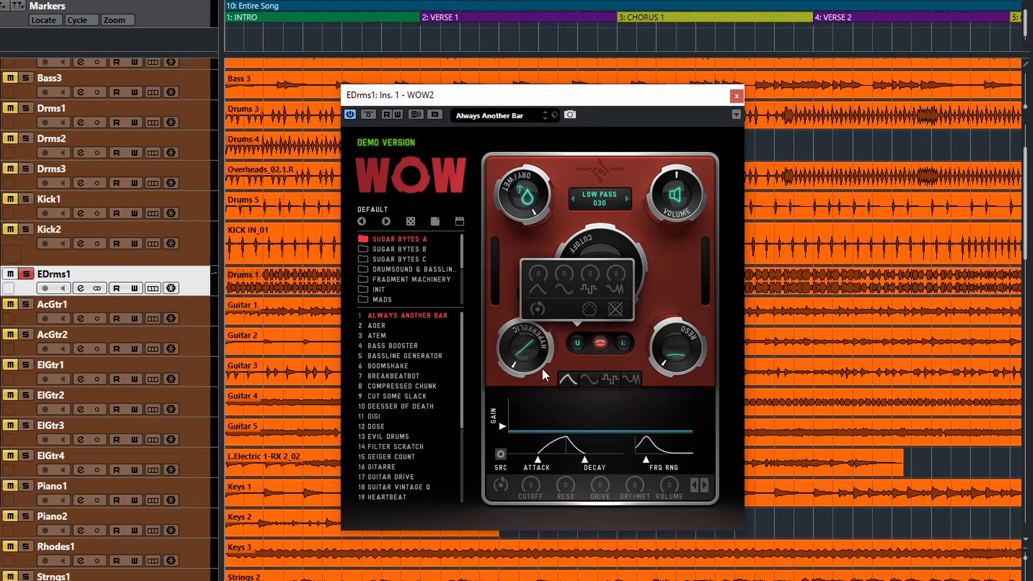
mouse_move(529, 350)
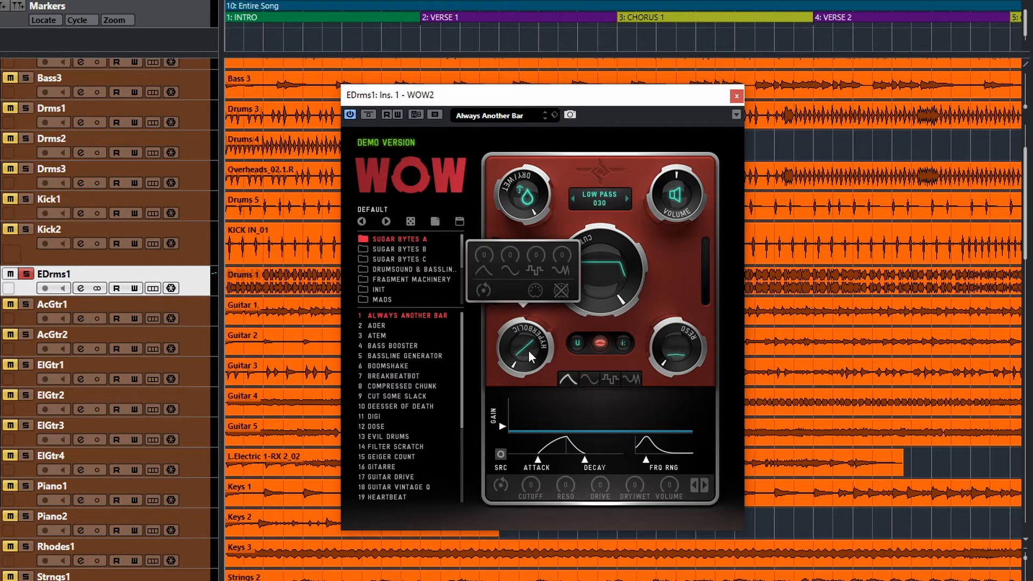
mouse_move(677, 353)
mouse_move(612, 272)
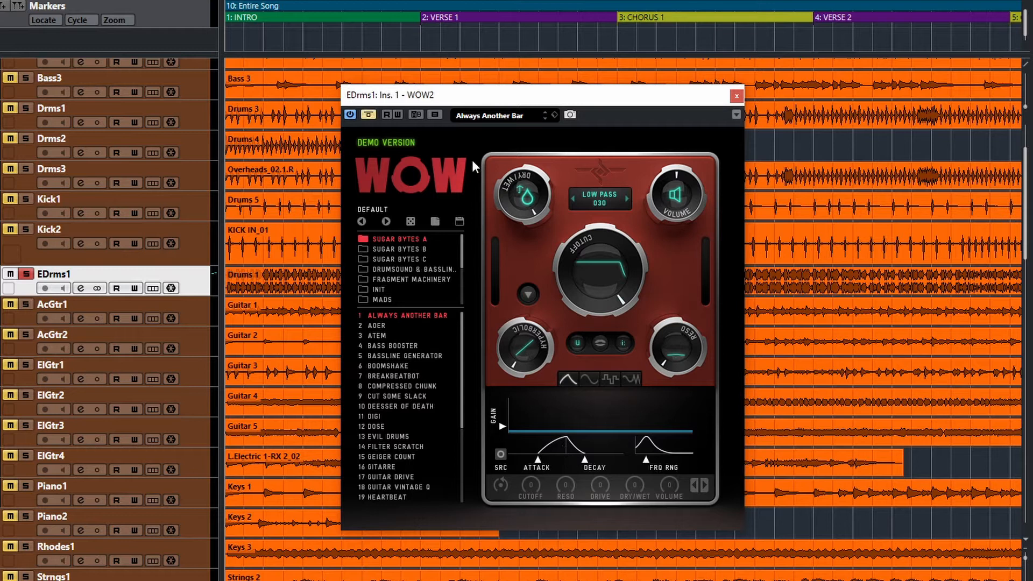
Step: Play the soloed EDrms1 track, move the WOW2 window aside and turn off the plug-in's bypass
key(space)
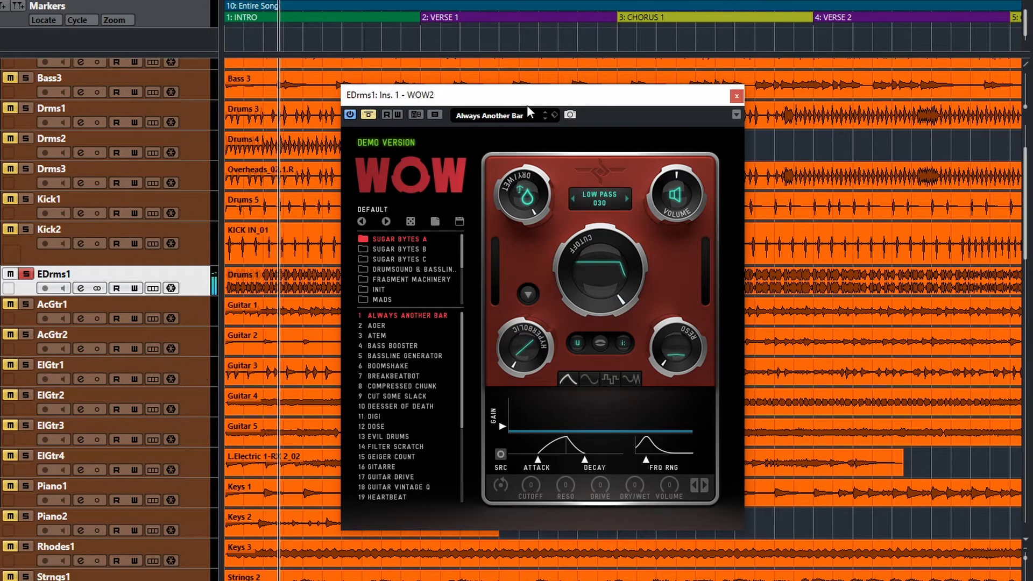
drag(538, 96, 616, 126)
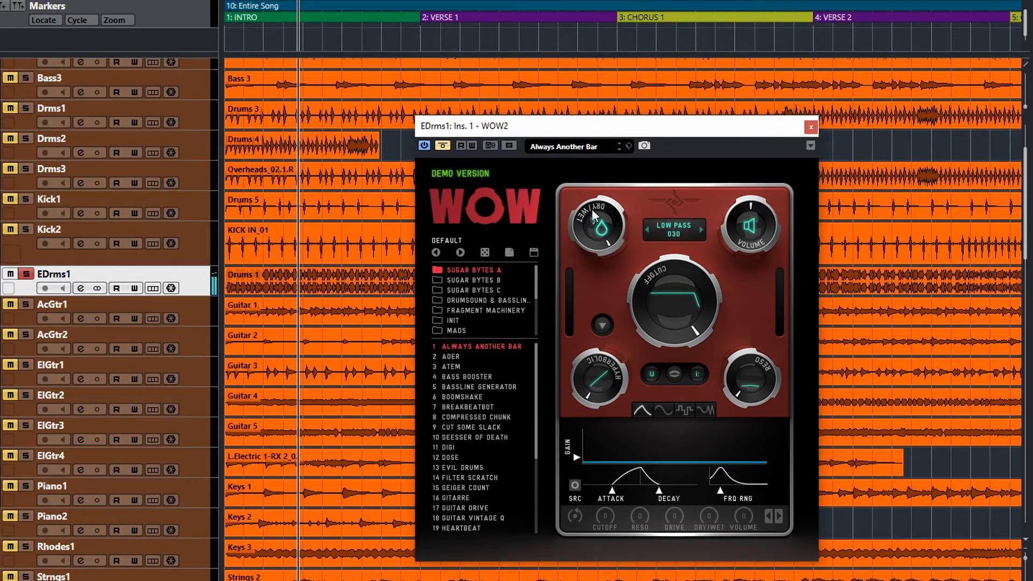
click(443, 147)
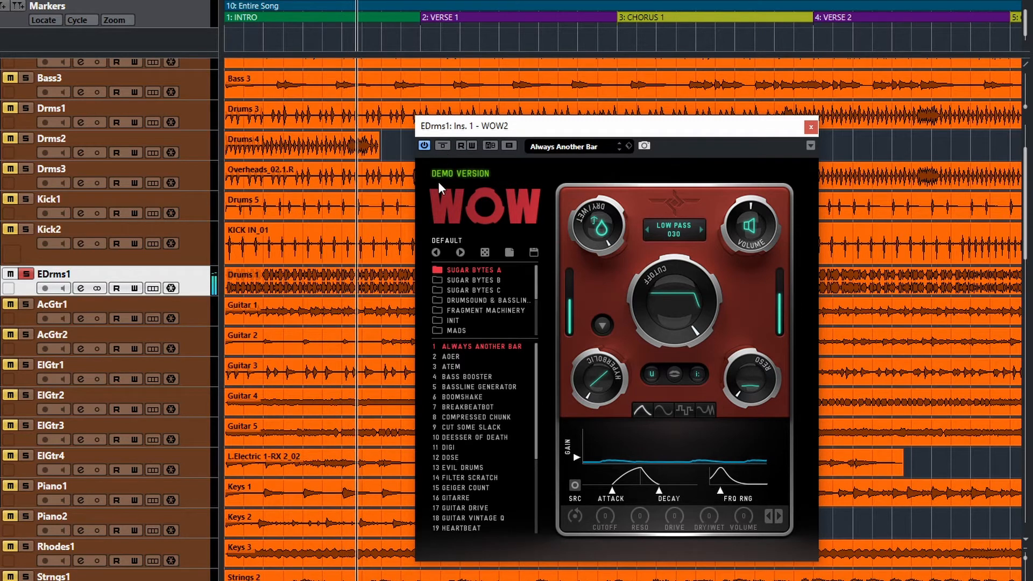
drag(613, 130, 599, 129)
Step: Try a drier dry/wet mix during playback and bring it back to fully wet
drag(585, 225, 577, 244)
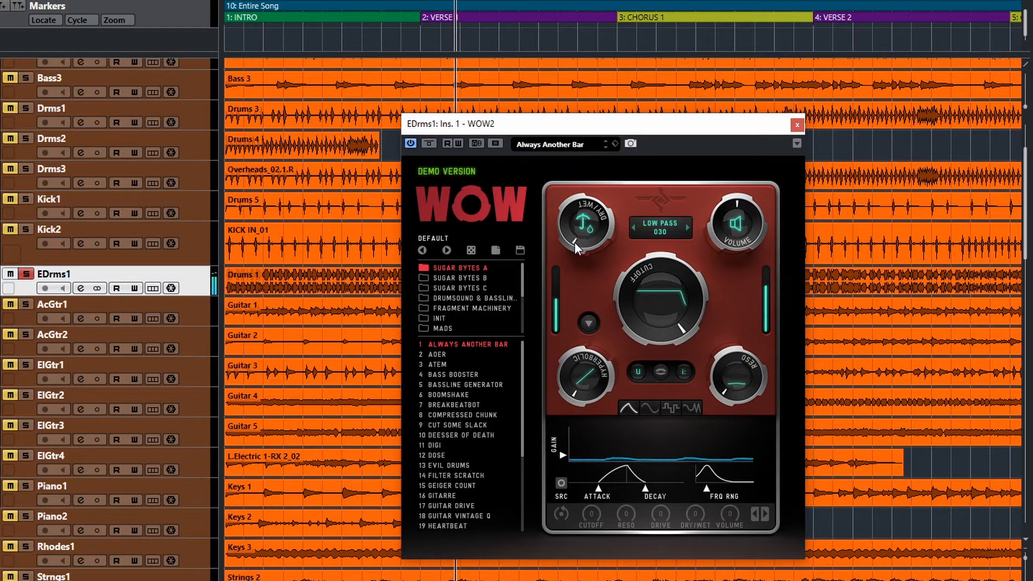
drag(563, 216, 615, 88)
drag(586, 227, 558, 208)
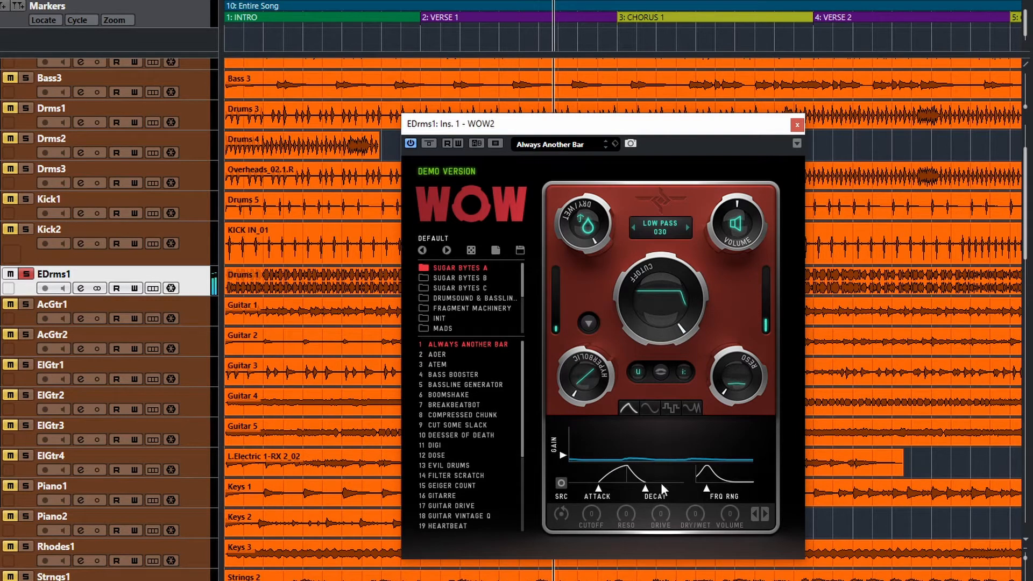
click(681, 229)
click(680, 229)
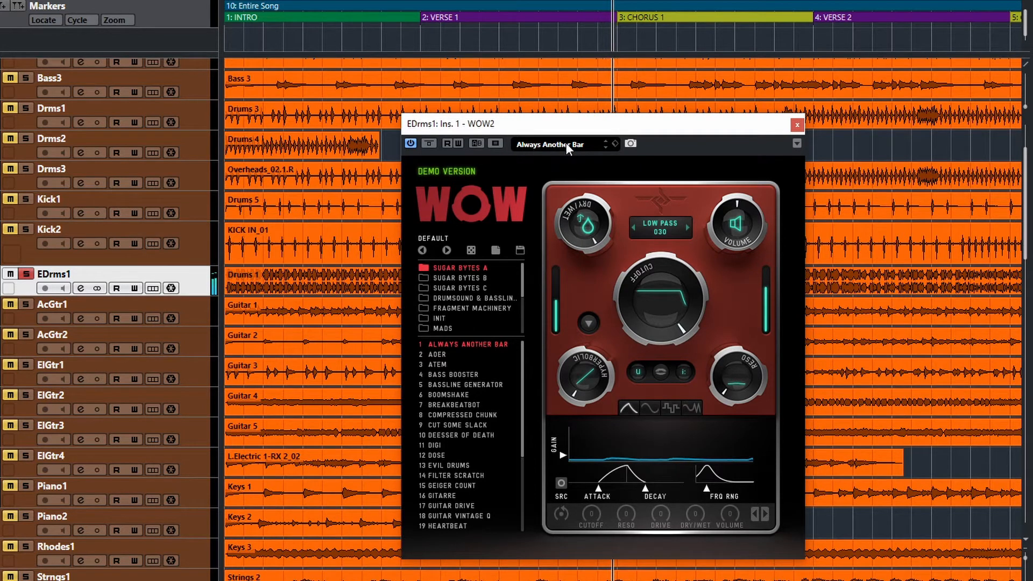
drag(675, 299, 601, 323)
drag(730, 203, 711, 228)
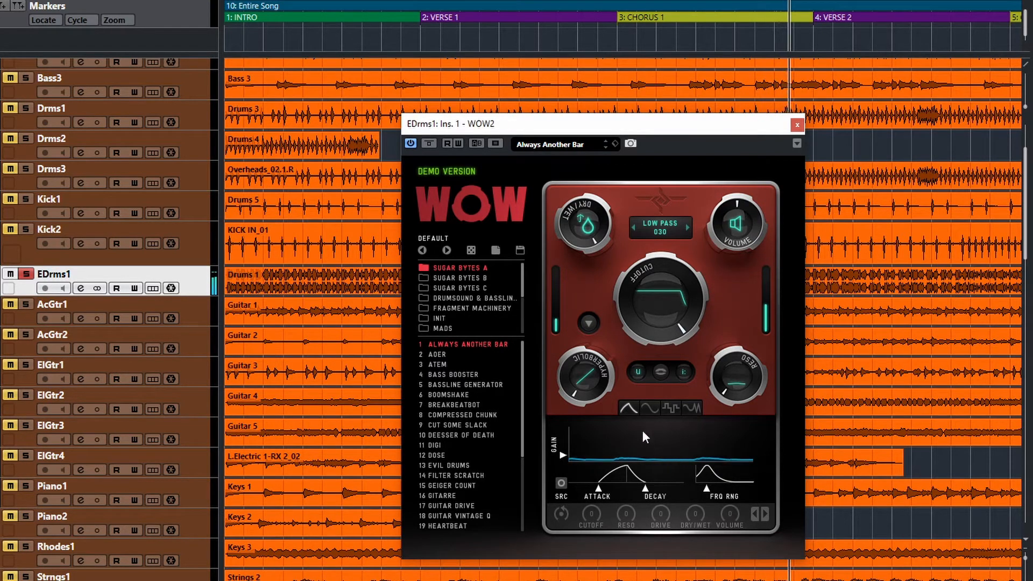
Step: Lower the low-pass filter's cutoff and raise the resonance to a sharp peak during playback
drag(662, 266, 646, 285)
drag(737, 393, 731, 247)
drag(659, 285, 666, 254)
mouse_move(662, 299)
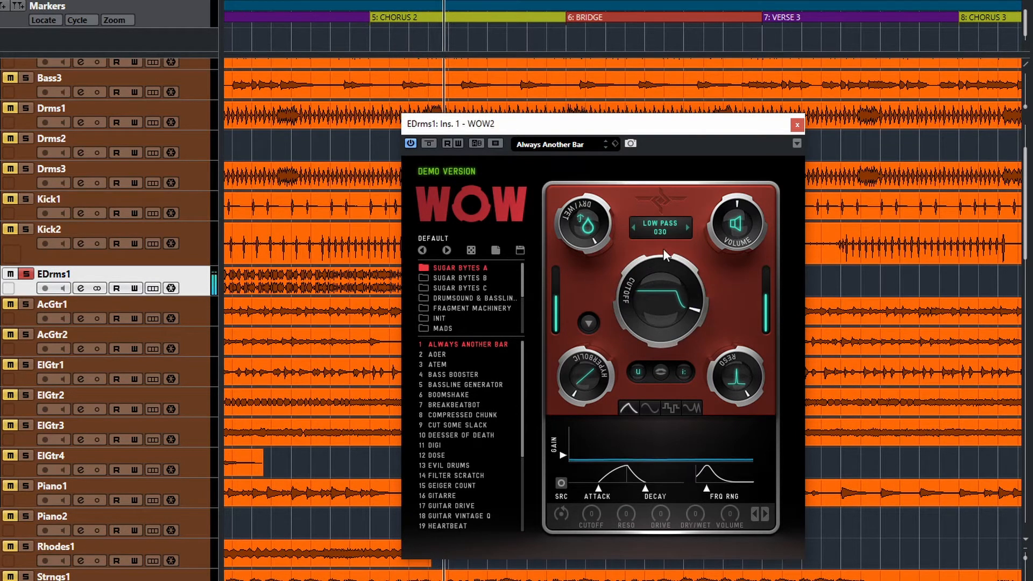
Step: Reduce the resonance to a moderate level and sweep the low-pass cutoff down and back up during playback
drag(735, 367, 732, 420)
drag(682, 288, 666, 318)
drag(760, 366, 759, 387)
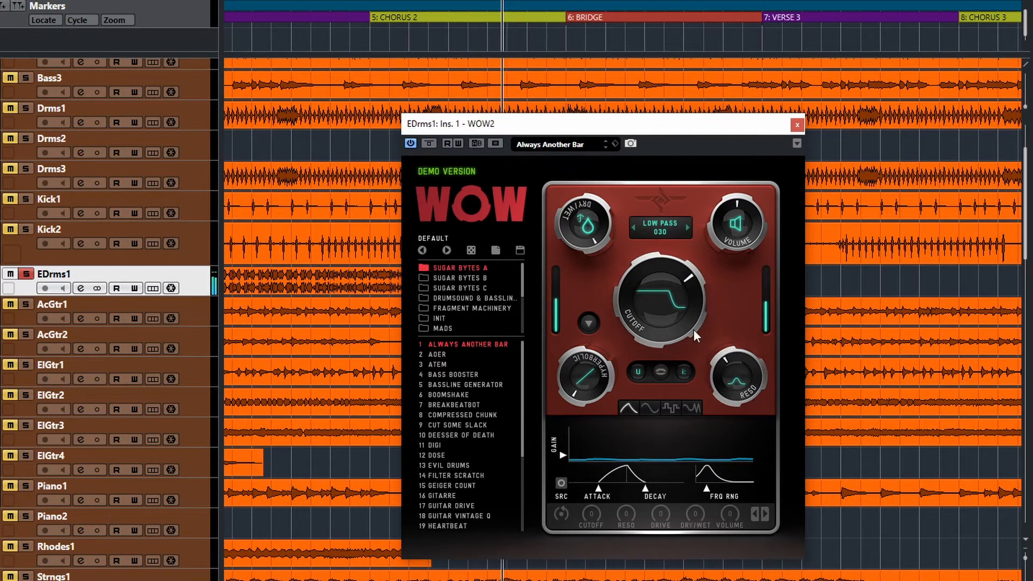
drag(649, 334, 655, 228)
mouse_move(739, 369)
mouse_down()
mouse_move(735, 397)
mouse_move(732, 384)
mouse_up()
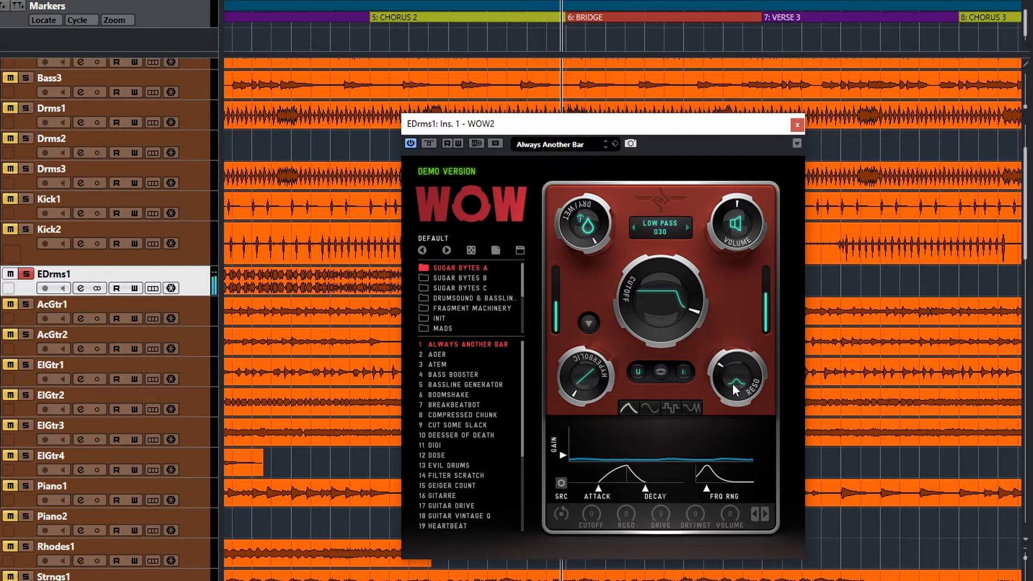
drag(641, 276, 636, 361)
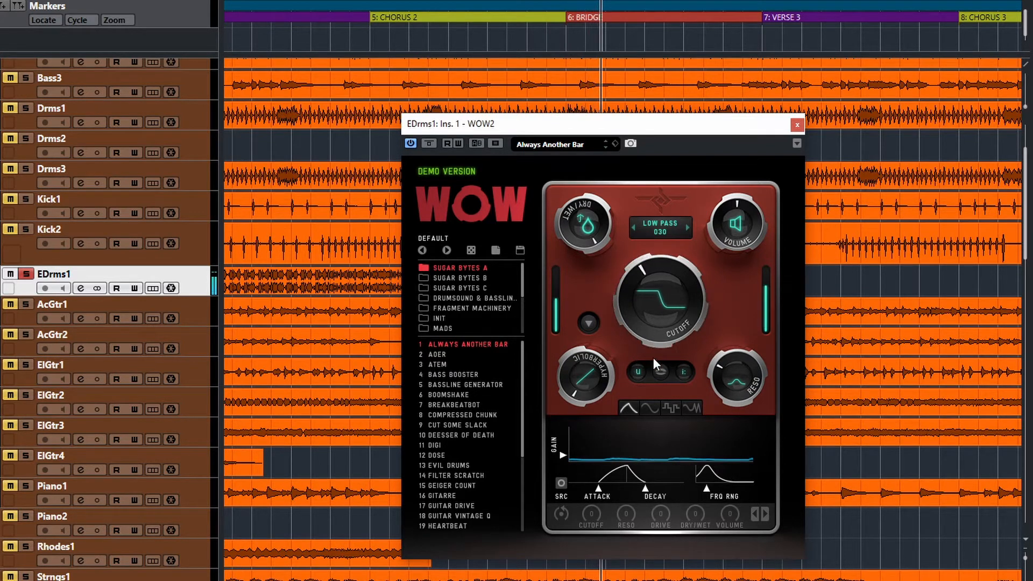
drag(655, 375, 669, 323)
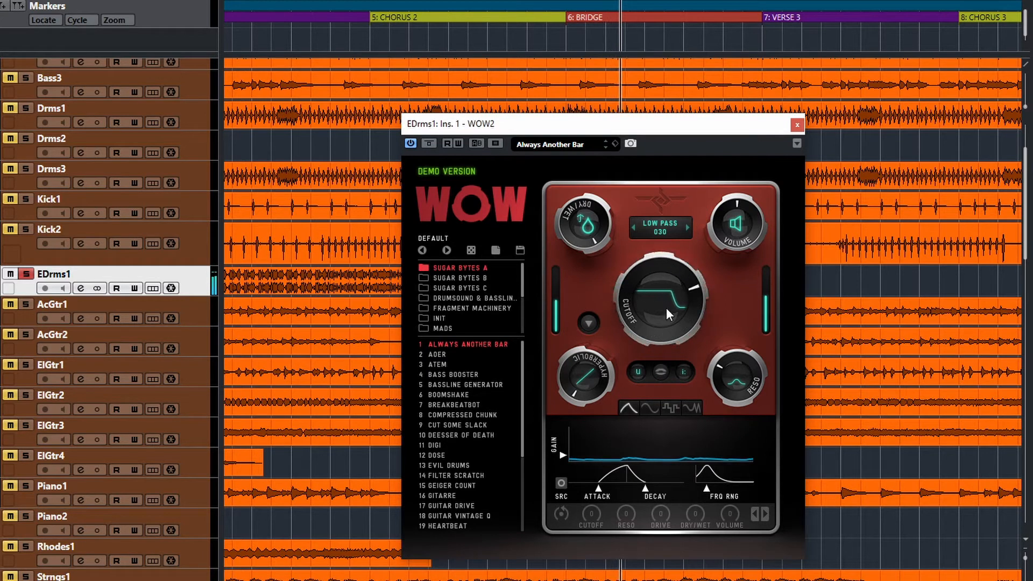
Step: Open the low-pass cutoff fully, turn the resonance down to its minimum and stop playback
drag(670, 380, 664, 254)
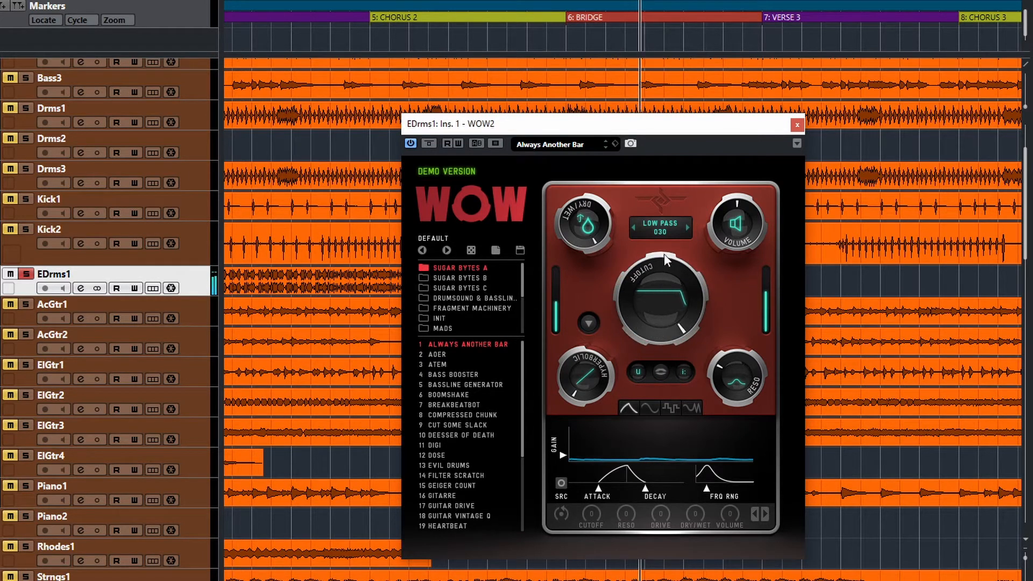
drag(724, 355, 747, 522)
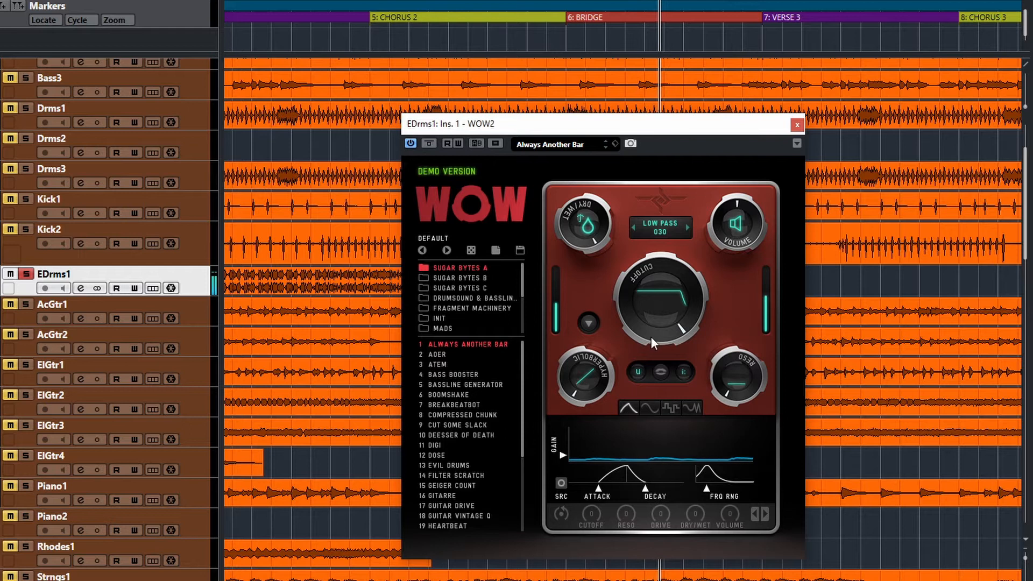
key(space)
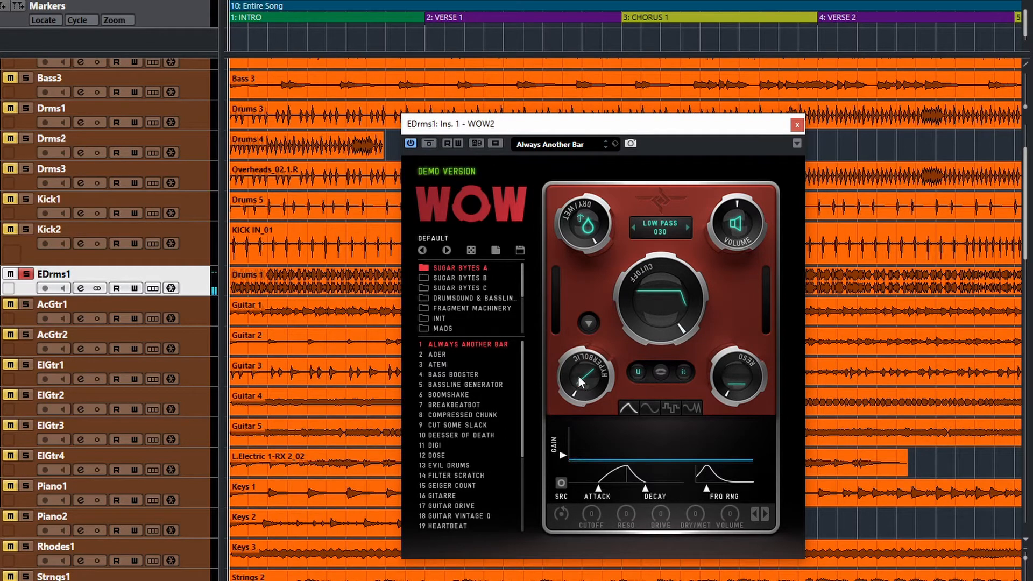
Step: Set the drive type to Parabolic and raise the drive to its maximum during playback
click(591, 326)
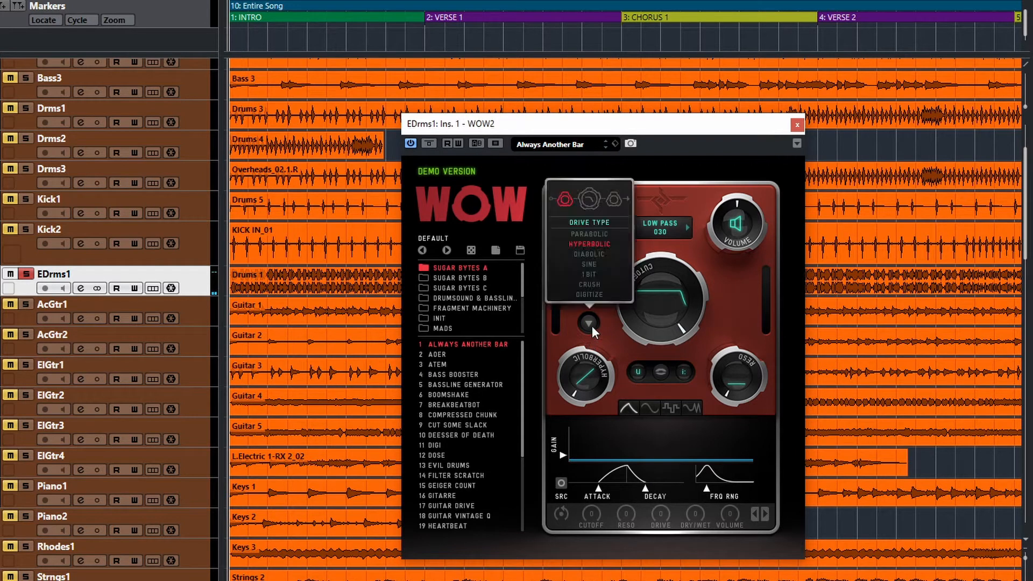
click(595, 233)
click(584, 343)
key(space)
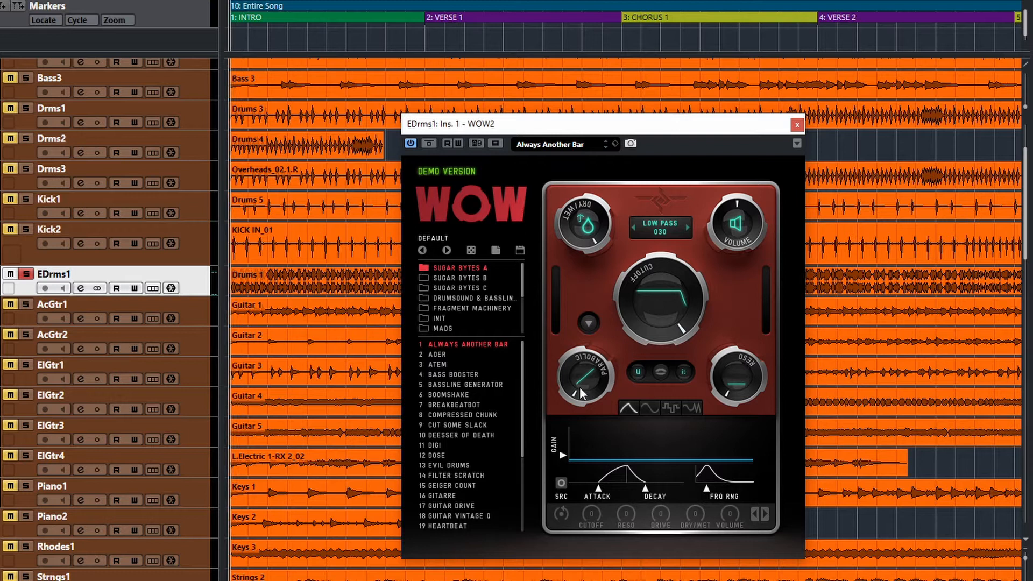
drag(584, 391, 582, 328)
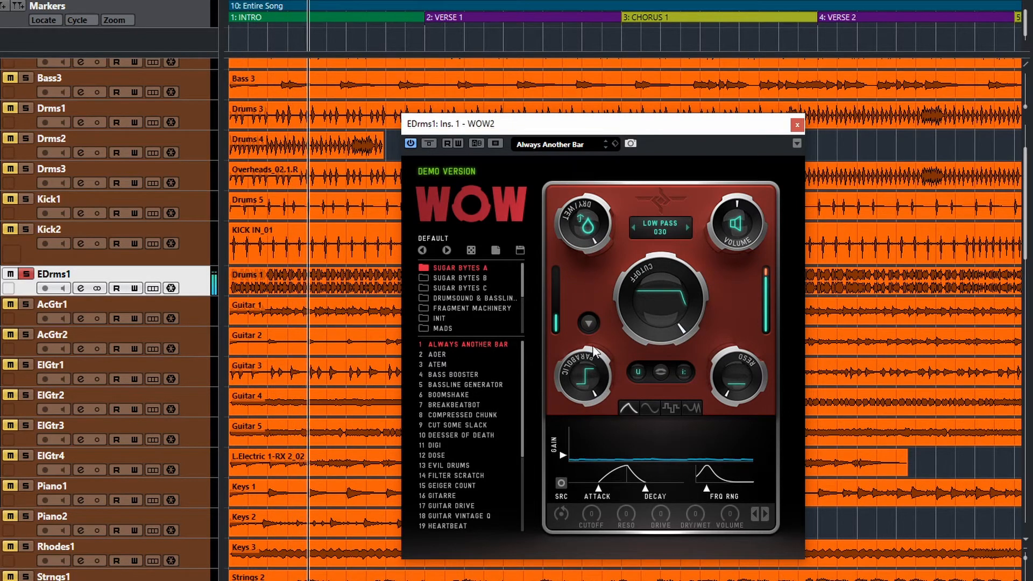
Step: Sweep the low-pass cutoff down and fully open again with raised resonance, leave the resonance moderate and stop playback
drag(647, 317, 645, 363)
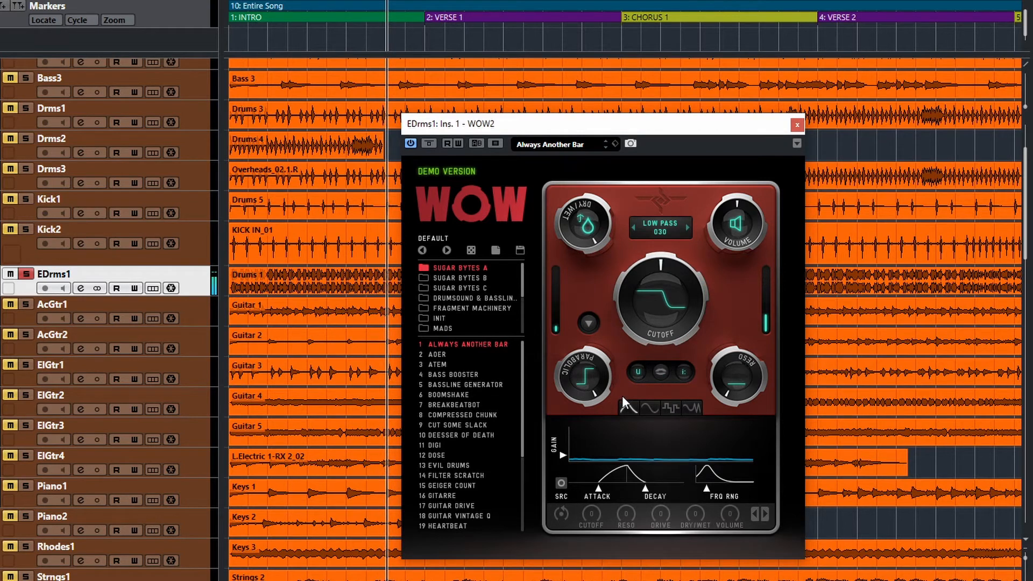
drag(744, 382, 738, 323)
drag(643, 288, 676, 143)
drag(742, 372, 742, 391)
key(space)
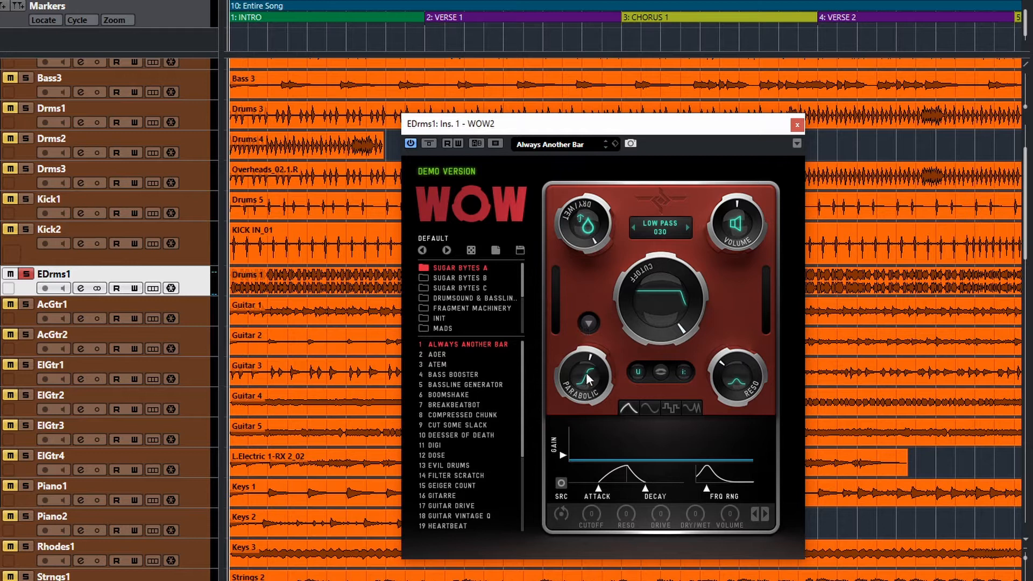
Step: Switch the drive type to Hyperbolic and audition it on the EDrms1 track
click(588, 323)
click(589, 324)
key(space)
click(574, 385)
click(589, 245)
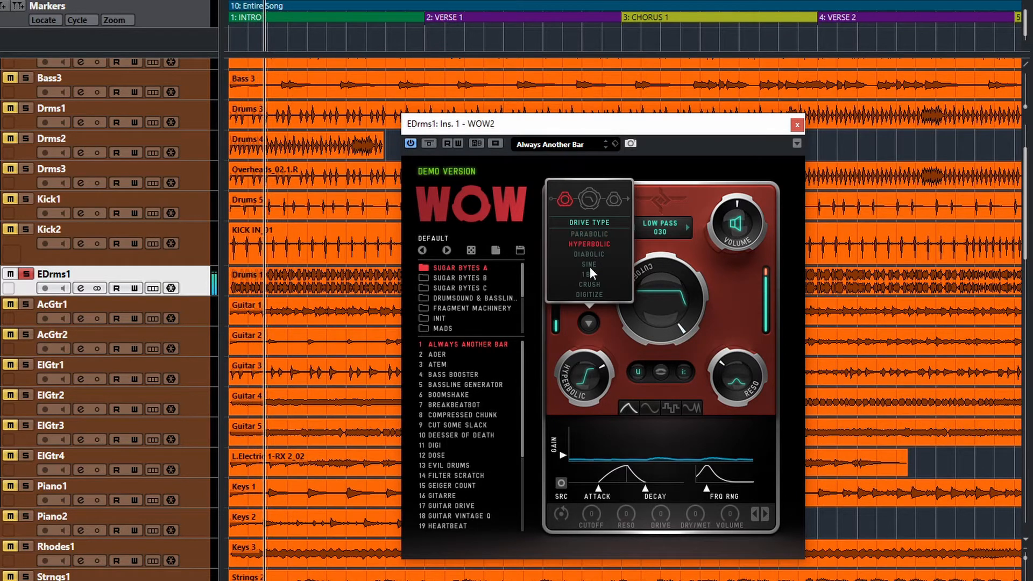
Step: Switch the drive type to Diabolic and try it with a lowered cutoff and a sharp resonance peak, finishing at moderate resonance
click(590, 254)
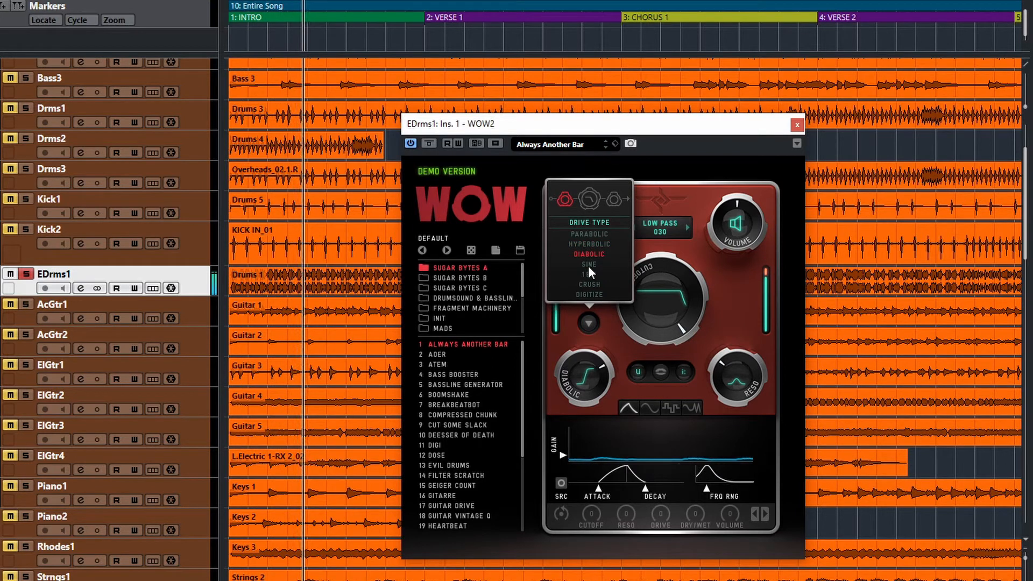
drag(661, 309, 650, 344)
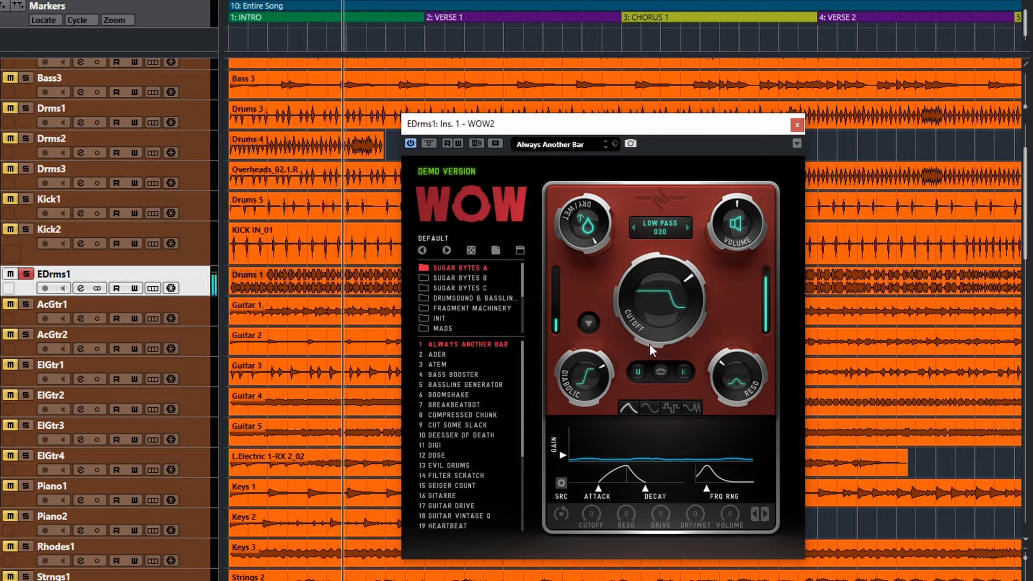
drag(731, 382, 731, 290)
mouse_move(656, 298)
mouse_down()
mouse_move(657, 319)
mouse_move(658, 304)
mouse_up()
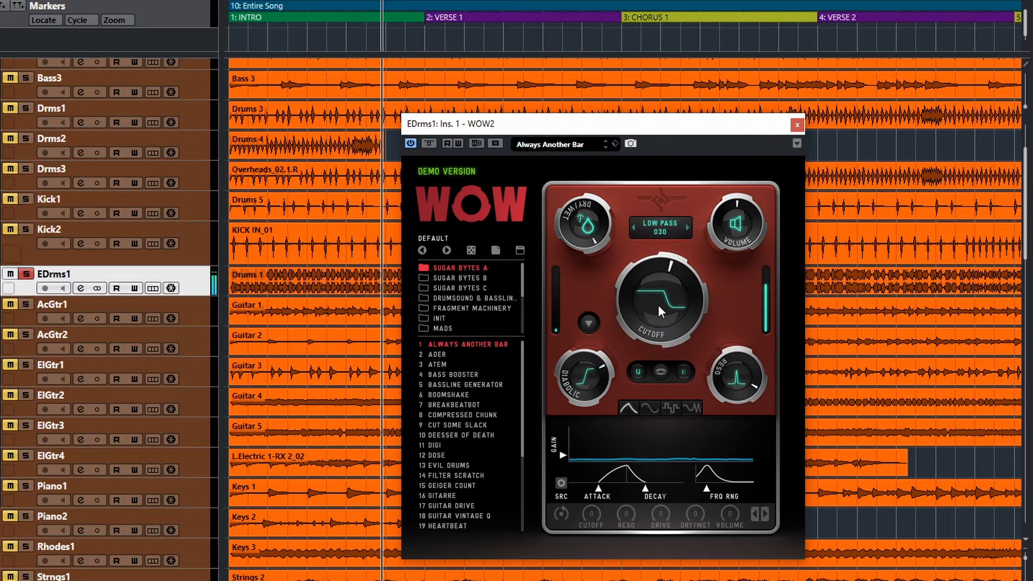
mouse_move(584, 377)
mouse_down()
mouse_move(577, 425)
mouse_move(579, 377)
mouse_up()
mouse_move(661, 285)
mouse_down()
mouse_move(660, 305)
mouse_move(661, 291)
mouse_up()
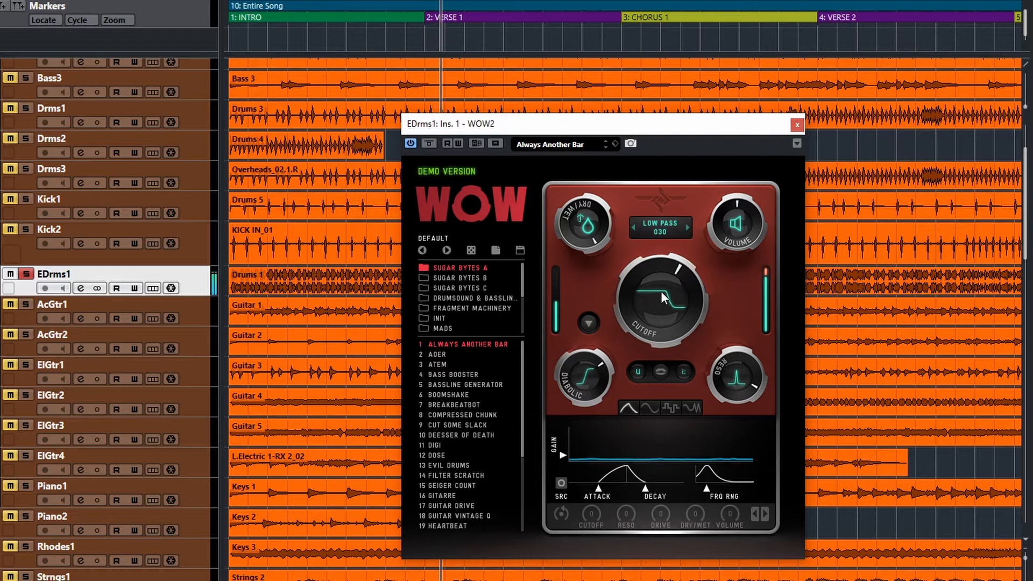
drag(720, 371, 716, 471)
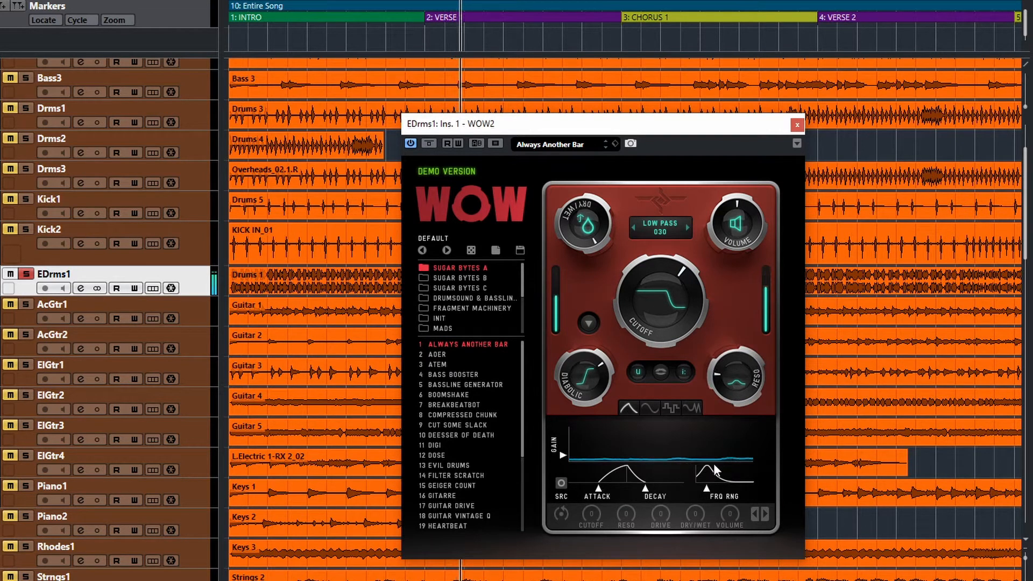
Step: Switch the drive type to Sine and sweep the low-pass cutoff during playback
click(581, 323)
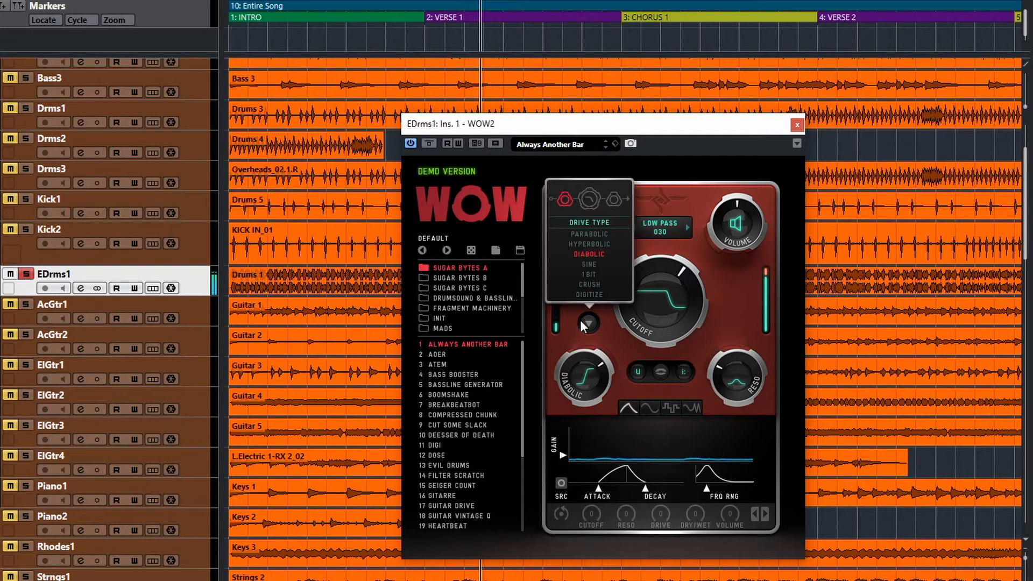
click(595, 266)
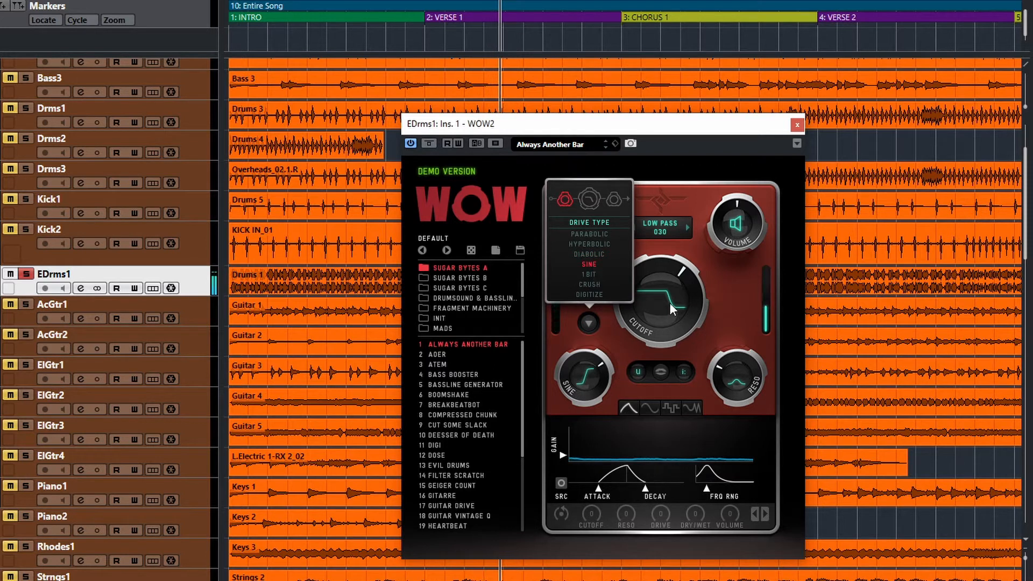
click(670, 301)
click(654, 268)
drag(655, 337, 638, 292)
Step: Switch the drive type to 1 Bit and reduce the drive to about half
click(589, 323)
click(590, 277)
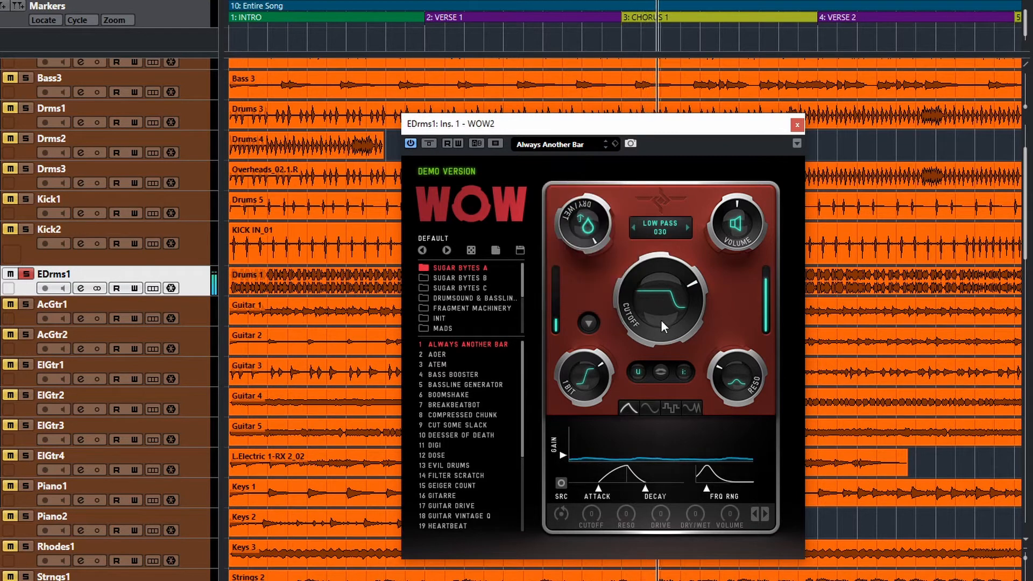
mouse_move(584, 380)
mouse_down()
mouse_move(578, 470)
mouse_move(563, 331)
mouse_move(570, 395)
mouse_up()
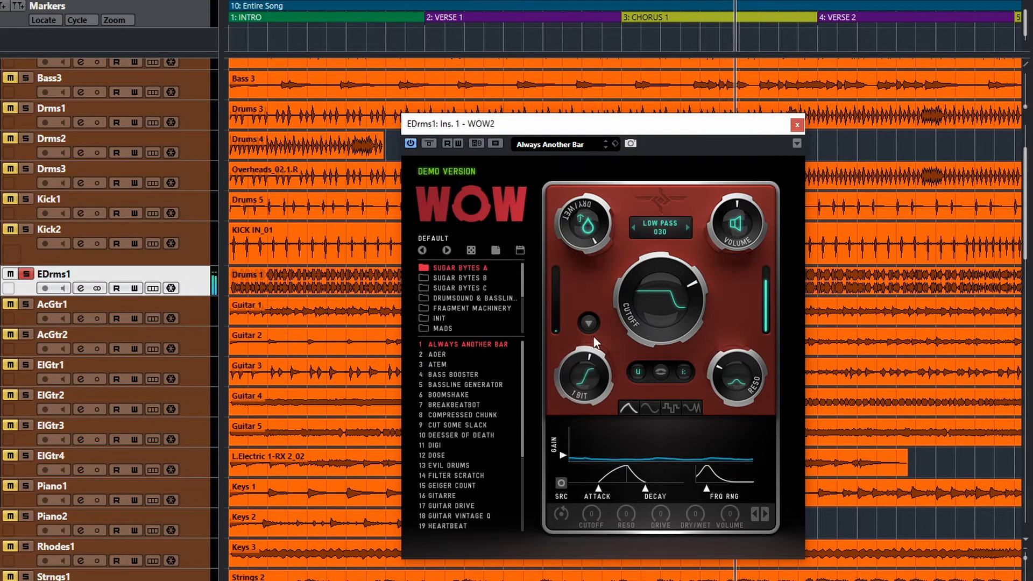
Step: Switch the drive type to Crush and raise the drive to its maximum
click(588, 323)
click(589, 285)
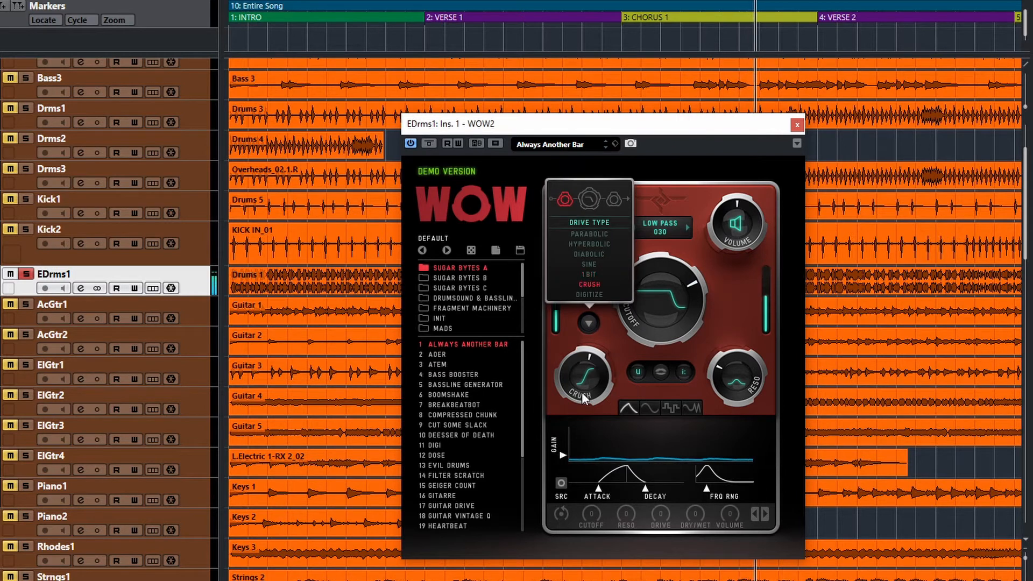
click(577, 355)
drag(574, 343, 577, 320)
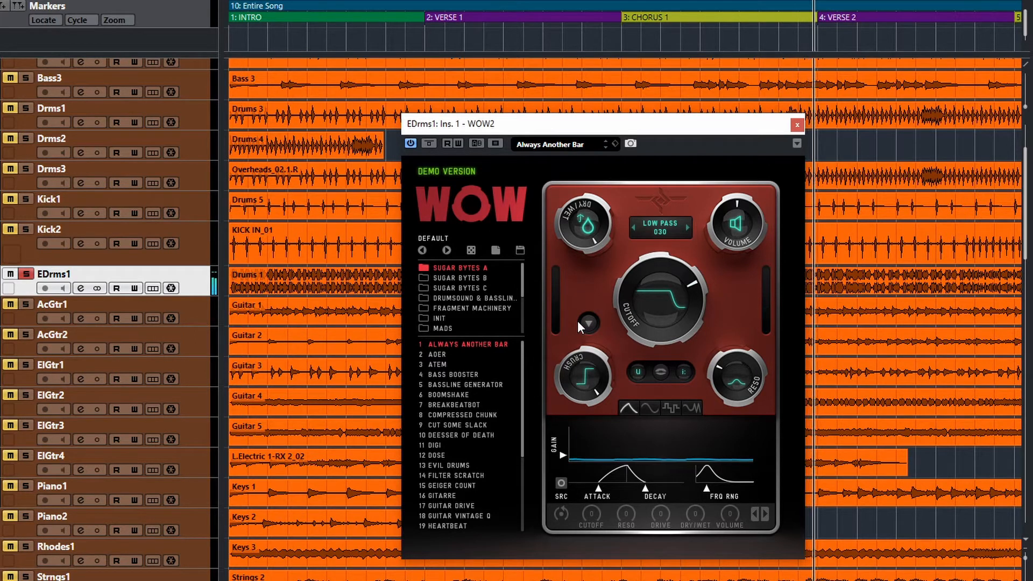
mouse_move(577, 321)
mouse_down()
mouse_move(574, 424)
mouse_move(568, 323)
mouse_up()
Step: Raise the resonance to a sharp peak, sweep the cutoff, and turn the Crush drive down to its minimum
drag(717, 368, 734, 301)
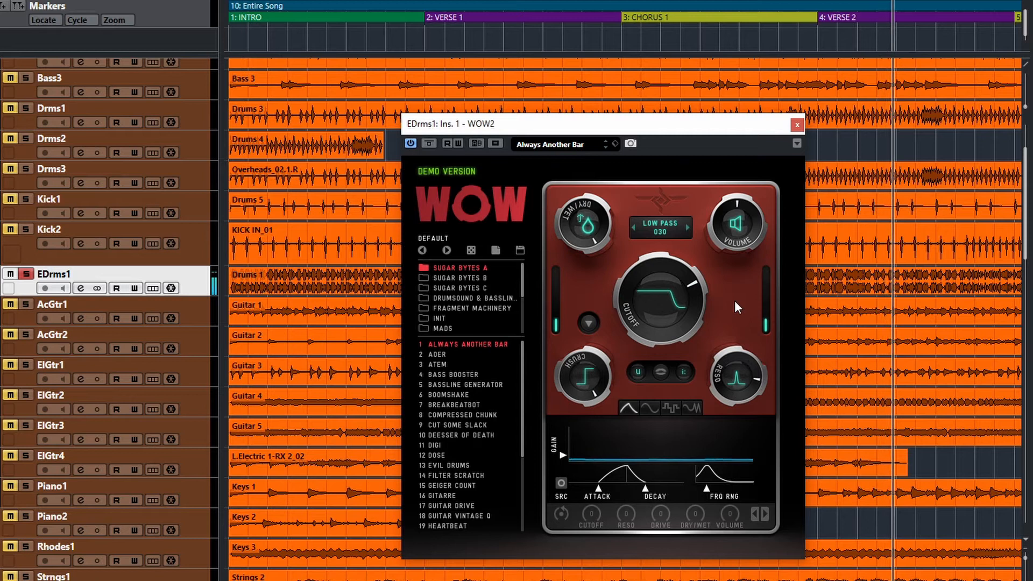
drag(649, 293, 641, 320)
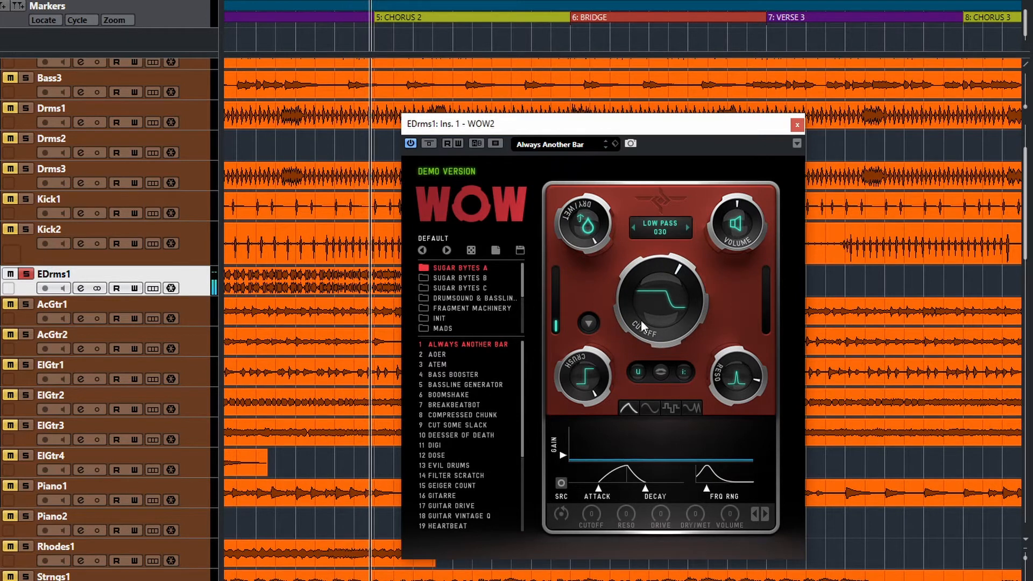
click(430, 143)
drag(667, 313, 666, 281)
drag(578, 364, 576, 324)
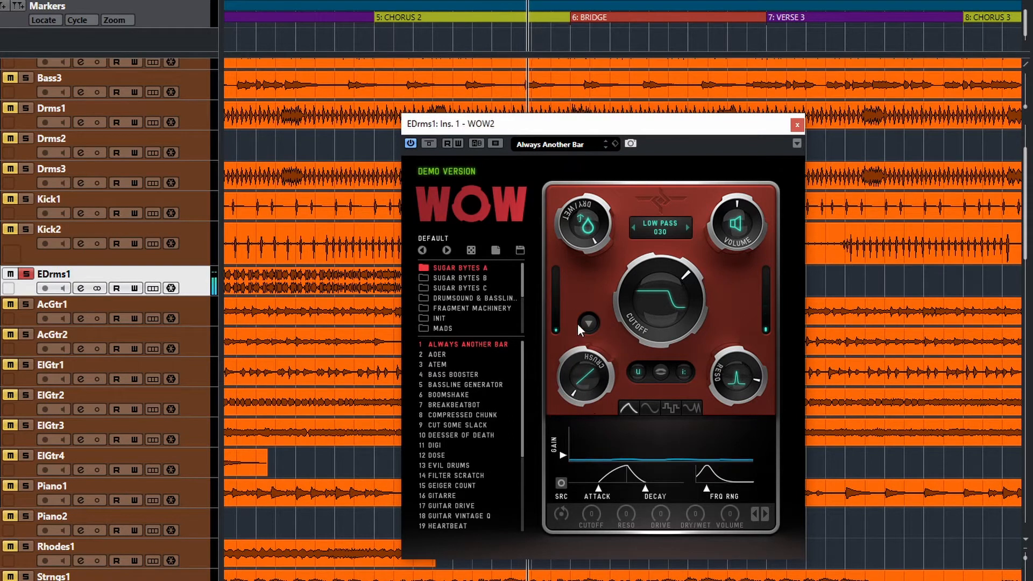
Step: Switch the drive type to Digitize and try higher drive amounts before bringing the drive back to a low level
click(589, 323)
click(592, 296)
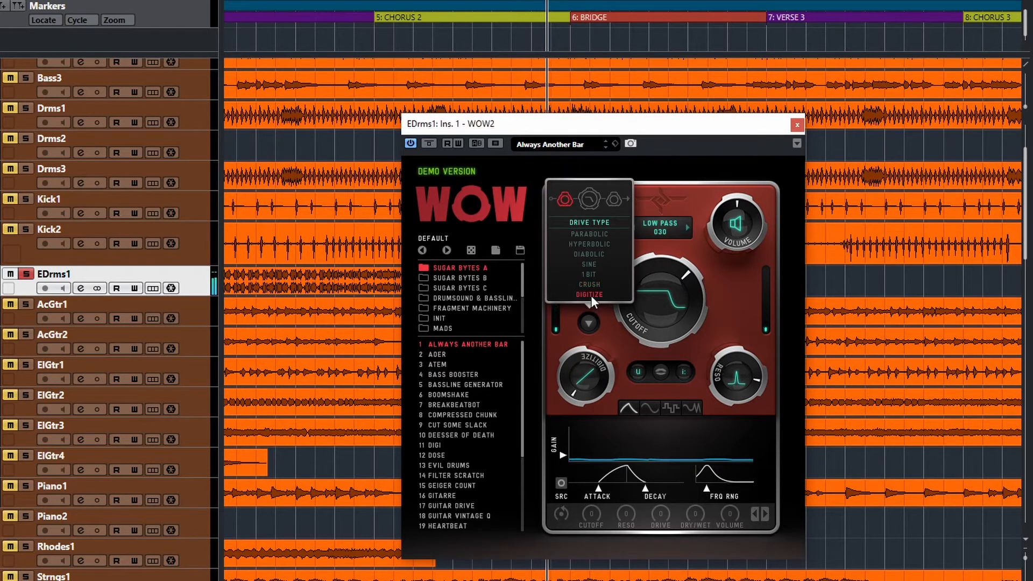
drag(578, 386, 653, 310)
drag(592, 393, 586, 459)
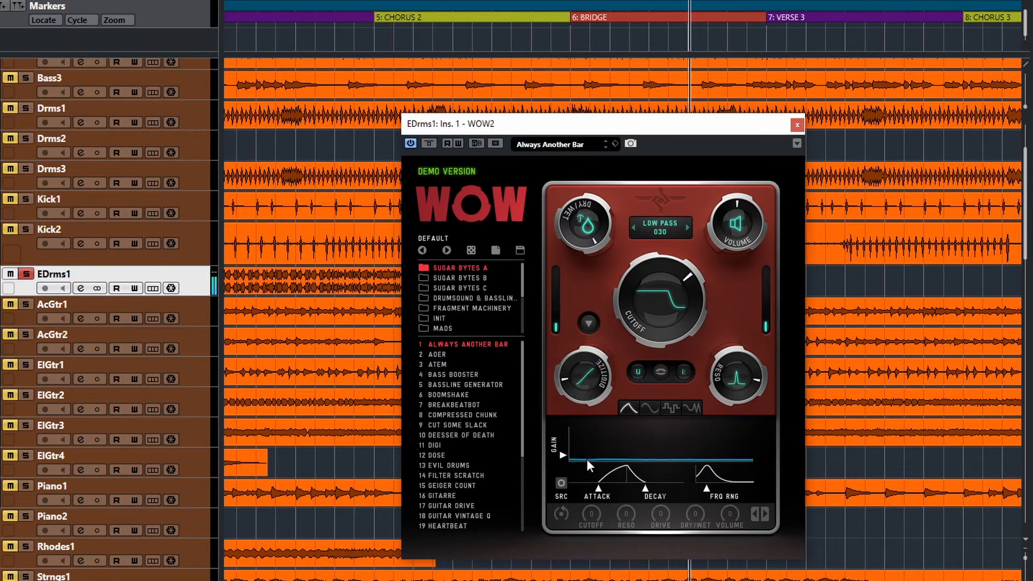
Step: Set the drive type back to Parabolic, place the drive after the filter and raise the drive above half
click(590, 324)
click(590, 234)
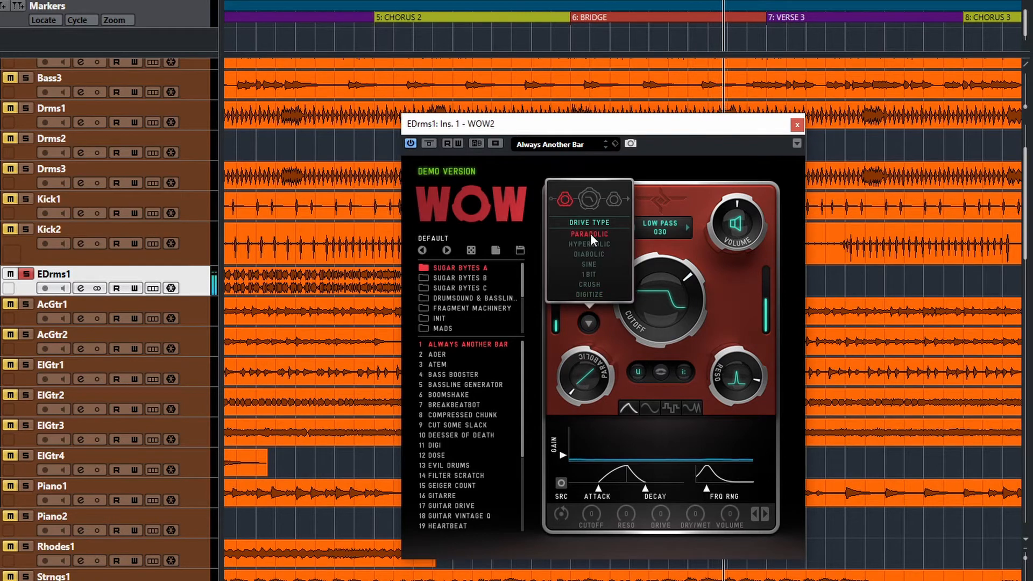
click(614, 201)
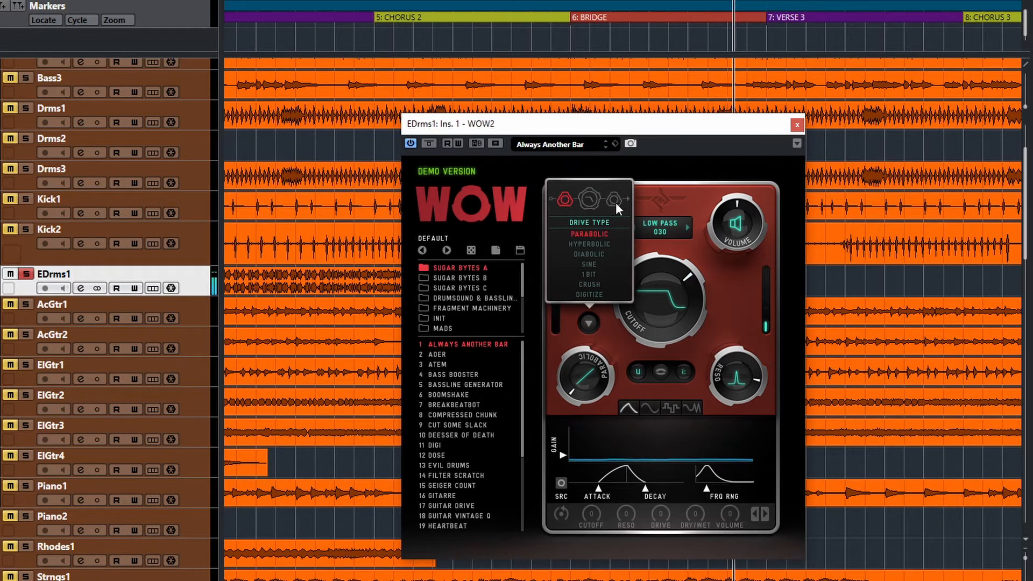
click(606, 368)
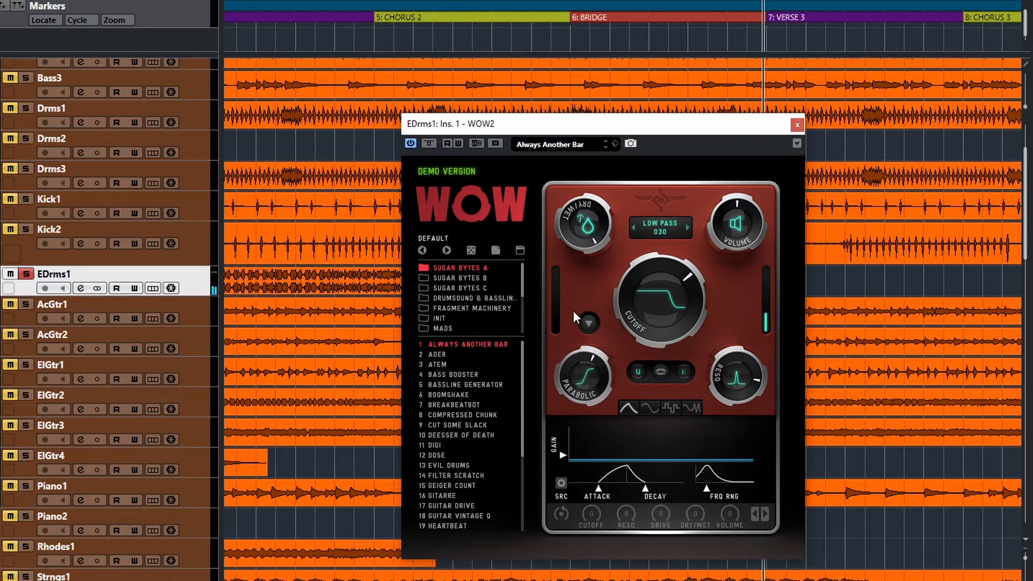
drag(575, 382, 580, 372)
Step: Sweep the low-pass cutoff and reduce the resonance to a moderate level with the drive after the filter
mouse_move(655, 292)
mouse_down()
mouse_move(647, 335)
mouse_move(646, 278)
mouse_up()
drag(736, 378, 726, 447)
drag(676, 304, 650, 317)
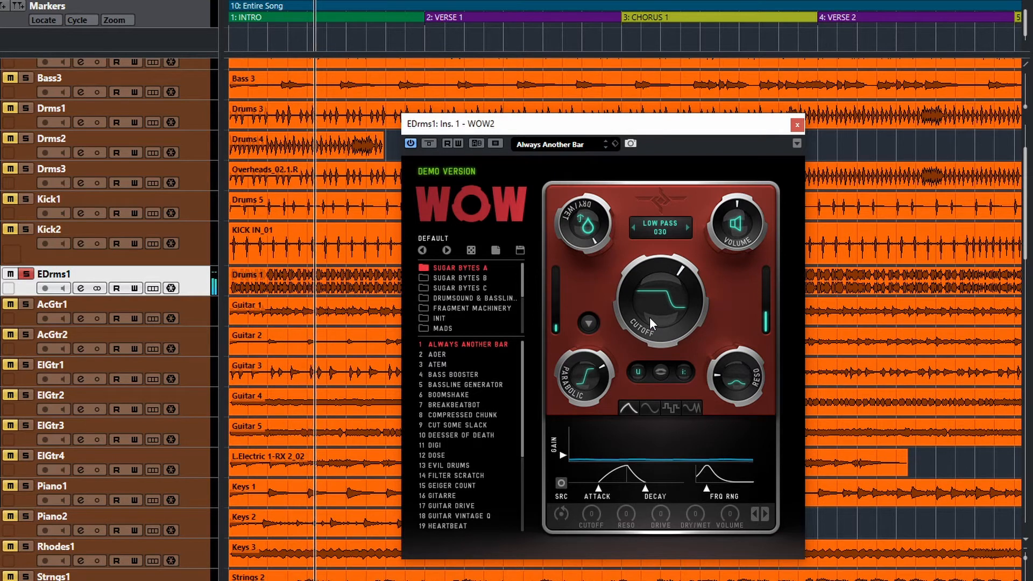
Step: Compare the drive before and after the filter during playback, finishing with it before the filter
click(589, 323)
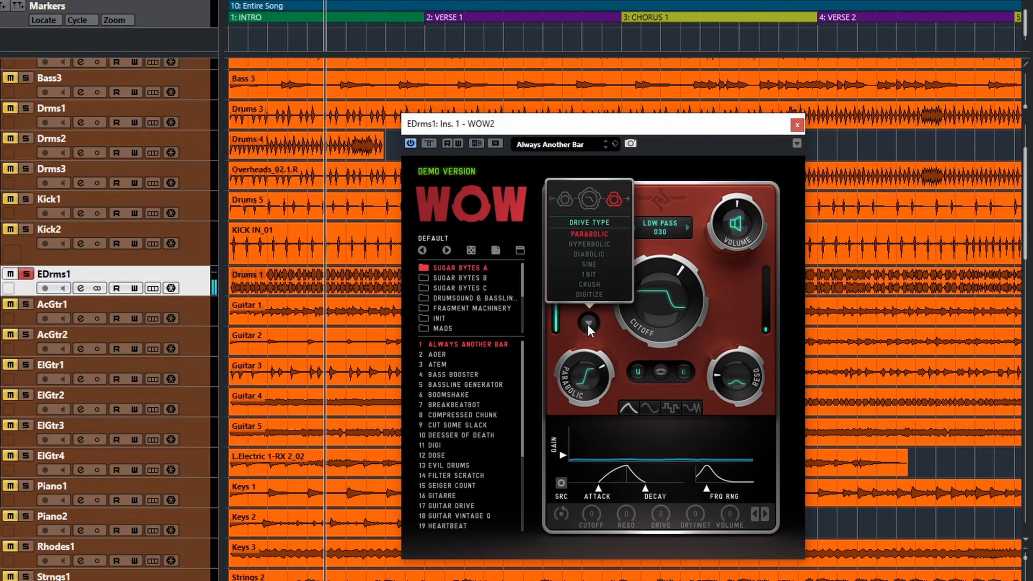
click(563, 203)
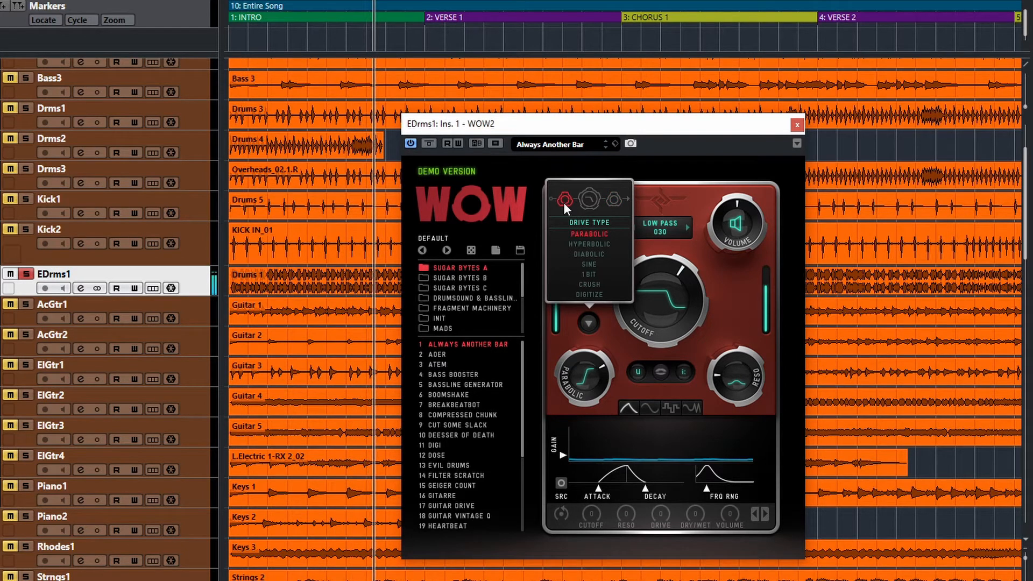
click(611, 203)
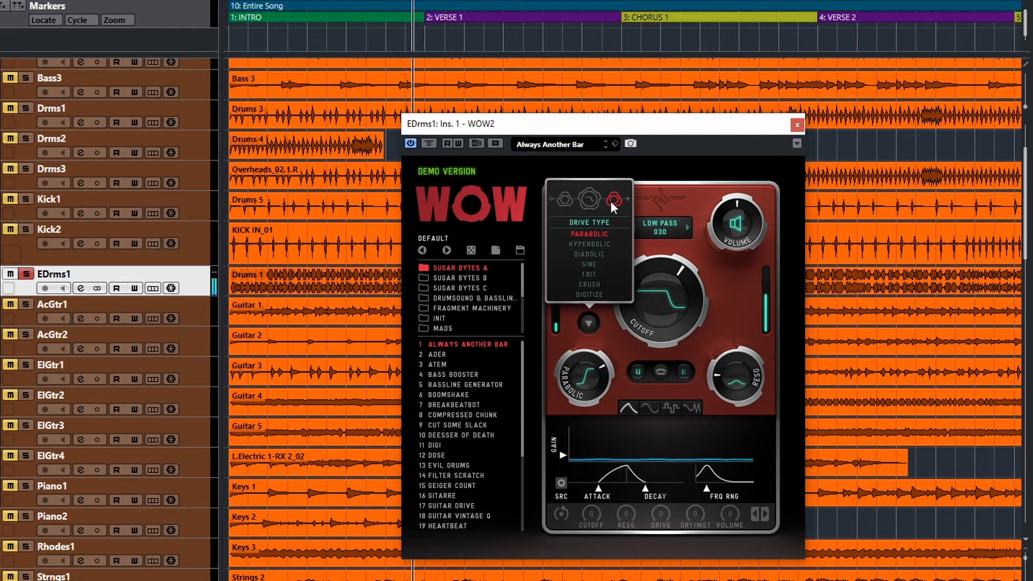
click(564, 199)
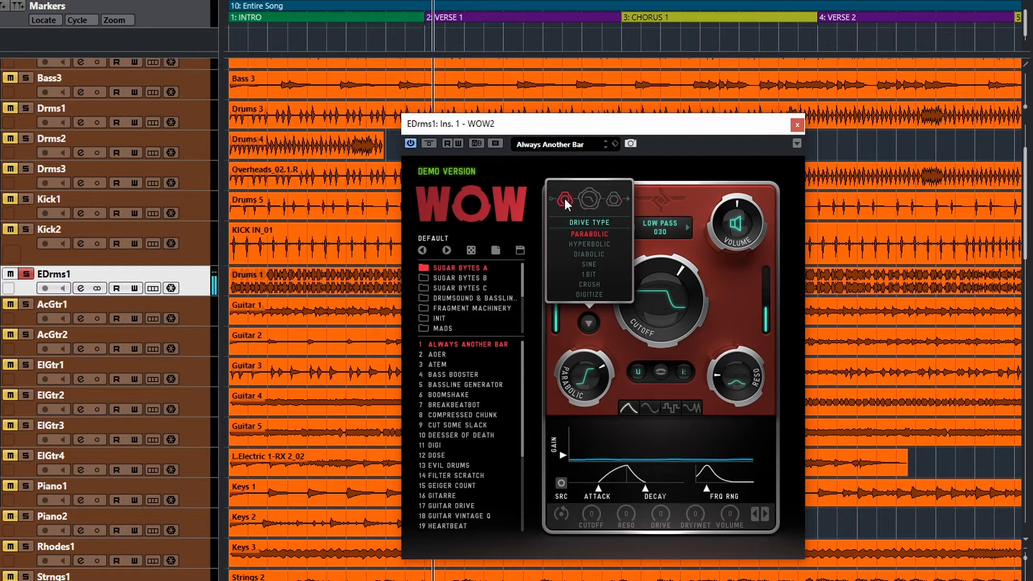
Step: Sweep the low-pass cutoff up and revisit the drive options during playback, then stop playback
drag(679, 314, 617, 278)
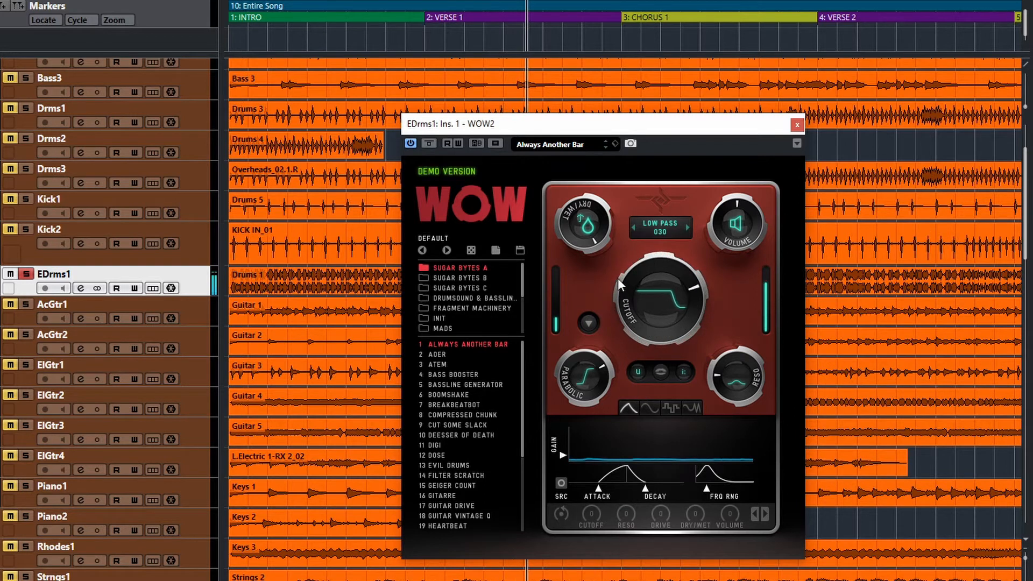
click(585, 325)
click(611, 220)
drag(658, 293, 650, 323)
key(space)
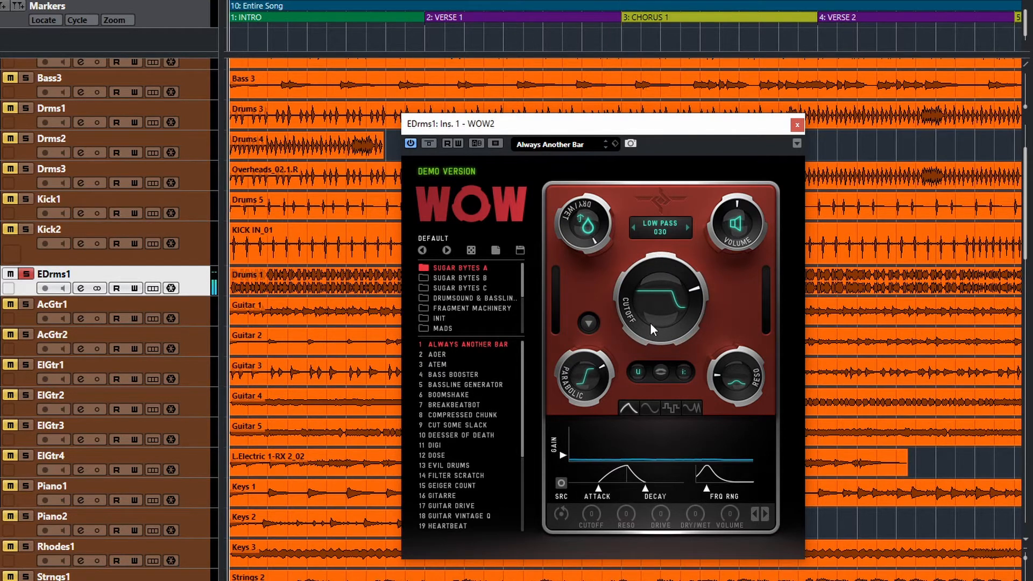
Step: Lower the Parabolic drive, toggle the vowel mode and sweep the low-pass cutoff during playback, then stop playback
click(590, 326)
drag(583, 371, 599, 435)
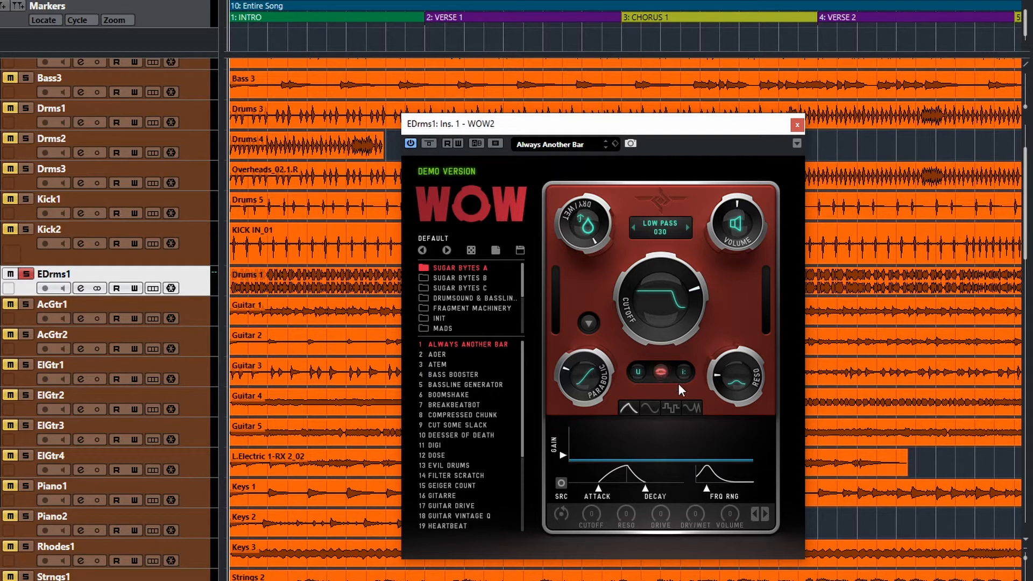
key(space)
click(661, 373)
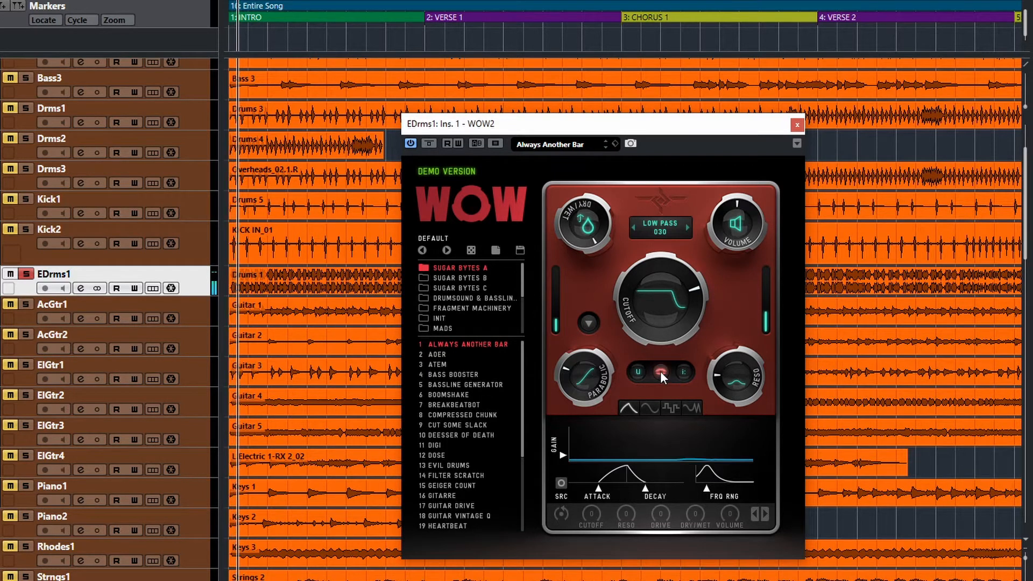
drag(666, 309, 652, 377)
key(space)
Step: Set the filter type to High Pass 2 Pole and sweep the cutoff during playback
click(657, 228)
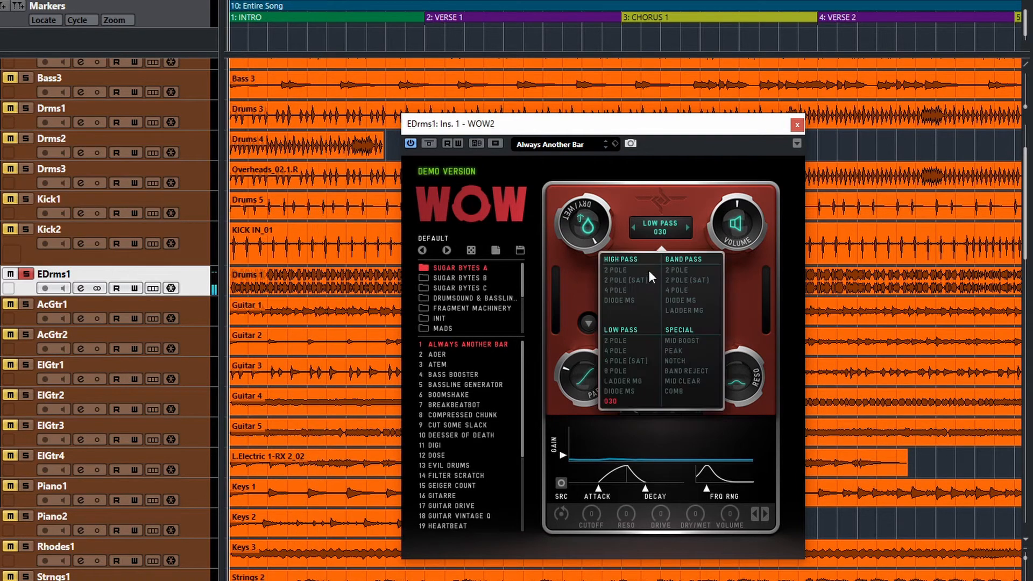
click(616, 271)
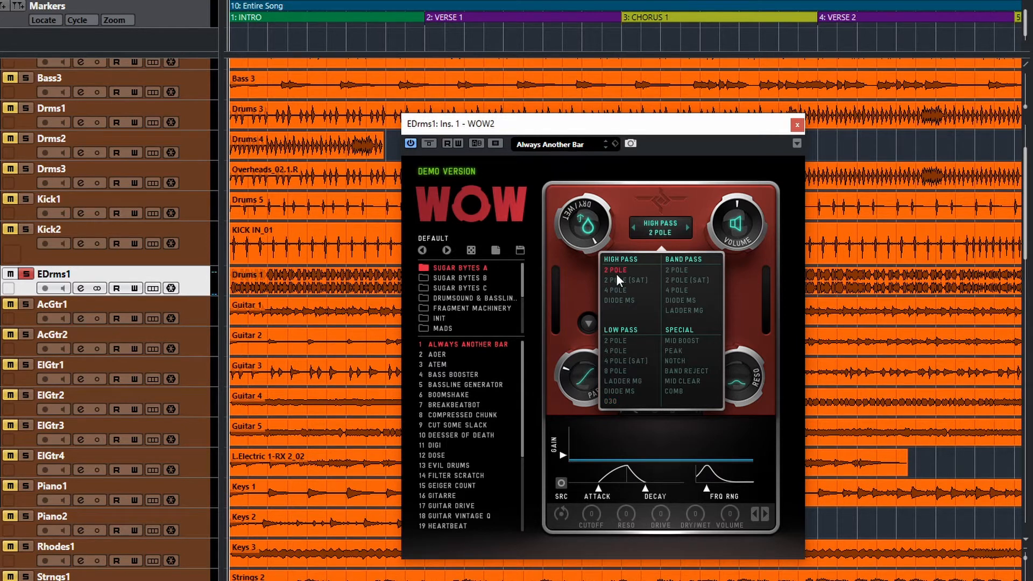
click(671, 234)
key(space)
drag(655, 319, 664, 238)
Step: Audition the High Pass 2 Pole (Sat), 4 Pole and Diode MS filters in turn while sweeping the cutoff
click(686, 227)
double_click(673, 334)
click(686, 226)
drag(668, 323, 663, 244)
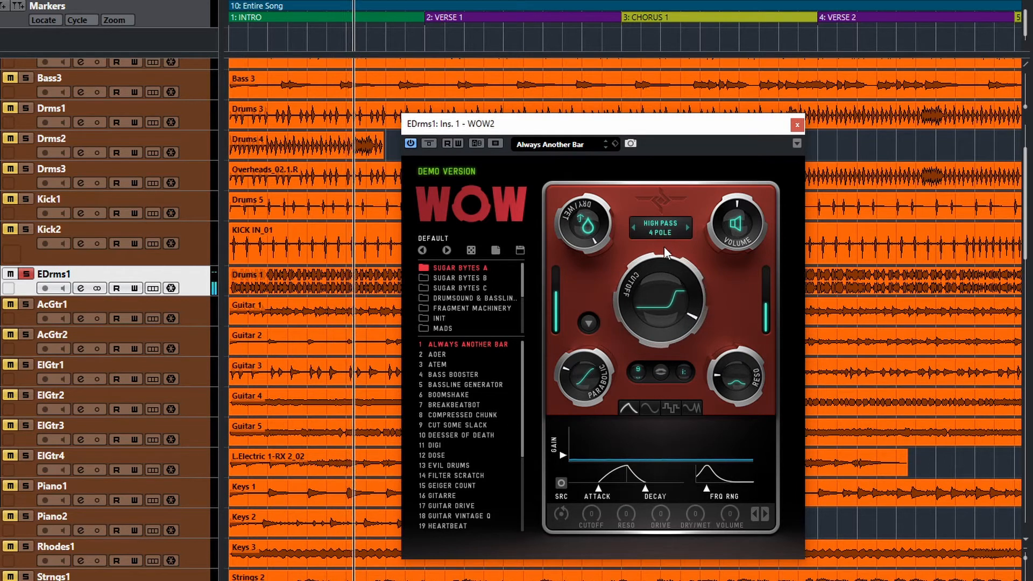
double_click(656, 336)
mouse_move(655, 347)
mouse_down()
mouse_move(659, 429)
mouse_move(655, 355)
mouse_up()
click(686, 223)
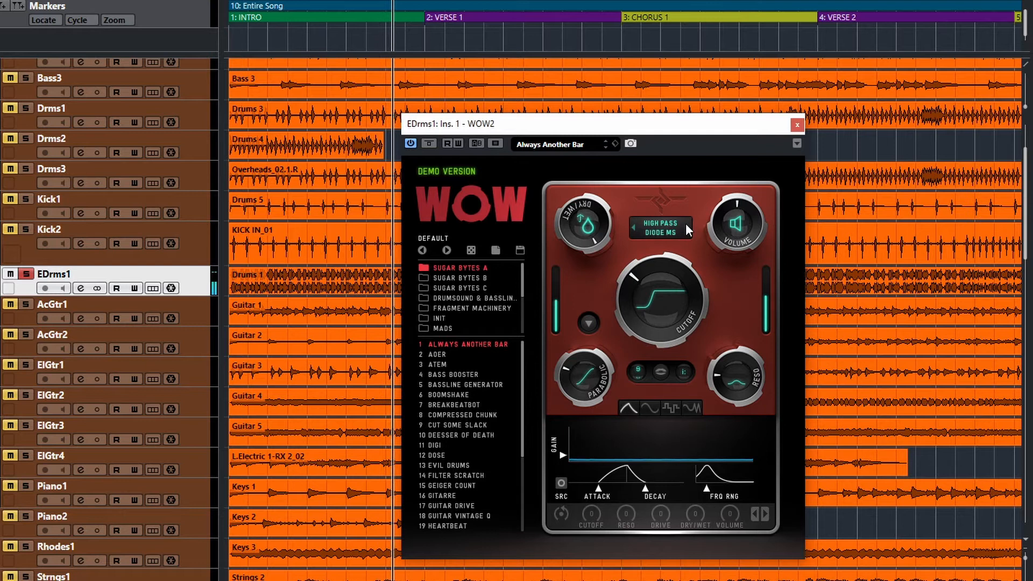
drag(656, 309, 655, 271)
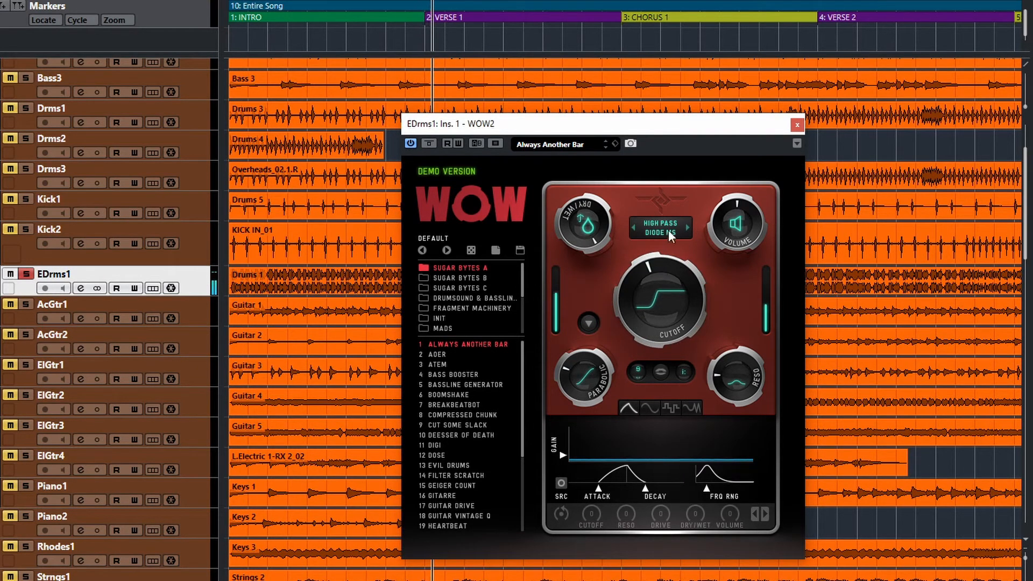
Step: Step through the Low Pass 2 Pole, 4 Pole, 4 Pole (Sat) and 8 Pole filters while sweeping the cutoff
click(687, 227)
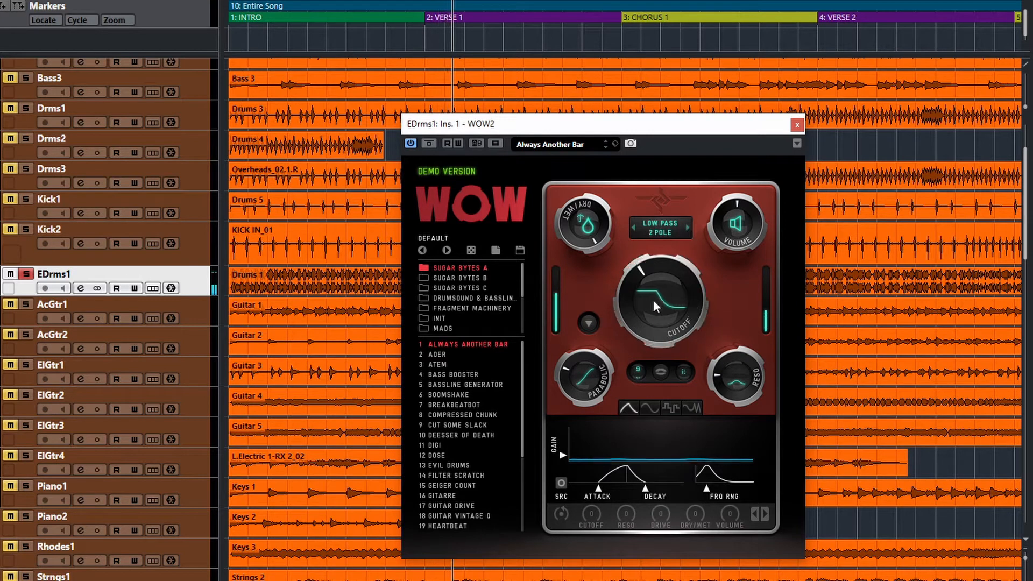
click(688, 223)
drag(664, 288, 668, 258)
click(687, 226)
click(687, 223)
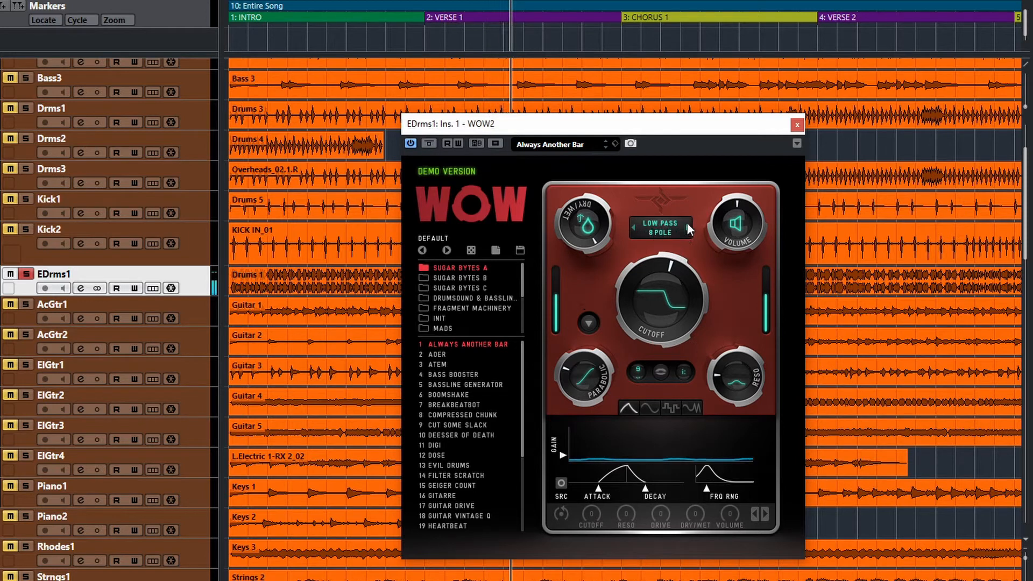
drag(665, 287, 674, 266)
Step: Audition the Low Pass Ladder MG, Diode MS and 030 filters with cutoff sweeps during playback
click(687, 230)
mouse_move(662, 312)
mouse_down()
mouse_move(660, 249)
mouse_move(661, 396)
mouse_move(673, 261)
mouse_move(669, 330)
mouse_up()
click(688, 222)
click(687, 226)
drag(676, 278, 660, 200)
double_click(655, 280)
mouse_move(656, 285)
mouse_down()
mouse_move(656, 365)
mouse_move(655, 272)
mouse_up()
Step: Step through the Band Pass filters from 2 Pole onward while sweeping the cutoff, ending on Mid Boost
click(688, 228)
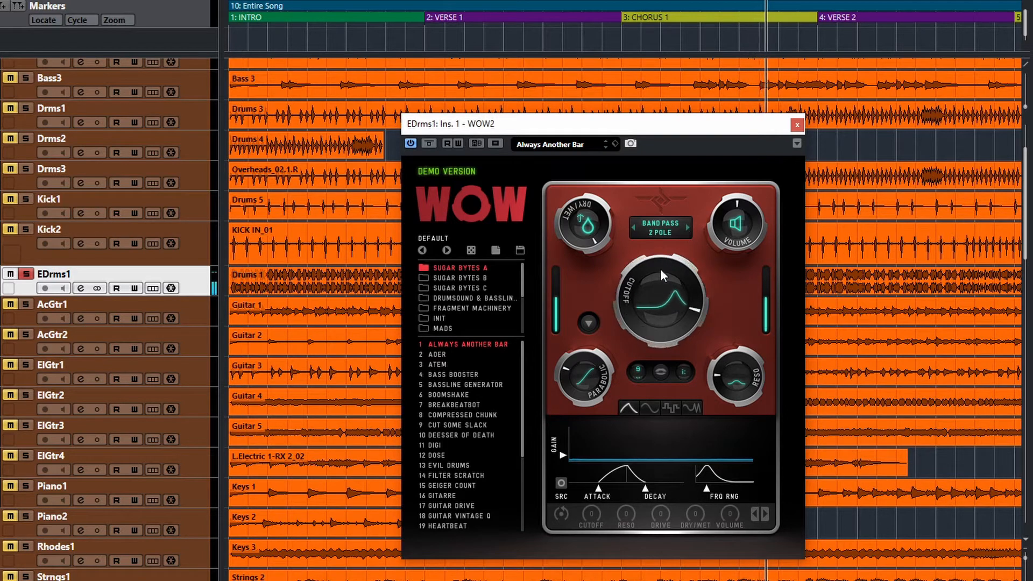
drag(669, 263, 690, 228)
click(689, 228)
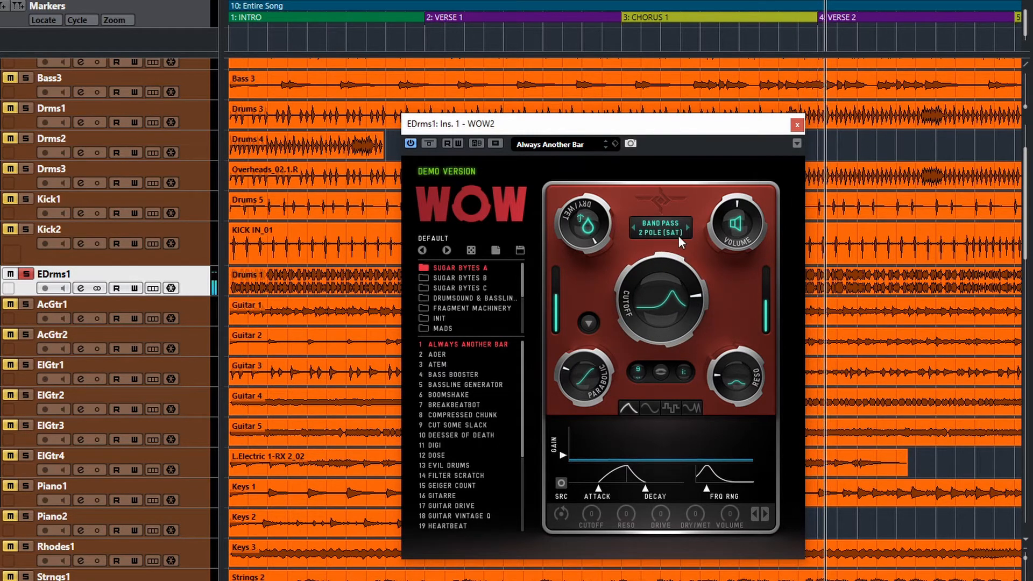
click(687, 227)
drag(683, 248, 665, 344)
click(687, 223)
click(684, 227)
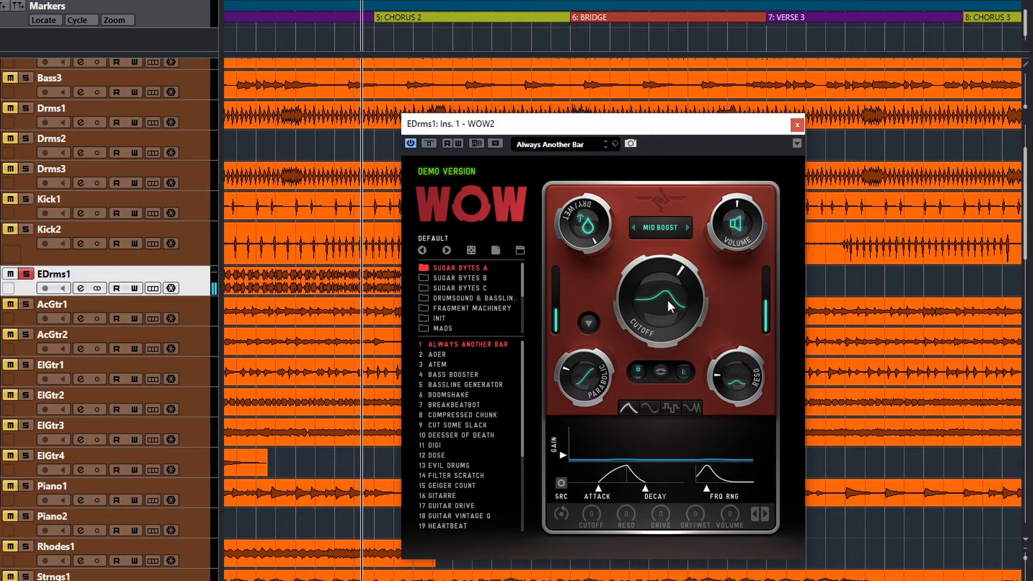
Step: Audition the special filters Peak, Notch, Band Reject, Mid Clear and Comb while sweeping the cutoff
click(688, 227)
drag(672, 275, 658, 338)
click(687, 227)
drag(671, 278, 660, 311)
click(687, 227)
drag(678, 274, 663, 247)
click(690, 227)
click(686, 226)
Step: Step through the High Pass types to 4 Pole, set the filter to Low Pass 2 Pole and return to the song start
click(688, 227)
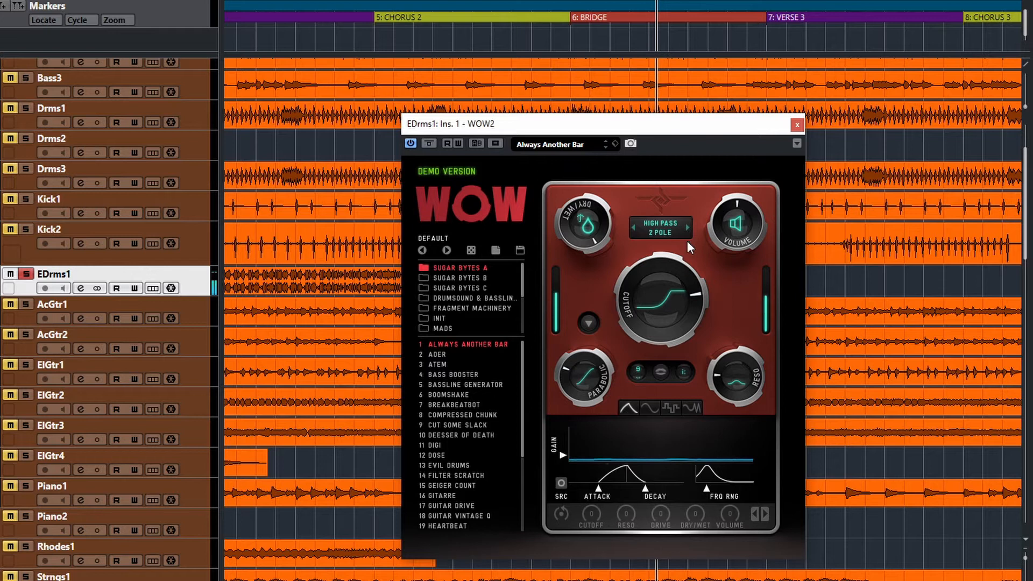
click(687, 227)
click(687, 227)
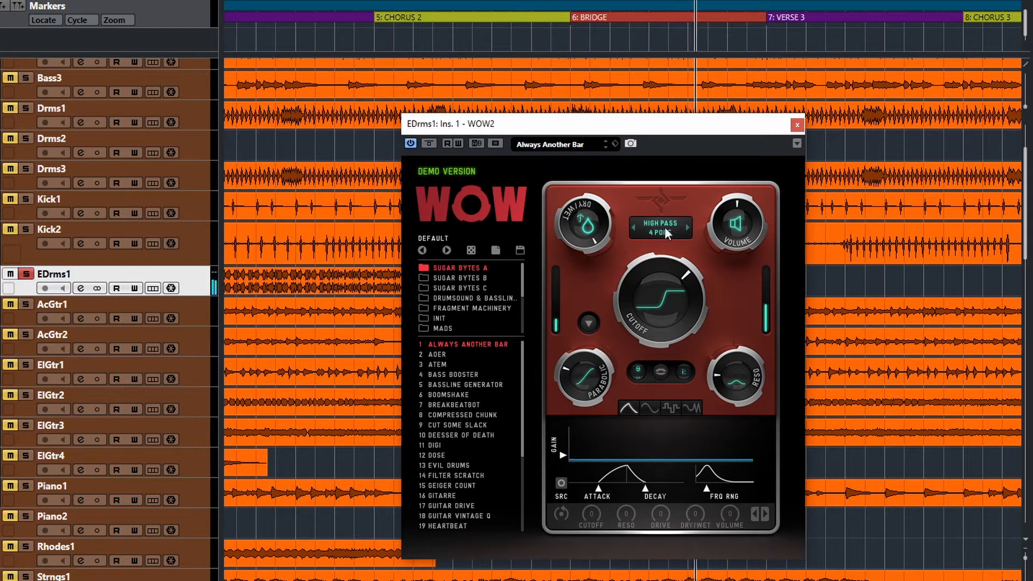
click(664, 227)
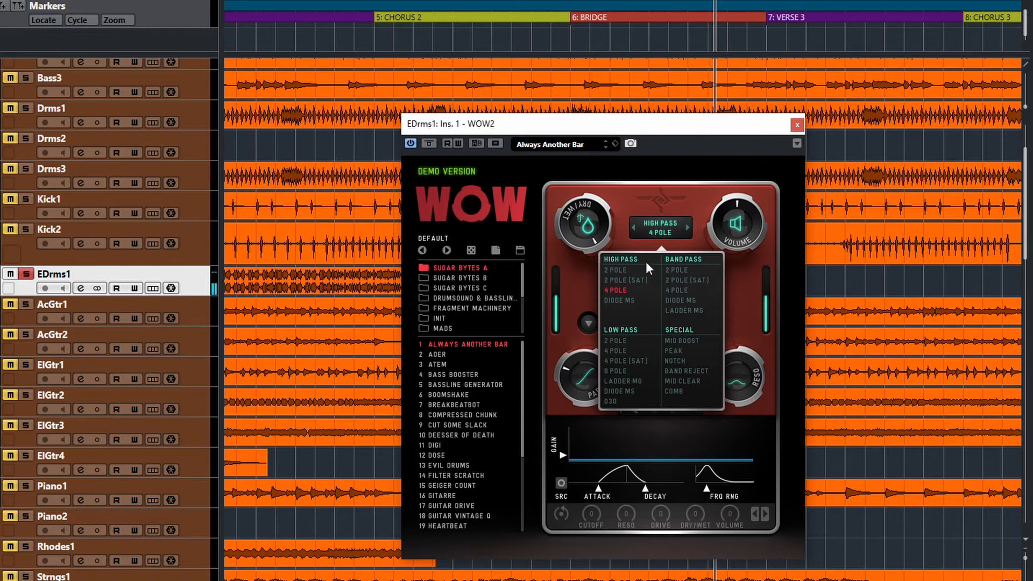
click(616, 340)
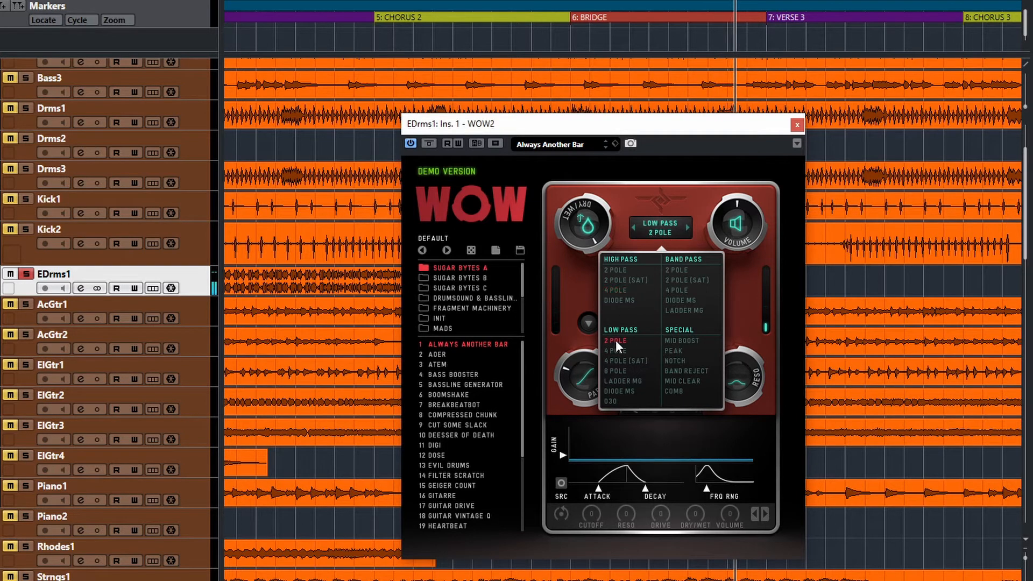
key(Home)
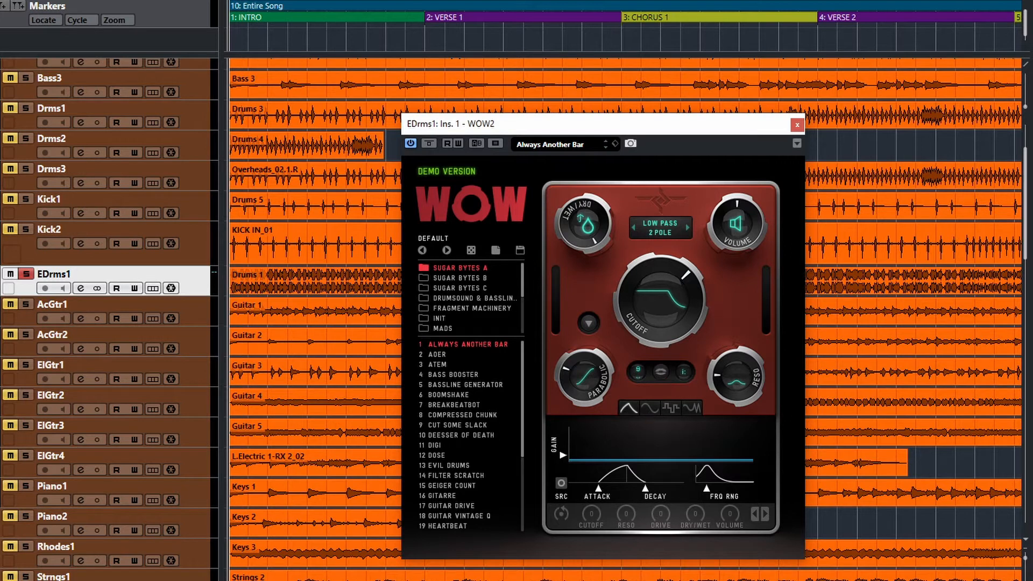
Step: Turn on the vowel mode, set the filter to Band Pass 2 Pole and sweep the cutoff during playback
click(660, 372)
click(662, 235)
click(677, 271)
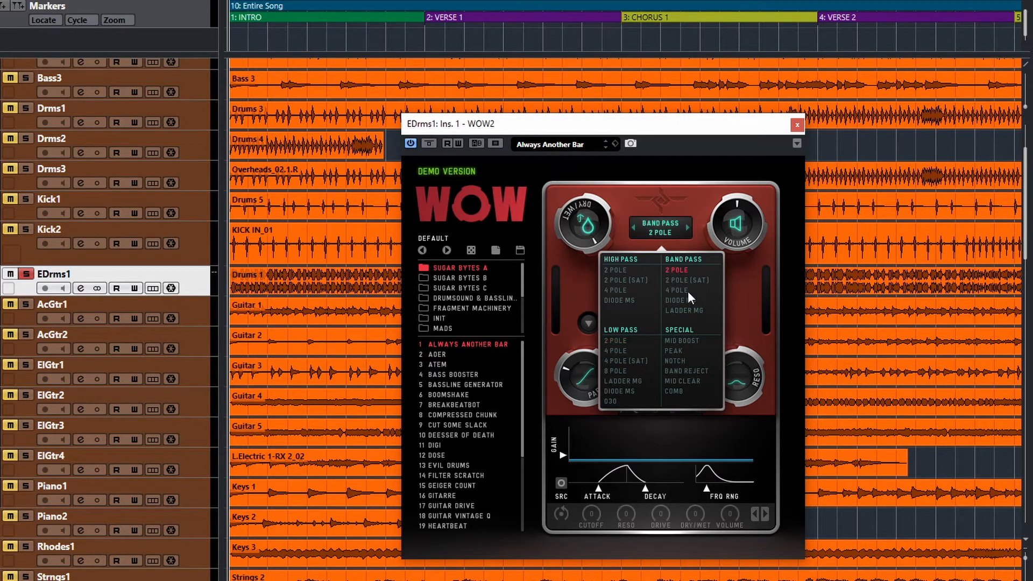
key(space)
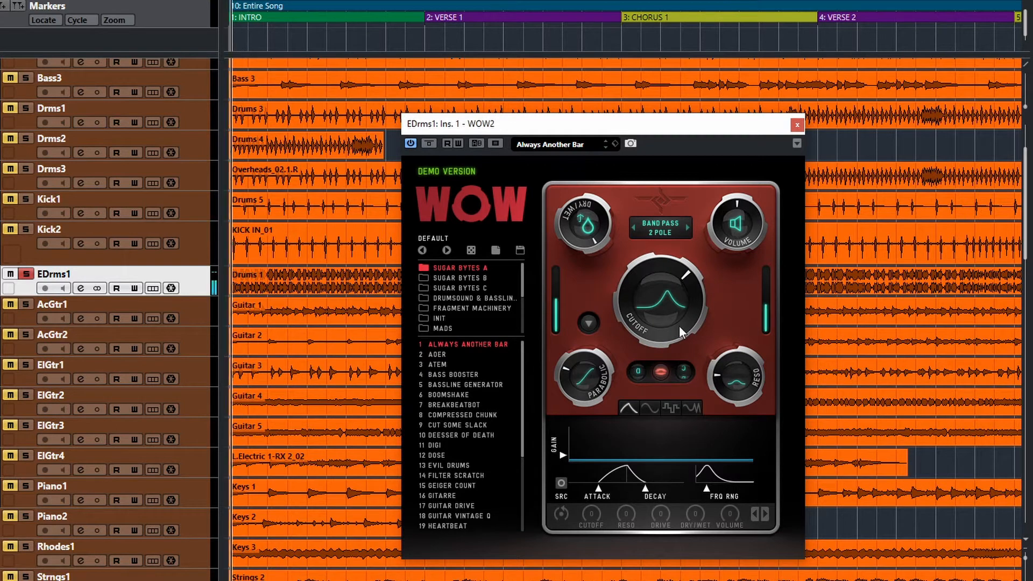
drag(658, 308, 640, 378)
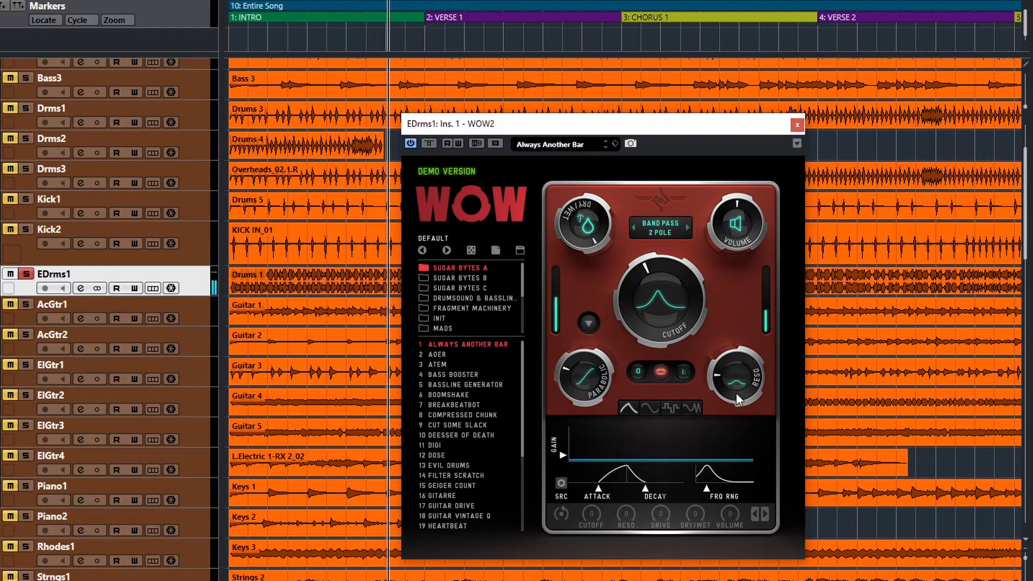
Step: Raise the resonance to a high level and sweep the band-pass cutoff down and up while comparing the vowel mode
drag(736, 394, 739, 301)
drag(658, 262, 672, 320)
click(665, 373)
drag(658, 279, 669, 366)
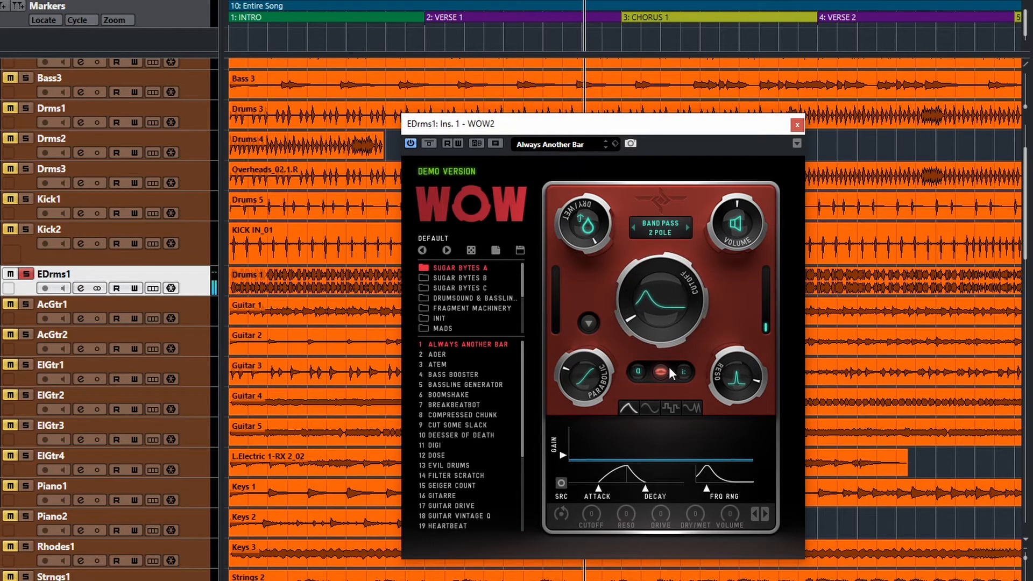
drag(637, 414, 660, 208)
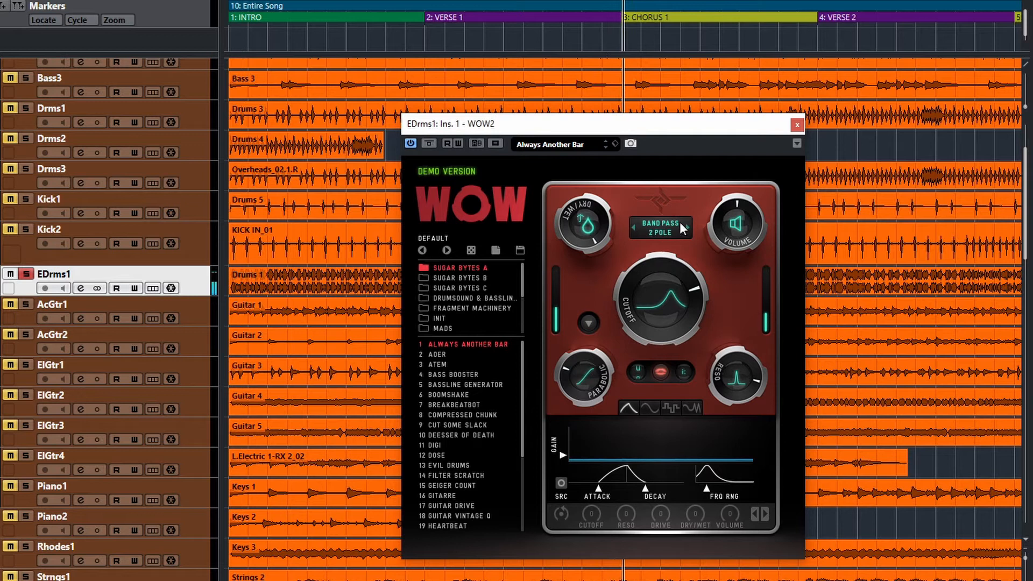
Step: Set the filter type to Comb, lower the output volume and sweep the cutoff with the vowel mode on
click(679, 223)
click(679, 388)
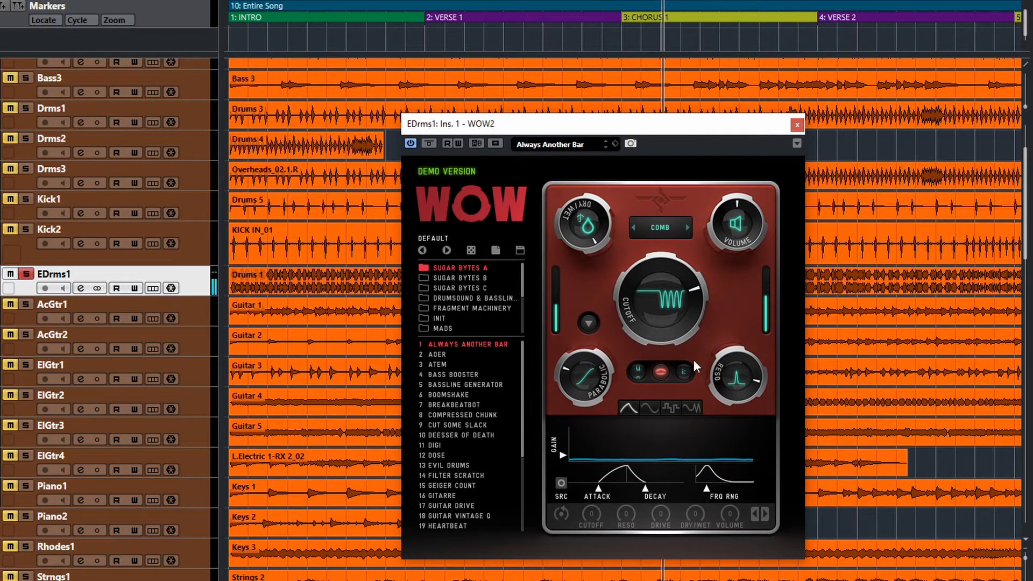
drag(736, 227, 737, 258)
drag(656, 331, 658, 353)
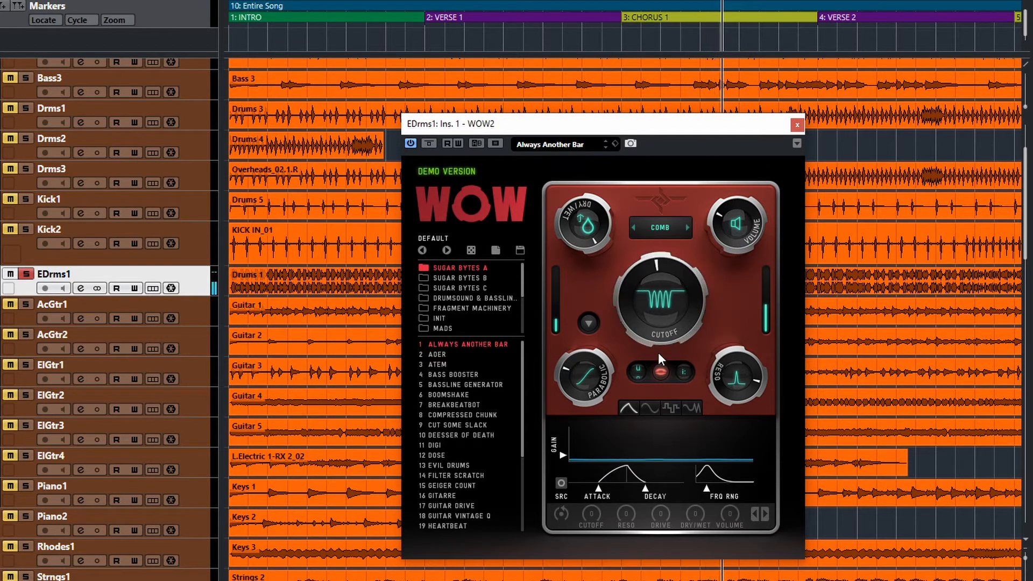
drag(668, 301, 669, 272)
Step: Turn off the vowel mode, reduce the resonance to just above half and sweep the comb cutoff up
drag(671, 331, 668, 367)
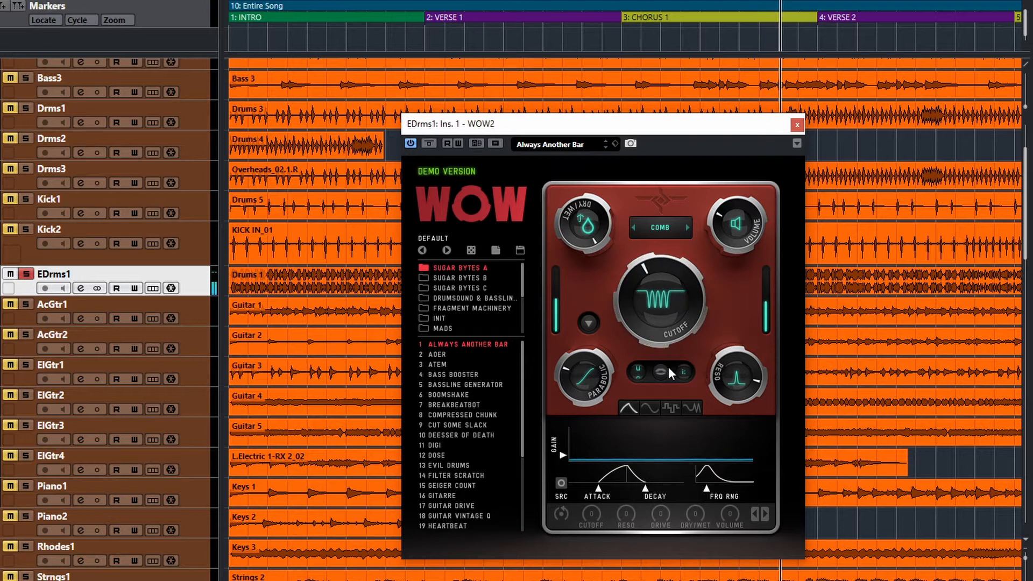
drag(728, 387, 734, 414)
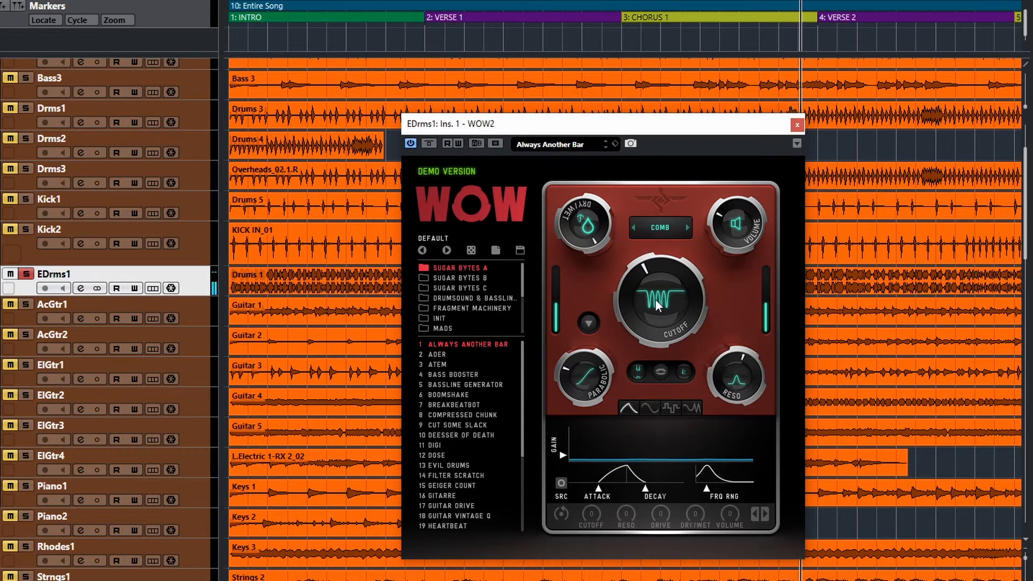
drag(653, 323, 650, 230)
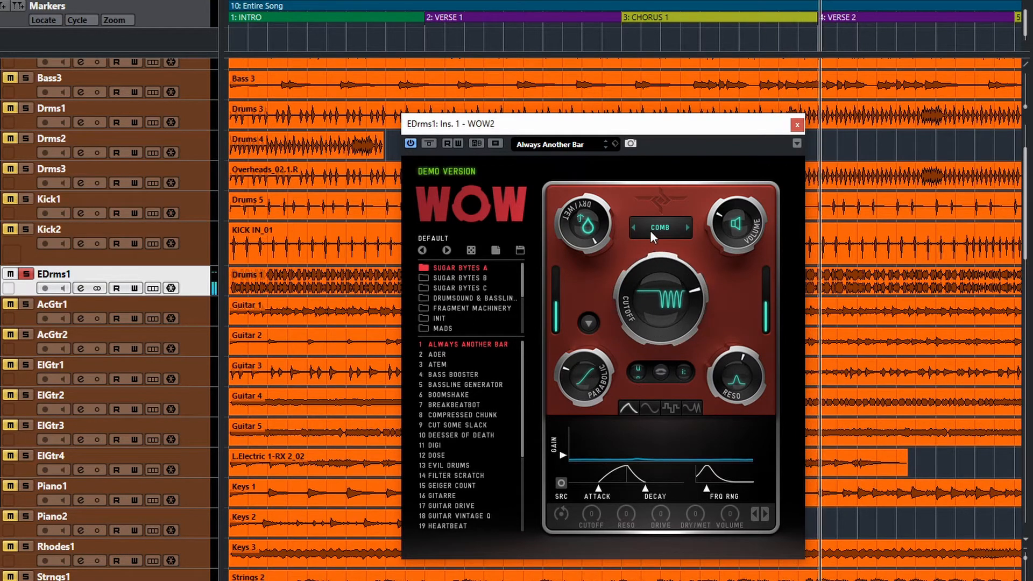
Step: Turn the vowel mode back on, sweep the comb cutoff down and up, and compare the sound with the mode off and on
click(666, 367)
drag(662, 332, 651, 406)
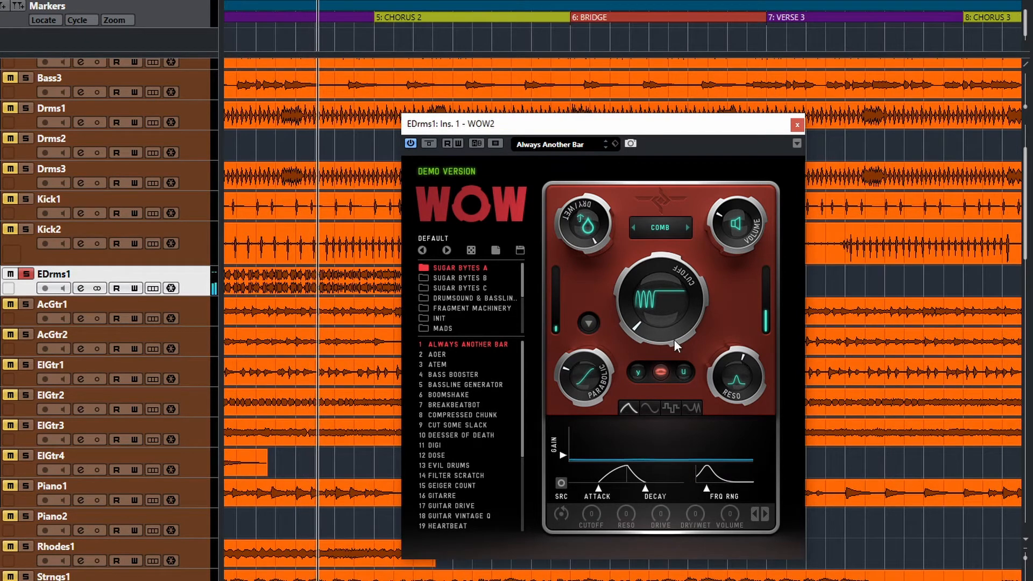
drag(649, 269, 670, 232)
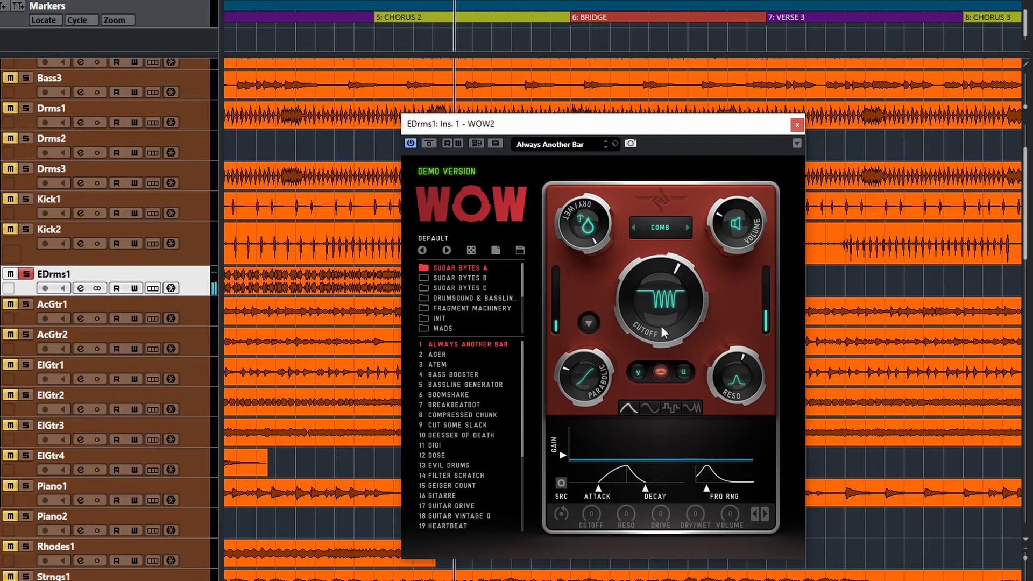
click(661, 372)
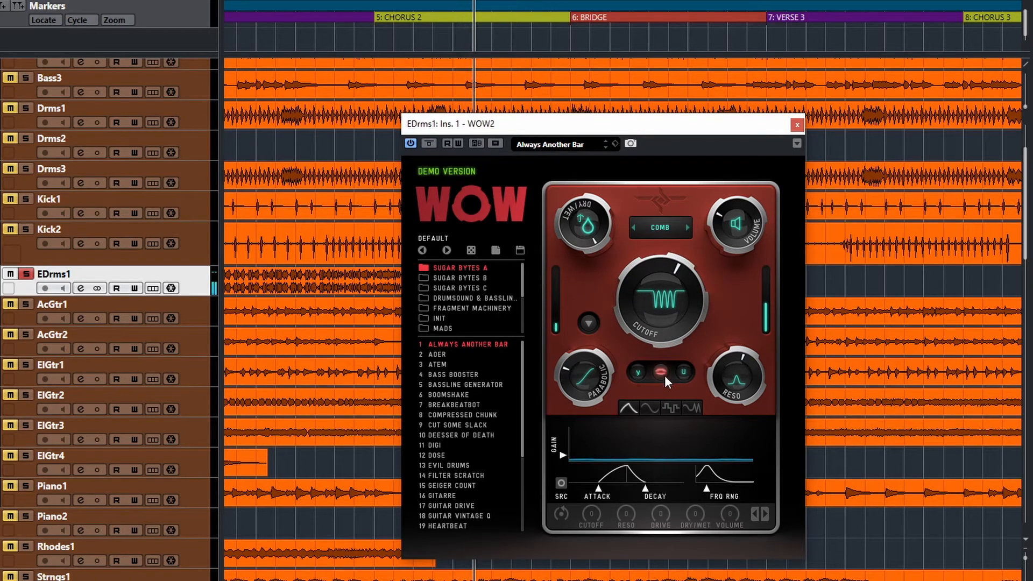
click(661, 375)
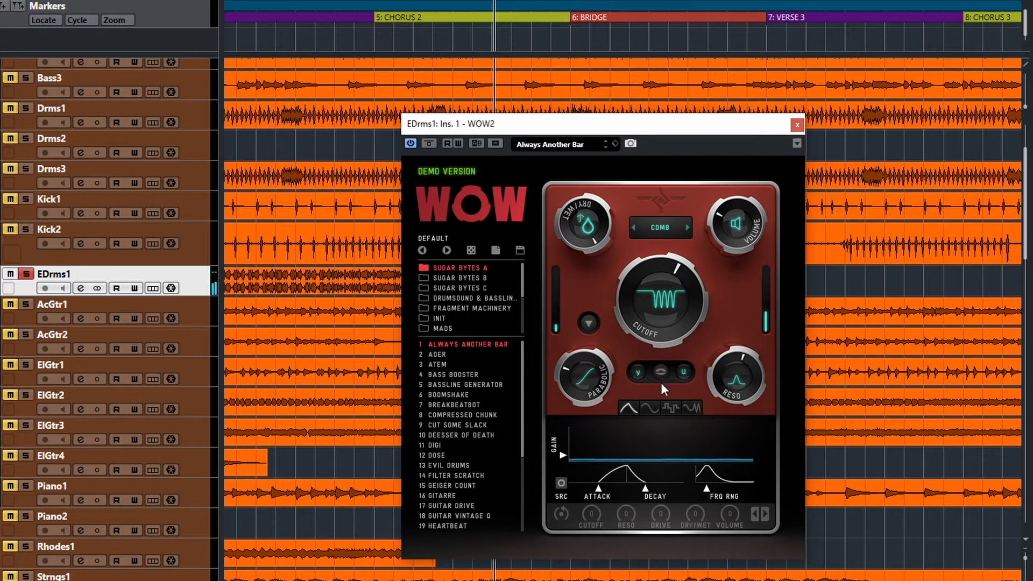
click(662, 371)
Step: Cycle the second vowel of the vowel mode through several different vowels during playback
click(681, 372)
click(687, 369)
click(690, 371)
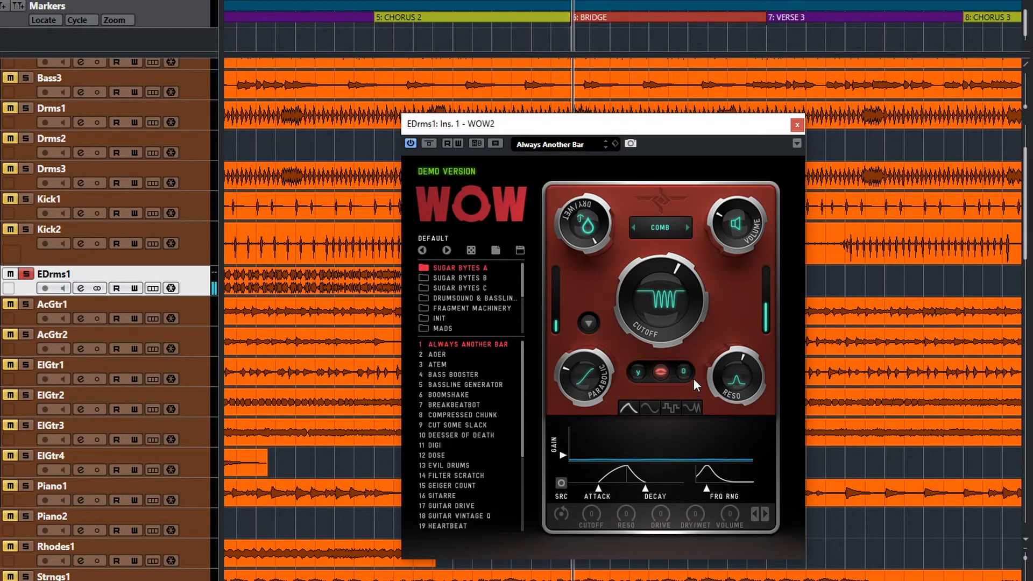
click(694, 370)
click(694, 371)
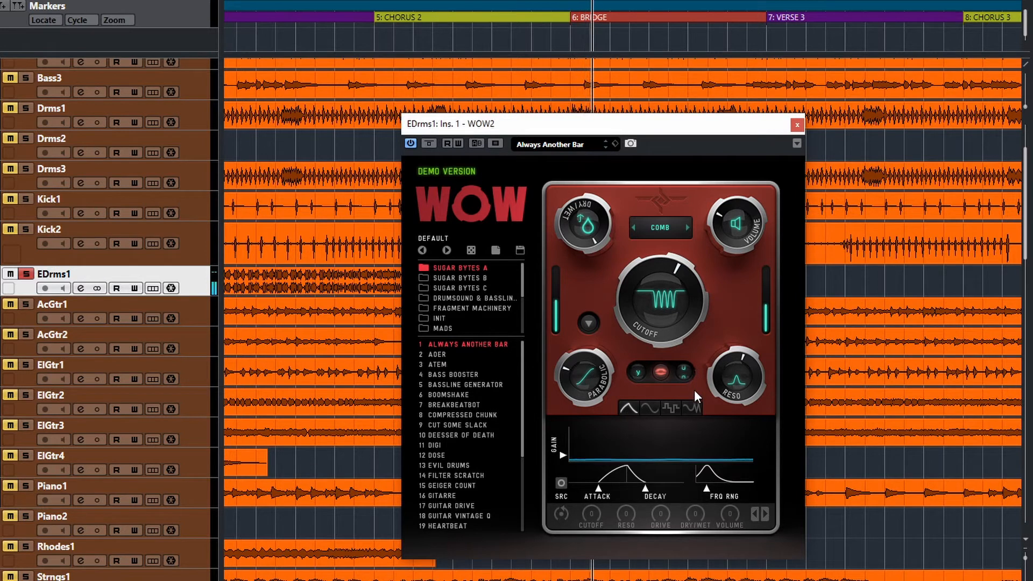
click(693, 372)
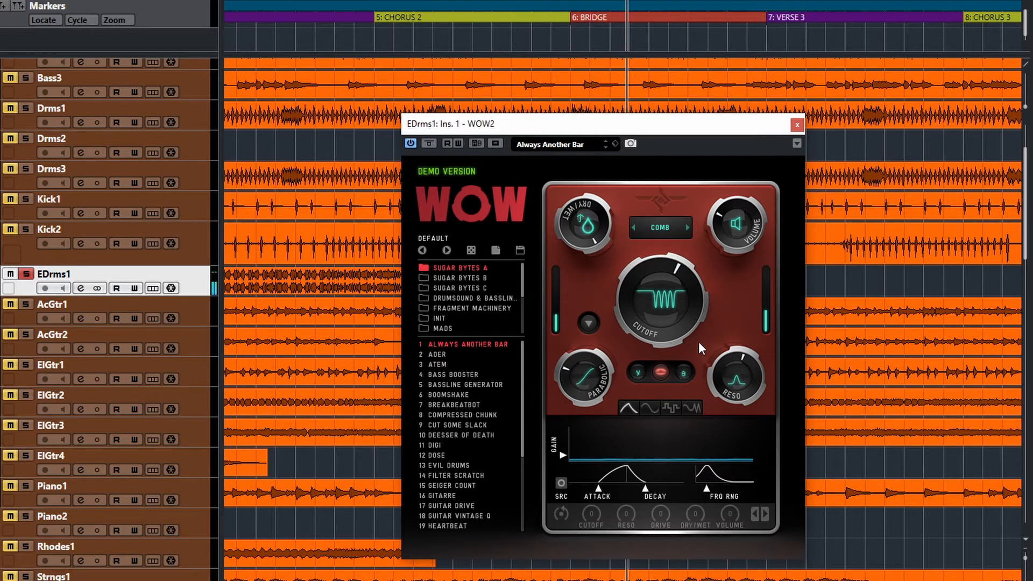
click(694, 378)
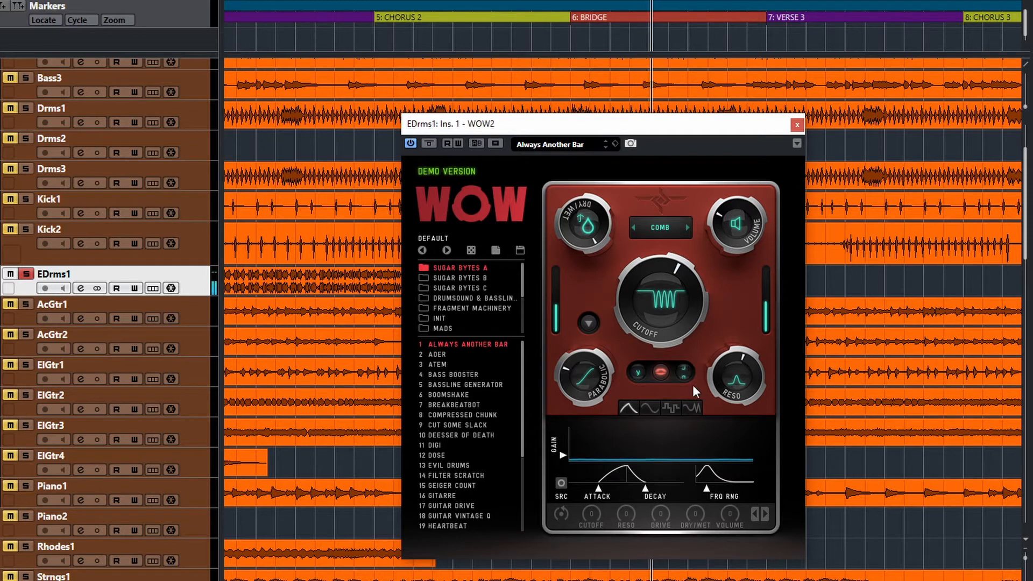
Step: Stop playback, load the Always Another Bar preset and look over the other presets in the Sugar Bytes A folder
key(space)
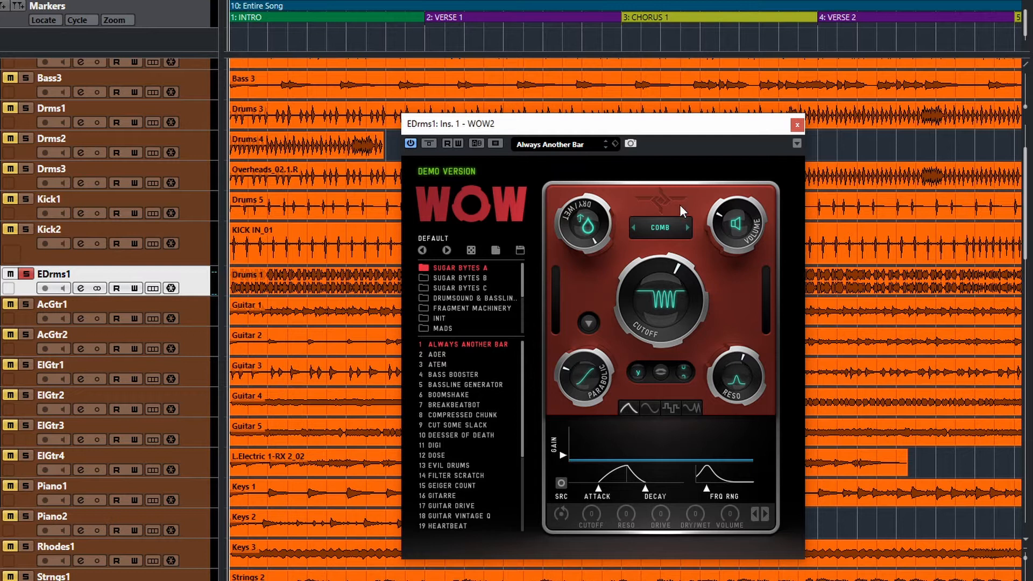
click(463, 343)
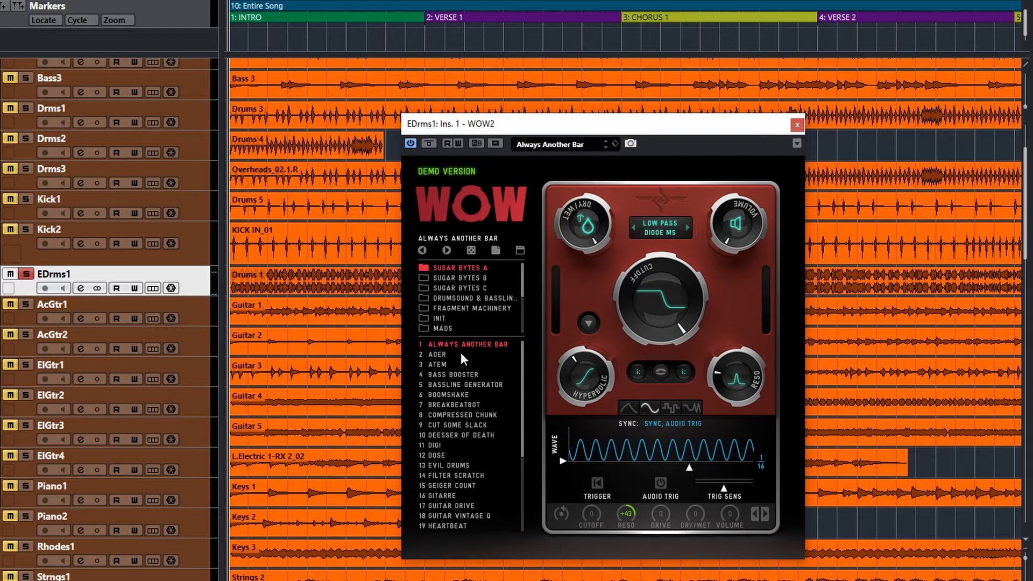
scroll(468, 508, down, 2)
scroll(477, 506, down, 4)
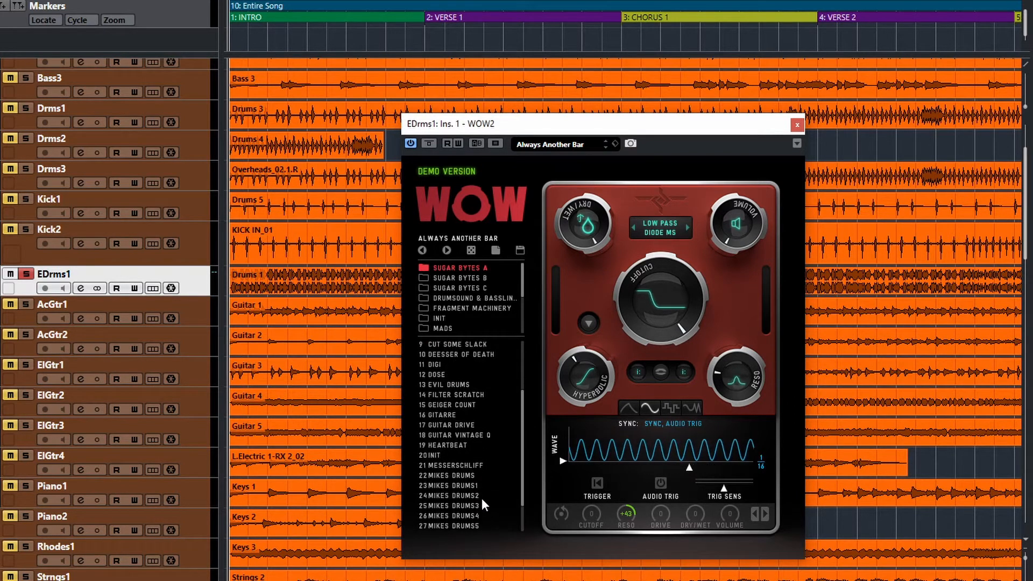
scroll(479, 494, up, 6)
Step: Look through the host's preset list for the plug-in from start to end and close it
click(569, 146)
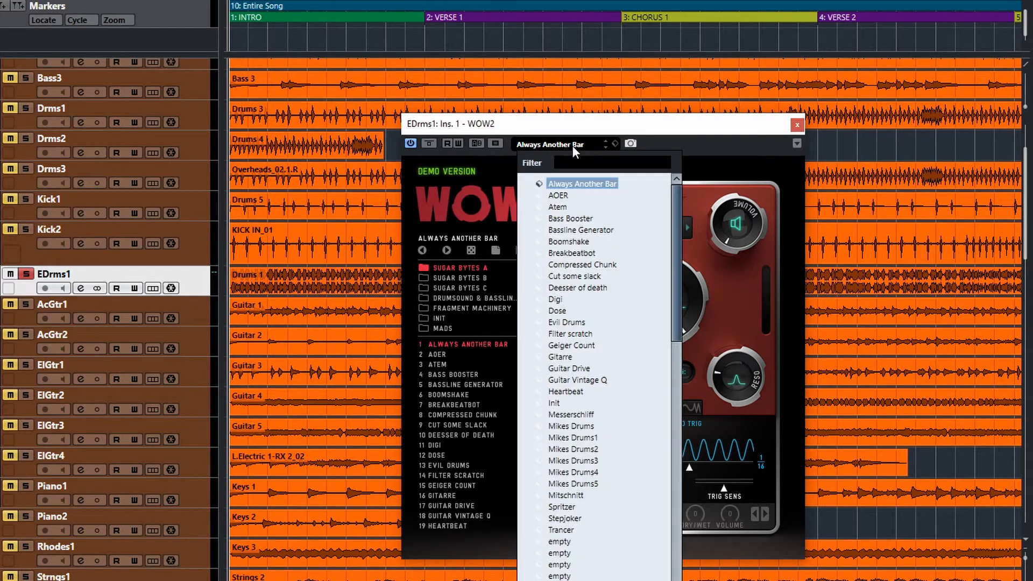
scroll(566, 225, down, 7)
scroll(566, 226, up, 7)
click(714, 138)
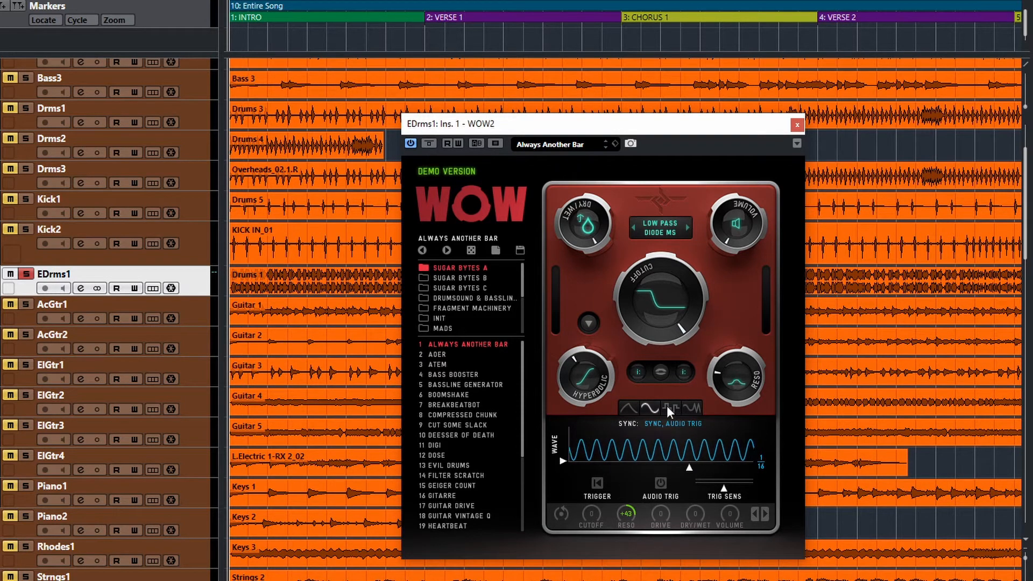
Step: Load the Init with Envelope Follower preset and view the LFO, step sequencer and wobbler before returning to the envelope follower
click(627, 409)
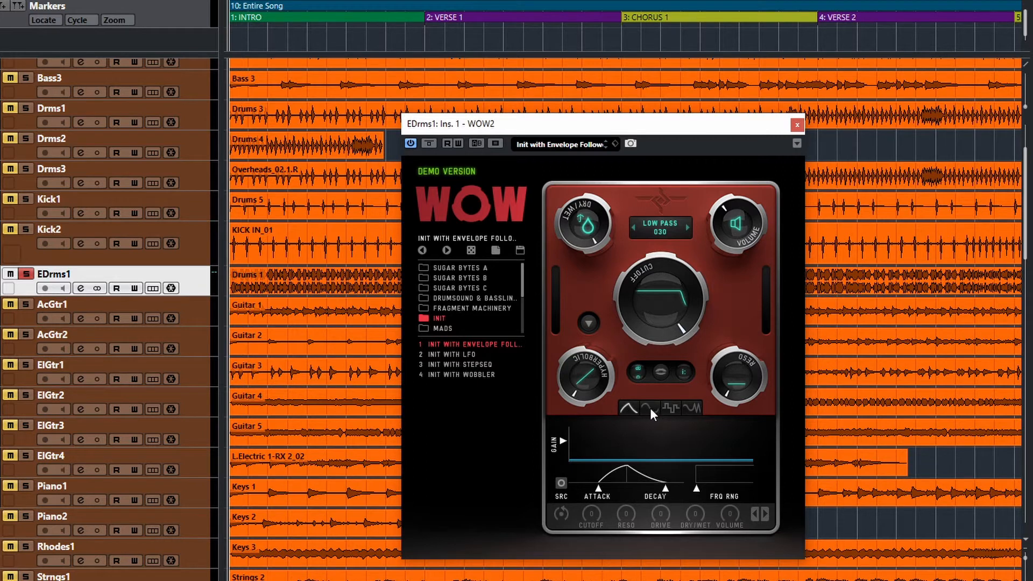
click(650, 407)
click(669, 408)
click(691, 410)
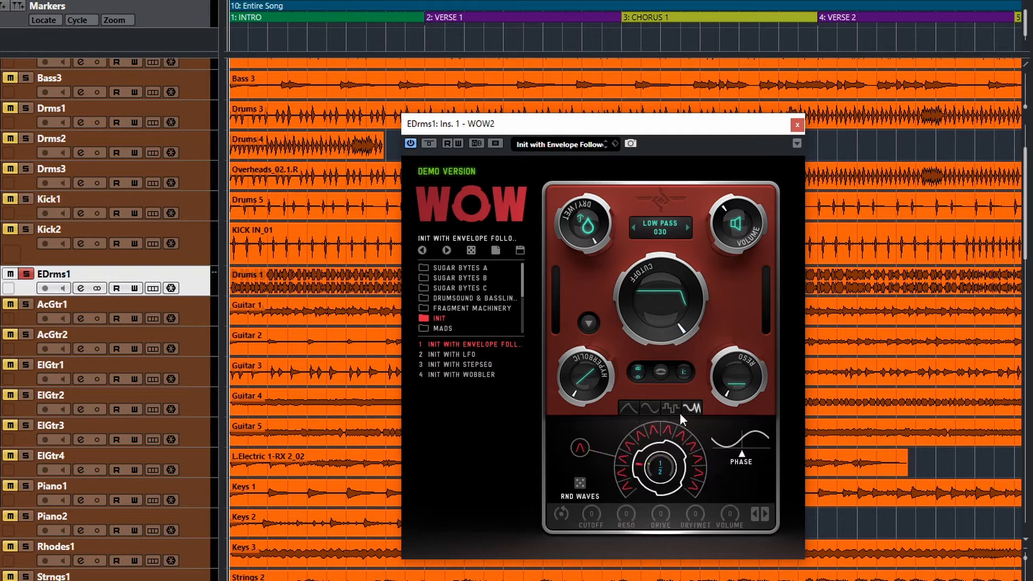
click(627, 409)
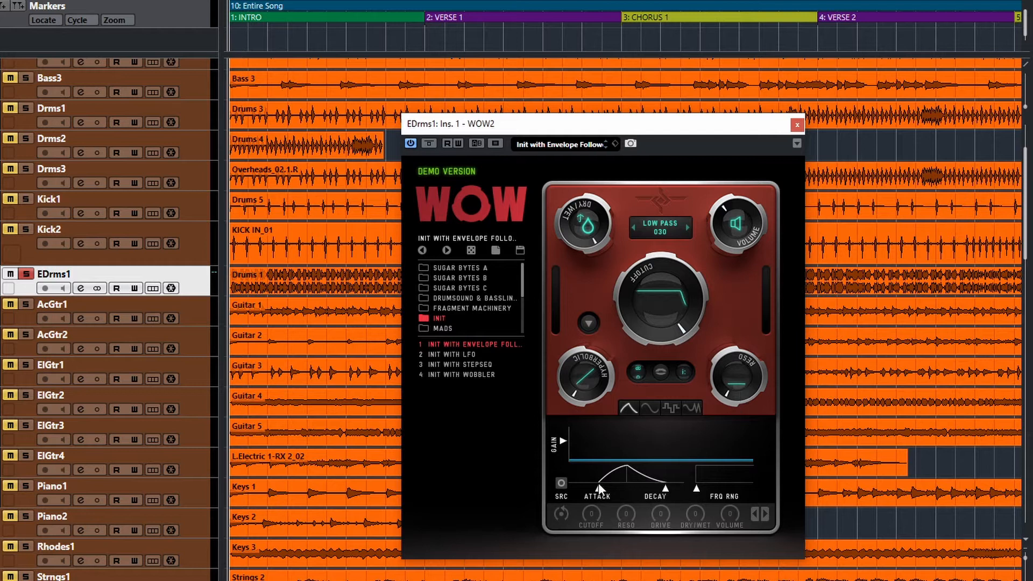
Step: Try different frequency range and decay settings on the envelope follower and switch its source to I
drag(696, 488, 750, 486)
mouse_move(668, 486)
mouse_down()
mouse_move(584, 492)
mouse_move(597, 490)
mouse_up()
click(561, 487)
click(561, 485)
Step: Examine the envelope follower's modulation targets page by page, including the vowel and LFO targets, and return to the cutoff page
click(767, 512)
click(766, 513)
click(766, 514)
click(755, 514)
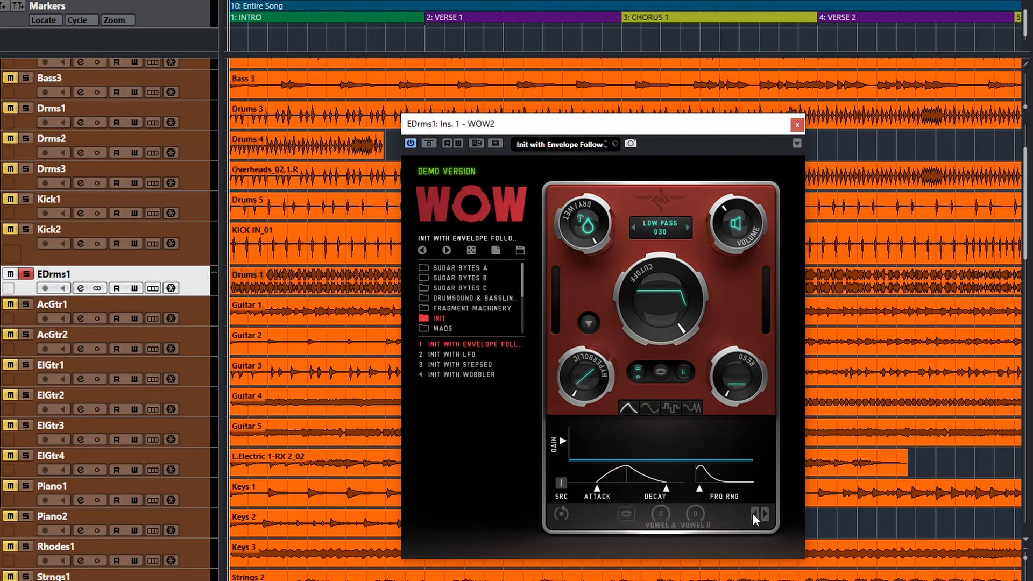
click(754, 513)
click(766, 514)
click(753, 514)
click(754, 514)
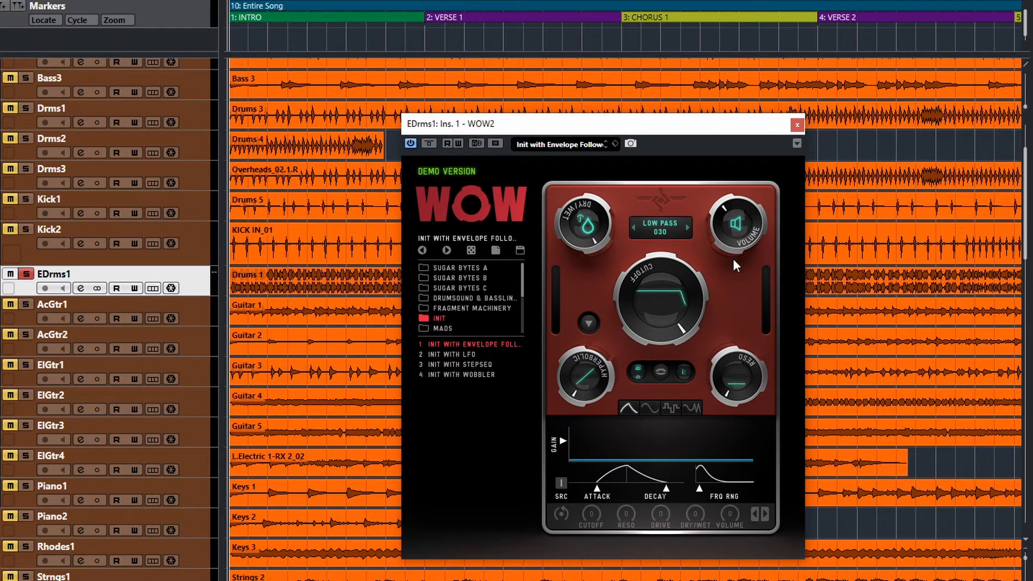
click(755, 517)
click(766, 511)
click(764, 515)
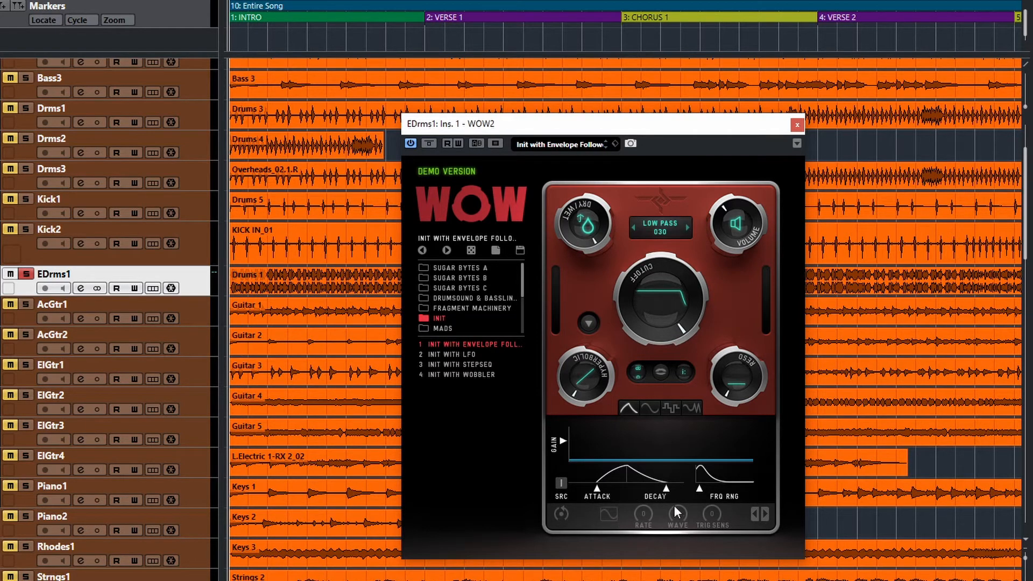
click(755, 514)
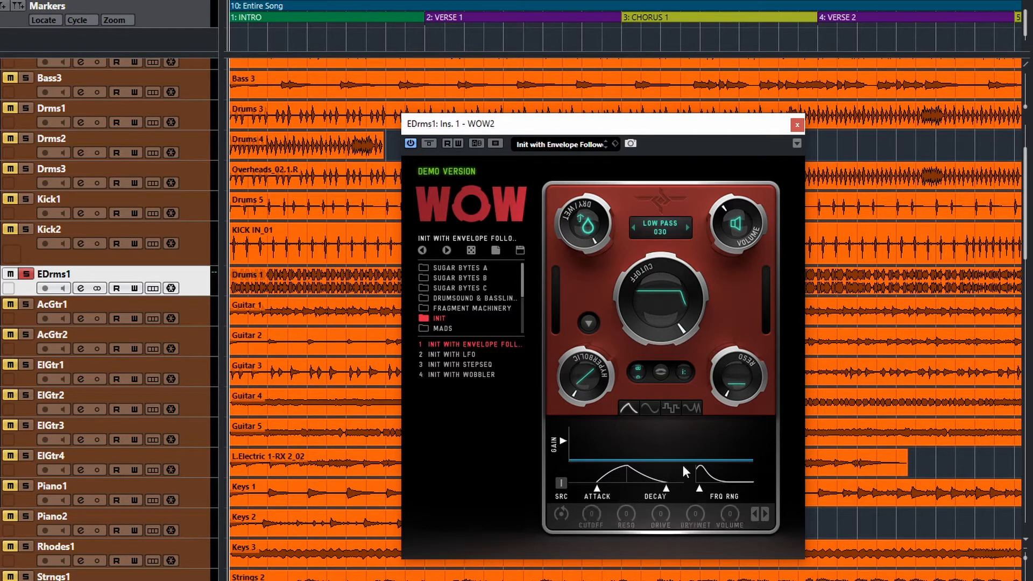
Step: Check the dry/wet control's modulation assignments and bring up the target page for vowel A and vowel B
click(588, 234)
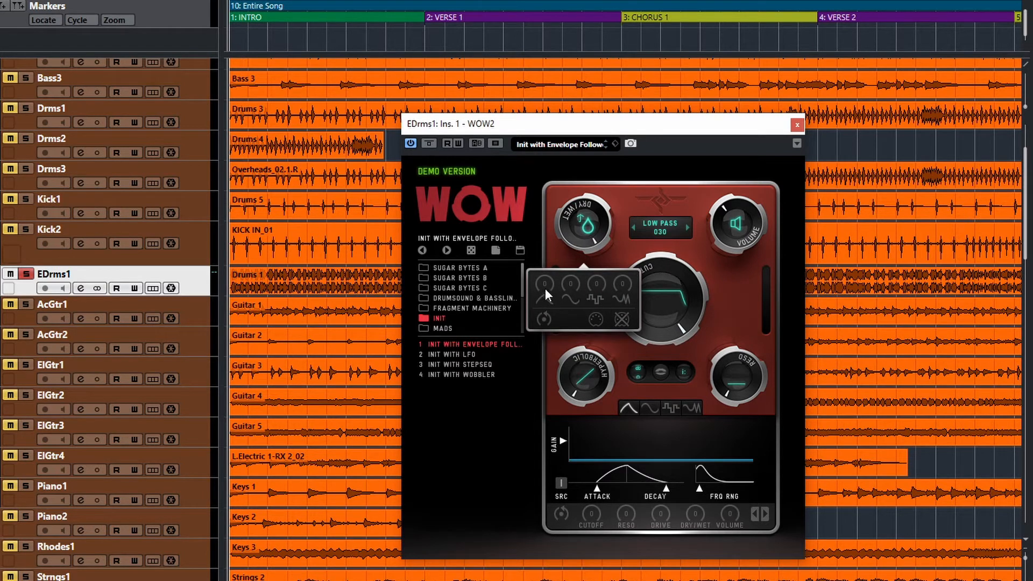
click(765, 514)
click(766, 513)
click(766, 514)
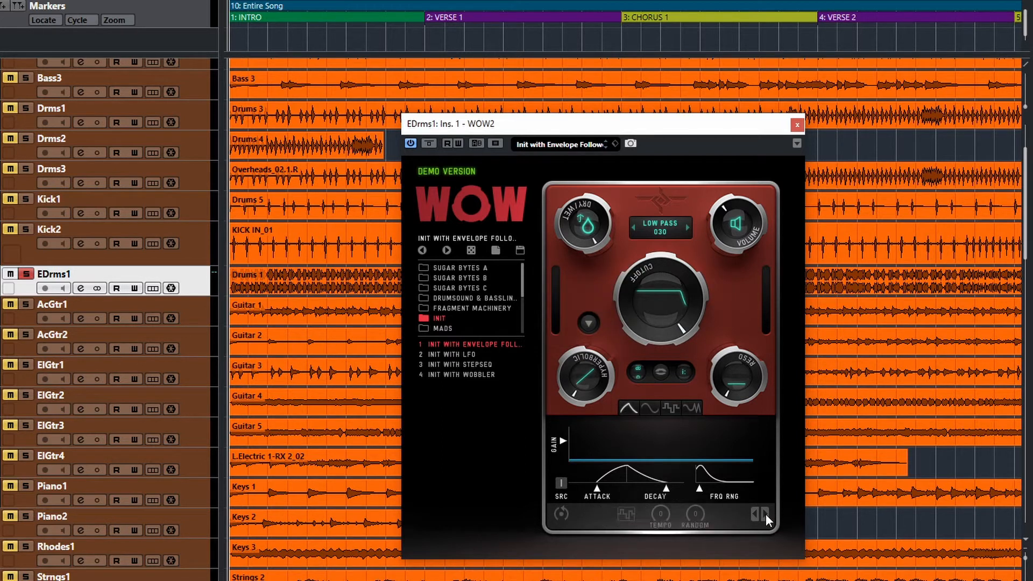
click(765, 514)
click(766, 513)
Step: Try an envelope follower modulation amount and the assignment options on the first vowel control
click(637, 372)
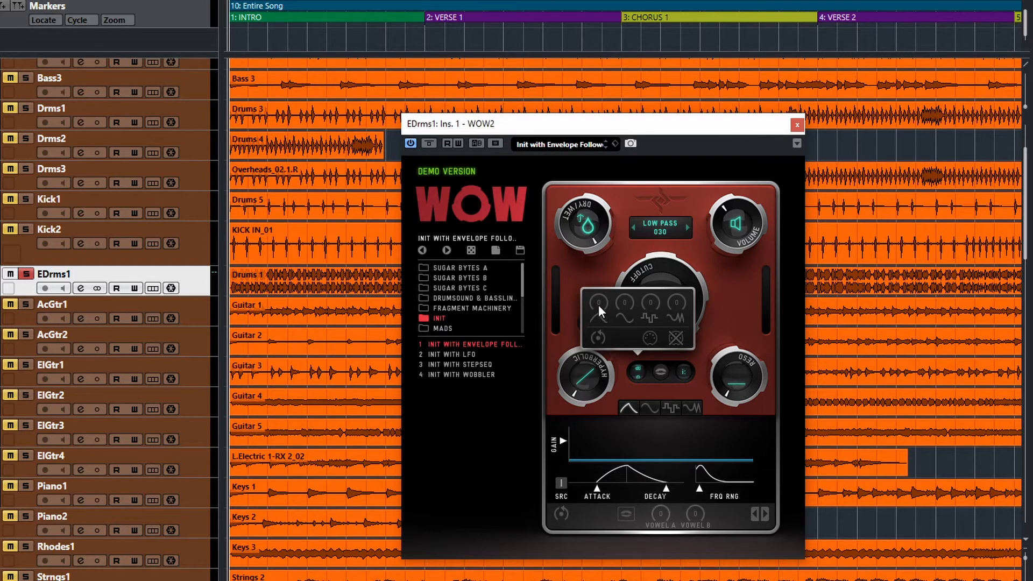
mouse_move(598, 306)
mouse_down()
mouse_move(607, 278)
mouse_move(607, 298)
mouse_up()
drag(604, 300, 608, 269)
click(597, 339)
Step: Set the envelope follower modulation to +45 for vowel A and -39 for vowel B, and check both vowels' assignments
click(663, 511)
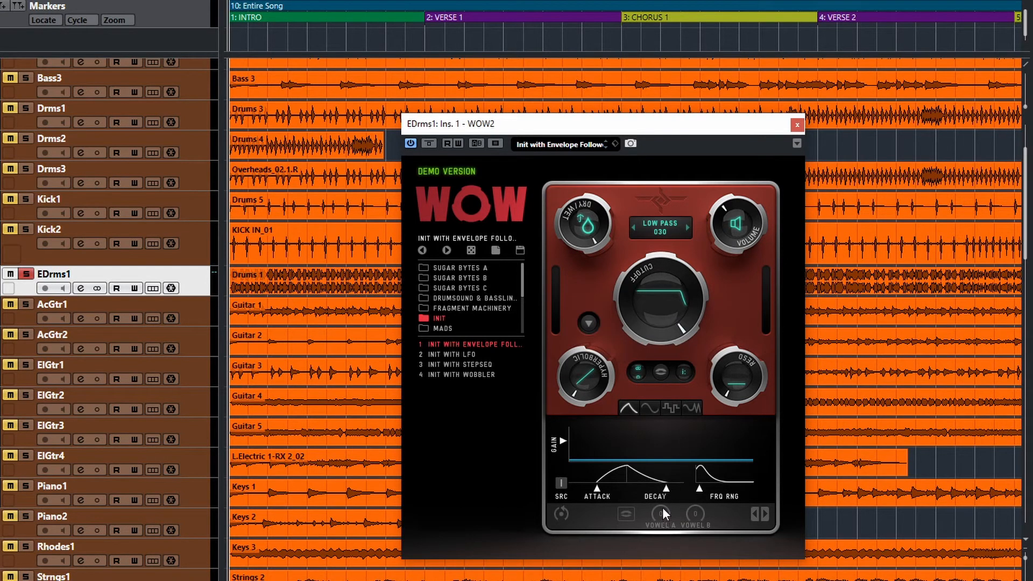
drag(662, 500, 661, 481)
click(637, 373)
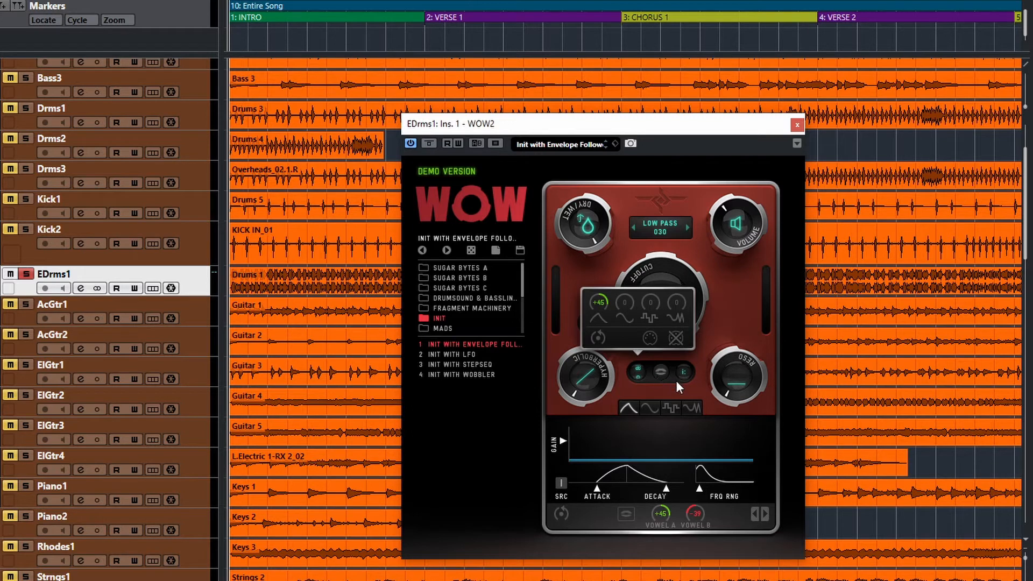
click(687, 373)
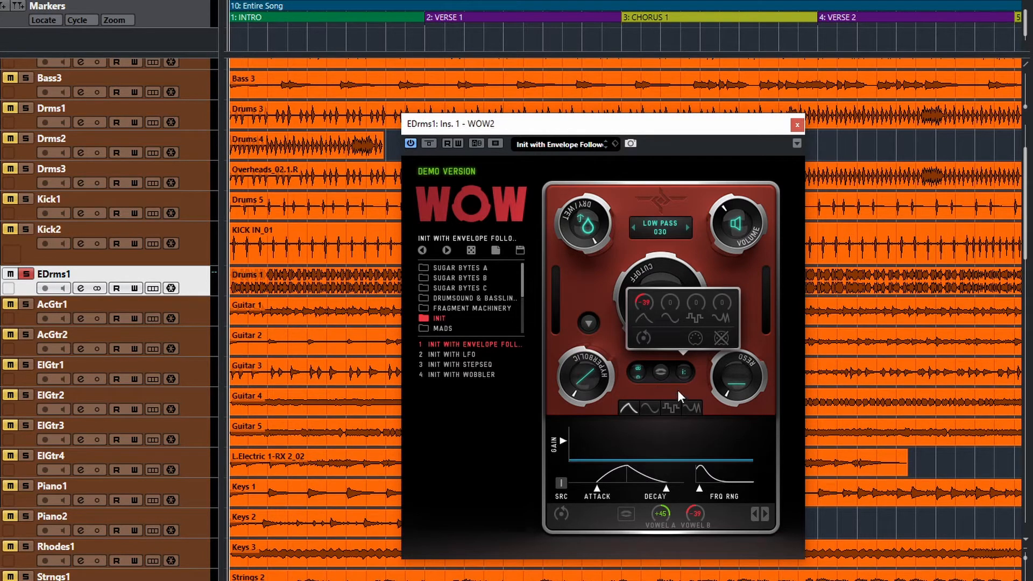
click(635, 508)
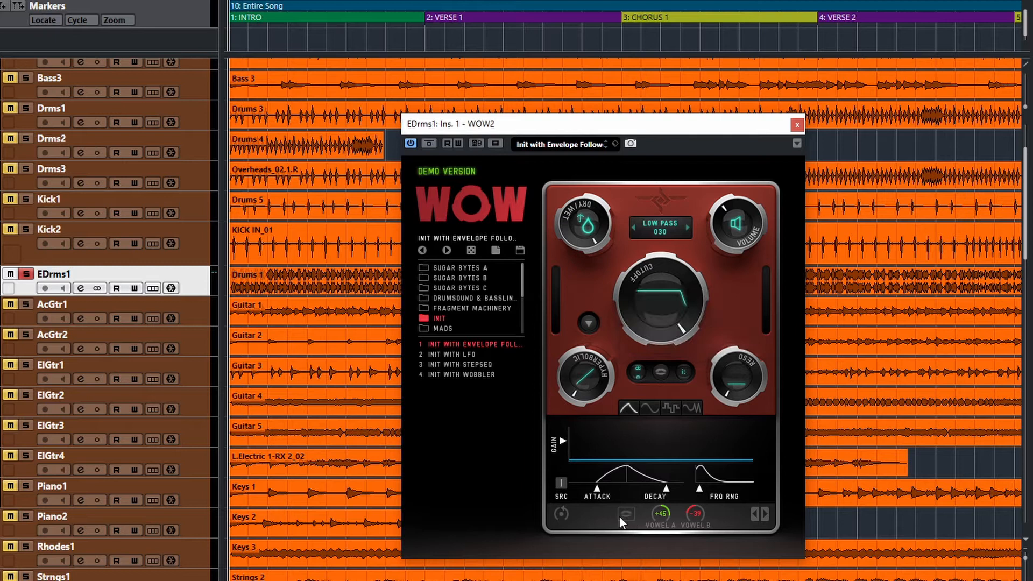
Step: View the cutoff and LFO target pages and inspect the modulation assignments of the cutoff control
click(765, 514)
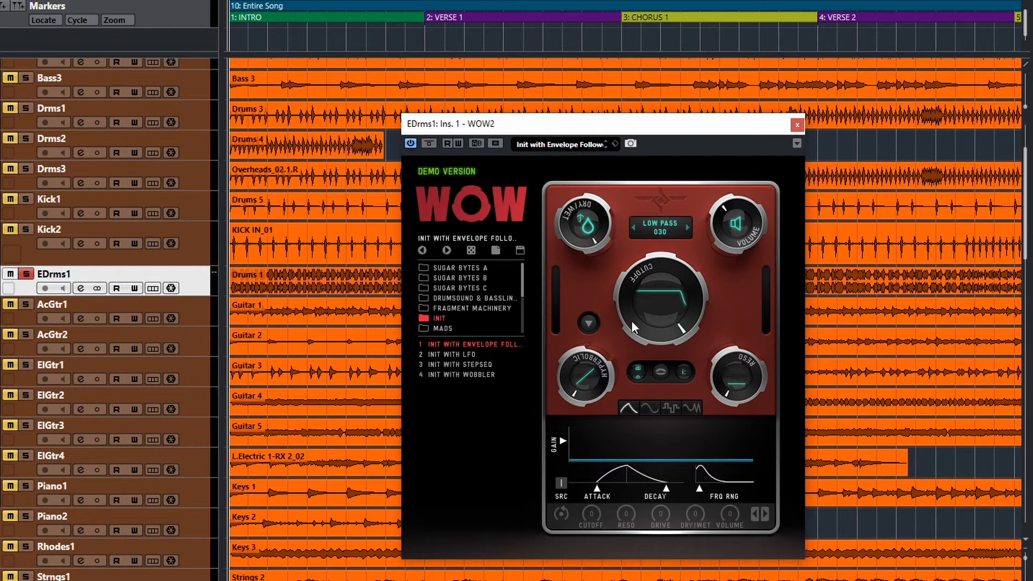
click(764, 514)
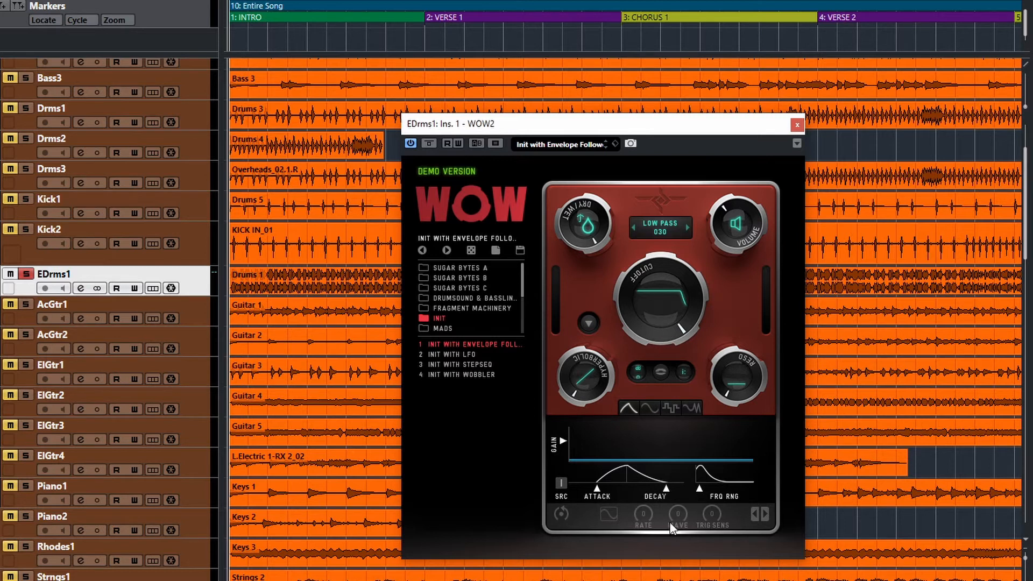
click(660, 297)
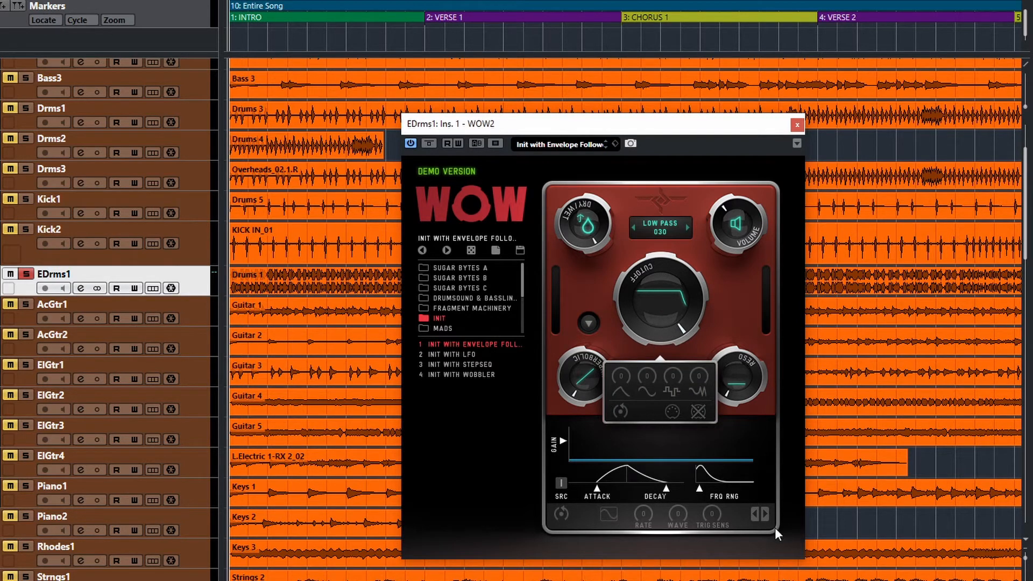
click(582, 517)
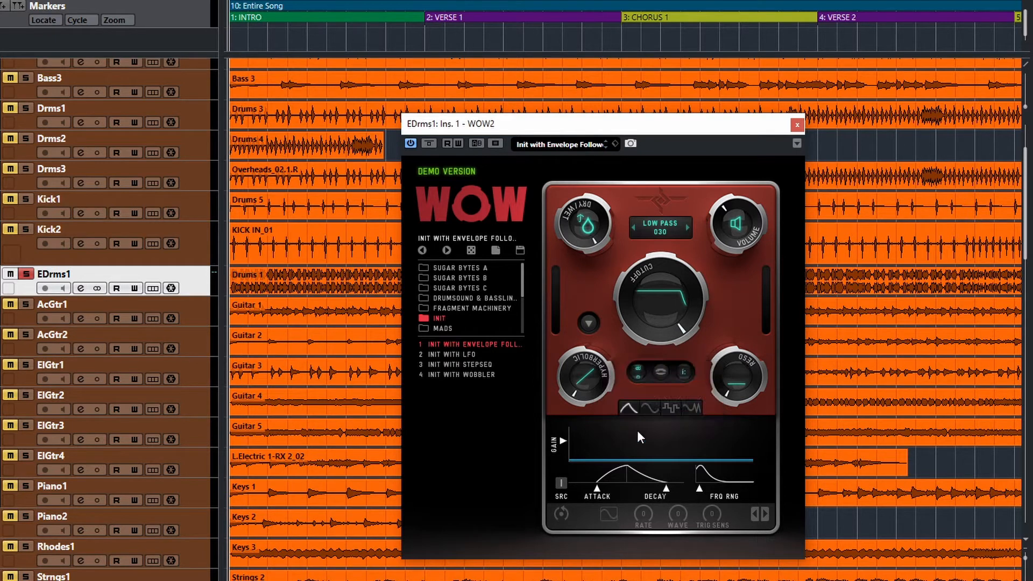
Step: Show the LFO, toggle its audio trigger, and move the trigger sensitivity to minimum and back to near the middle
click(649, 407)
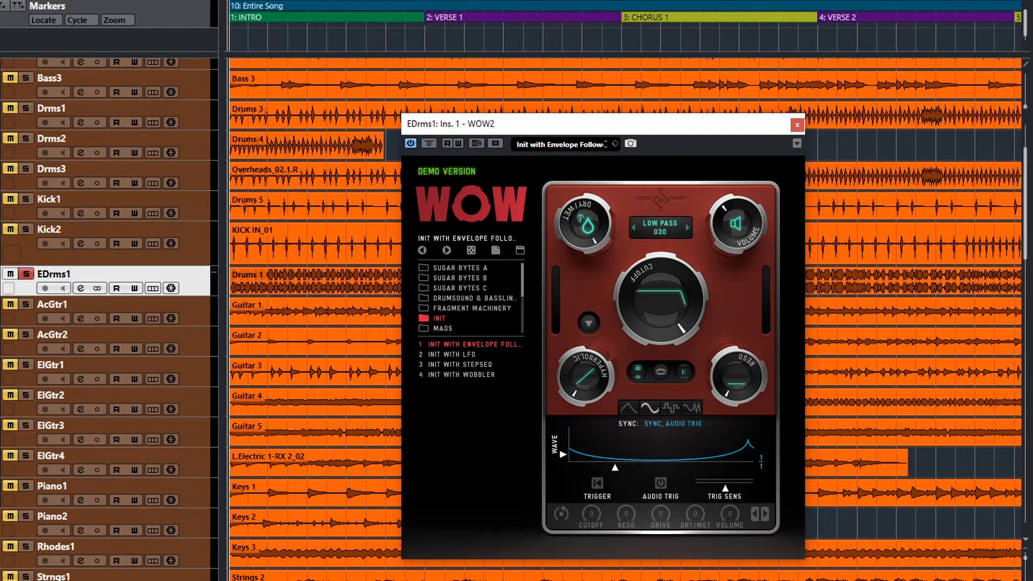
click(665, 485)
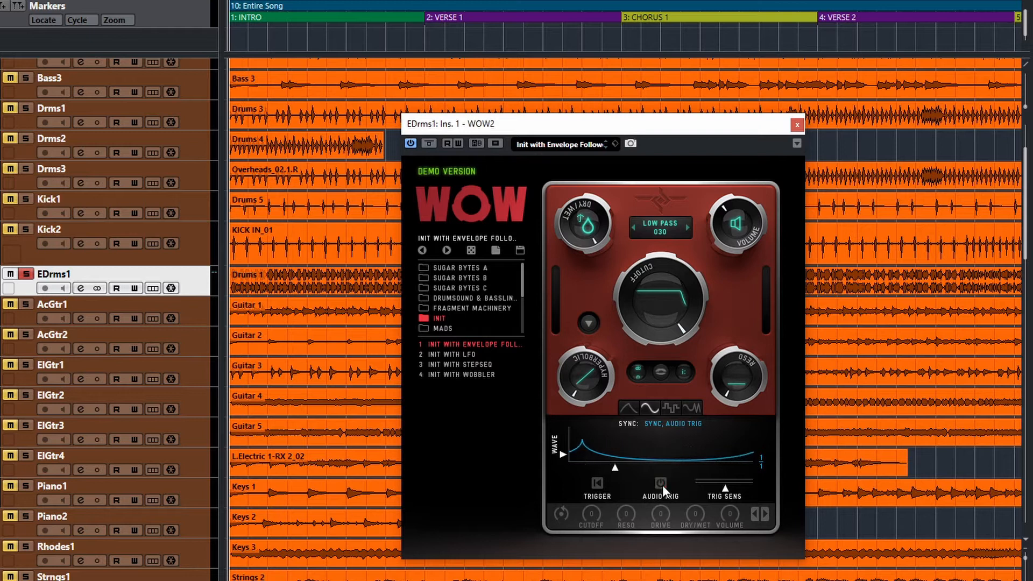
click(652, 485)
click(661, 483)
click(661, 484)
mouse_move(724, 486)
mouse_down()
mouse_move(741, 488)
mouse_move(694, 487)
mouse_up()
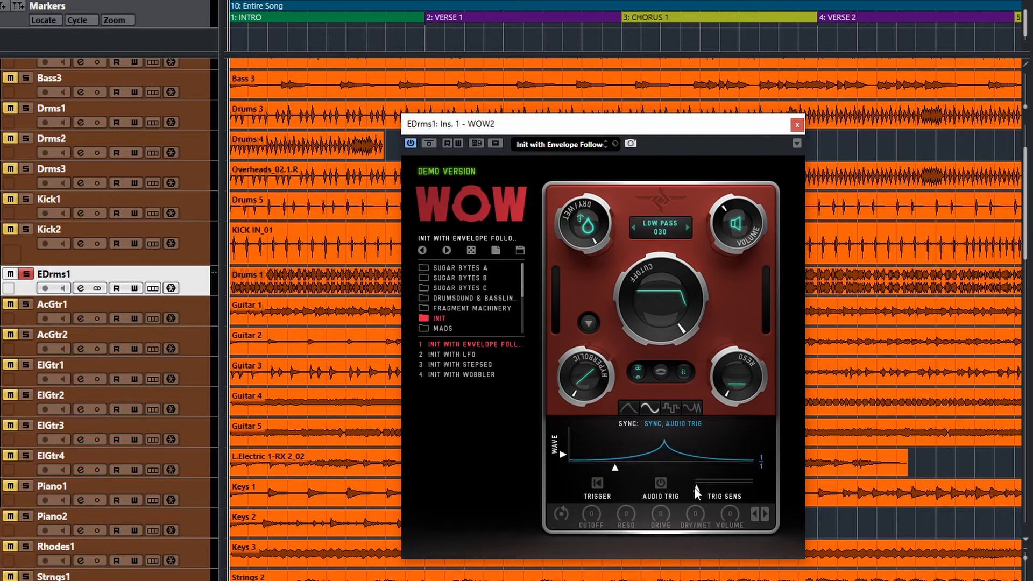
mouse_move(694, 487)
mouse_down()
mouse_move(768, 488)
mouse_move(723, 490)
mouse_up()
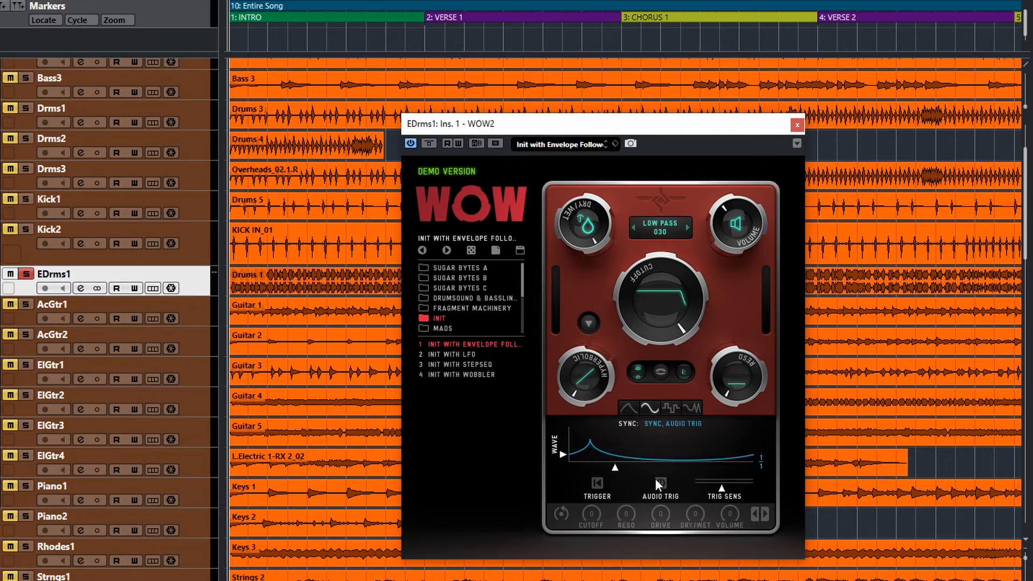
Step: Switch the LFO sync through Free and Song Position back to Sync, Audio Trig, trying a smooth rounded wave in between
click(656, 425)
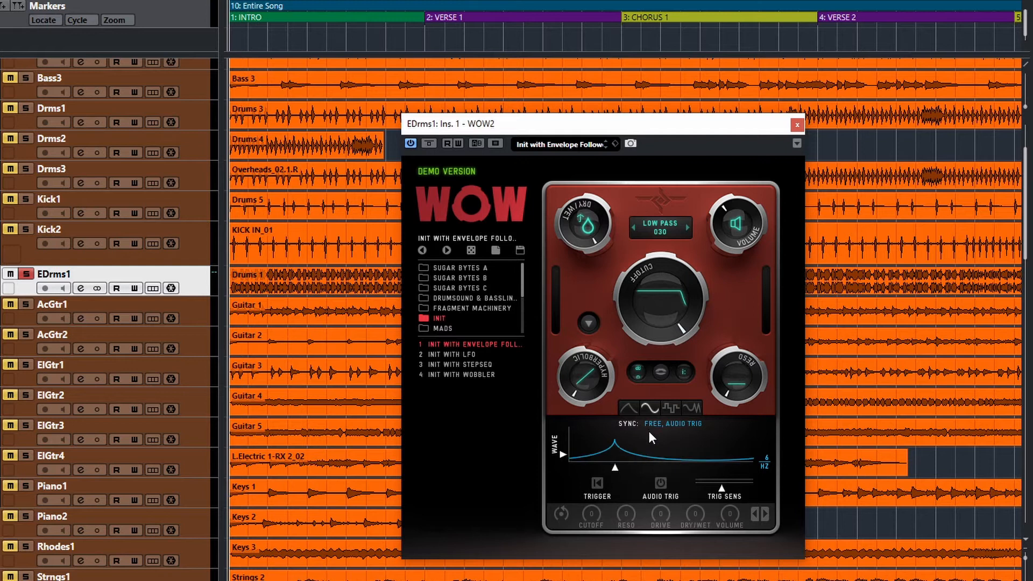
click(659, 479)
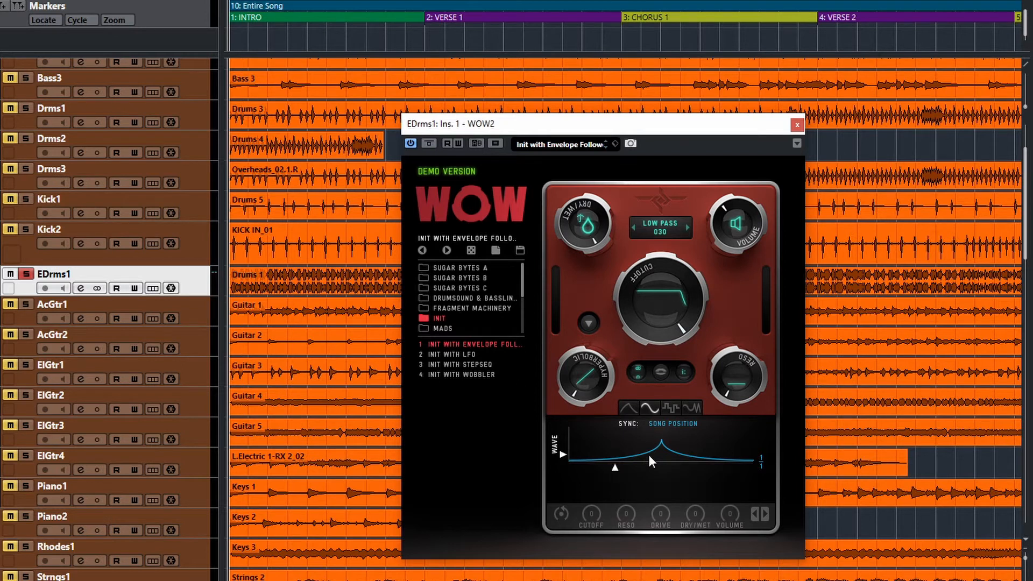
click(563, 454)
click(563, 455)
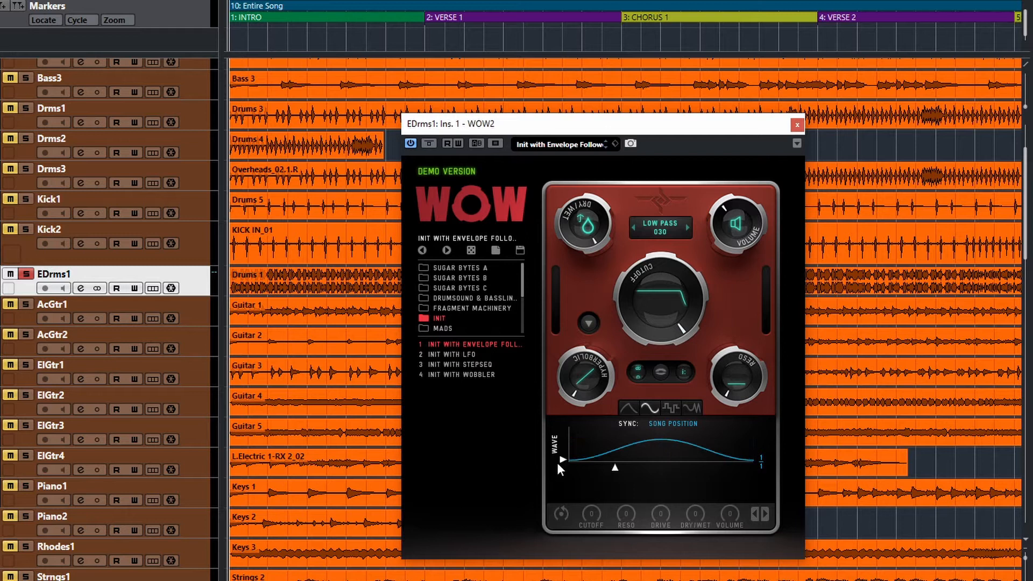
click(551, 457)
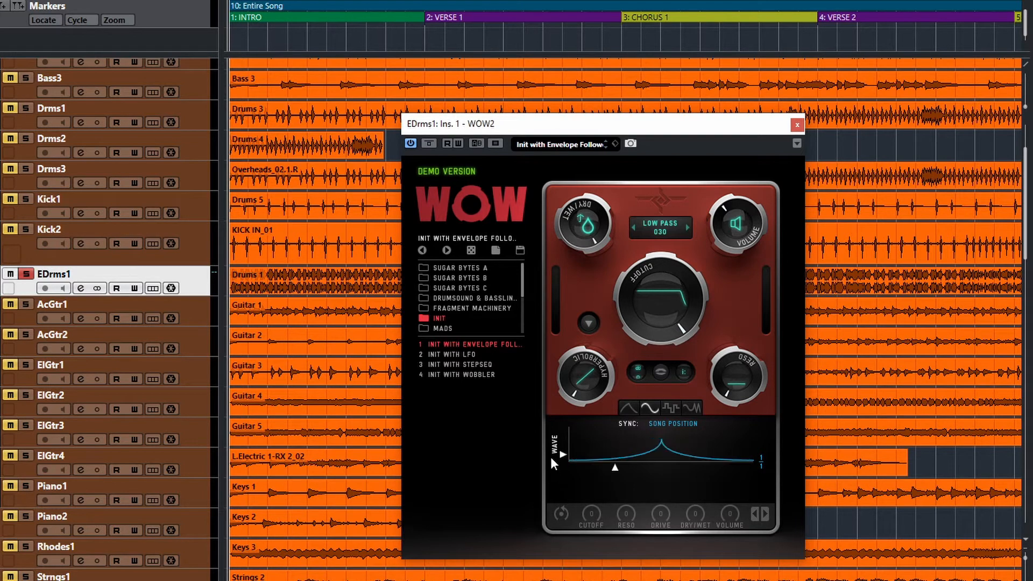
click(654, 423)
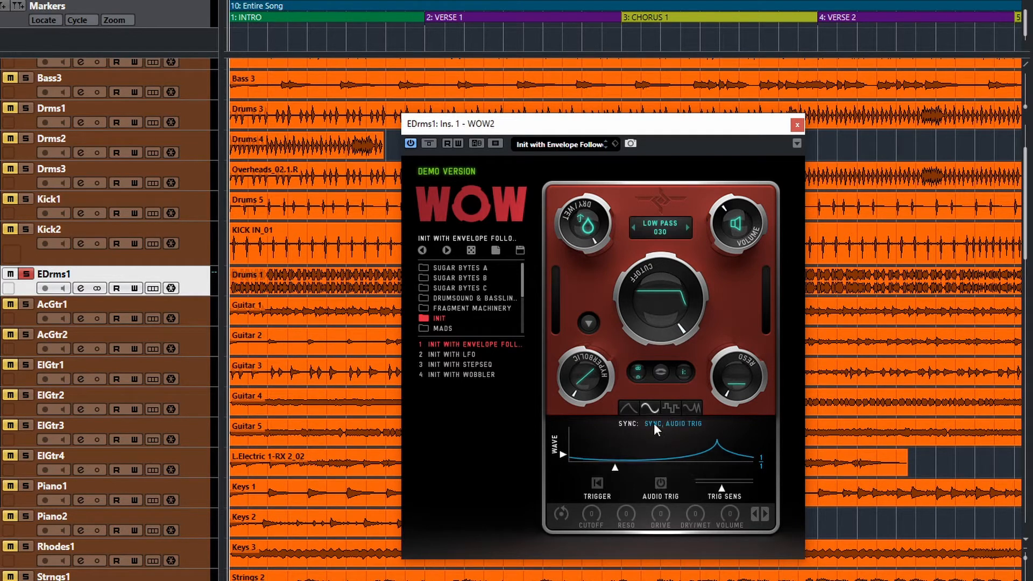
Step: Sweep the LFO wave shape through saw and triangle forms and back to the narrow peaked curve
click(562, 456)
click(562, 455)
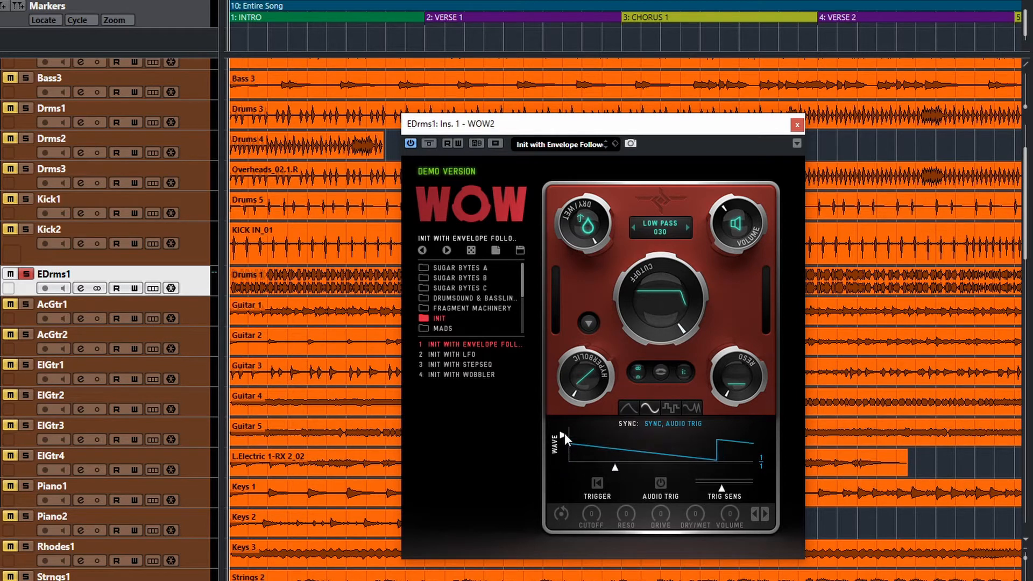
click(564, 428)
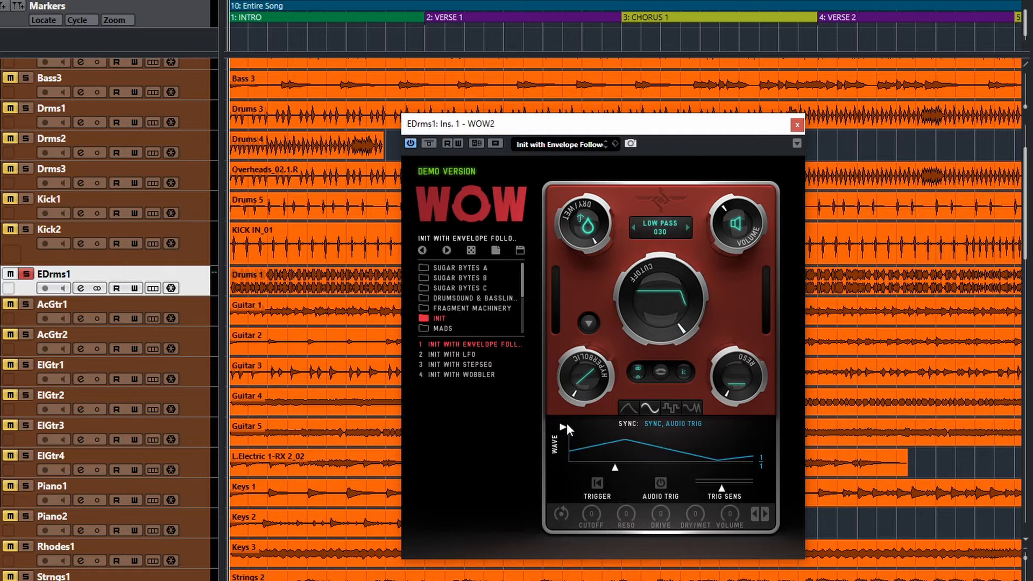
drag(567, 428, 562, 461)
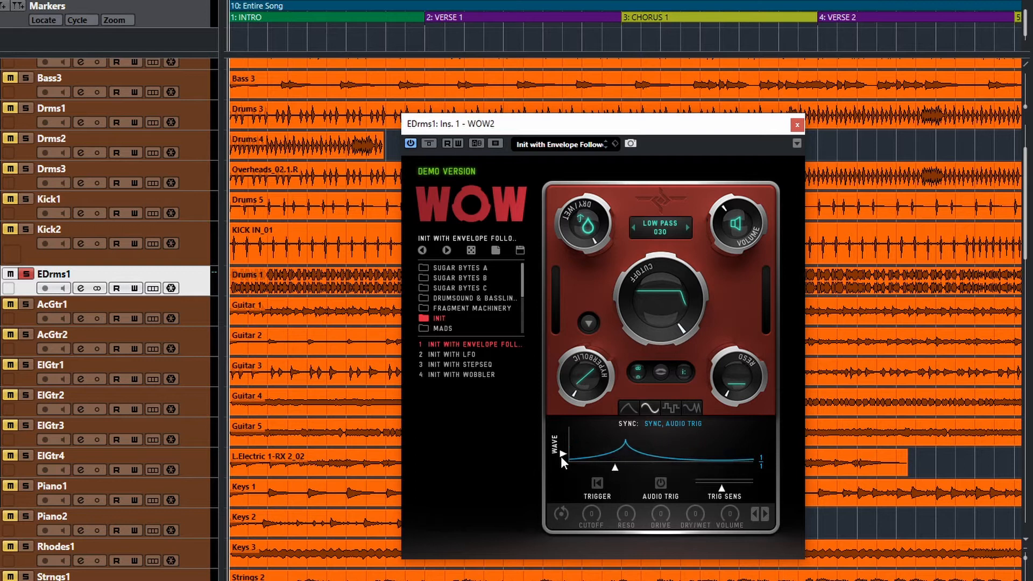
Step: Sweep the LFO wave shape through the square form and up to maximum, ending on the smooth sine curve at minimum
drag(562, 459, 562, 452)
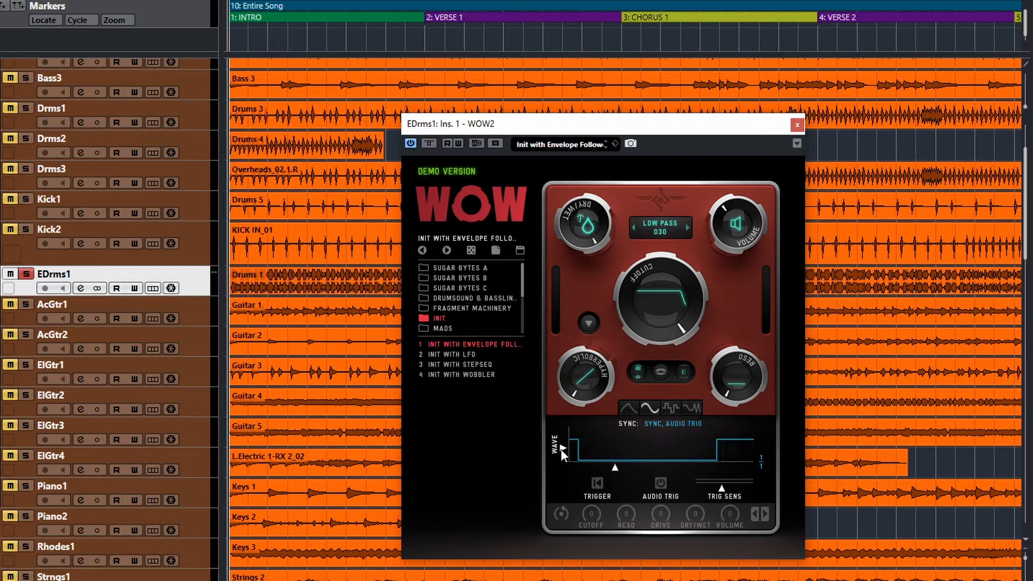
drag(562, 455, 563, 426)
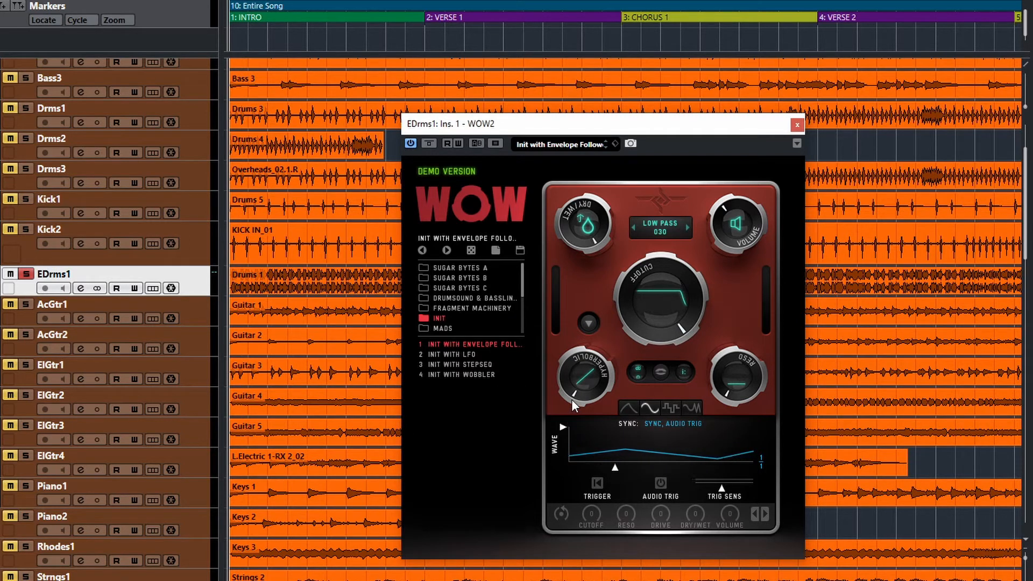
drag(562, 427, 545, 465)
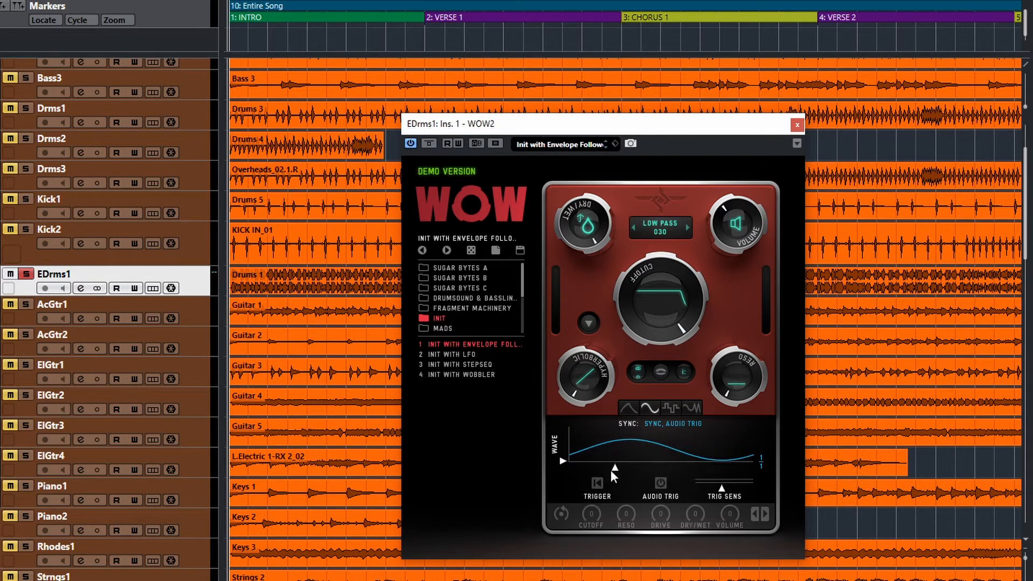
Step: Raise the LFO rate to 1/32 and switch its sync to Song Position
drag(611, 467, 703, 469)
click(653, 423)
mouse_move(699, 467)
mouse_down()
mouse_move(756, 469)
mouse_move(618, 454)
mouse_move(711, 454)
mouse_move(743, 469)
mouse_move(624, 456)
mouse_move(738, 470)
mouse_move(631, 462)
mouse_move(721, 471)
mouse_move(679, 466)
mouse_move(709, 466)
mouse_up()
click(651, 423)
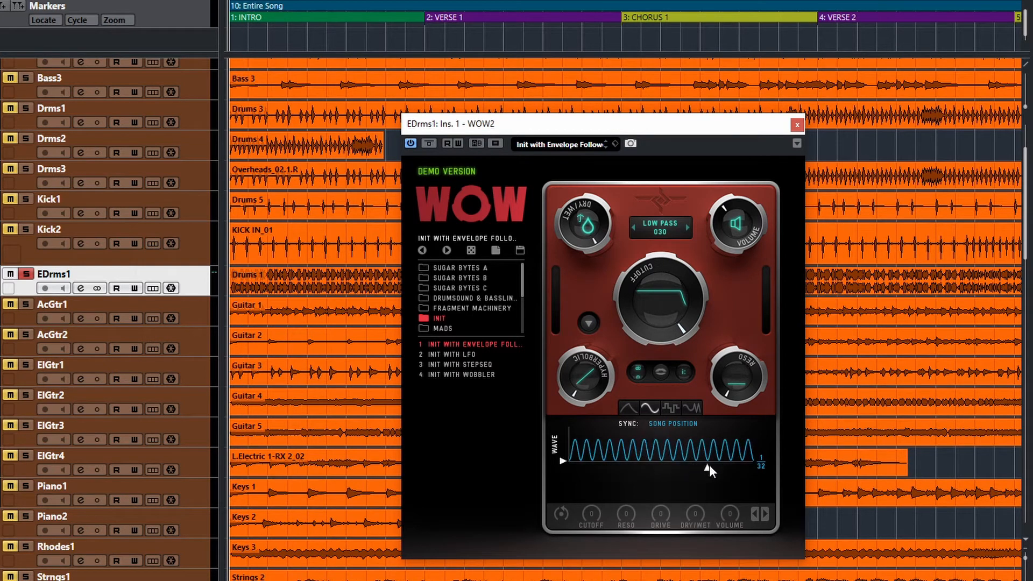
Step: Show the step sequencer and try the backward, back-and-forth and random playback directions before returning to forward
click(671, 407)
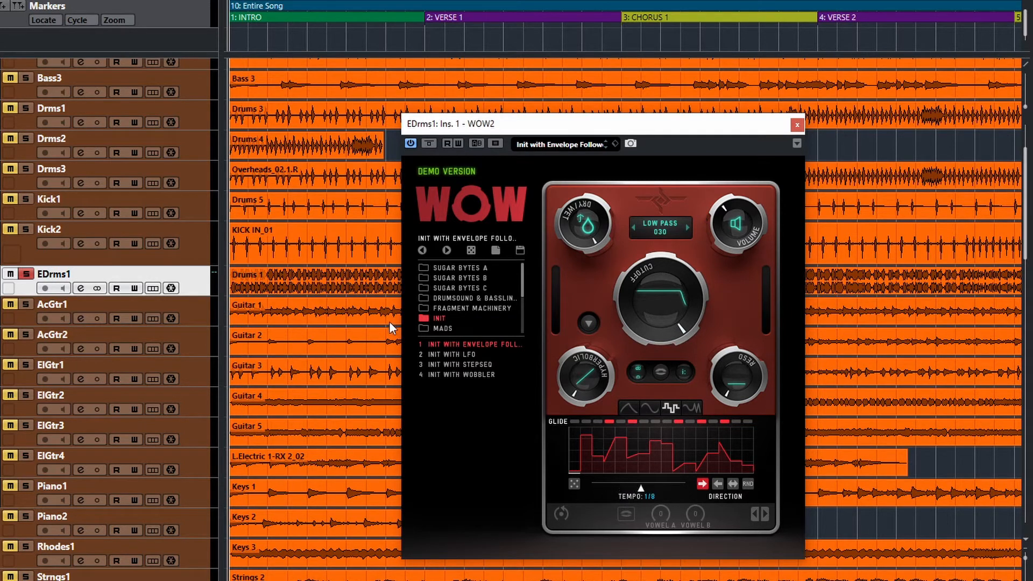
click(718, 484)
click(702, 485)
click(717, 484)
click(732, 485)
click(749, 484)
click(701, 484)
Step: Enable glide on all sequencer steps, clear it from all of them, and enable it on the first four steps
drag(574, 421, 749, 418)
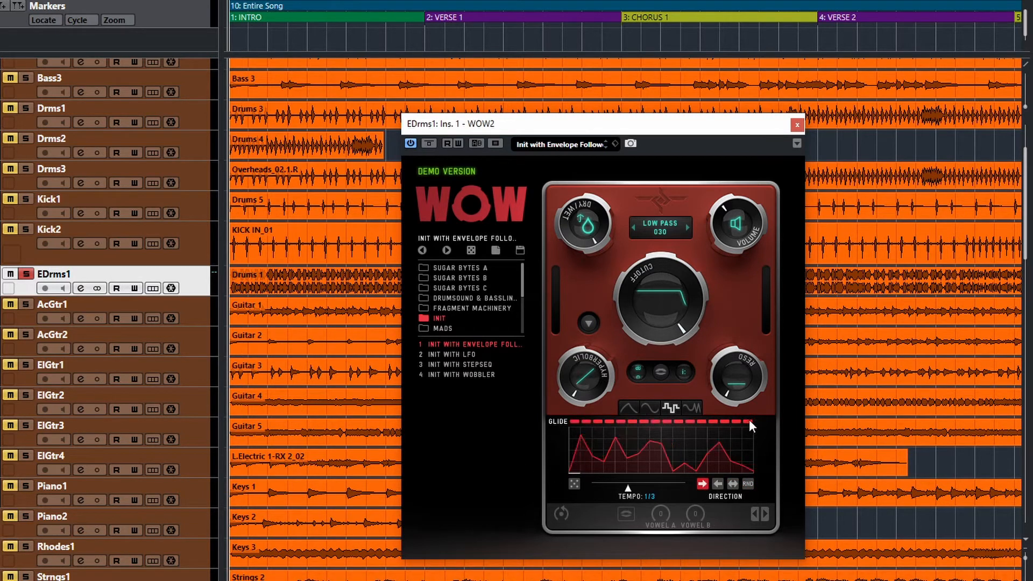
drag(574, 423, 747, 424)
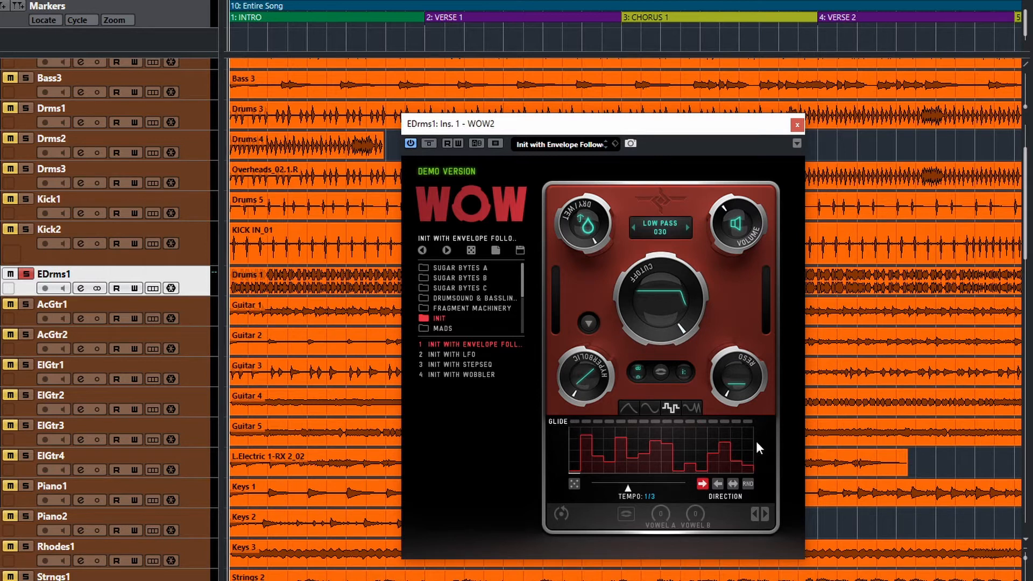
click(575, 422)
click(598, 421)
click(609, 422)
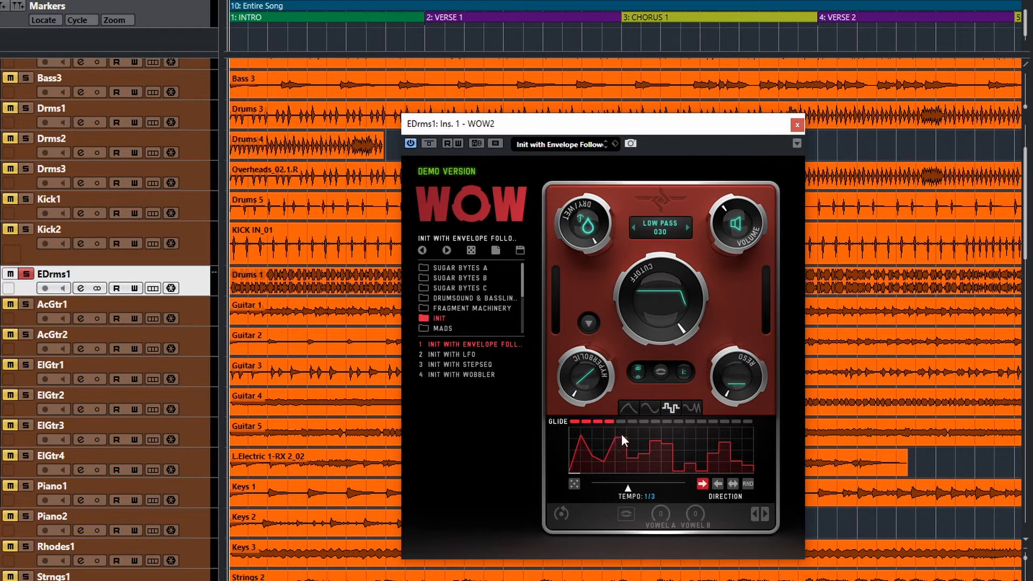
click(610, 422)
Step: Extend glide to every sequencer step, then clear it again from the whole row
drag(747, 422, 725, 422)
drag(588, 426, 734, 425)
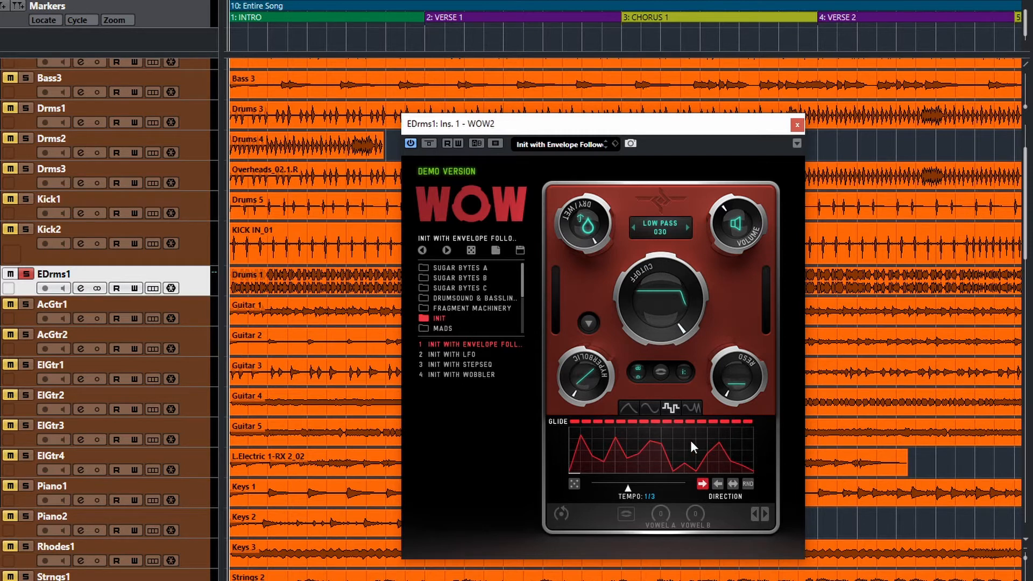
drag(690, 422, 713, 423)
click(693, 467)
drag(750, 421, 544, 421)
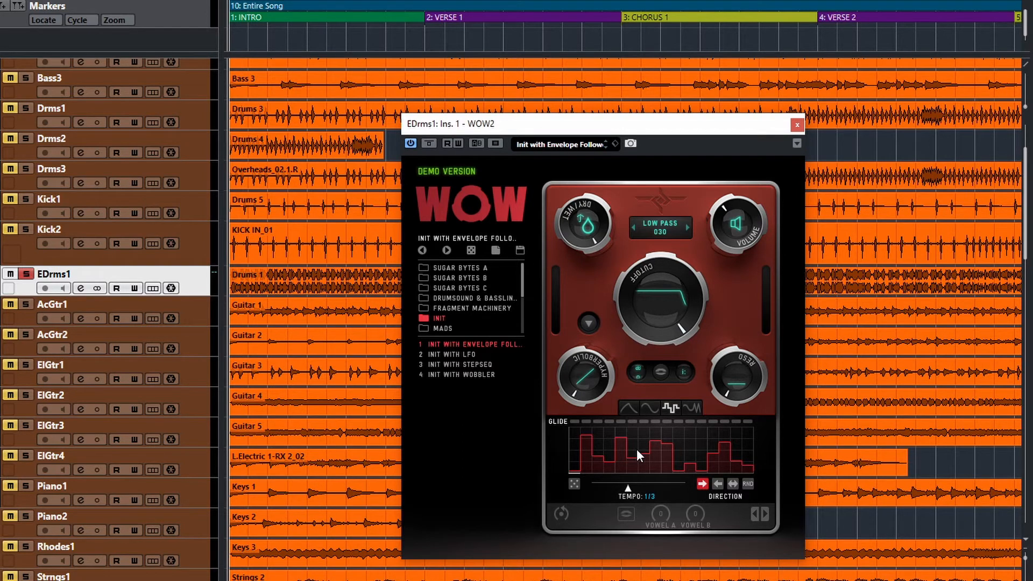
Step: Randomize the step sequencer pattern repeatedly to try many different step and glide combinations
click(574, 484)
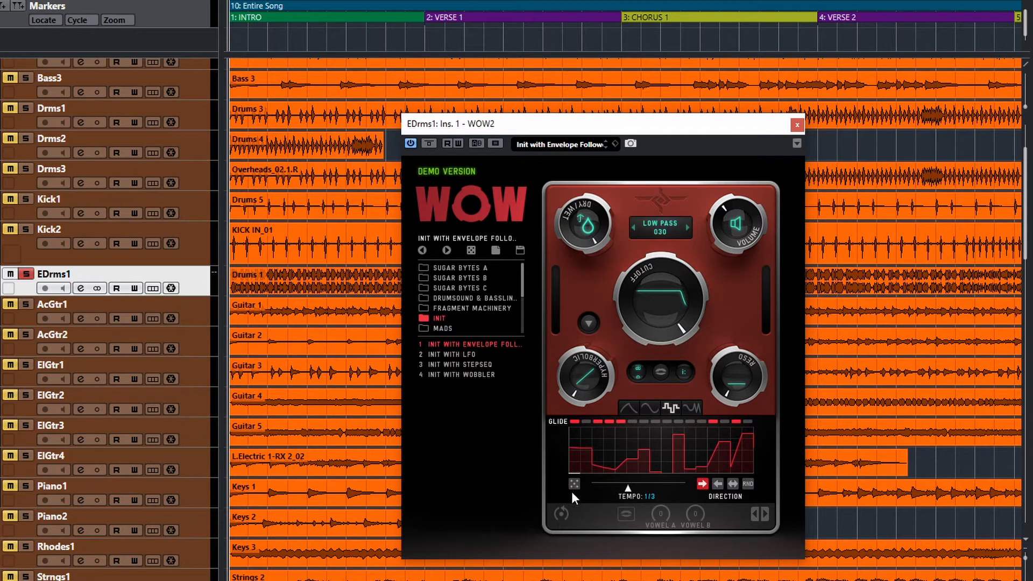
click(576, 484)
click(575, 484)
click(576, 484)
click(576, 485)
click(575, 487)
click(576, 486)
click(576, 486)
click(576, 486)
click(576, 486)
click(576, 487)
click(576, 486)
click(576, 486)
click(576, 486)
click(576, 486)
click(576, 486)
click(576, 486)
click(576, 486)
click(575, 487)
click(576, 486)
click(576, 486)
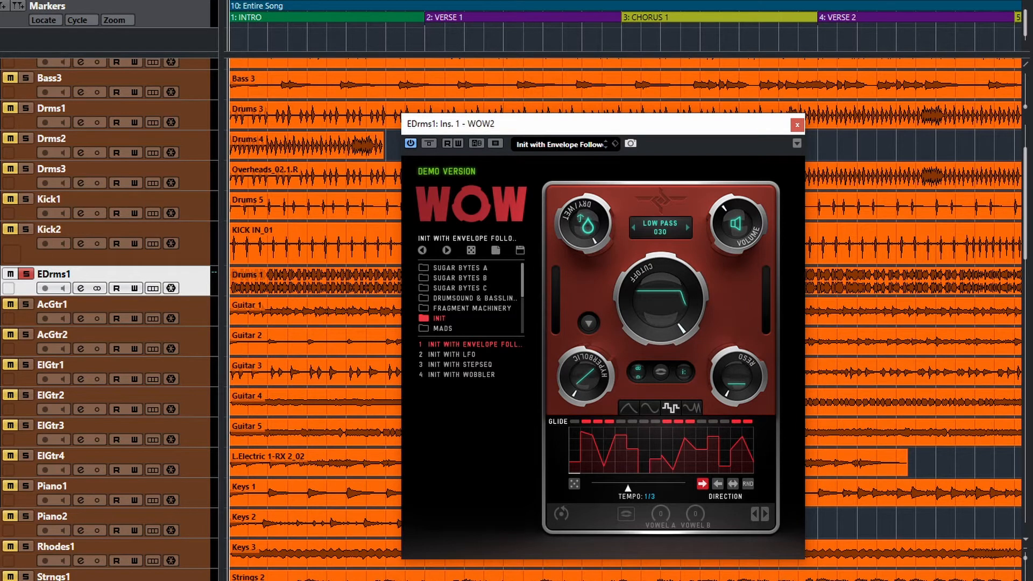
Step: Show the wobbler, assign the star wave to all its slots, change individual slot waves, and randomize the waves
click(692, 409)
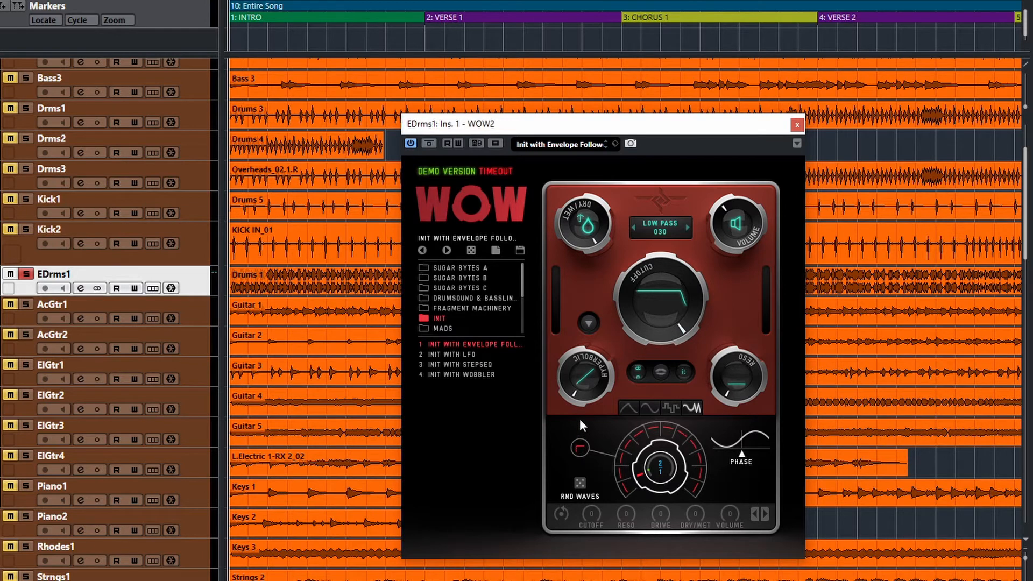
click(579, 448)
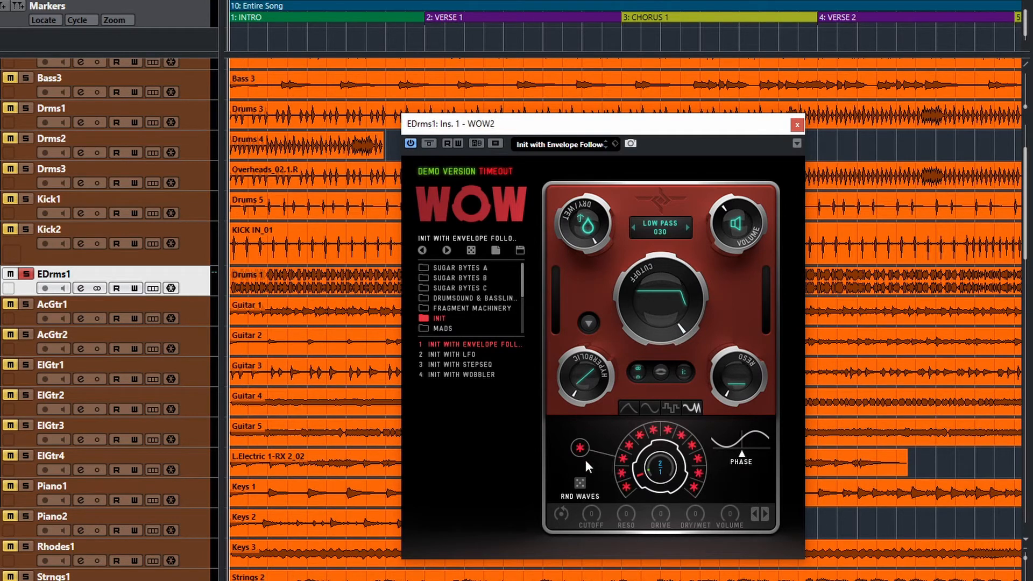
click(584, 453)
click(690, 443)
click(703, 472)
click(580, 482)
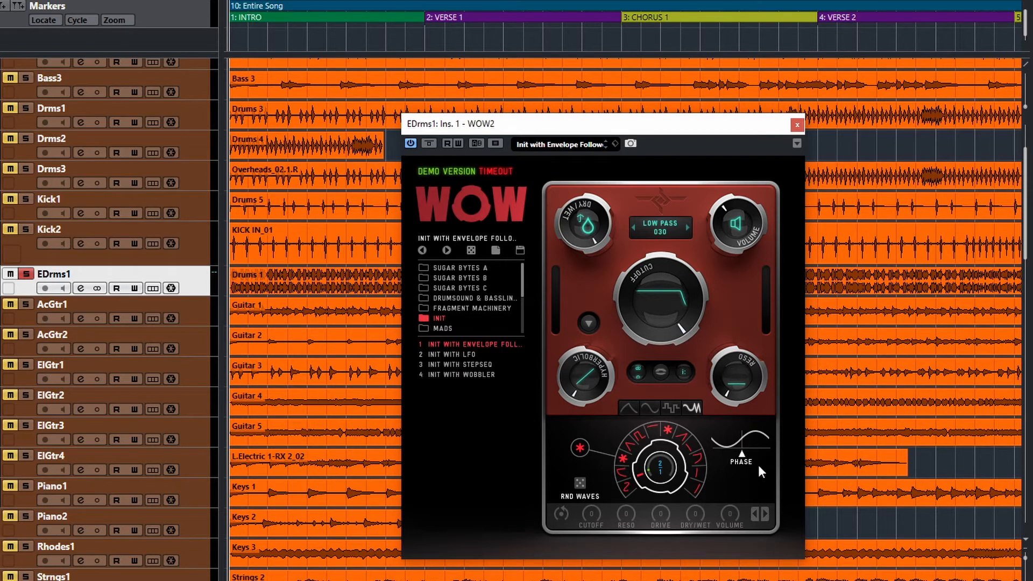
Step: Shift the wobbler phase to either side of centre and return it to the middle
mouse_move(739, 457)
mouse_down()
mouse_move(698, 453)
mouse_move(768, 456)
mouse_move(747, 455)
mouse_up()
drag(733, 457, 724, 458)
mouse_move(751, 460)
mouse_down()
mouse_move(705, 454)
mouse_move(794, 461)
mouse_move(730, 457)
mouse_up()
mouse_move(753, 455)
mouse_down()
mouse_move(719, 456)
mouse_move(755, 458)
mouse_up()
Step: Sweep the wobbler speed up to 1/48 and down to 2/1, changing the wave assignment in between
drag(653, 483, 660, 467)
drag(664, 467, 664, 507)
drag(660, 468, 671, 504)
click(582, 442)
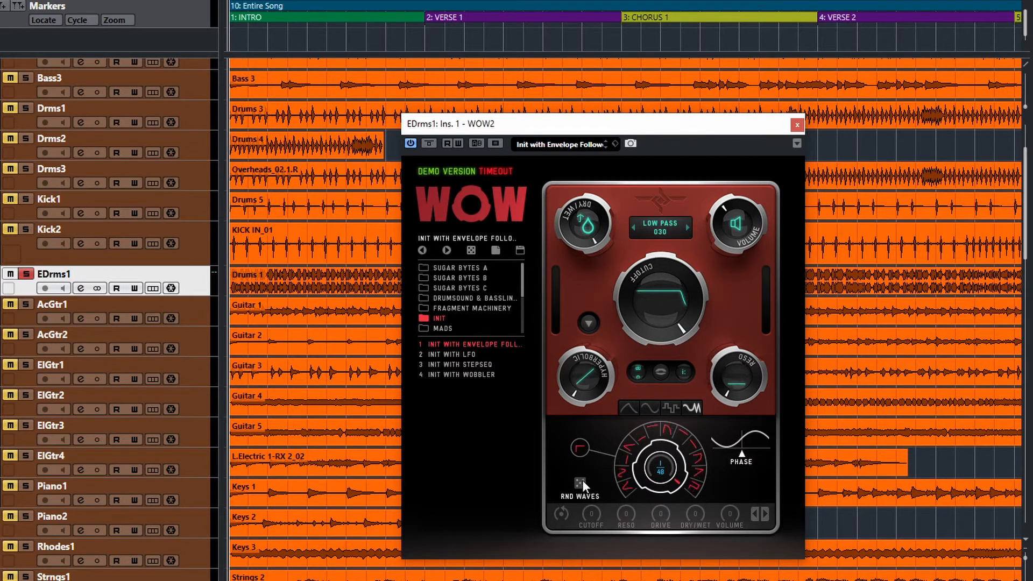
drag(669, 473, 661, 503)
Step: Examine the wobbler's modulation targets and the main knobs they can control, such as cutoff and resonance
mouse_move(663, 470)
mouse_move(737, 376)
mouse_move(639, 324)
mouse_move(591, 383)
mouse_move(575, 449)
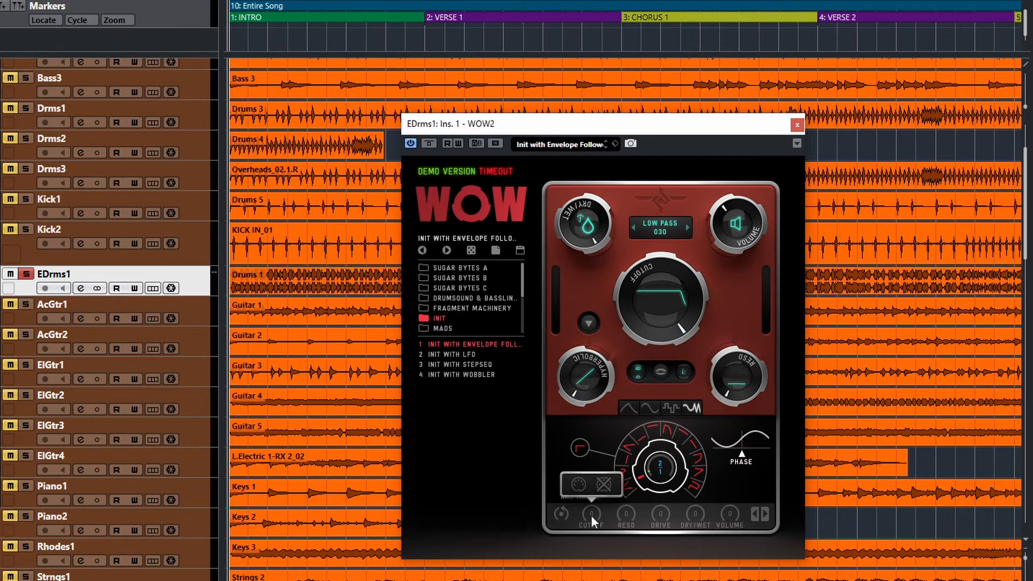
mouse_move(640, 516)
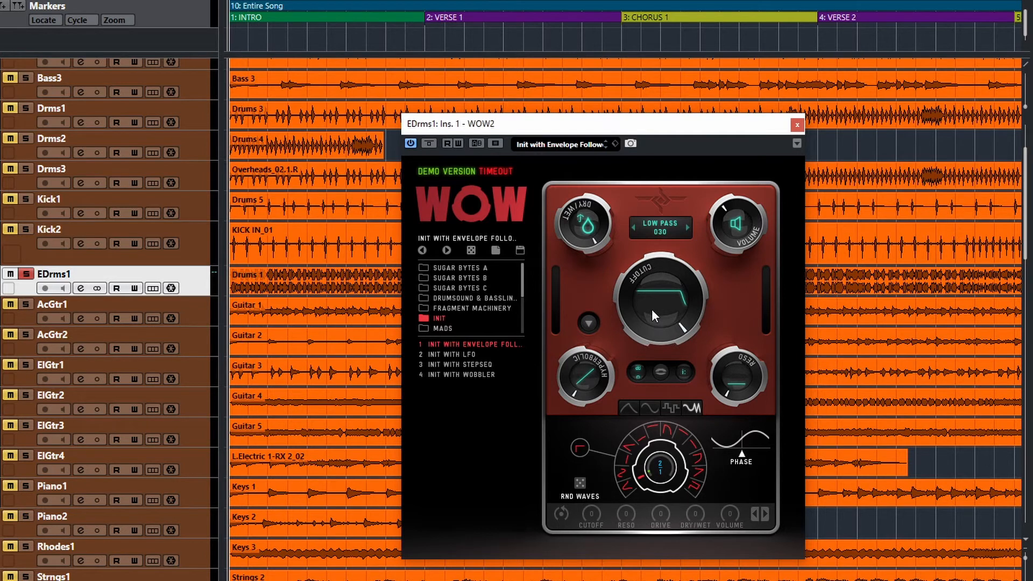
mouse_move(652, 308)
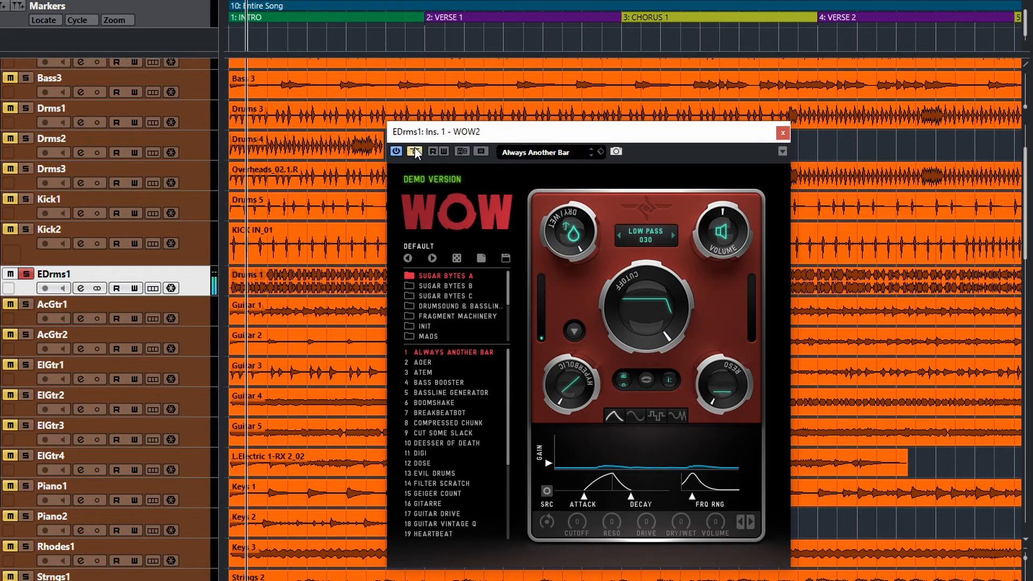
Step: Assign the envelope follower to the filter cutoff, trying a depth of +64 before inverting it to -64
drag(674, 327, 683, 299)
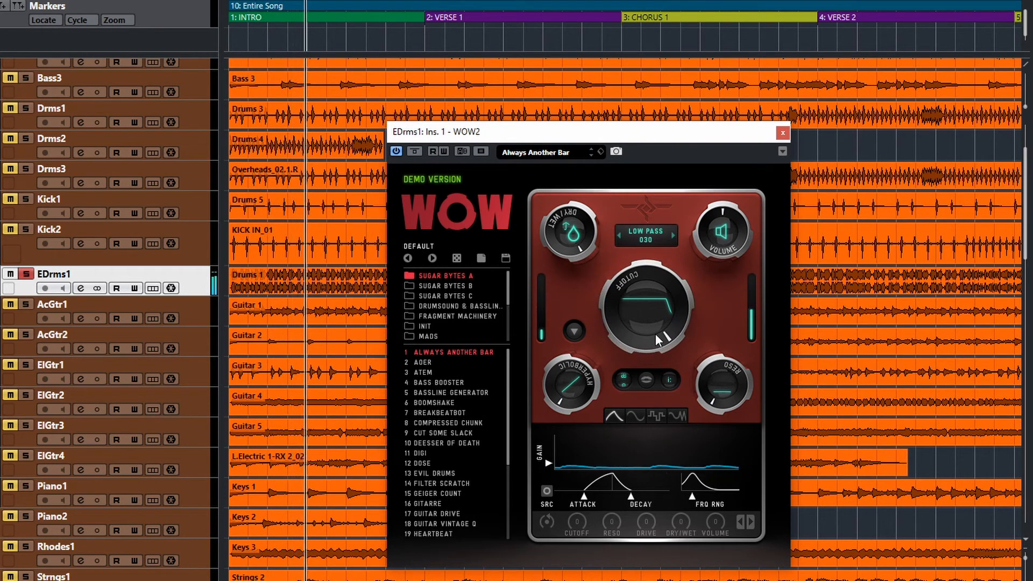
mouse_move(655, 331)
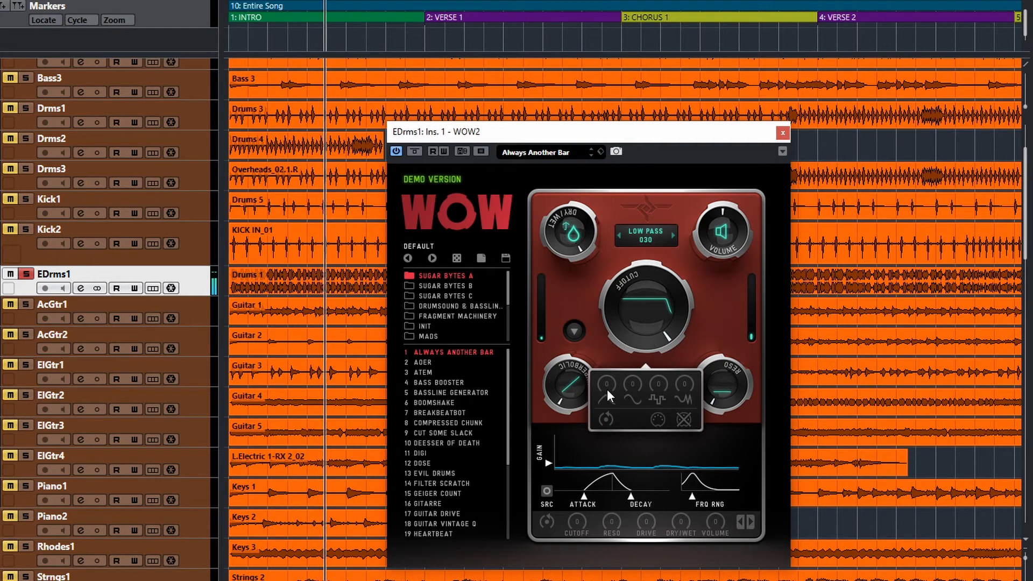
drag(606, 388, 611, 325)
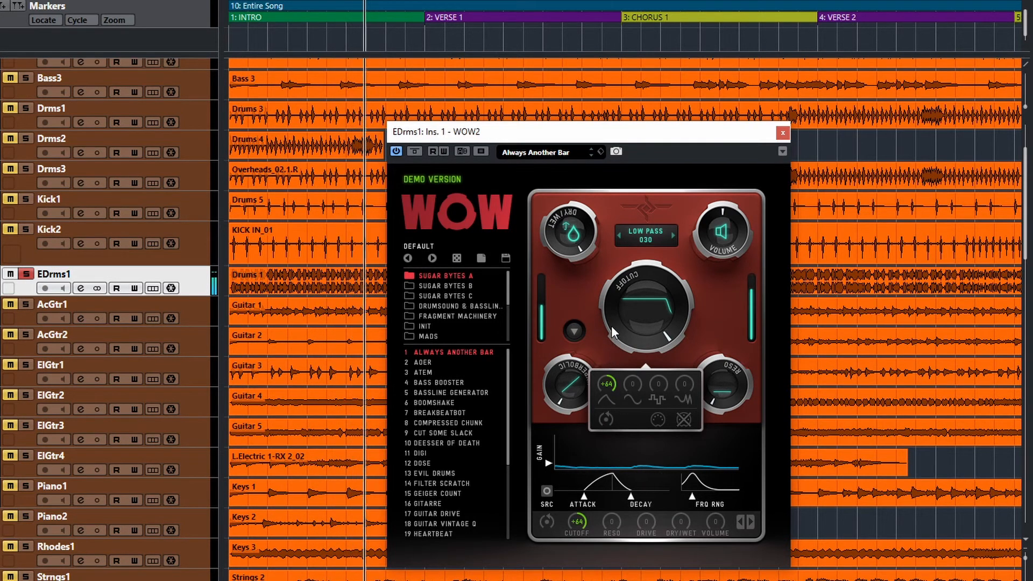
drag(605, 383, 602, 542)
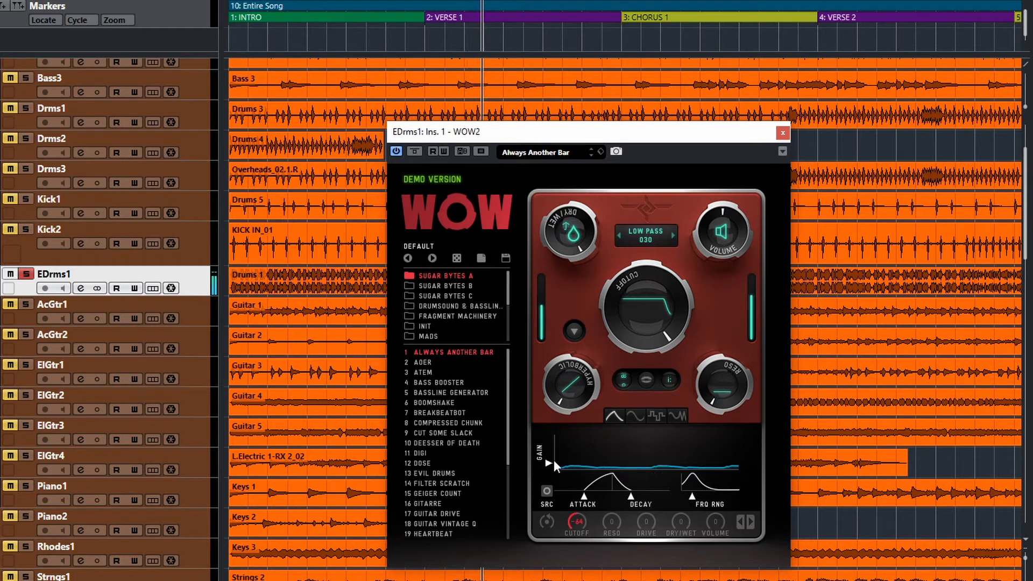
Step: Raise the envelope follower gain to around the middle and toggle its source to I and back
drag(550, 464, 550, 448)
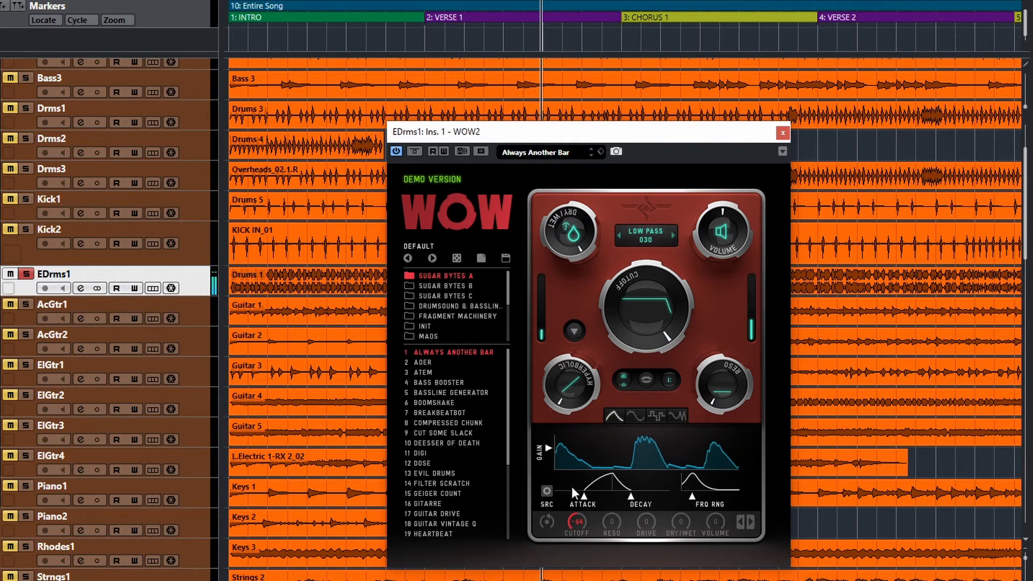
click(549, 490)
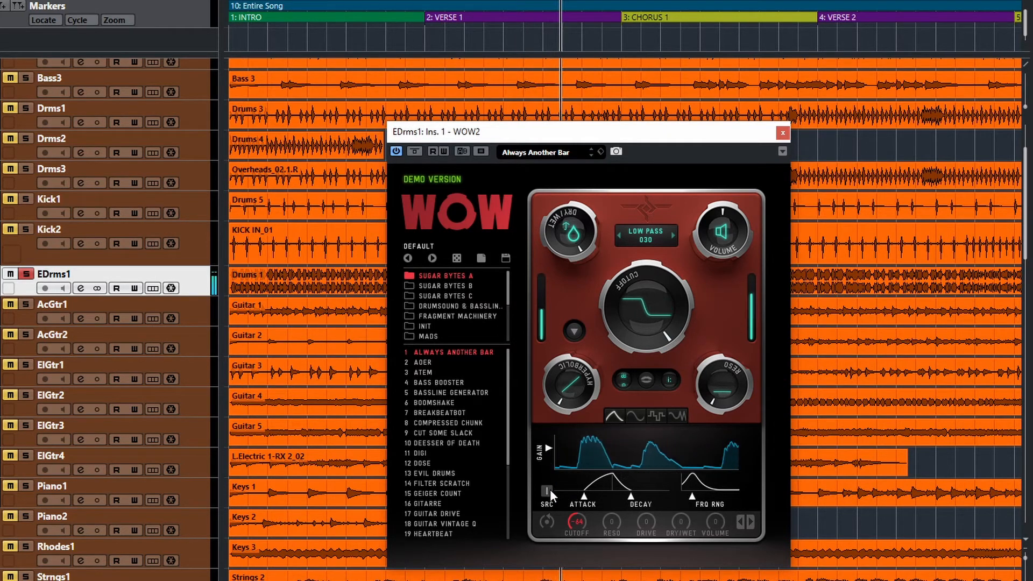
click(549, 490)
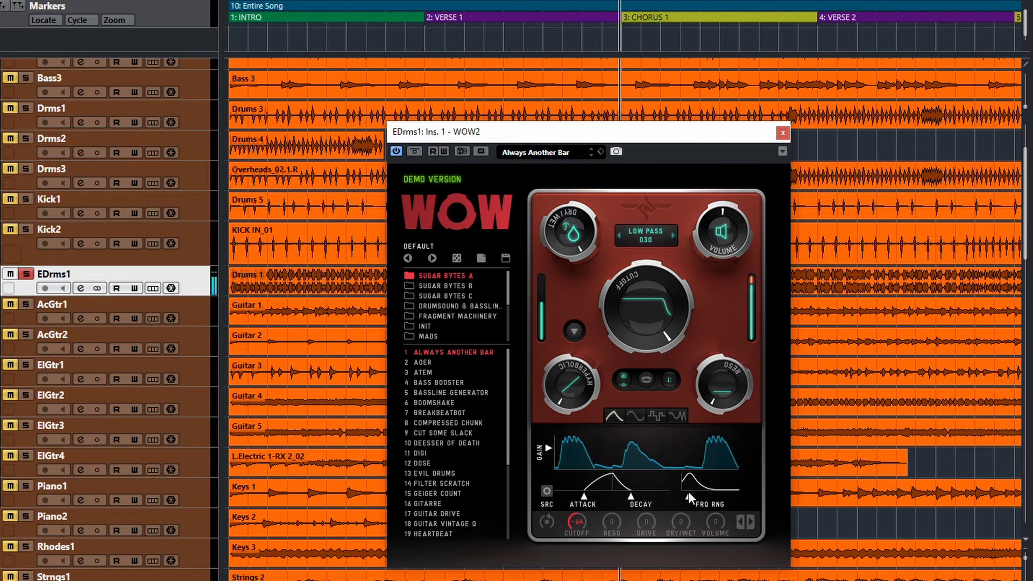
Step: Move the follower's frequency range to minimum and up to the high end, then lengthen and shorten its attack and decay
mouse_move(694, 493)
mouse_down()
mouse_move(737, 489)
mouse_move(678, 486)
mouse_up()
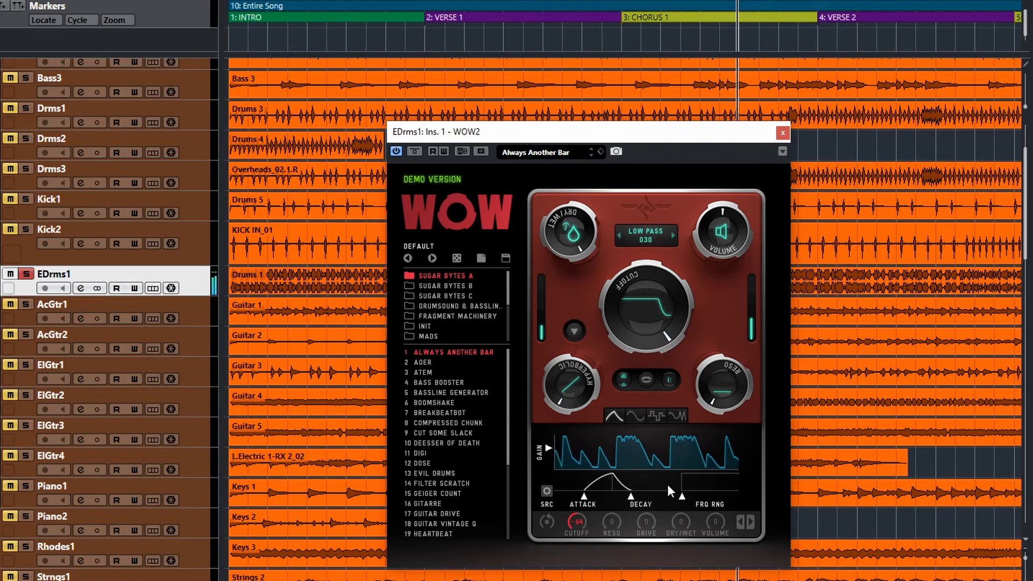
drag(681, 491, 727, 490)
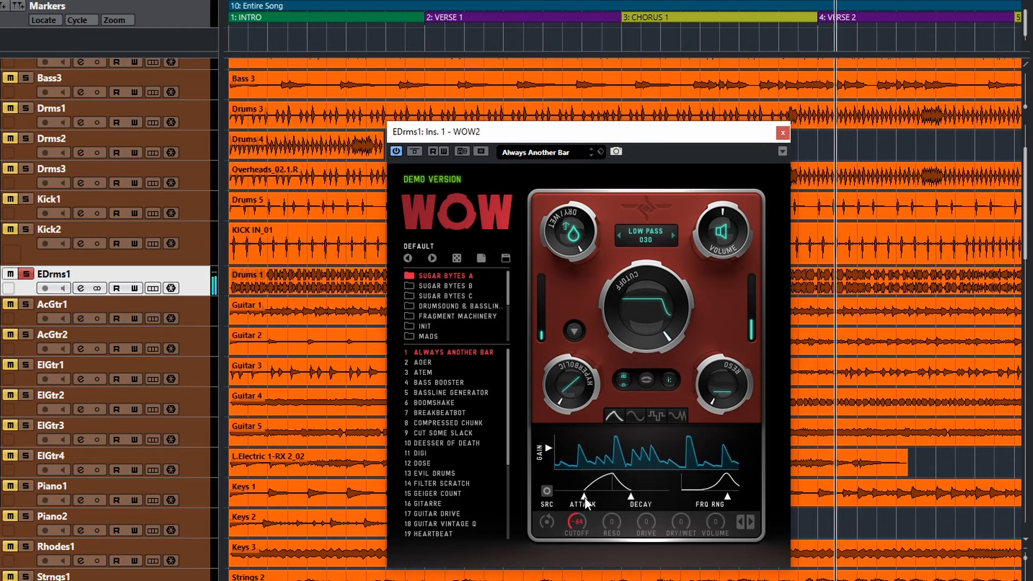
mouse_move(584, 498)
mouse_down()
mouse_move(552, 492)
mouse_move(668, 498)
mouse_up()
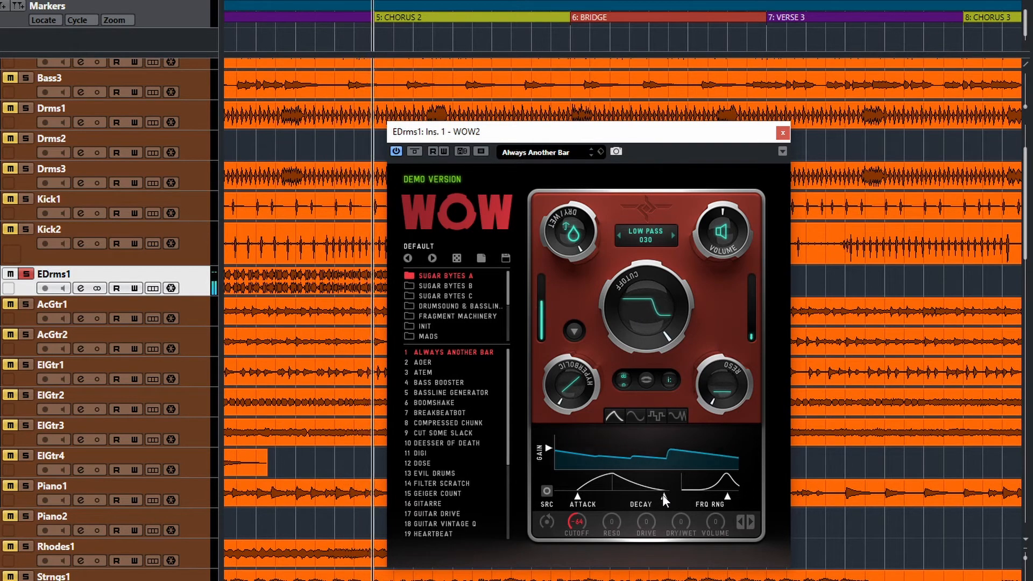
mouse_move(663, 494)
mouse_down()
mouse_move(535, 495)
mouse_move(591, 496)
mouse_up()
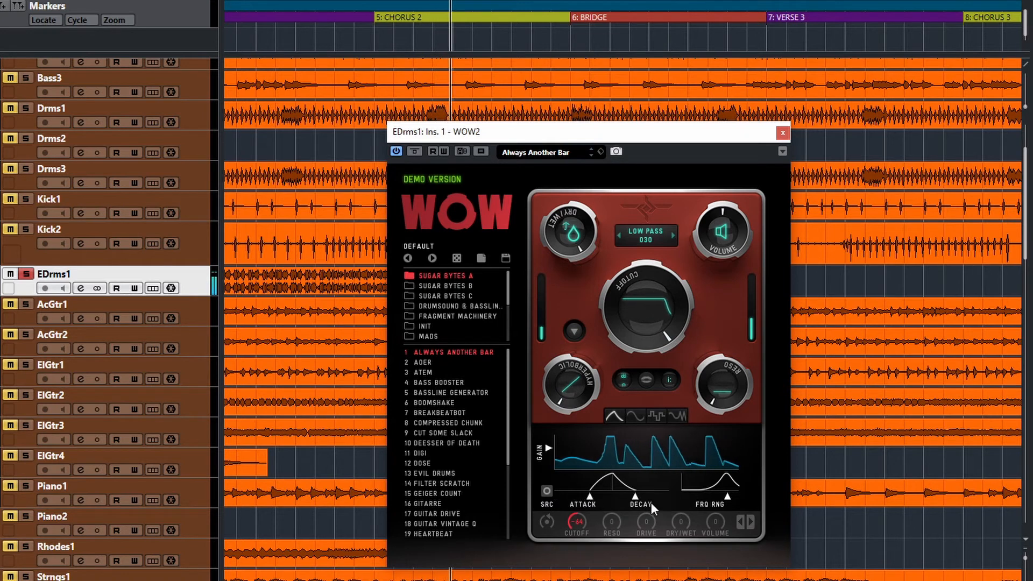
Step: Bring the follower's frequency range back near the middle and lower its gain slightly
drag(728, 495, 711, 496)
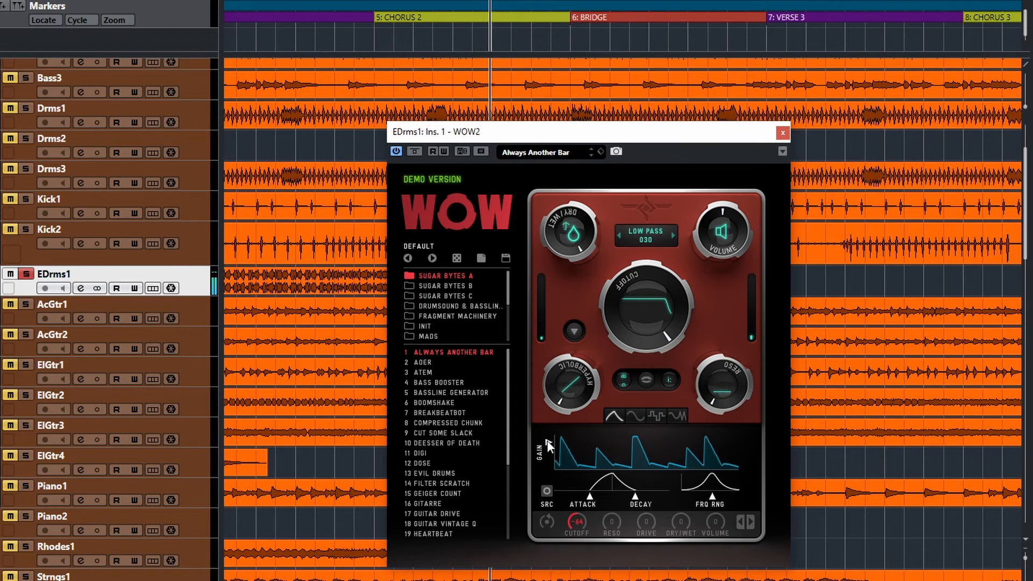
drag(546, 429, 542, 457)
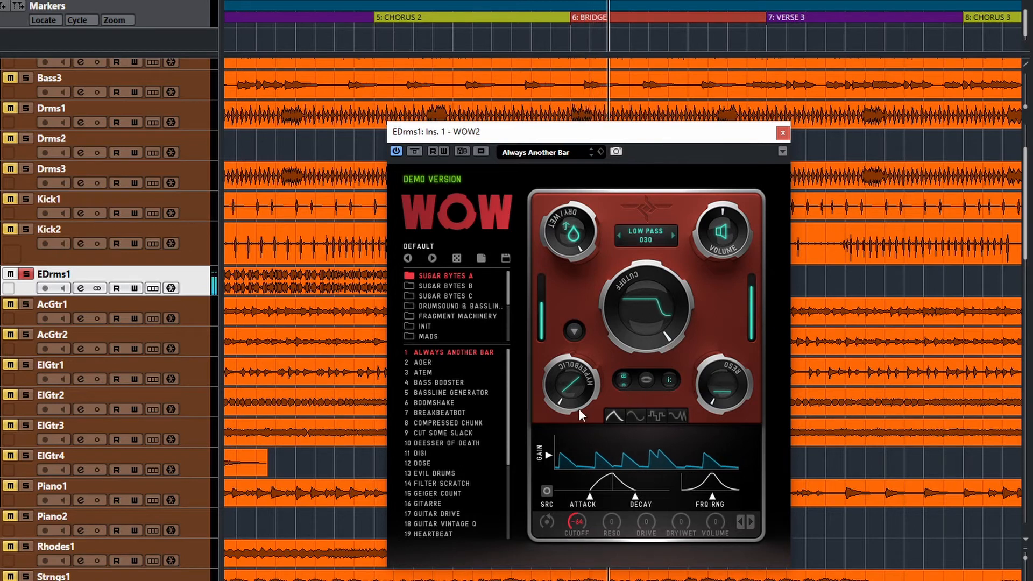
Step: Modulate the hyperbolic drive with the envelope follower at +64 and restart playback from the beginning of the song
click(563, 383)
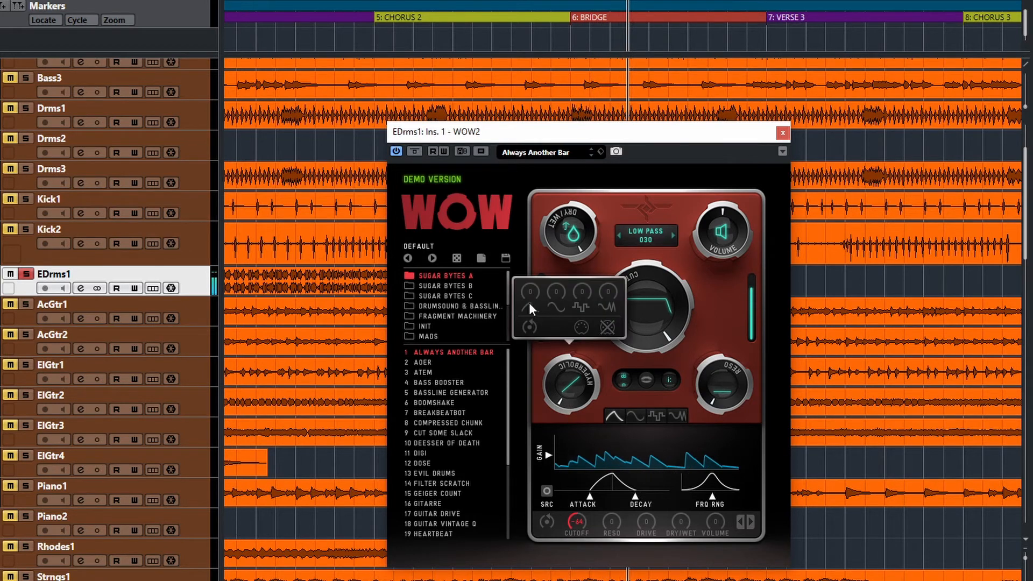
drag(530, 296, 534, 241)
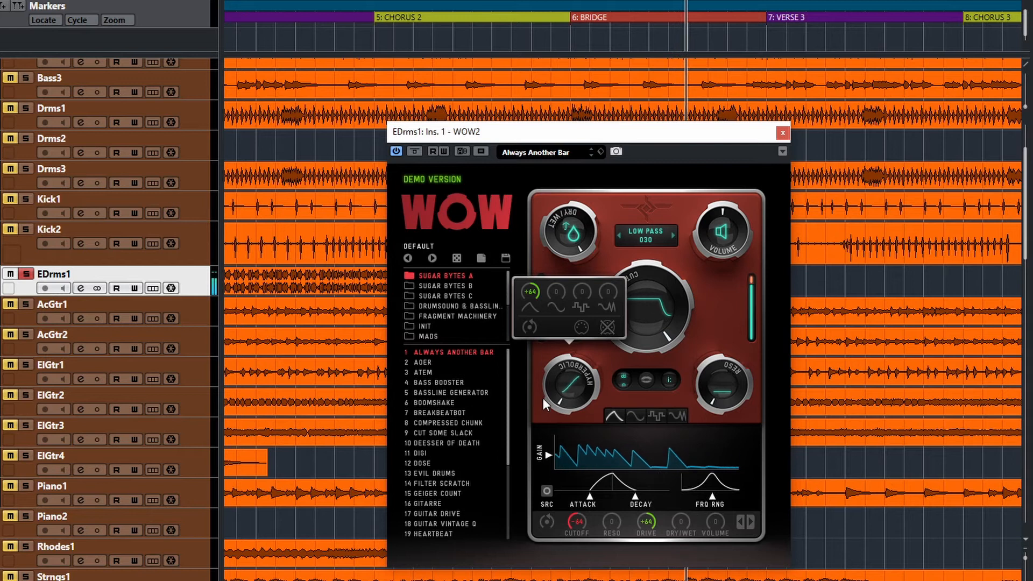
key(Home)
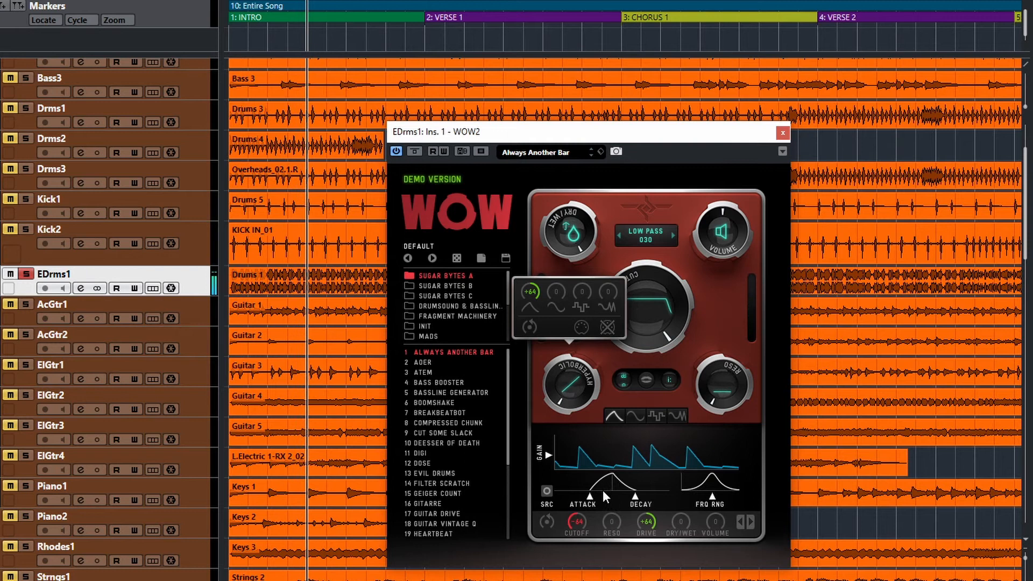
Step: Clear the envelope follower's modulation from the drive and cutoff, and show the LFO settings
click(531, 326)
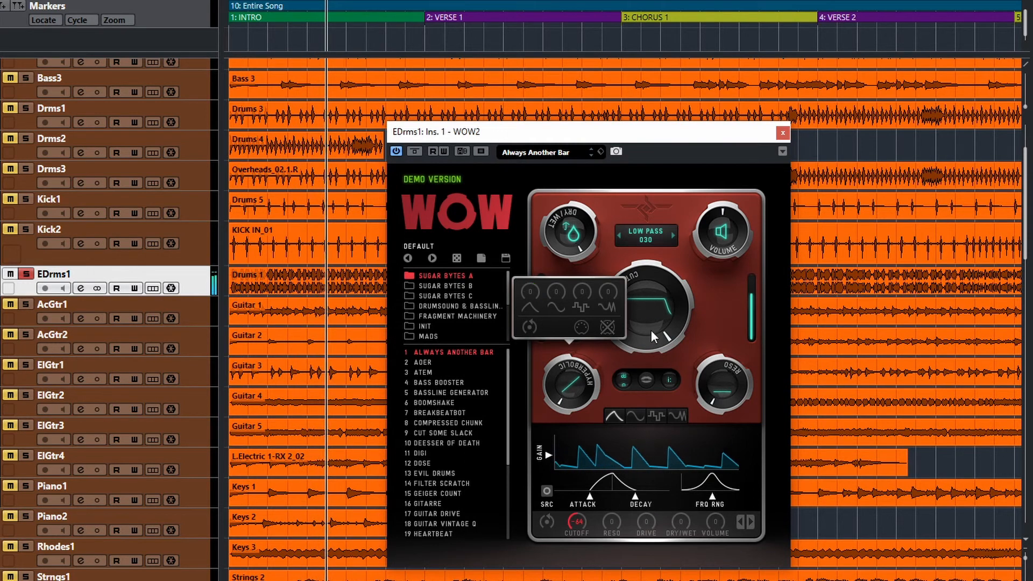
mouse_move(650, 320)
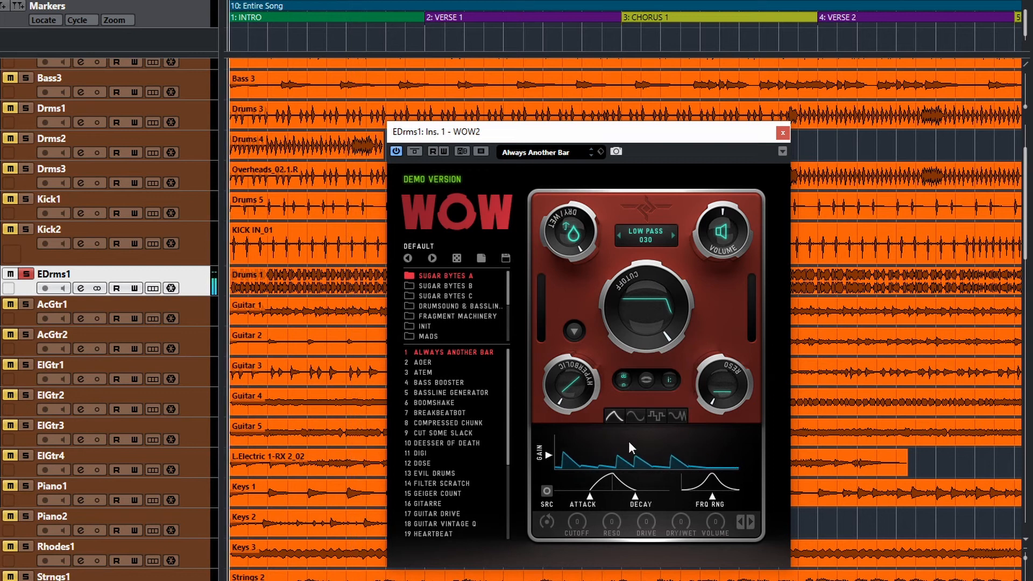
click(636, 418)
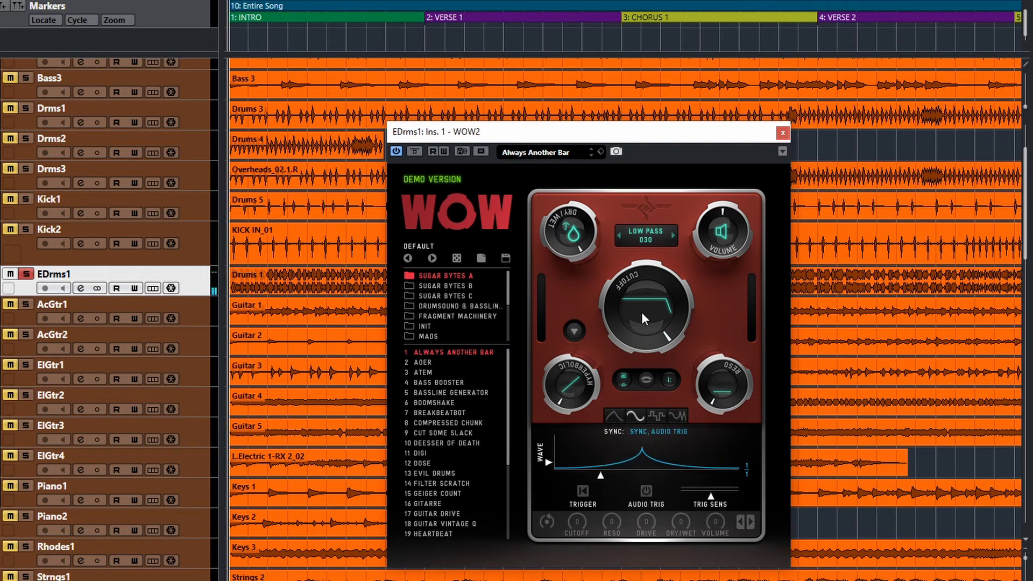
Step: Modulate the cutoff with the LFO at -52 and start playback
mouse_move(637, 320)
mouse_move(637, 387)
mouse_down()
mouse_move(628, 400)
mouse_move(632, 366)
mouse_move(630, 386)
mouse_up()
key(space)
drag(645, 437, 647, 464)
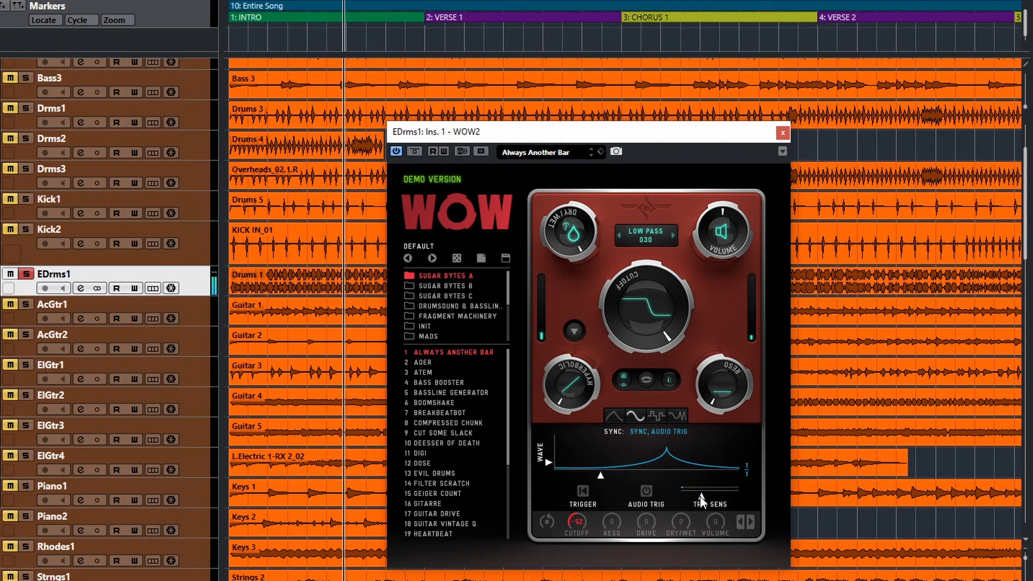
Step: Sweep the LFO's trigger sensitivity to maximum and back to the middle, and change its wave to a sine shape at rate 1/3
drag(712, 498, 720, 495)
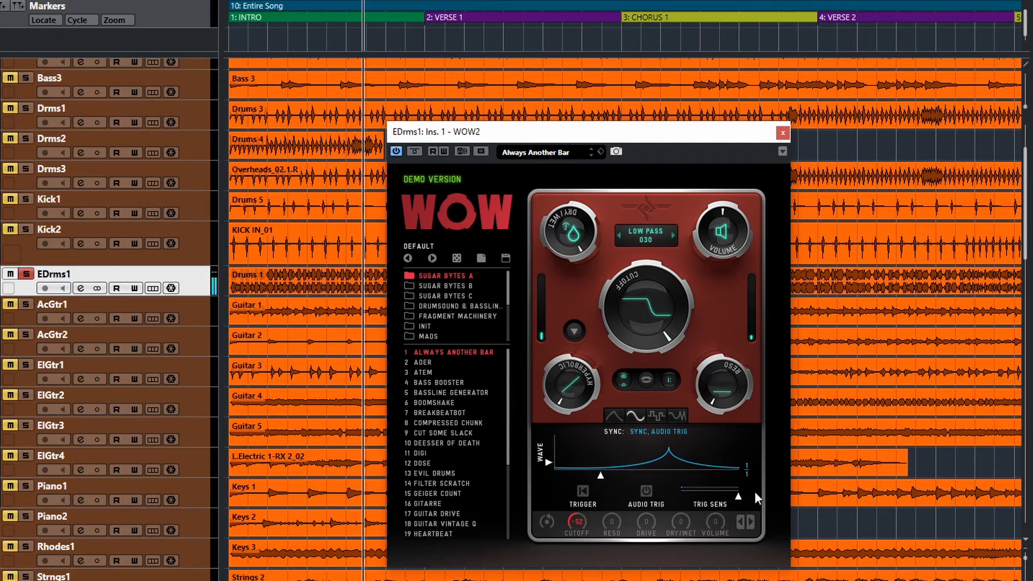
click(713, 499)
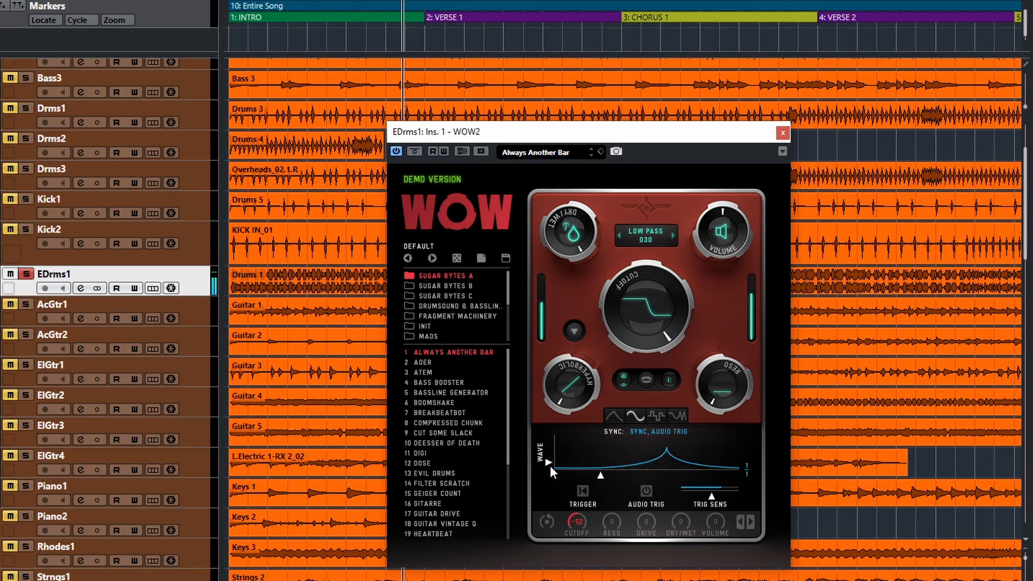
drag(551, 476, 547, 448)
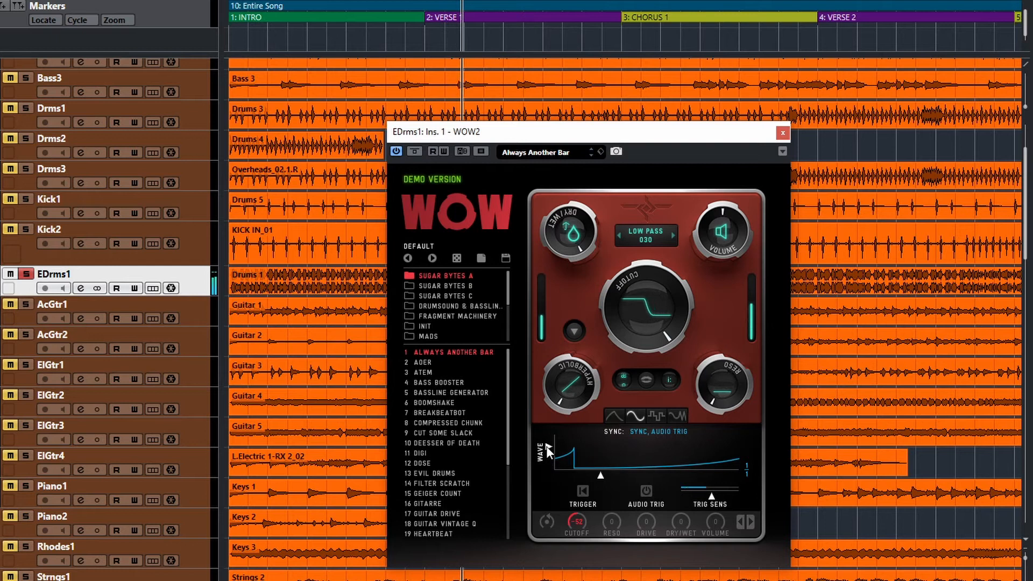
mouse_move(598, 478)
mouse_down()
mouse_move(652, 477)
mouse_move(625, 476)
mouse_up()
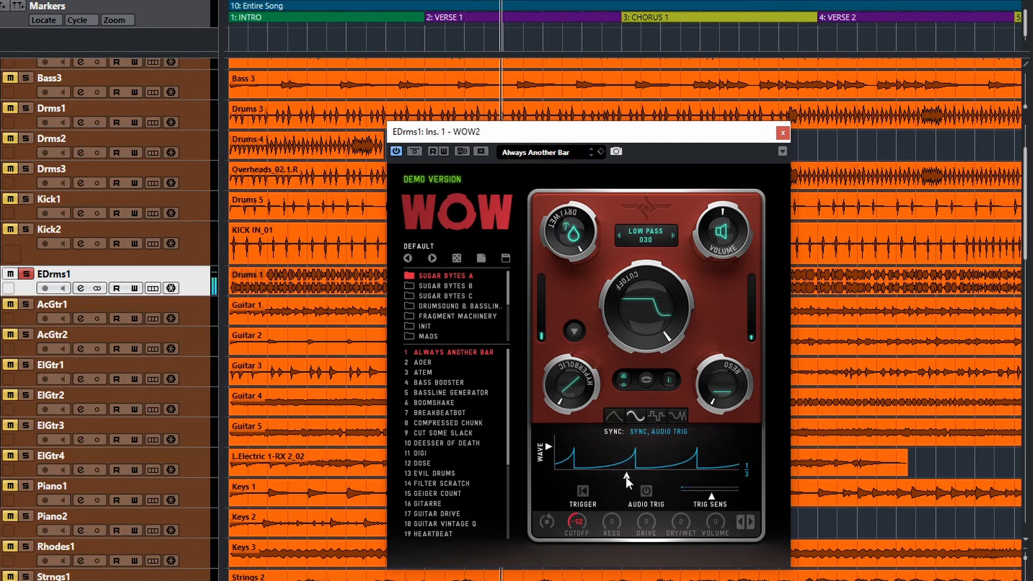
mouse_move(543, 443)
mouse_down()
mouse_move(542, 434)
mouse_move(538, 467)
mouse_up()
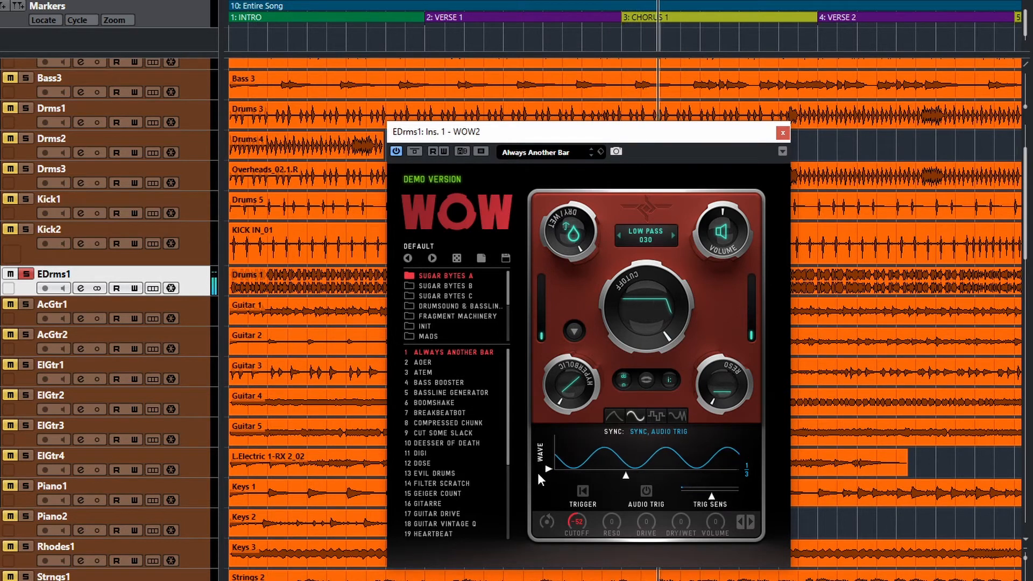
Step: Turn on the LFO's audio trigger and restart playback from the beginning of the song
click(644, 491)
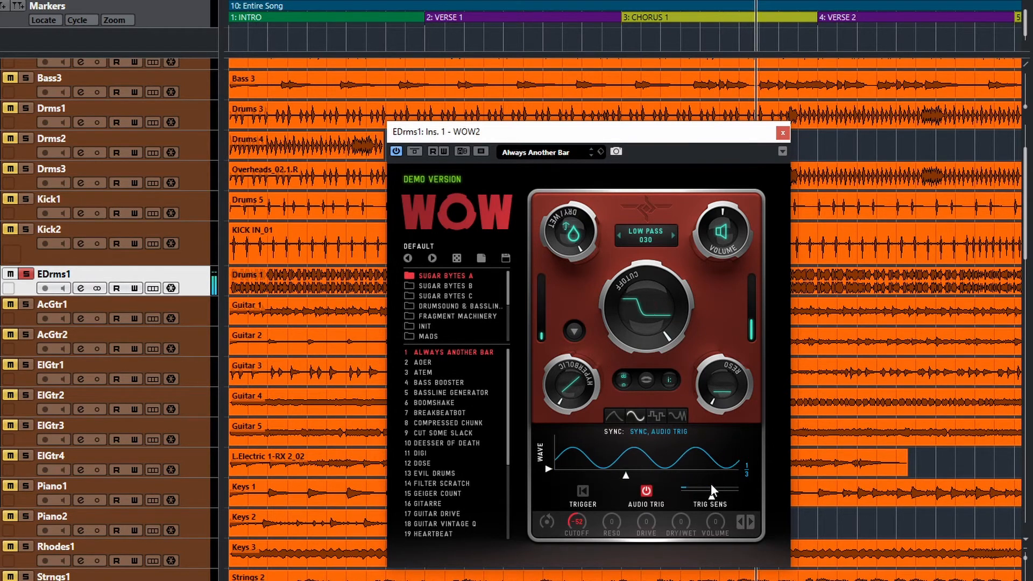
key(space)
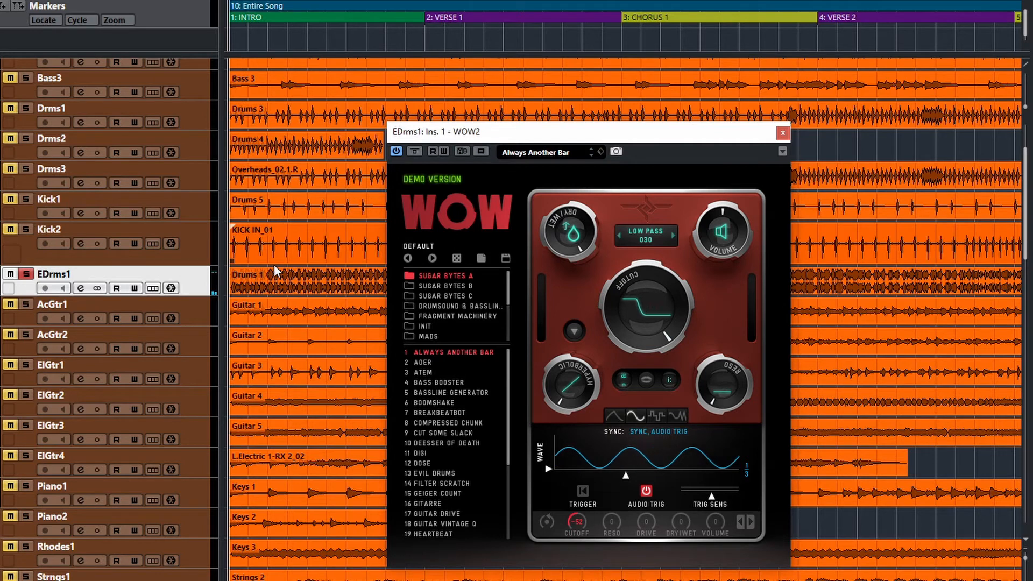
key(space)
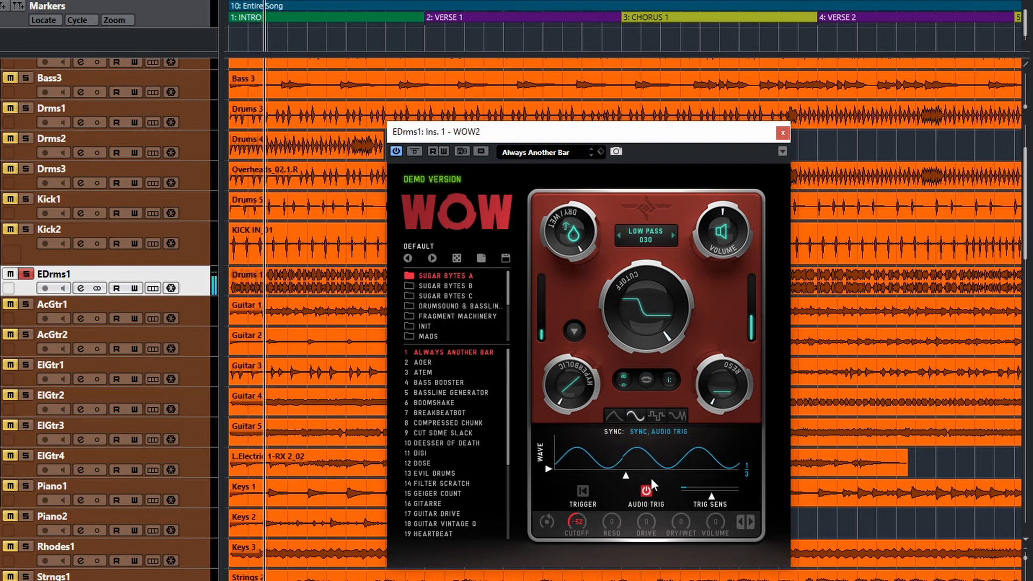
Step: Move the LFO's trigger sensitivity to minimum and maximum, and settle it at about three-quarters
drag(712, 498, 680, 499)
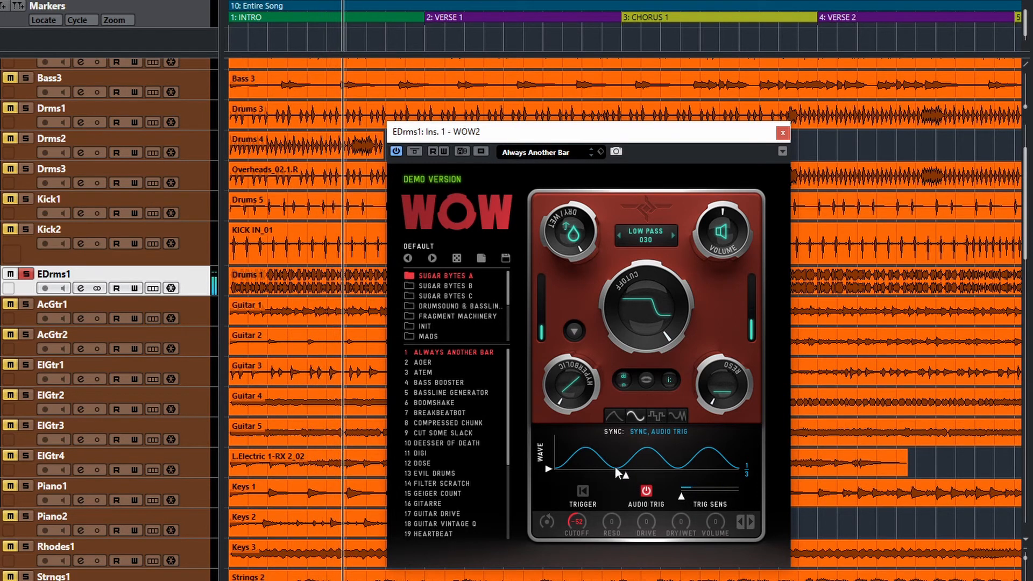
drag(680, 498, 739, 496)
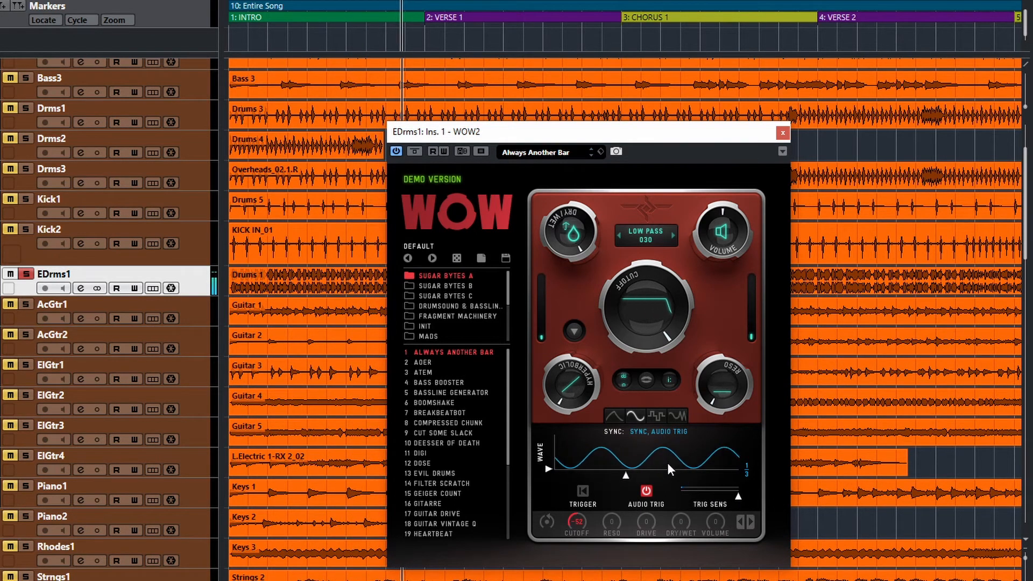
drag(739, 496, 726, 497)
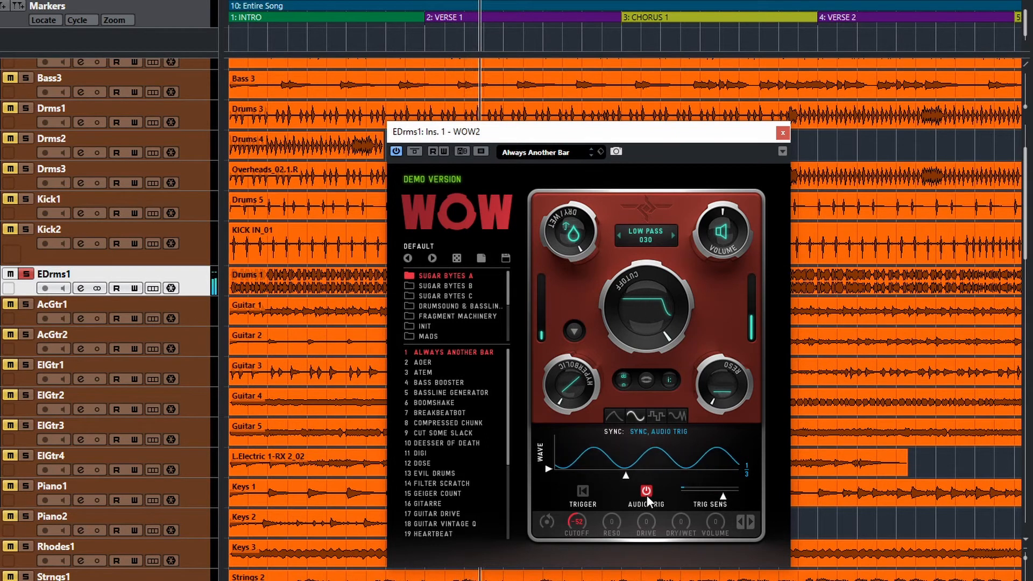
Step: Try the LFO's Free and Song Position sync modes while raising its rate to 1/4, and return it to Sync, Audio Trig with playback stopped
click(635, 435)
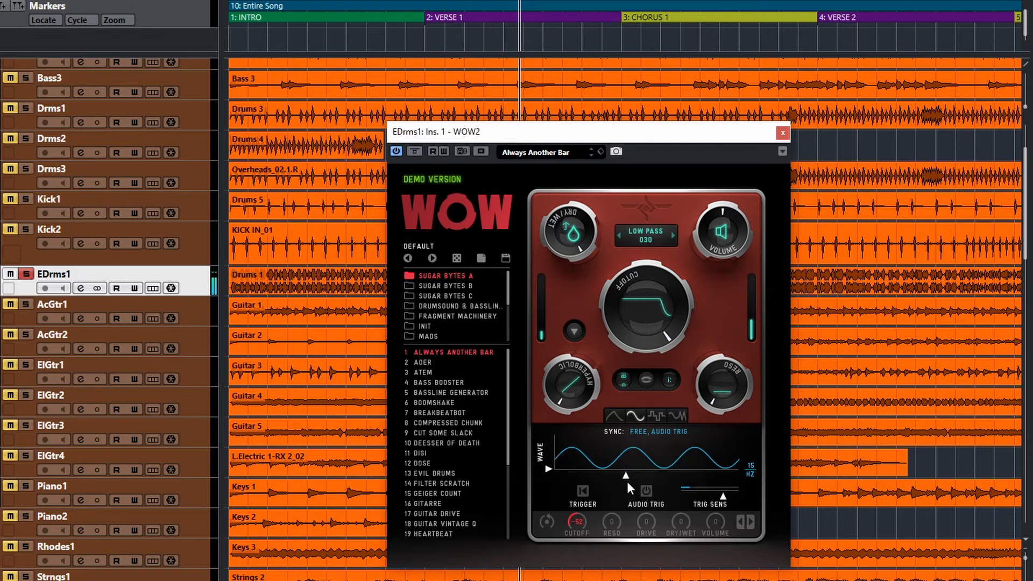
mouse_move(626, 473)
mouse_down()
mouse_move(676, 478)
mouse_move(575, 480)
mouse_move(652, 479)
mouse_move(637, 480)
mouse_up()
click(658, 432)
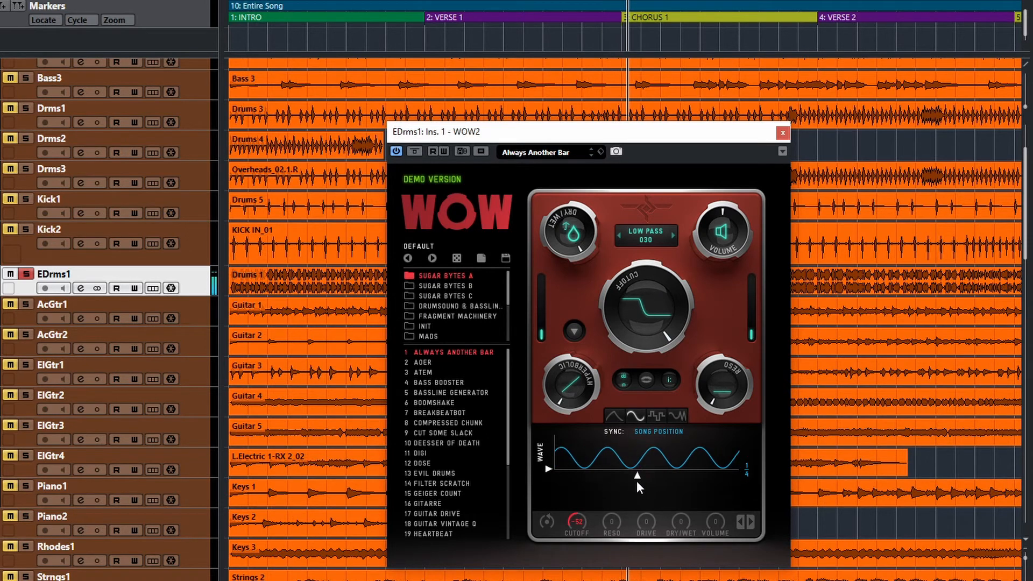
click(639, 431)
key(space)
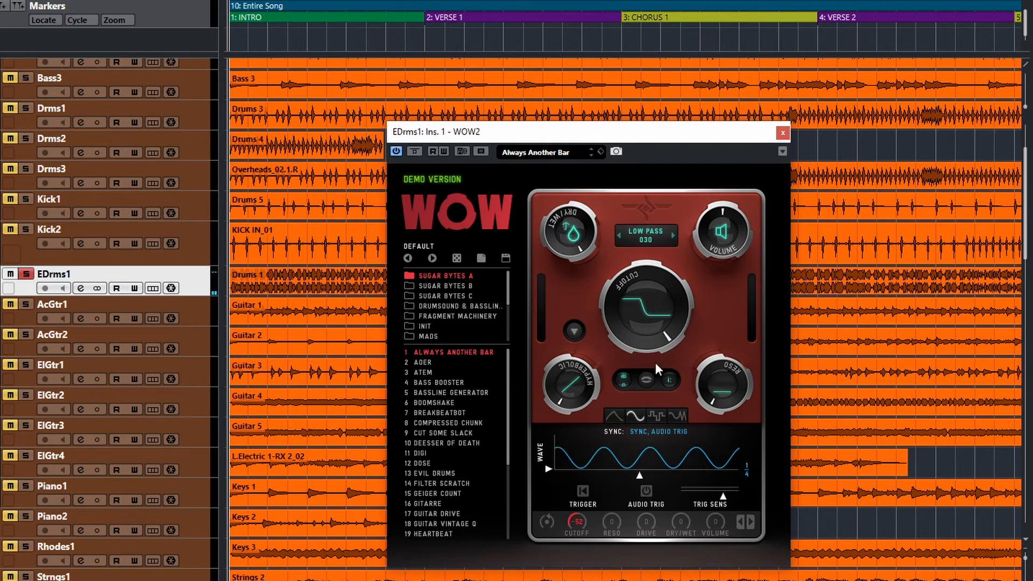
Step: Modulate the cutoff with the step sequencer at -64 instead of the LFO and start playback
click(657, 418)
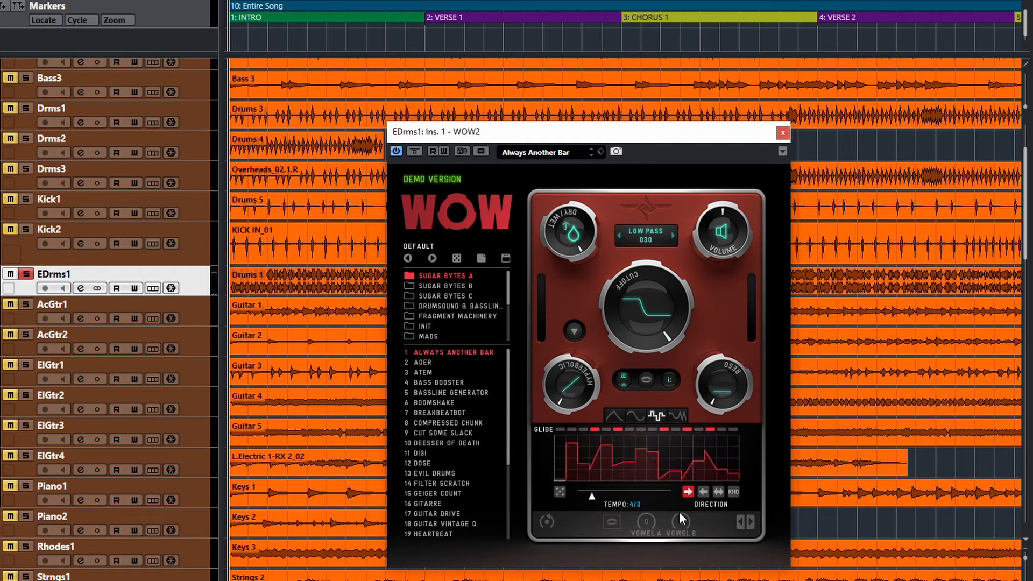
click(651, 317)
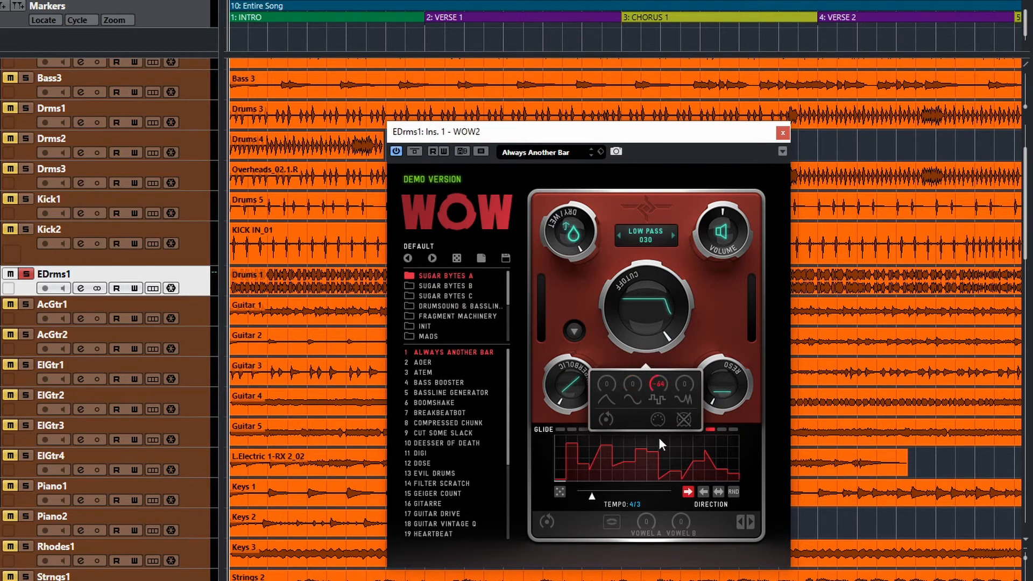
key(space)
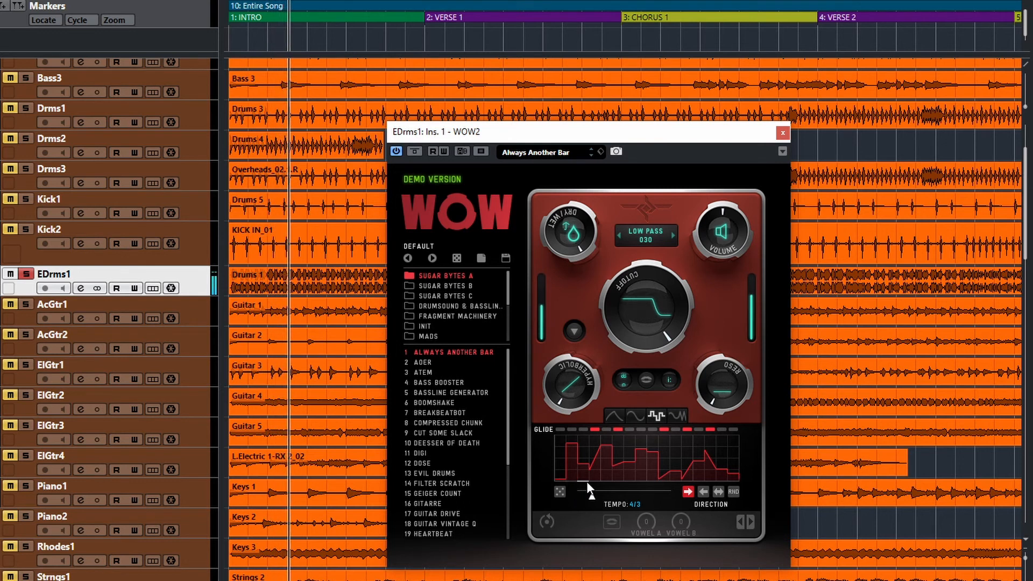
Step: Raise the step sequencer's tempo to 1/2 and on to 1/3
drag(591, 496, 608, 494)
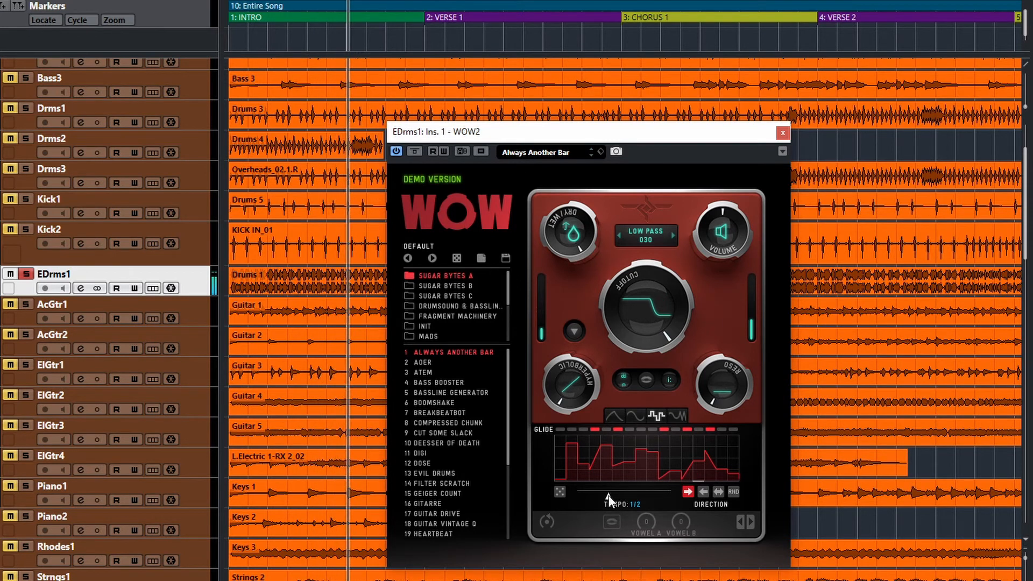
drag(609, 498, 611, 495)
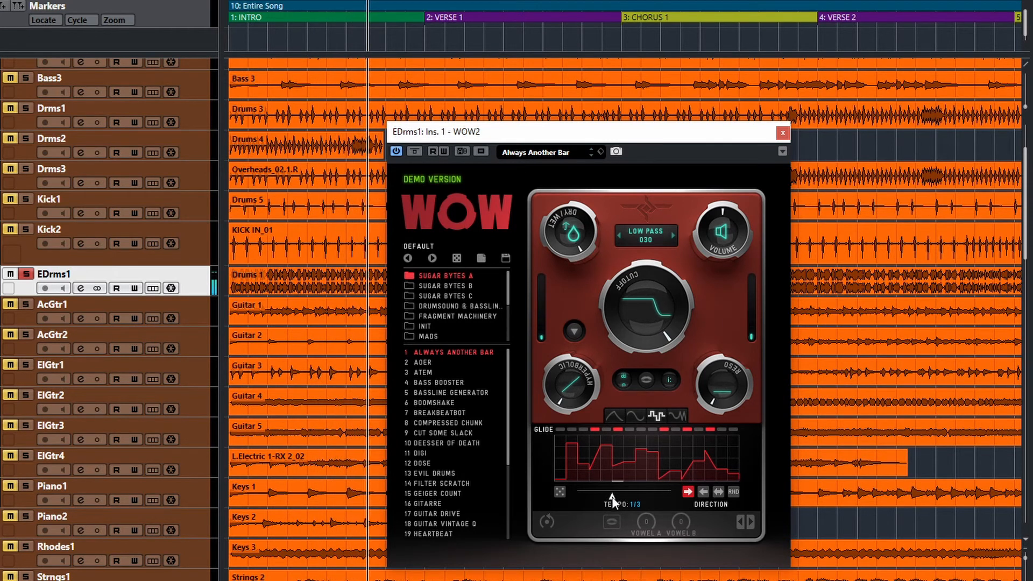
click(644, 460)
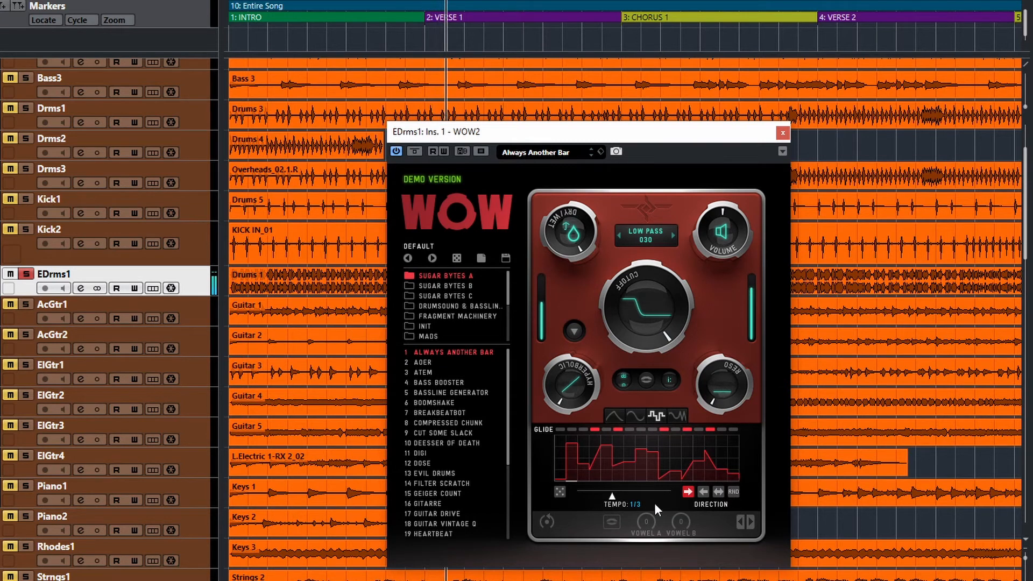
Step: Try the step sequencer's backward, back-and-forth and random directions
click(613, 496)
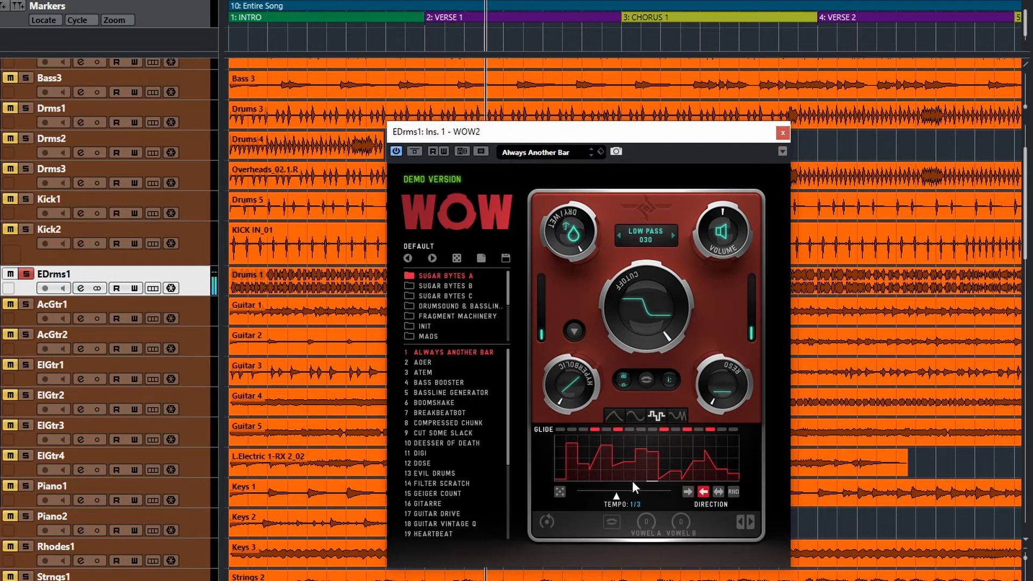
click(719, 492)
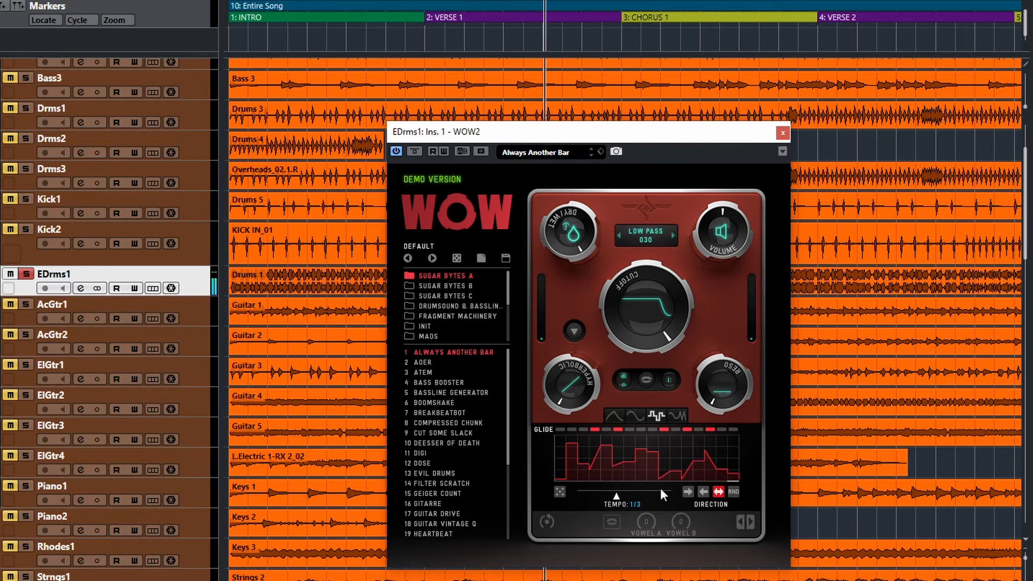
click(732, 492)
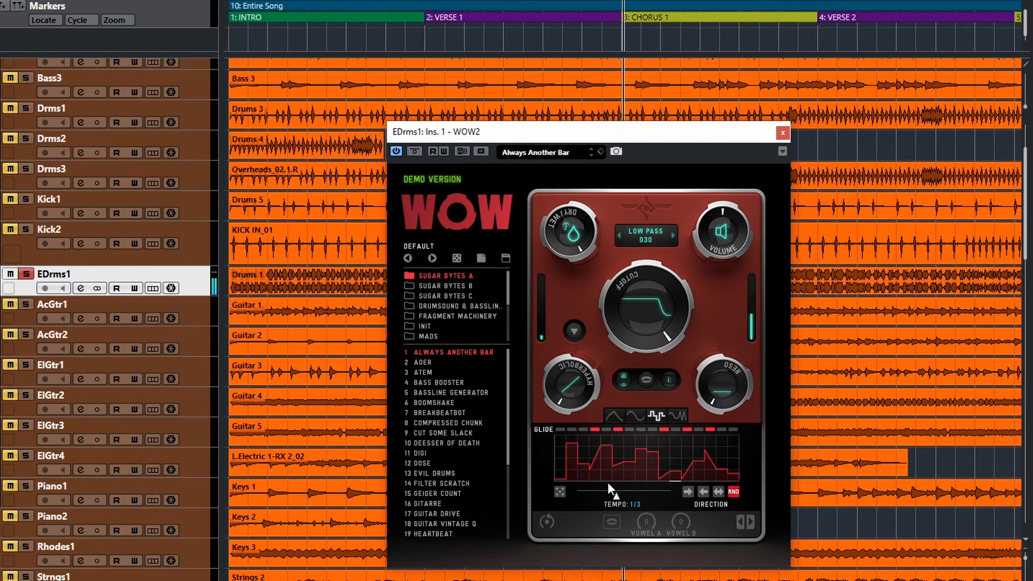
Step: Turn glide on and back off for all sequencer steps in forward direction, and raise the tempo to 1/12
drag(559, 430, 735, 430)
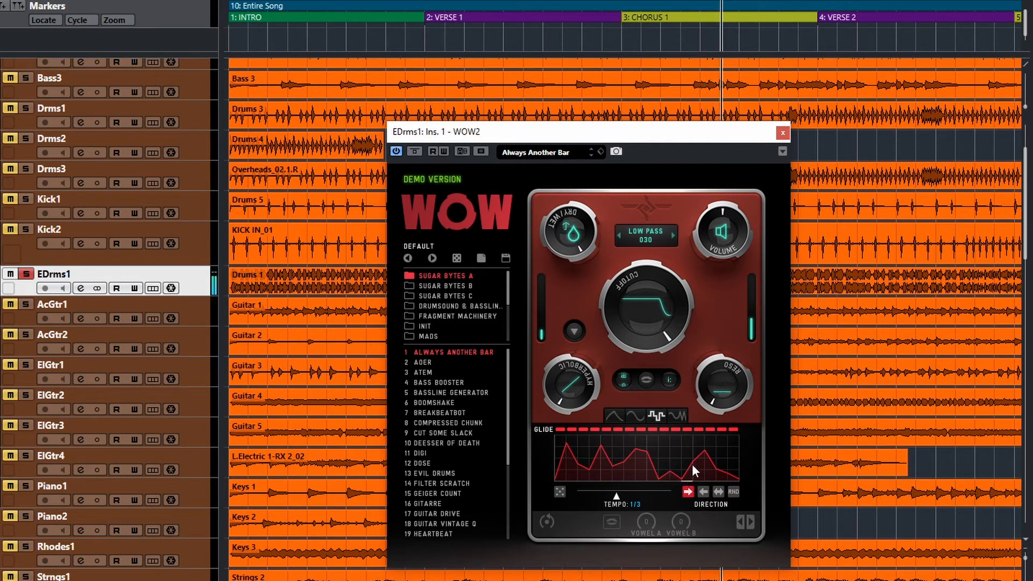
drag(731, 429, 560, 429)
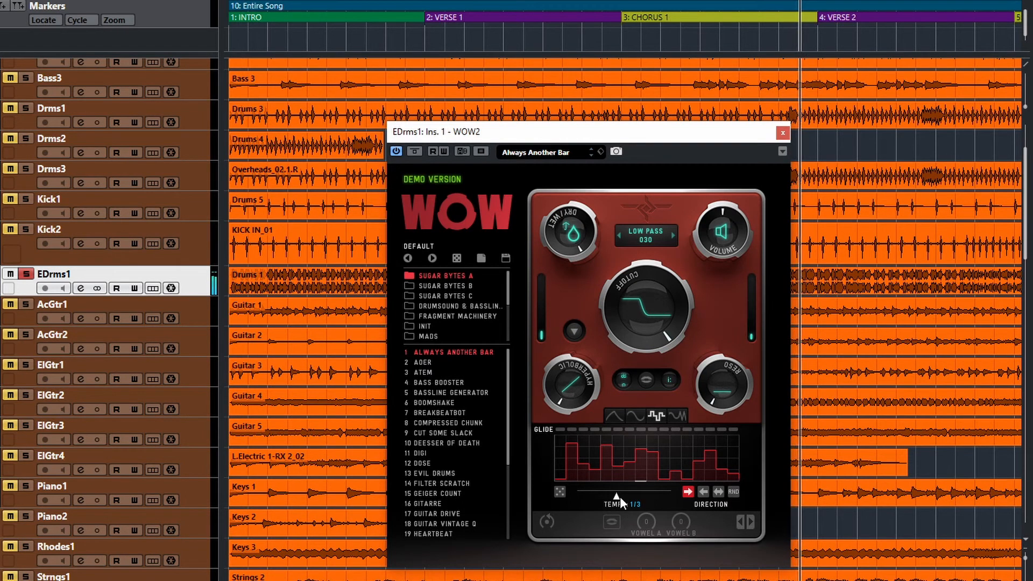
drag(621, 496, 630, 493)
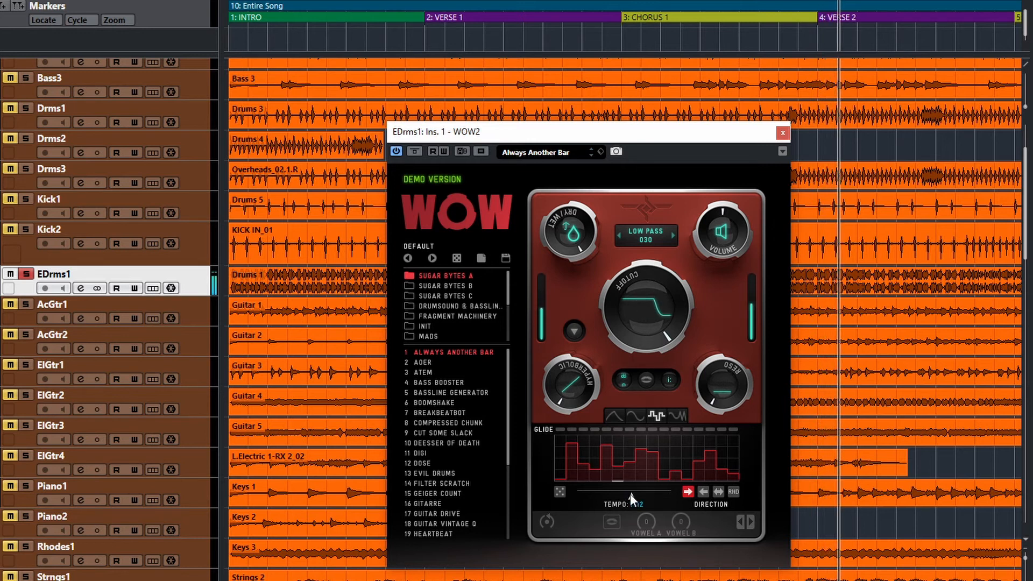
Step: Randomize the step sequencer pattern, vary its cutoff modulation depth through -32, and randomize the pattern again
click(560, 492)
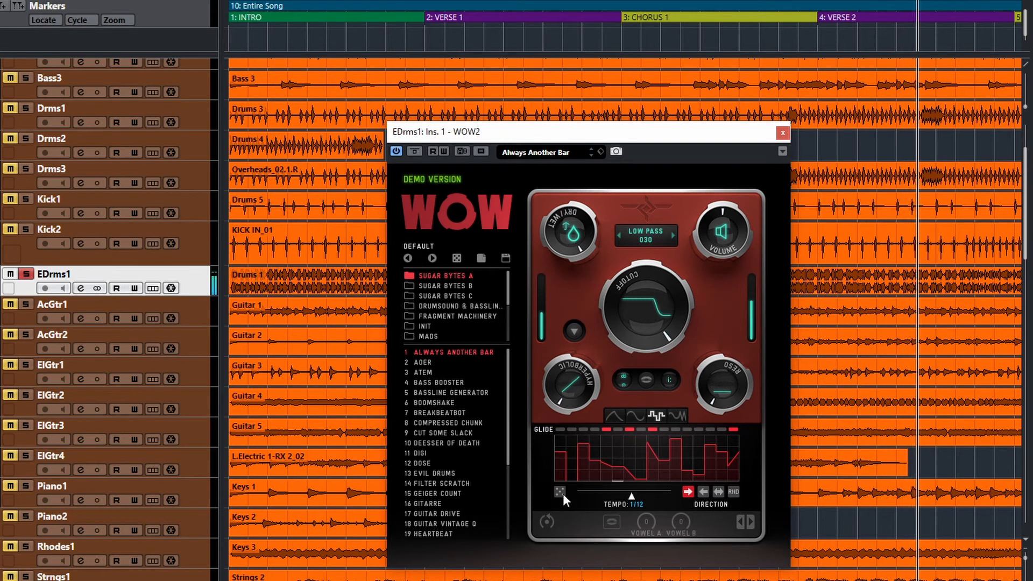
mouse_move(656, 414)
drag(654, 385, 663, 358)
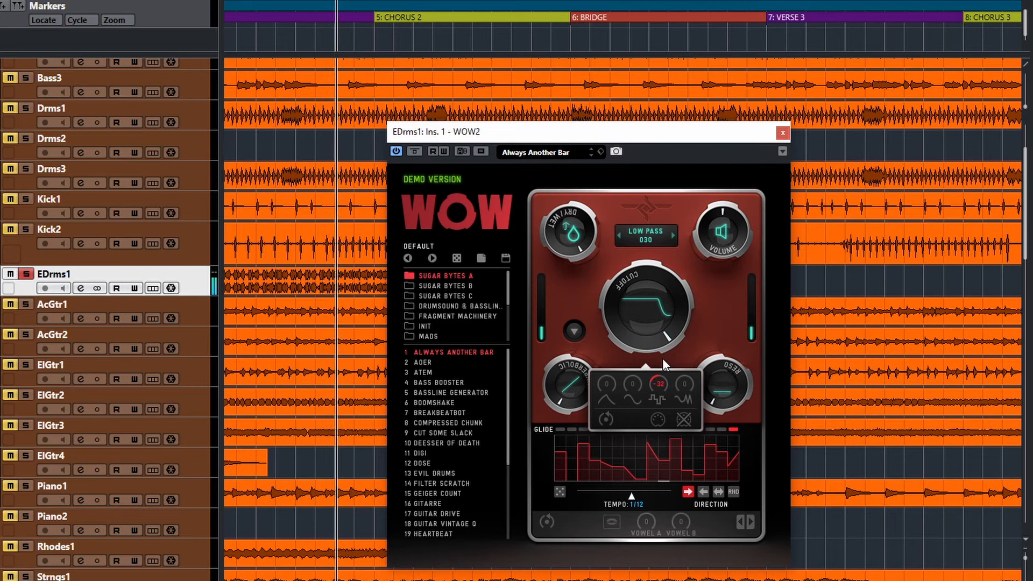
drag(663, 357, 647, 315)
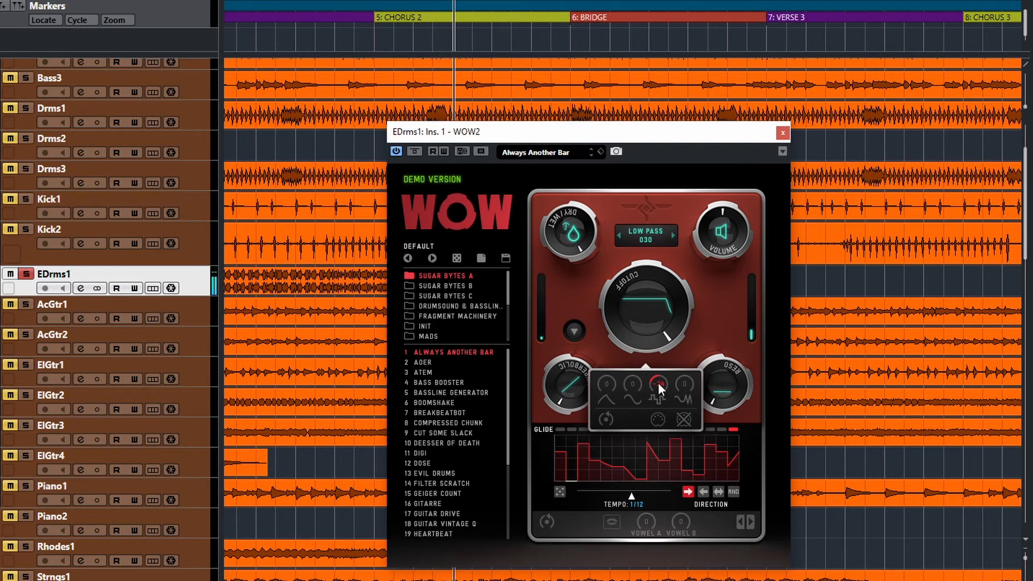
drag(658, 389, 689, 445)
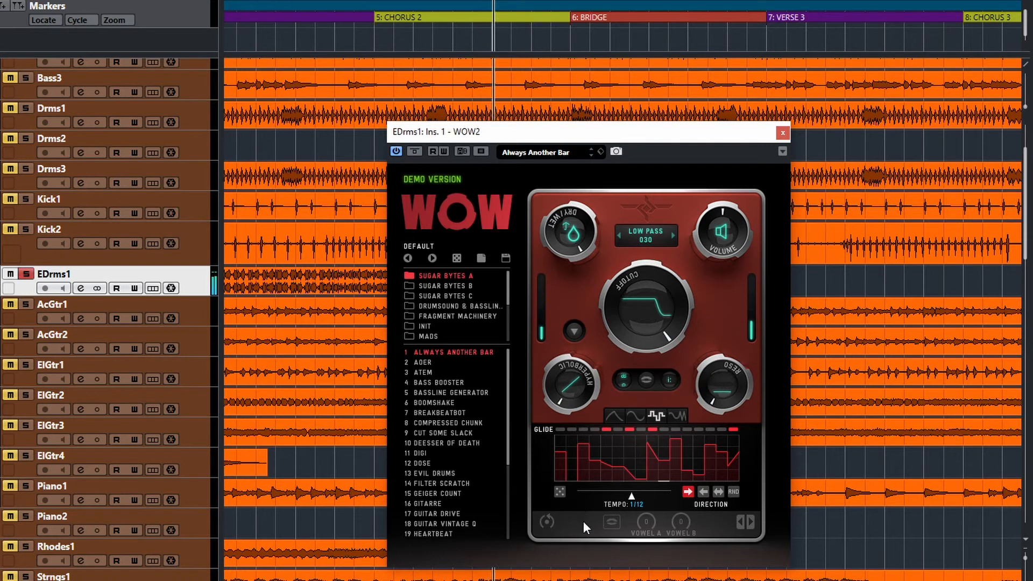
click(559, 492)
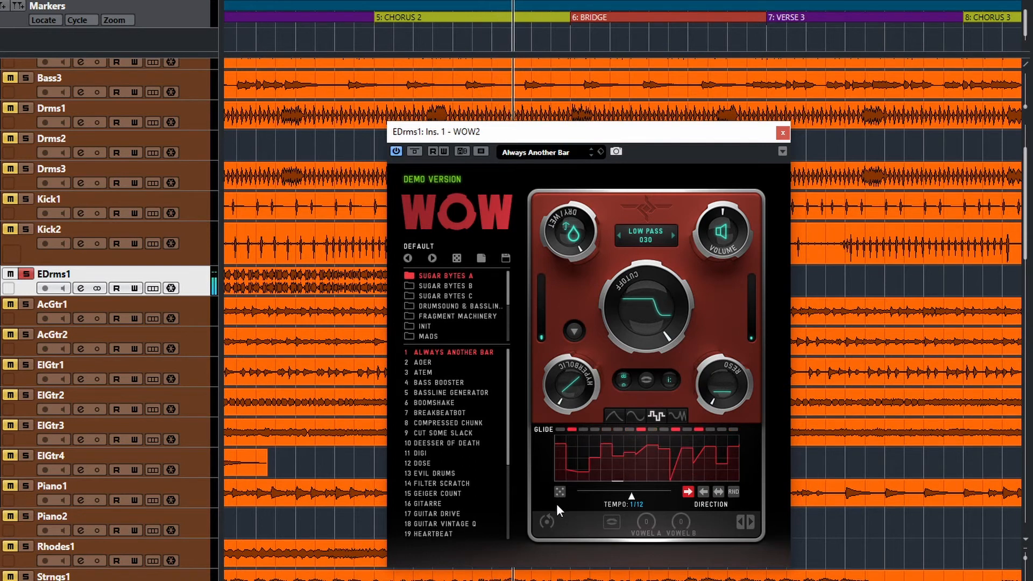
Step: Randomize the step sequencer pattern once more and return playback to the song's start
click(557, 492)
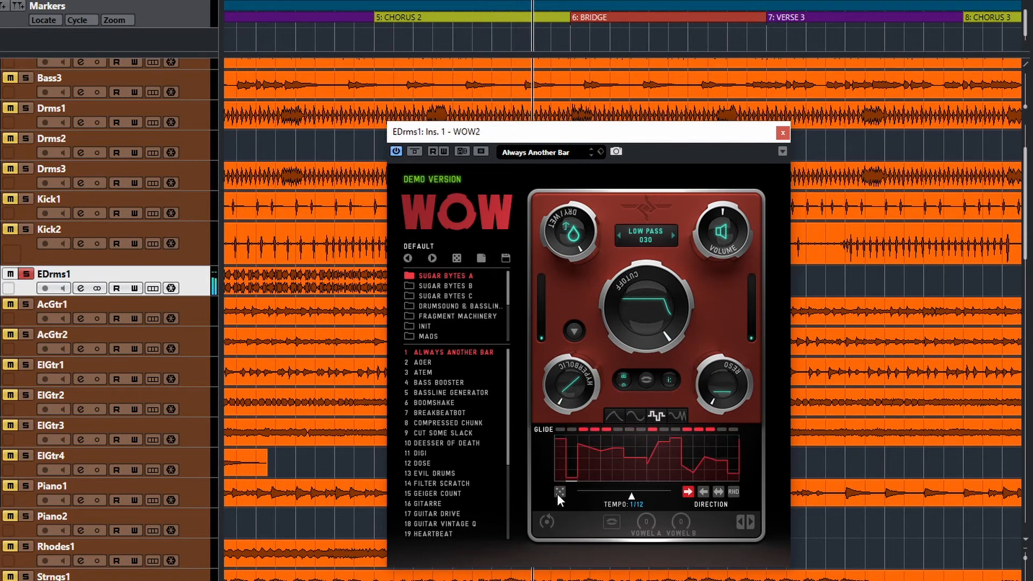
key(Home)
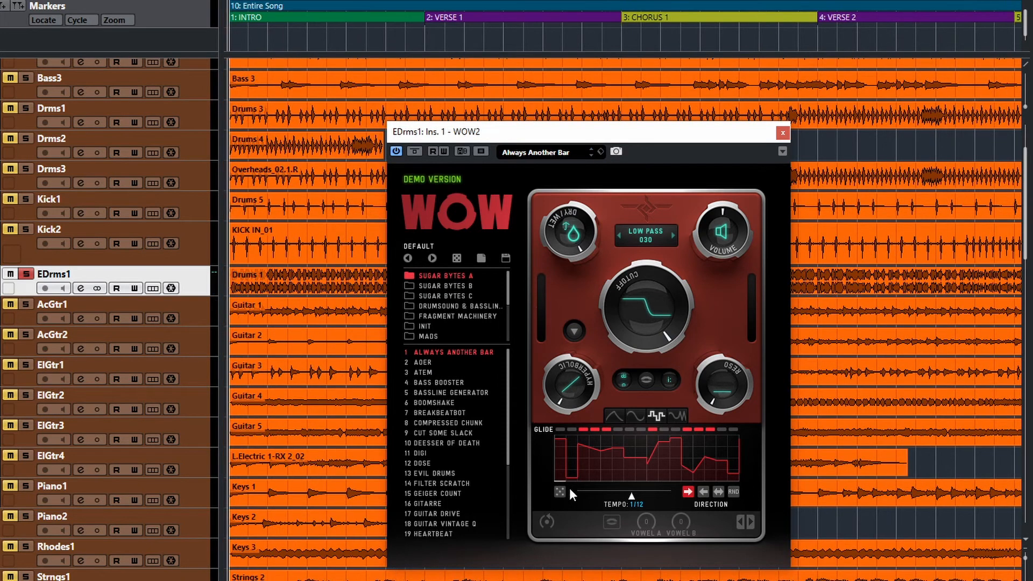
Step: Open the wobbler during playback, try different wave shapes, and vary its rate between 1/48 and 1/16, ending at 1/48
click(677, 416)
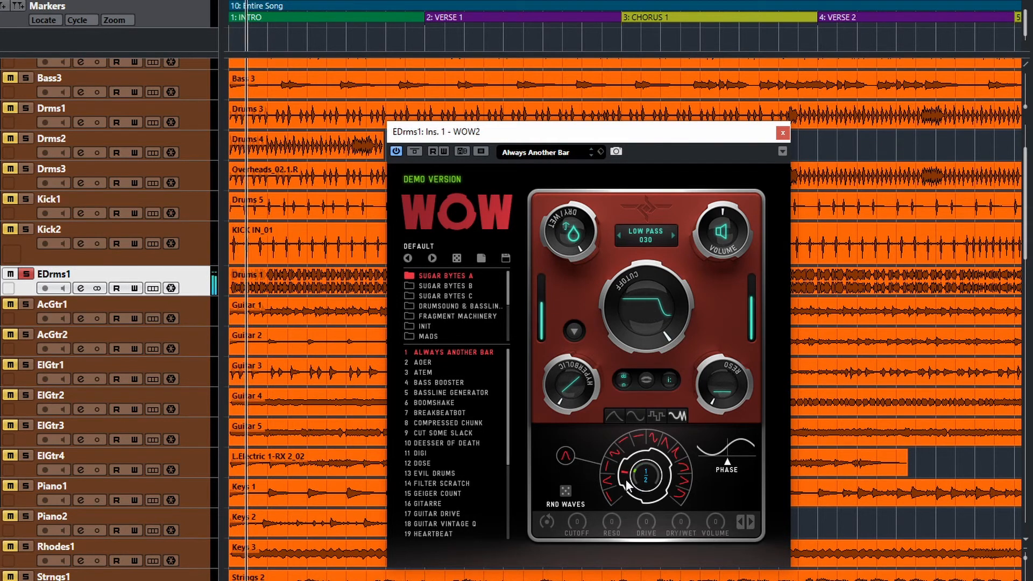
drag(625, 480, 655, 431)
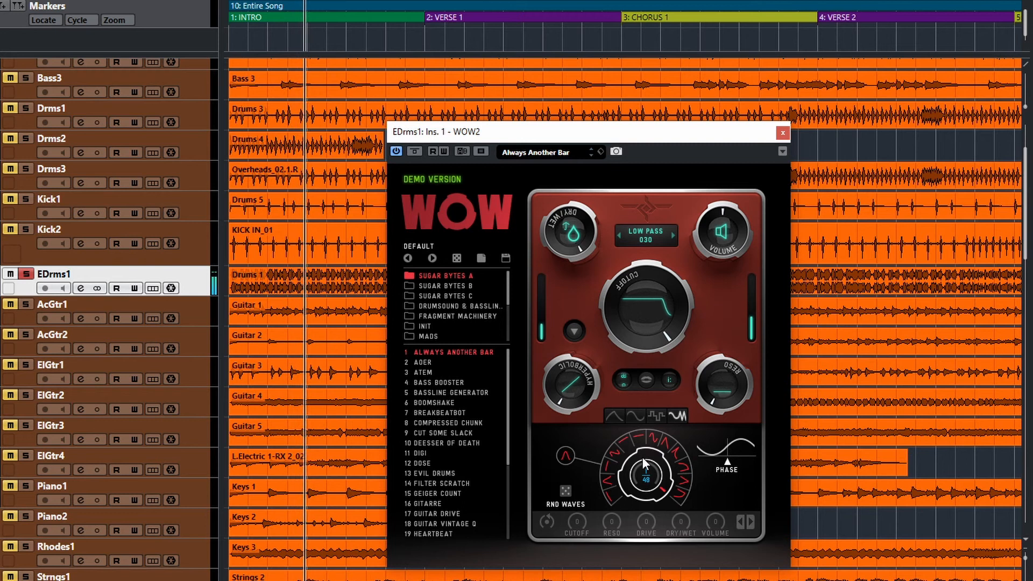
drag(570, 453, 570, 431)
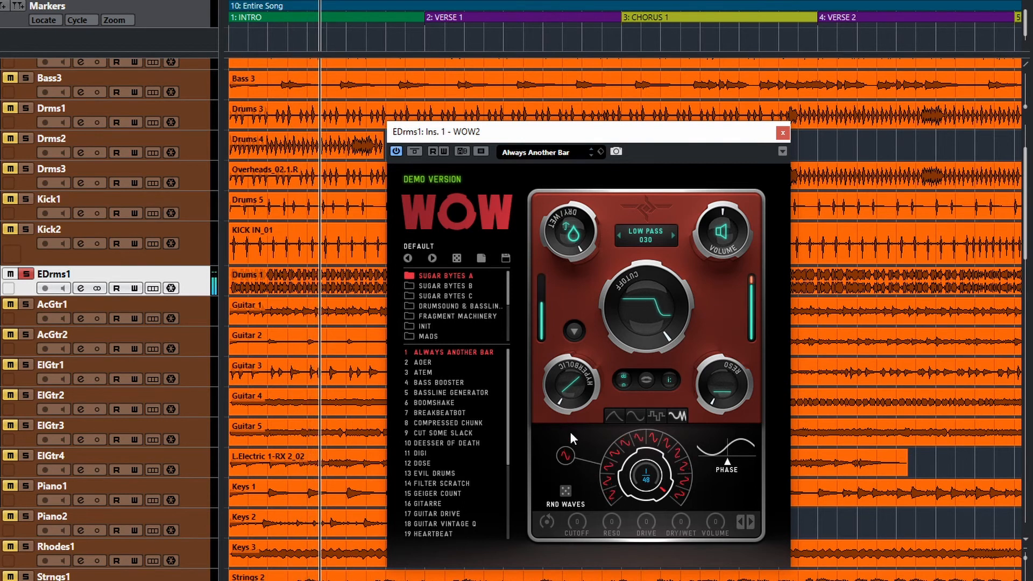
click(568, 487)
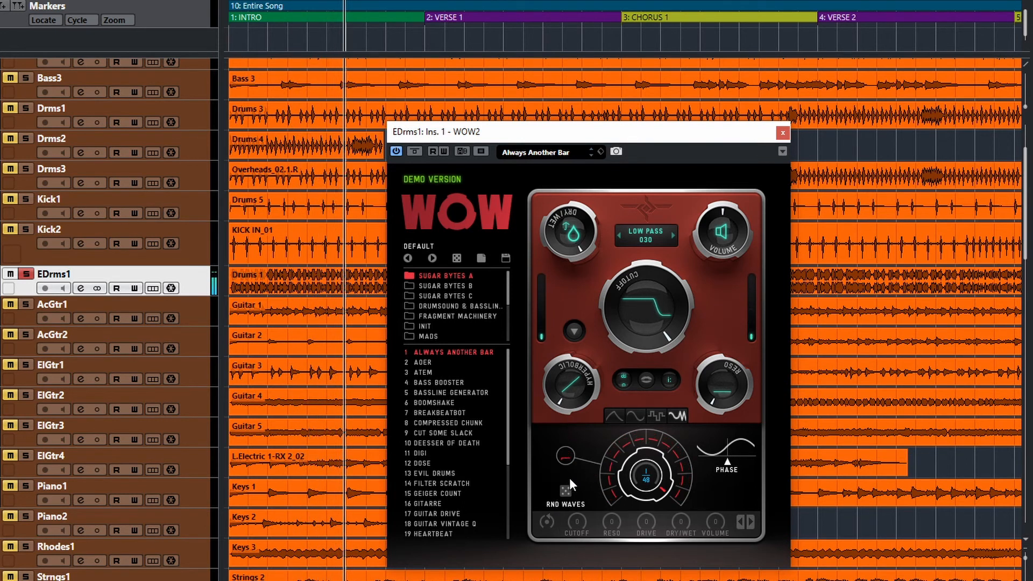
drag(637, 460, 632, 580)
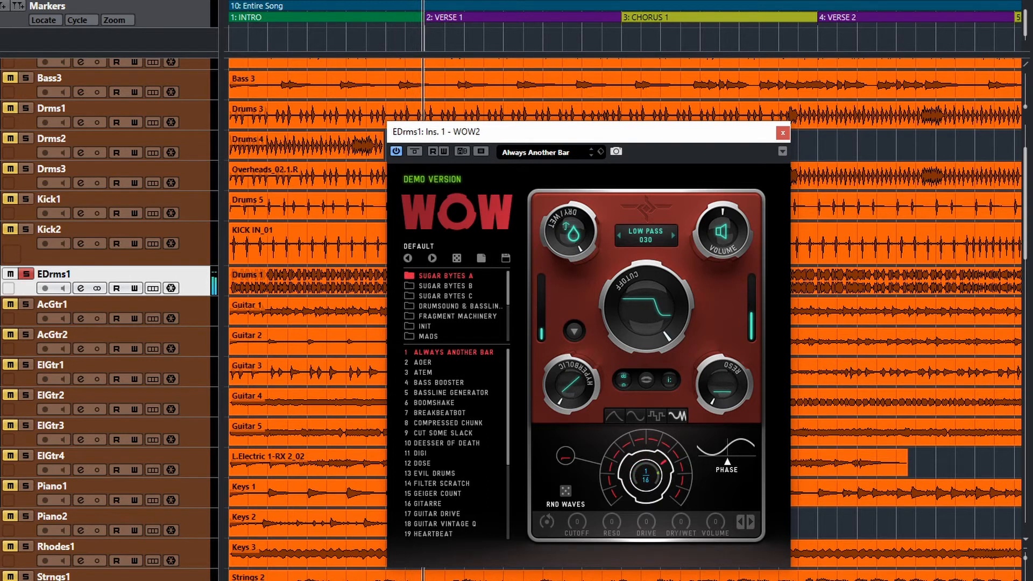
drag(633, 580, 634, 554)
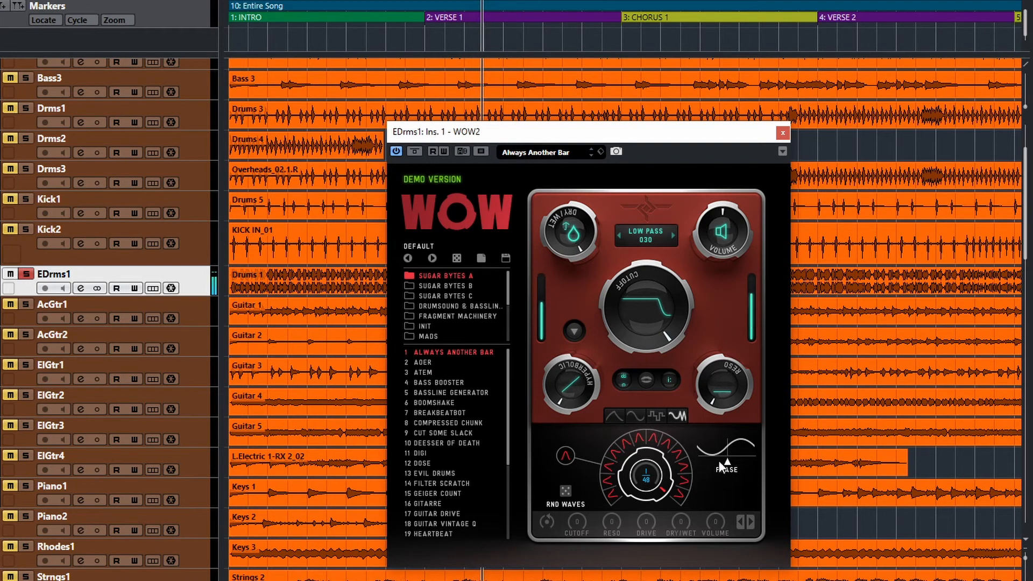
Step: Shift the wobbler's phase to its minimum, randomize its waves, and stop playback
drag(728, 460, 770, 468)
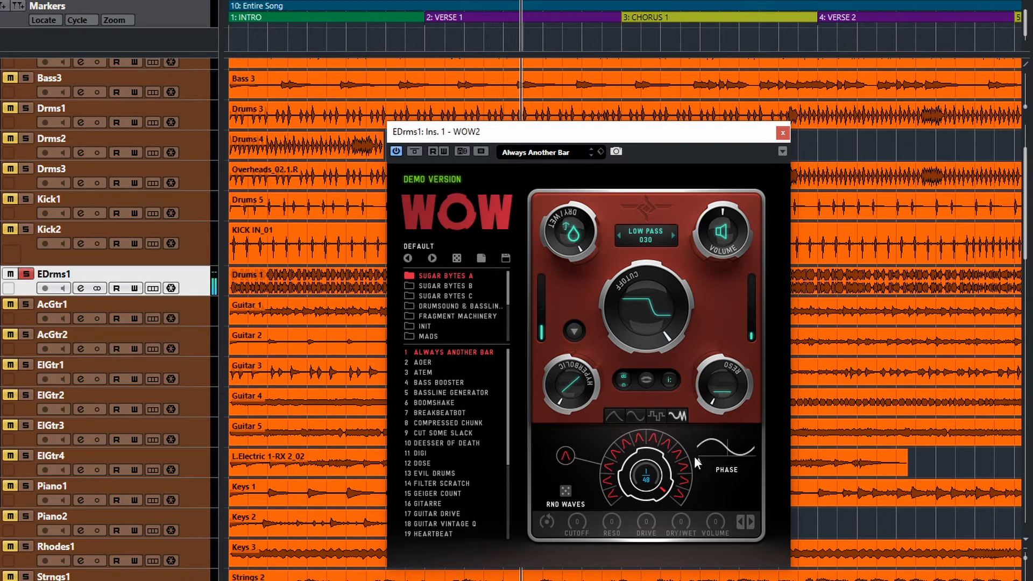
click(562, 492)
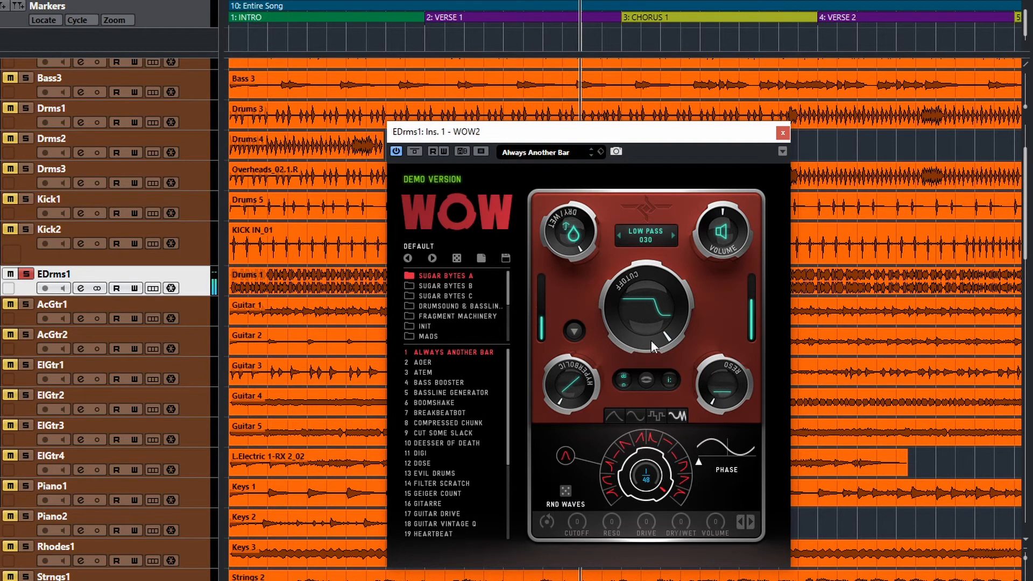
key(space)
Step: Remove the step sequencer's modulation from the cutoff and set the wobbler's cutoff modulation depth to -45
mouse_move(654, 315)
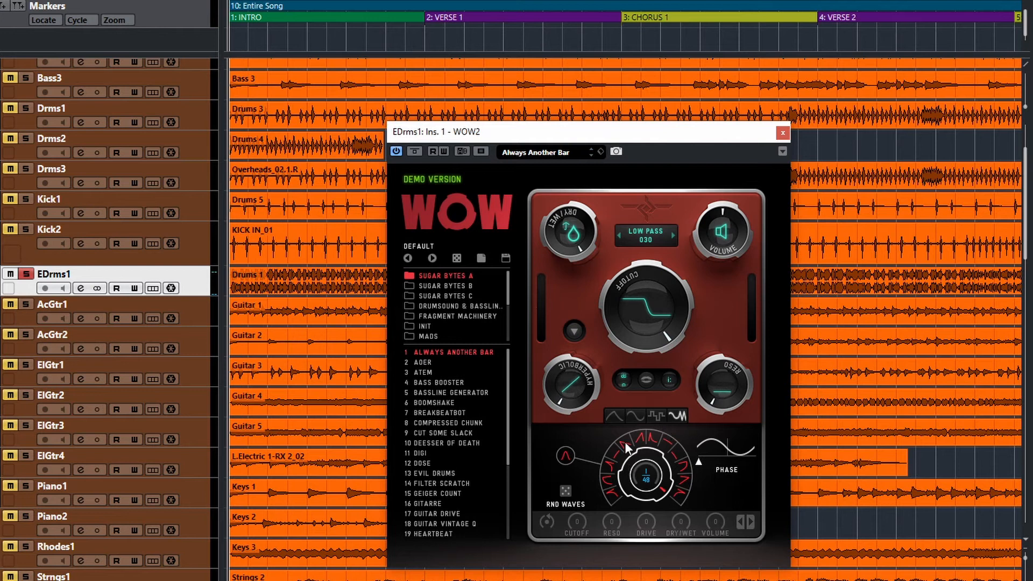
click(661, 416)
click(672, 412)
click(654, 415)
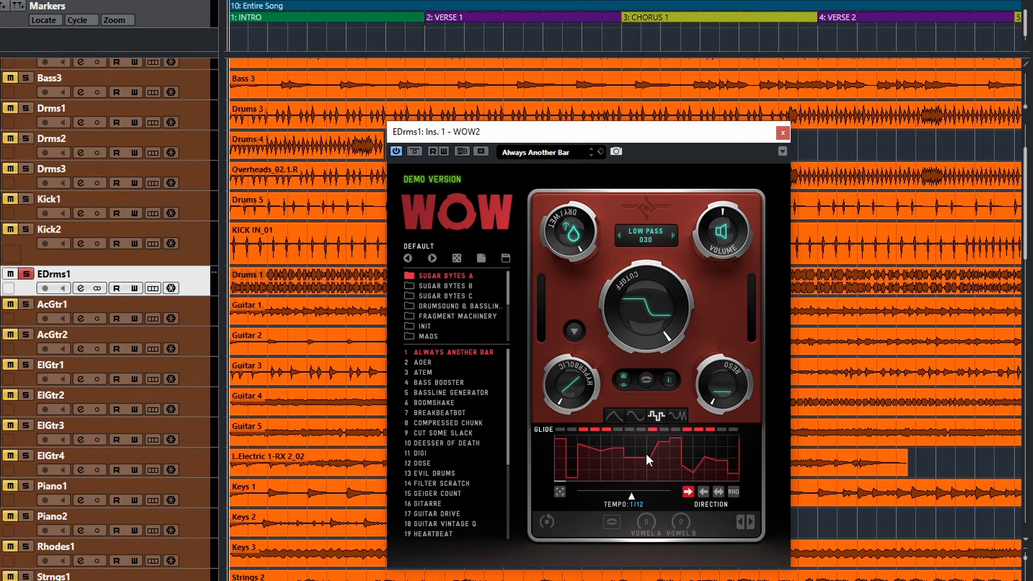
click(679, 415)
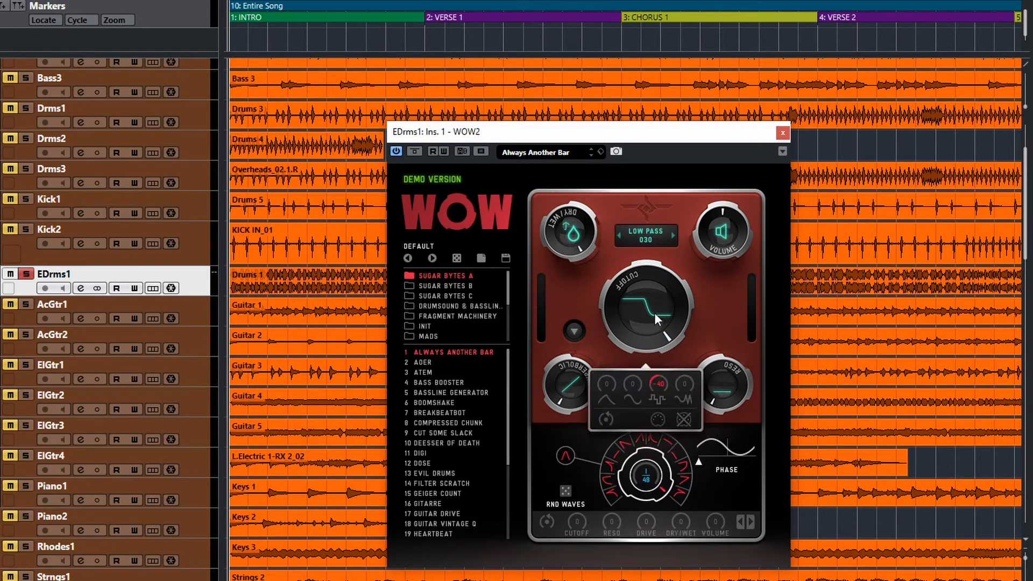
click(602, 417)
drag(685, 385, 686, 426)
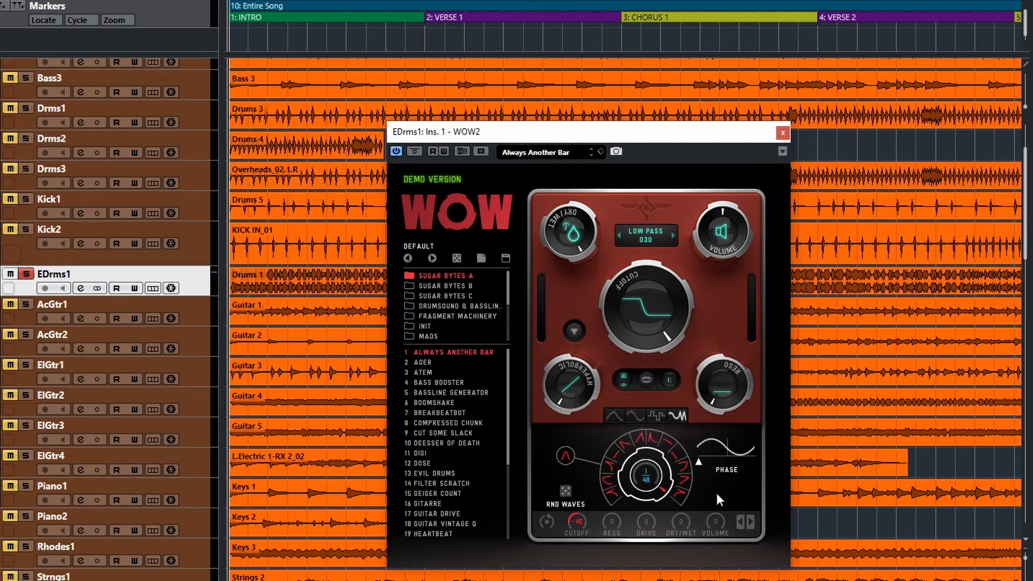
Step: Play the track, sweep the wobbler's rate, cycle through its wave shapes to a flat pulse, and set the rate to 1/12
key(space)
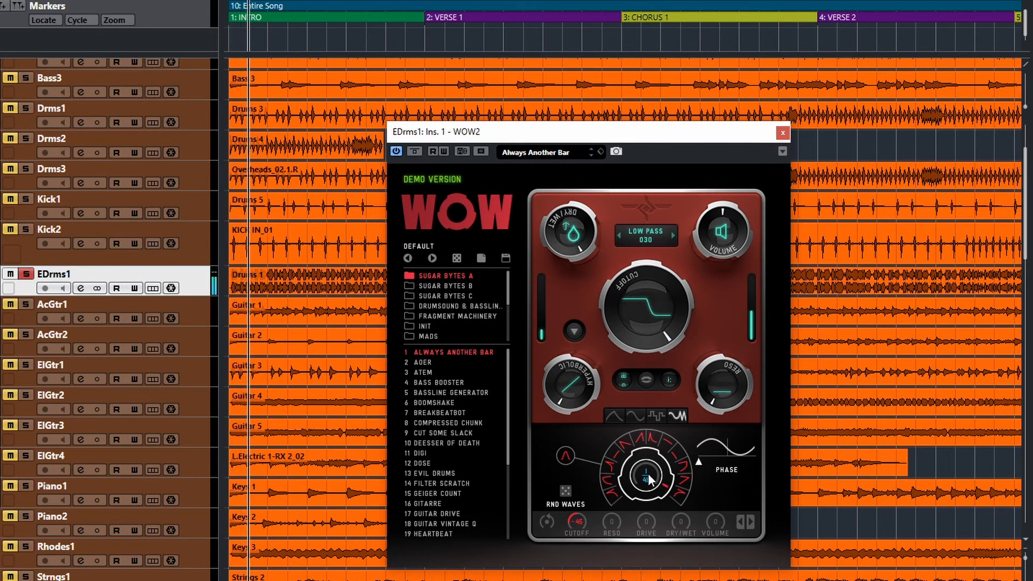
drag(645, 533, 641, 402)
click(567, 462)
click(567, 461)
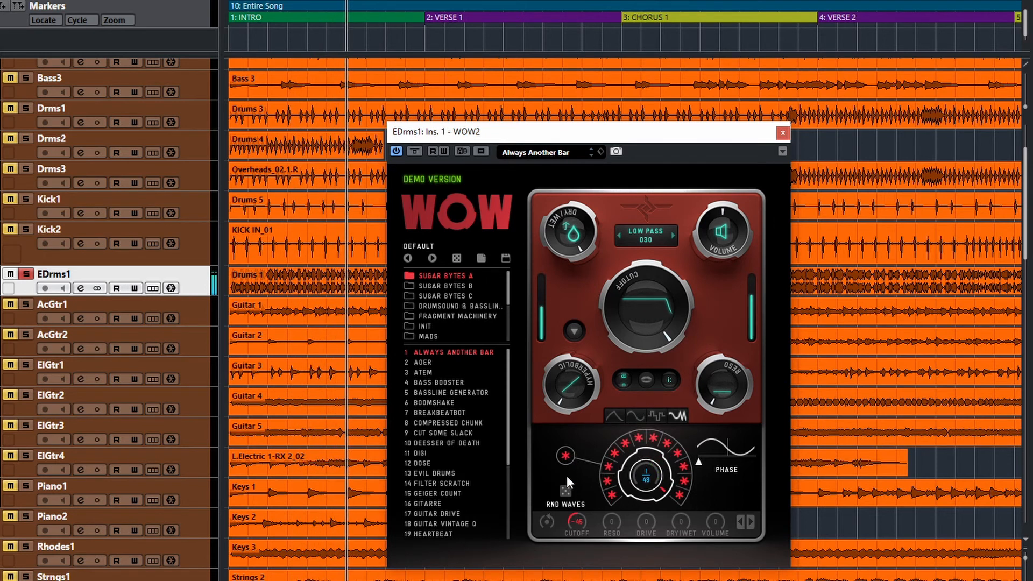
click(566, 455)
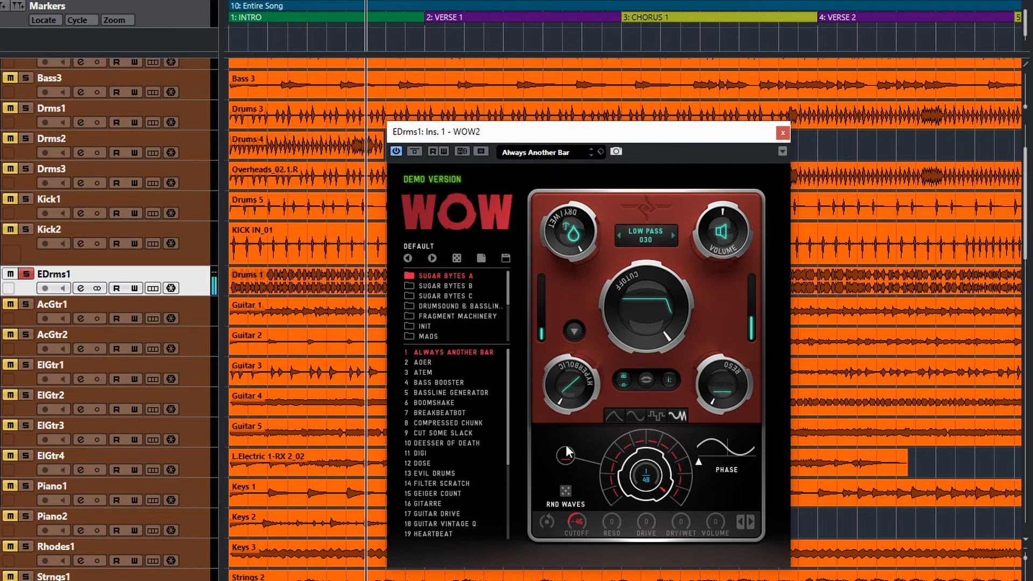
drag(645, 480, 651, 498)
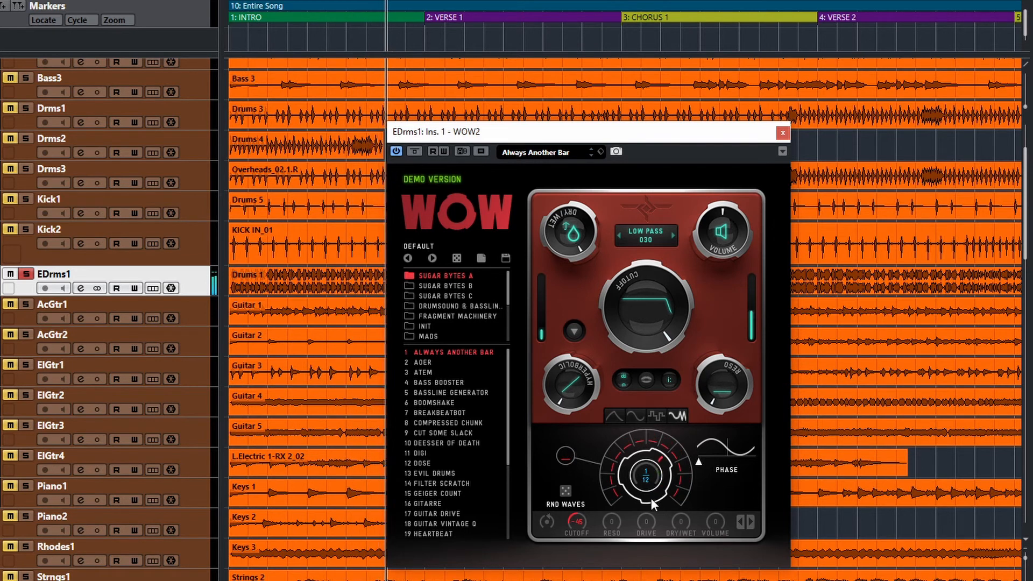
Step: Pick another pulse-like wave for the wobbler and vary its rate from 2/1 up to 1/48
click(564, 445)
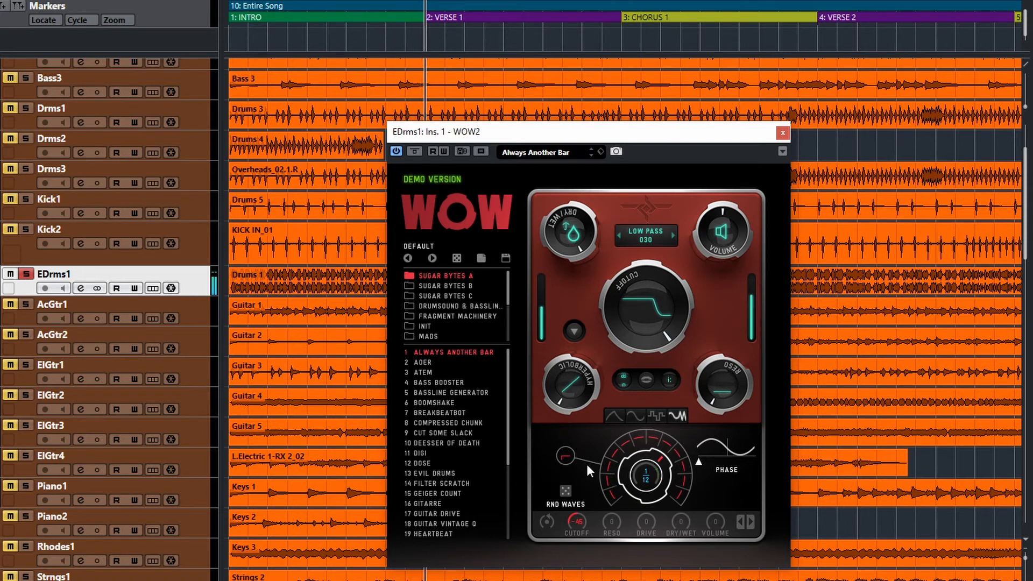
drag(646, 482, 643, 512)
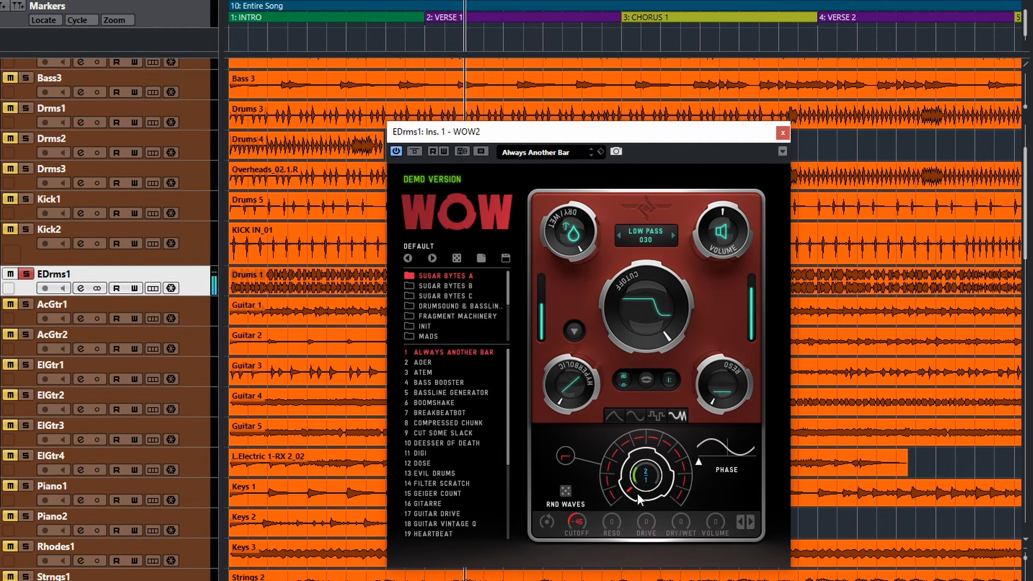
drag(637, 489, 642, 422)
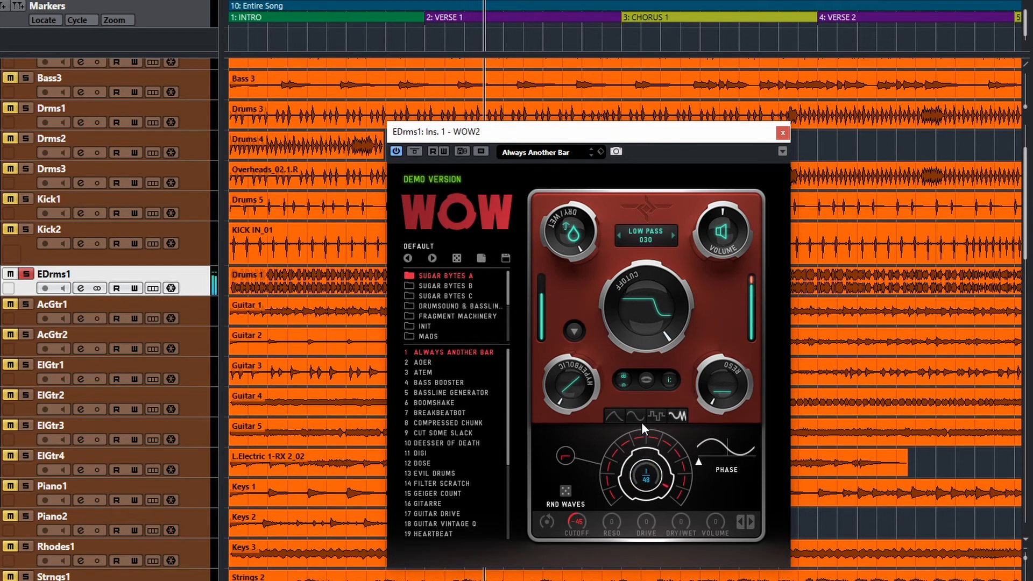
Step: Change all the wobbler's waves to a sawtooth and set its rate to 1/8
click(570, 447)
drag(570, 434, 570, 425)
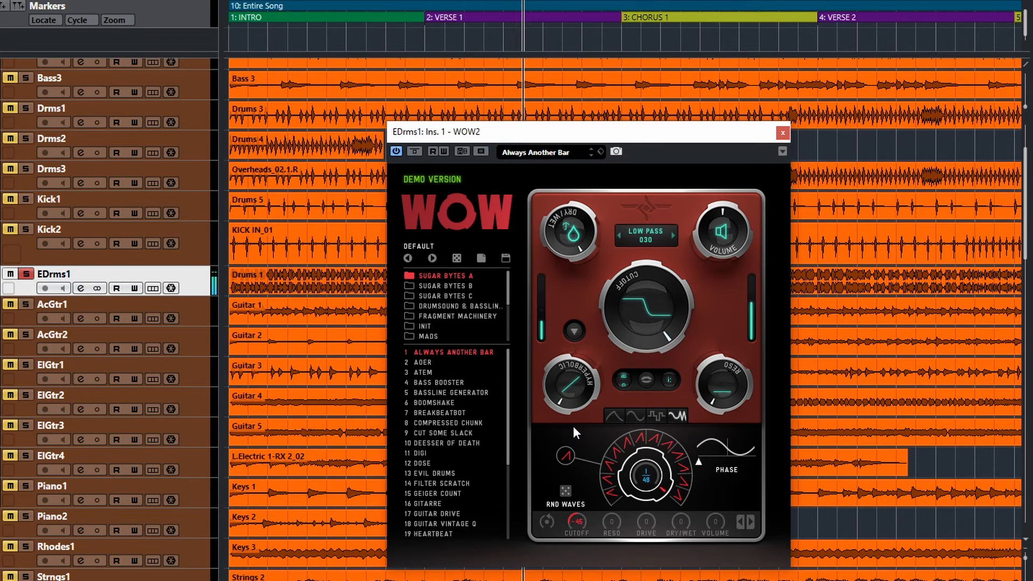
mouse_move(645, 478)
mouse_down()
mouse_move(638, 528)
mouse_move(639, 461)
mouse_move(651, 489)
mouse_move(637, 493)
mouse_move(637, 461)
mouse_up()
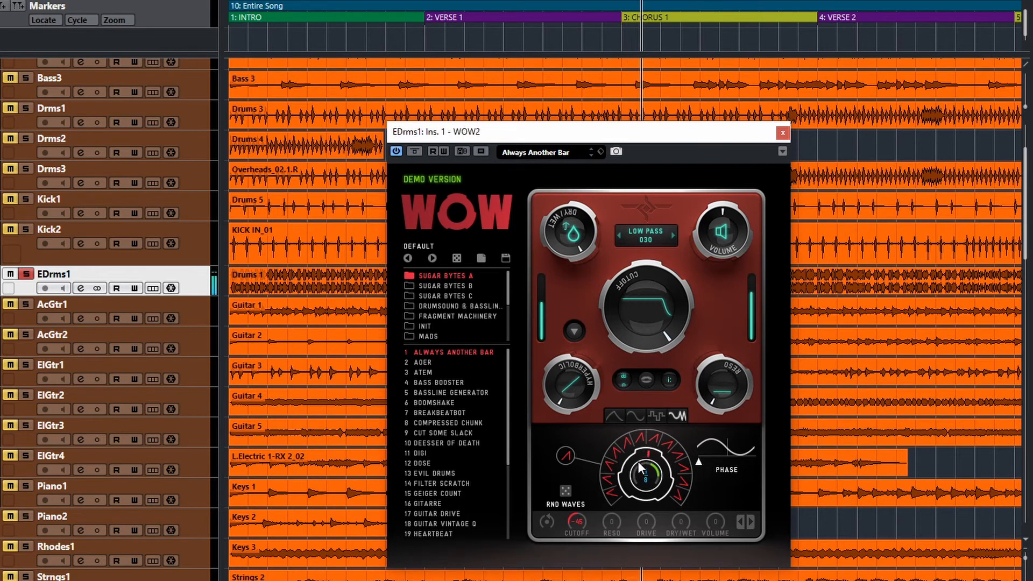
Step: Switch the wobbler to triangle waves with the phase near its centre, and randomize the waves twice
drag(566, 455, 560, 367)
mouse_move(699, 460)
mouse_down()
mouse_move(784, 465)
mouse_move(689, 457)
mouse_move(702, 460)
mouse_up()
click(724, 461)
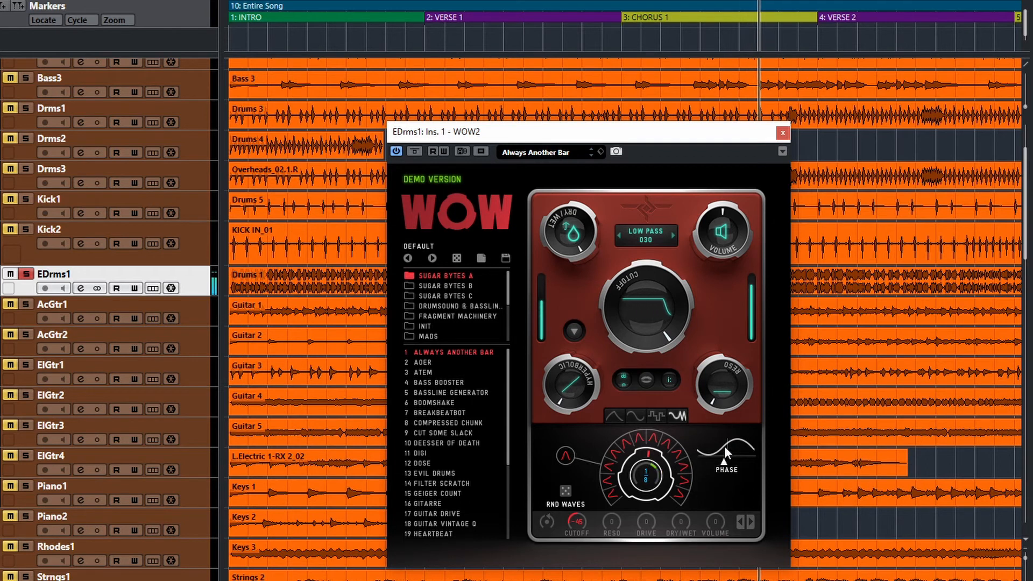
click(567, 496)
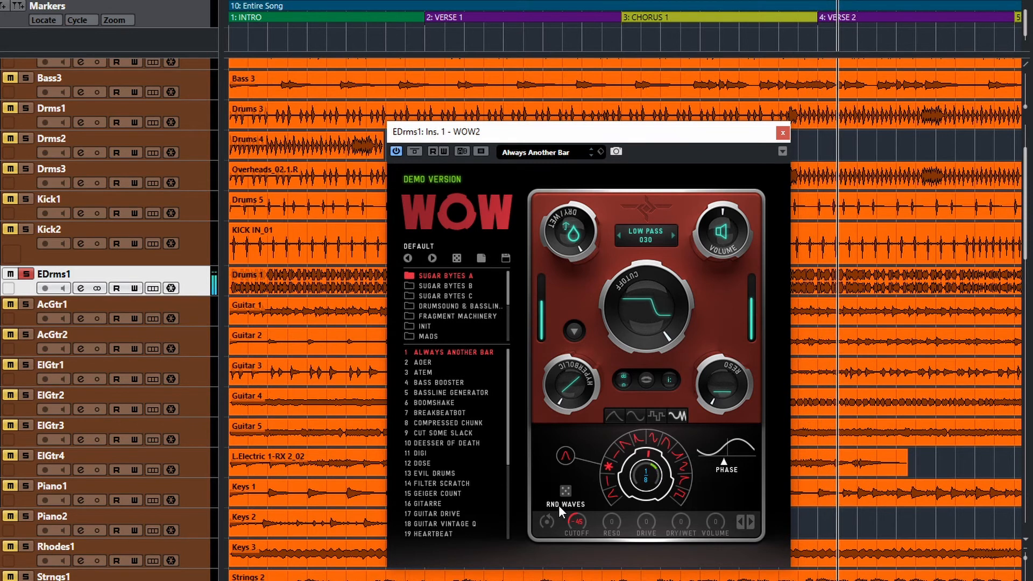
click(565, 491)
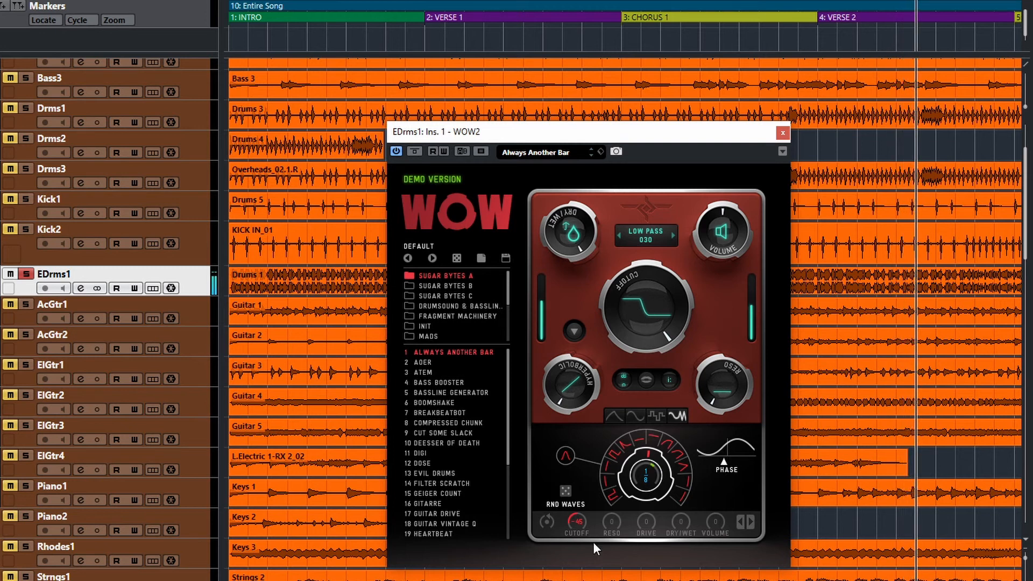
Step: Vary the wobbler's cutoff modulation depth from -24 to -40 while randomizing its waves repeatedly, and stop playback
drag(577, 519, 576, 496)
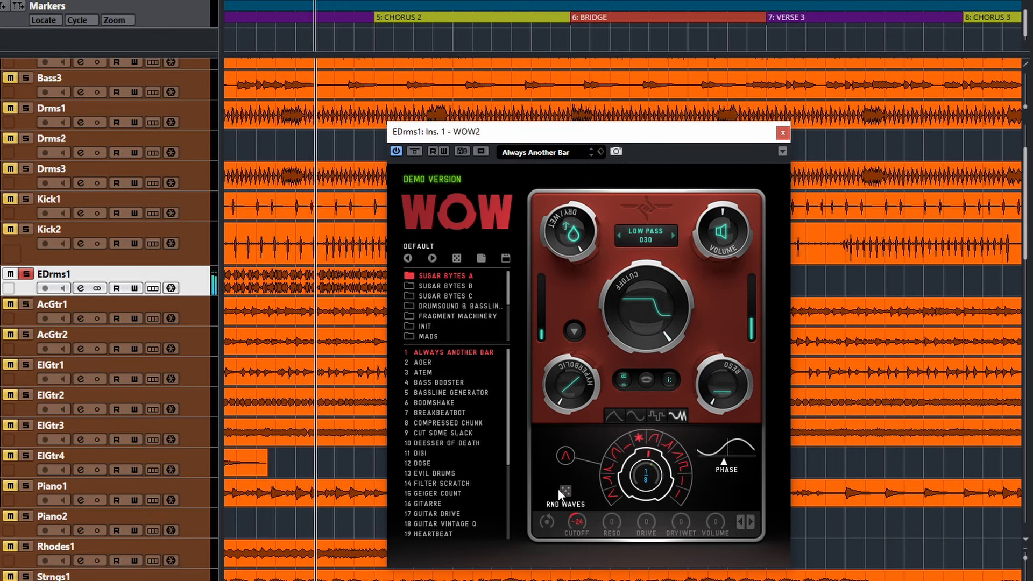
click(565, 491)
click(564, 489)
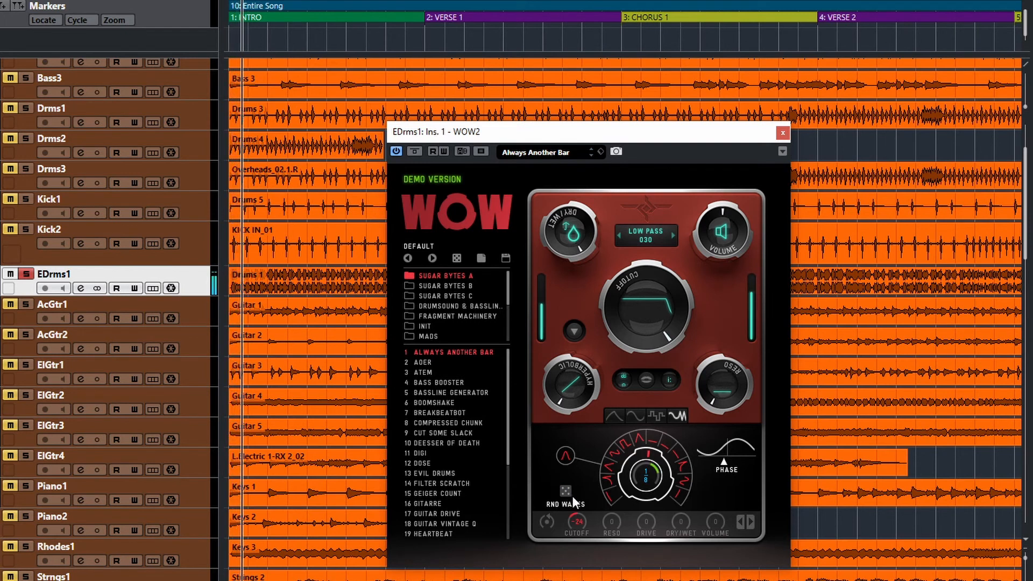
click(567, 491)
drag(582, 522, 576, 544)
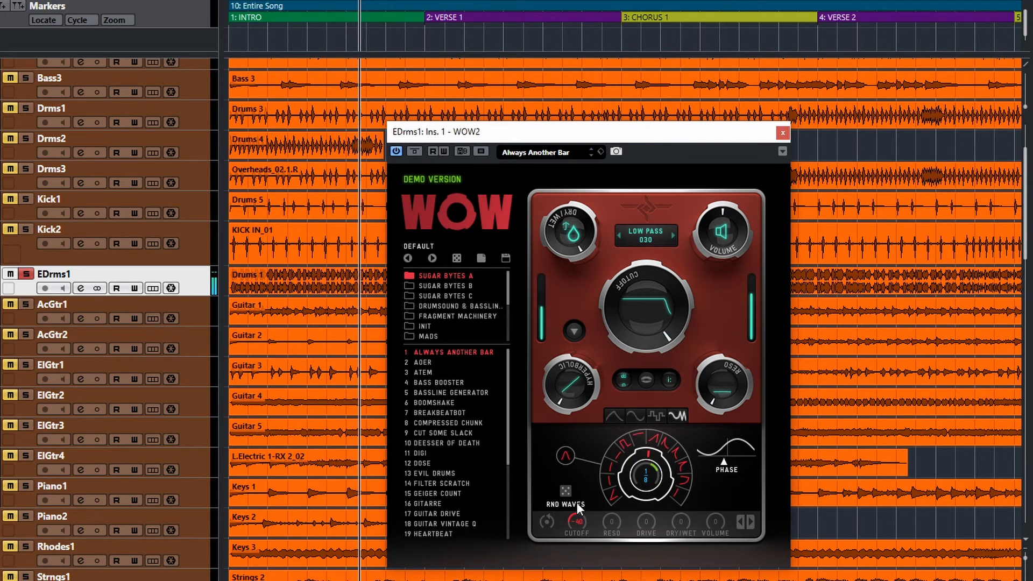
key(space)
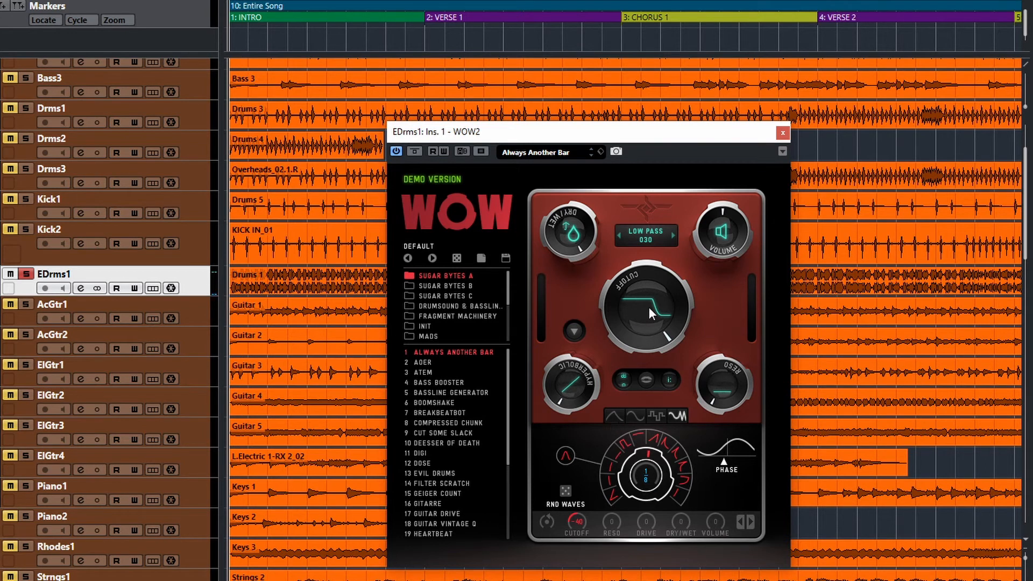
Step: Add envelope follower, LFO and step sequencer modulation to the cutoff alongside the wobbler, with the LFO depth at -31
mouse_move(653, 328)
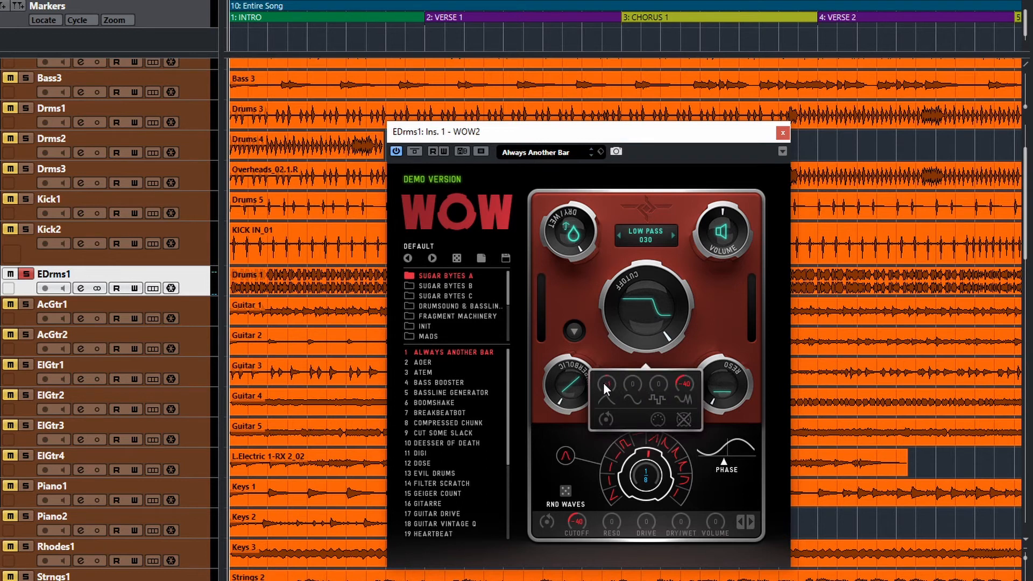
drag(633, 386, 632, 409)
drag(651, 382, 660, 405)
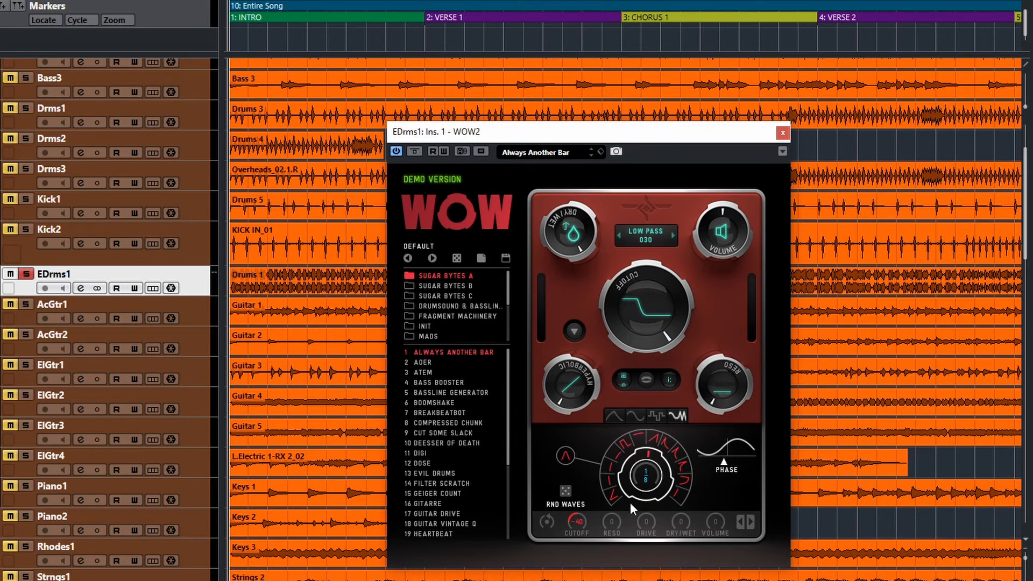
Step: Play the track with the combined modulation, shorten the envelope follower's attack and slightly lower its gain
key(space)
click(615, 420)
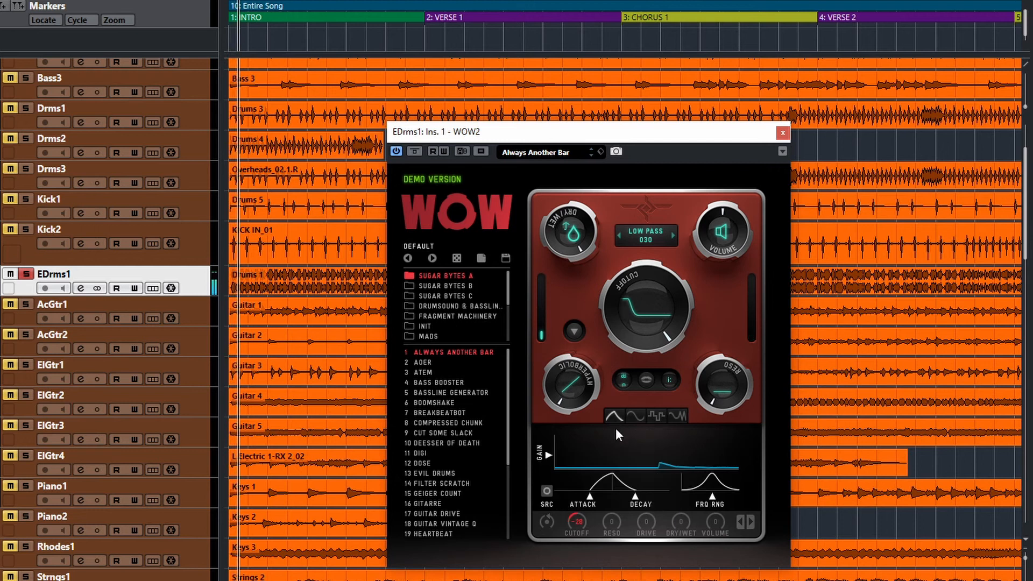
drag(592, 496, 583, 496)
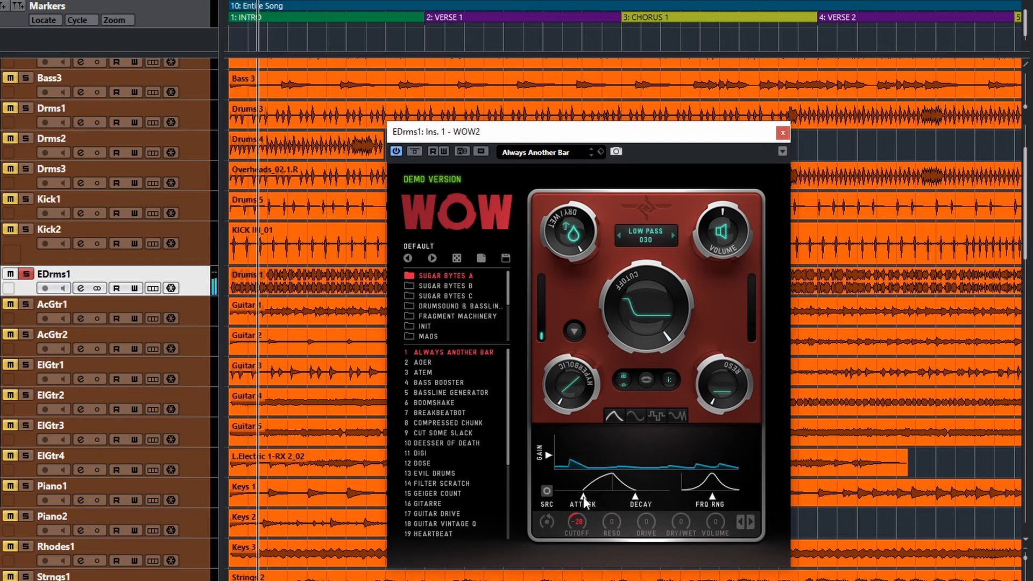
mouse_move(548, 453)
mouse_down()
mouse_move(547, 441)
mouse_move(546, 458)
mouse_up()
Step: Change the LFO from a sine to a pulse wave and randomize the step sequencer's pattern
click(632, 420)
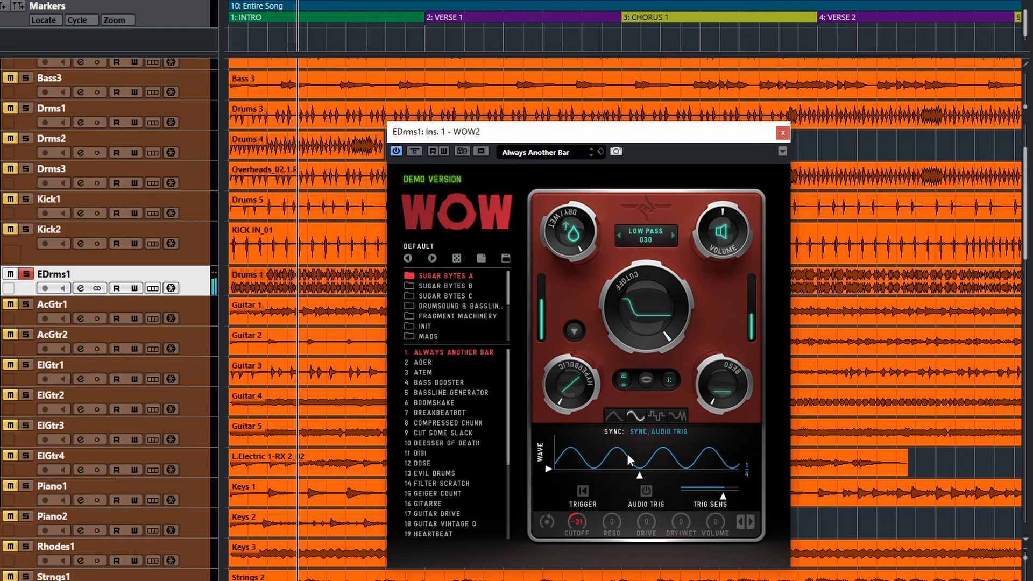
click(548, 460)
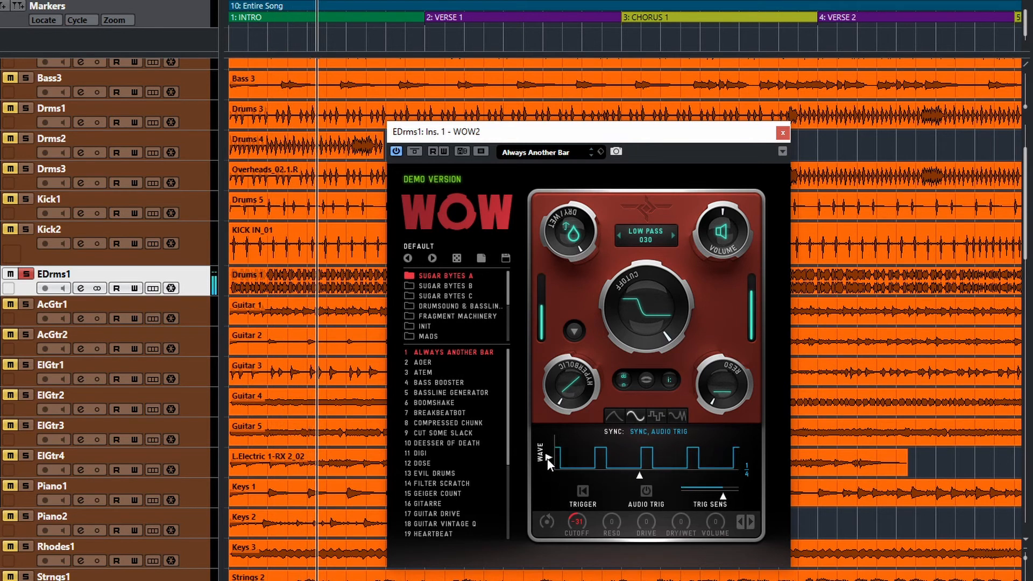
click(656, 417)
click(560, 492)
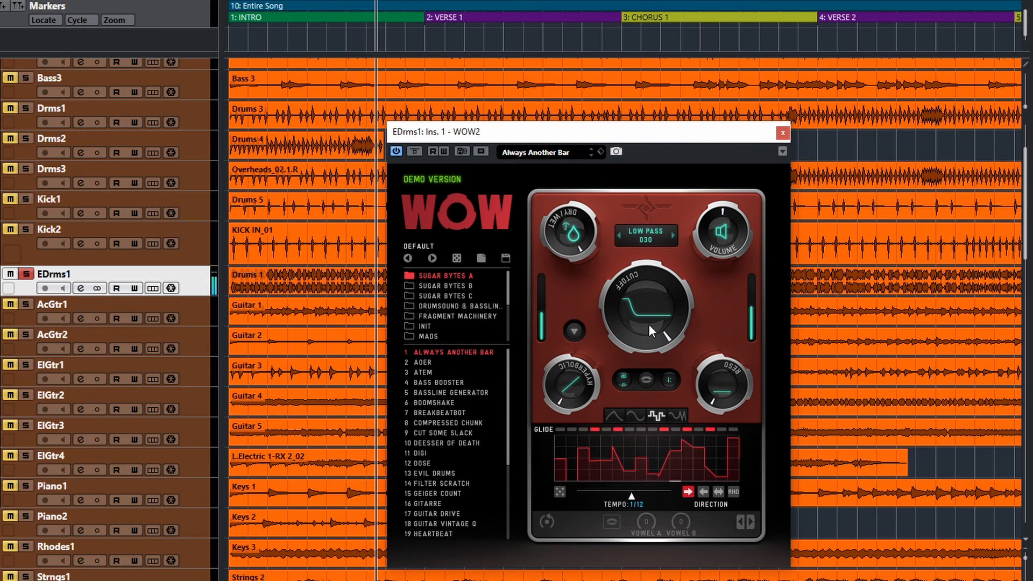
Step: Rebalance the cutoff's modulation sources, setting the wobbler's depth to -16
click(679, 417)
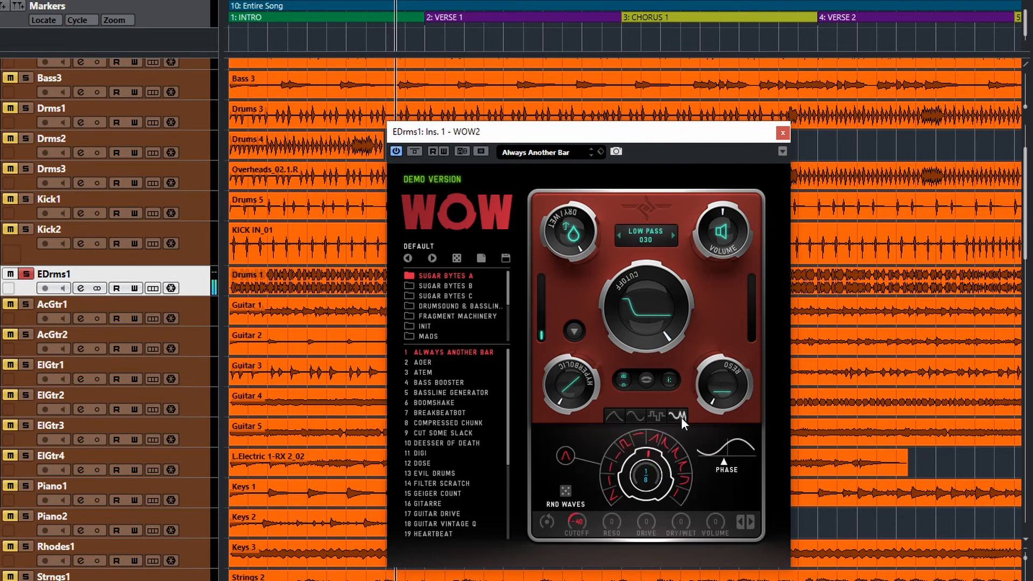
mouse_move(654, 328)
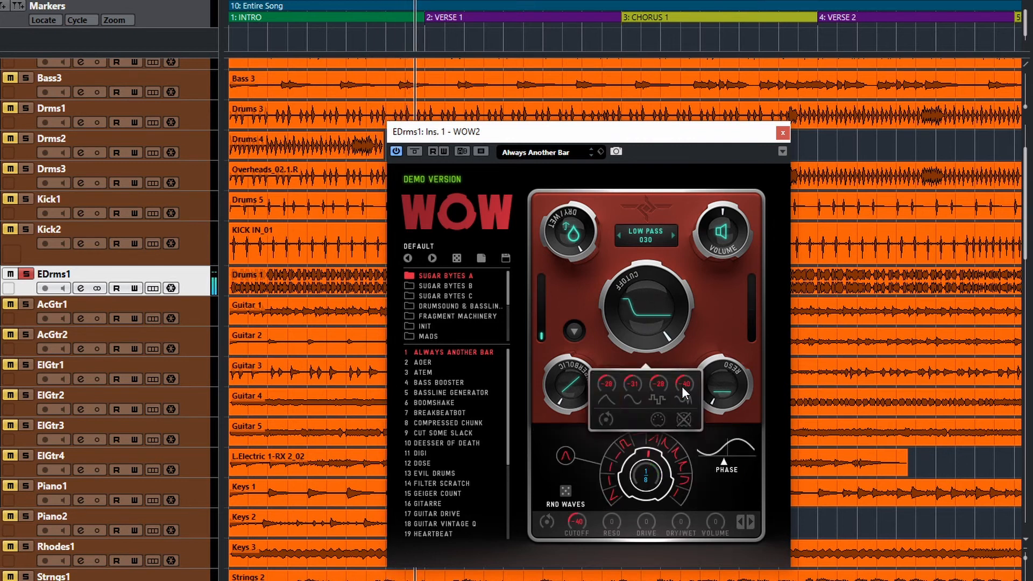
drag(686, 380, 635, 370)
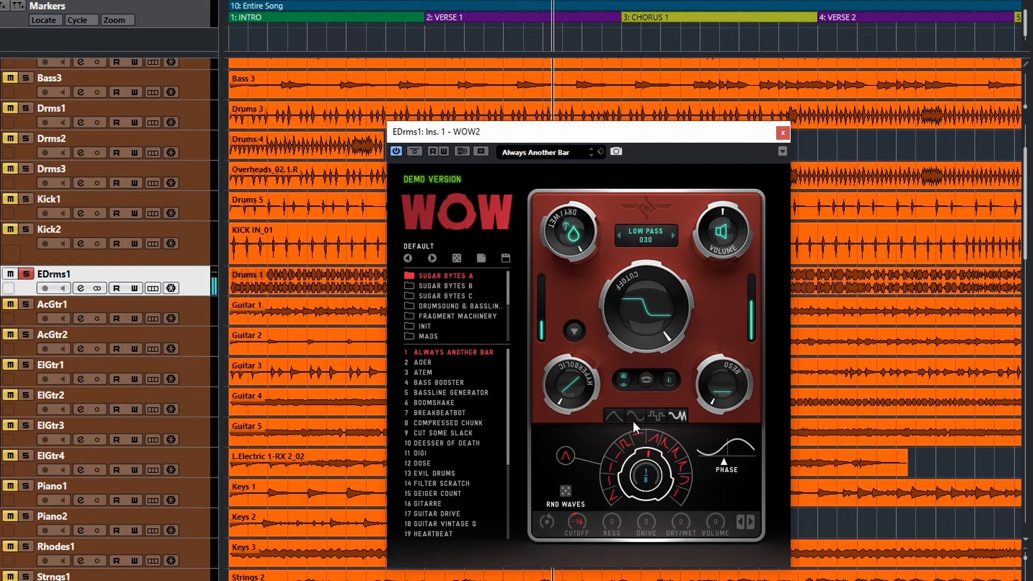
Step: Try the 2-pole band pass filter, change the filter to Comb, and bring up the filter types again
click(660, 239)
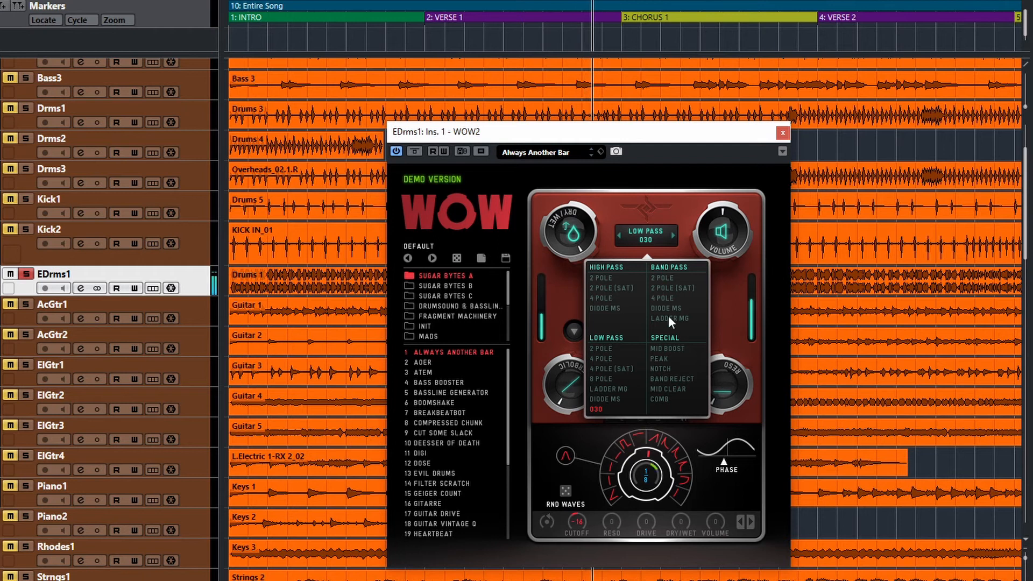
click(669, 279)
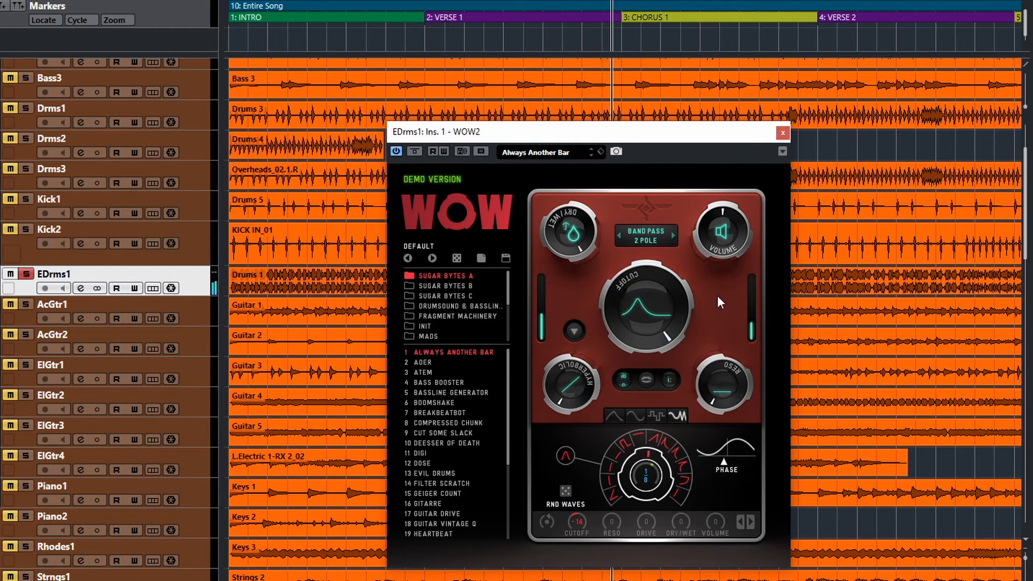
click(644, 240)
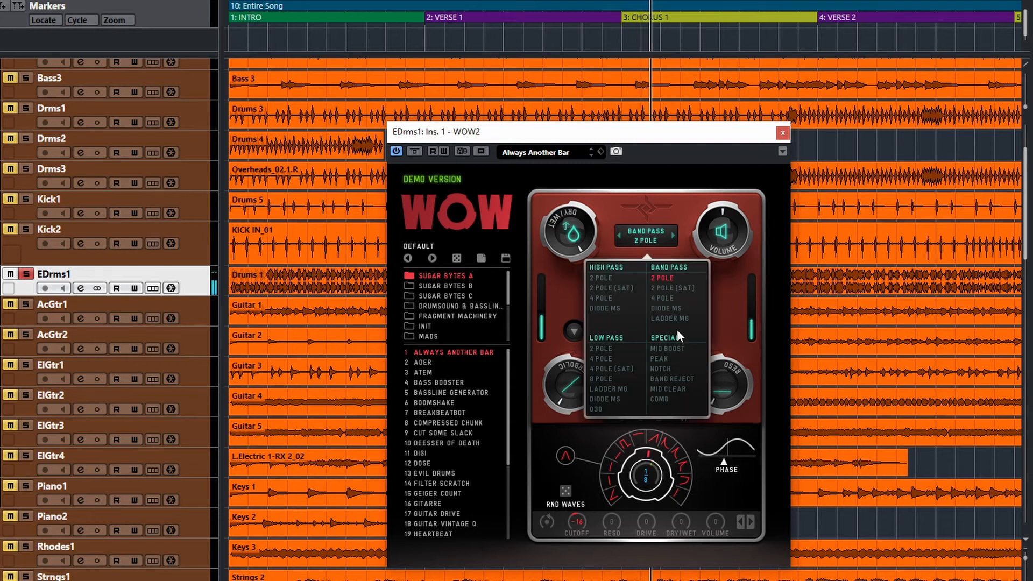
click(665, 397)
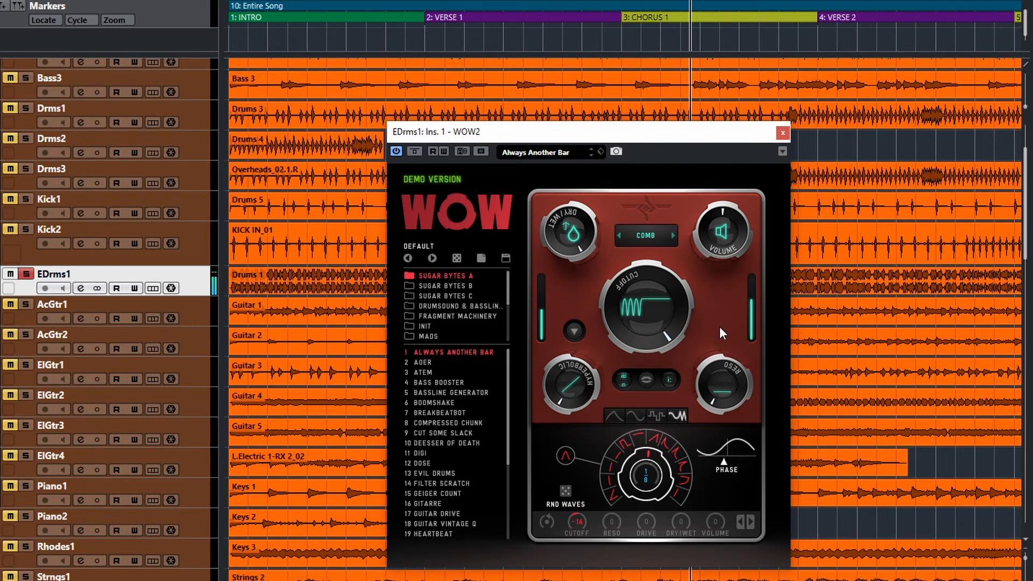
click(647, 234)
click(647, 234)
click(646, 259)
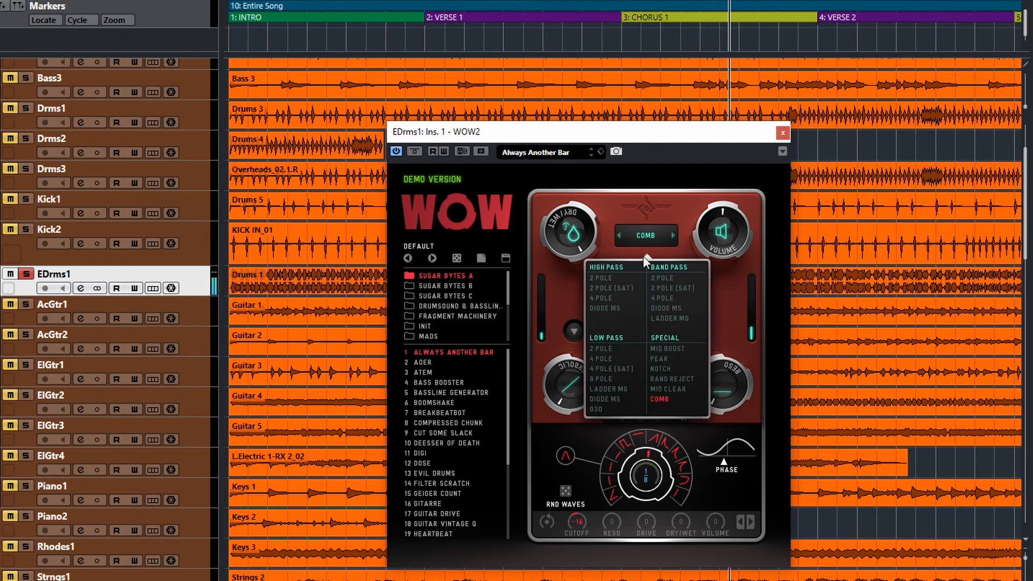
Step: Lower the comb filter's cutoff to just below its midpoint and raise the resonance
click(658, 328)
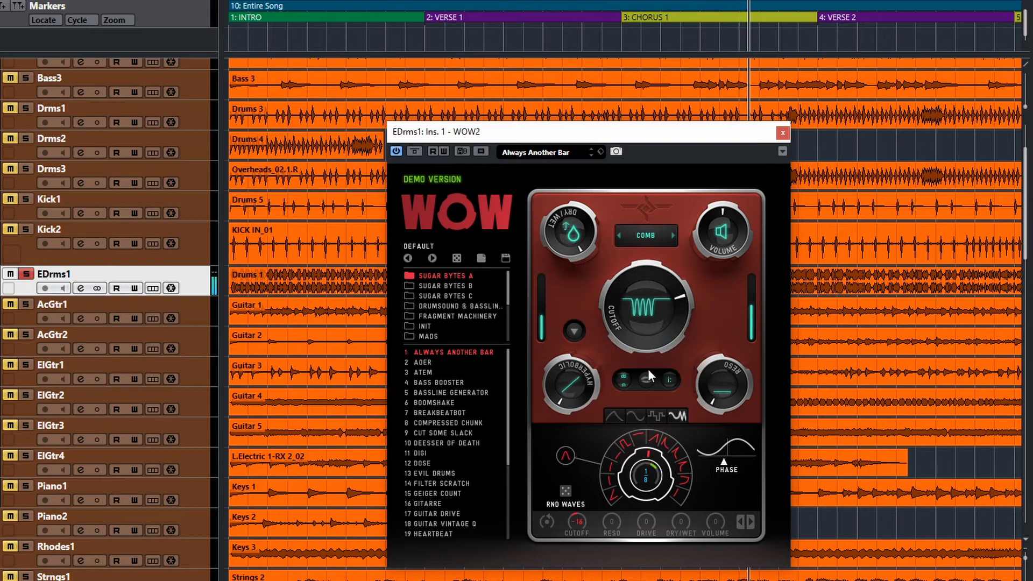
drag(698, 395, 703, 370)
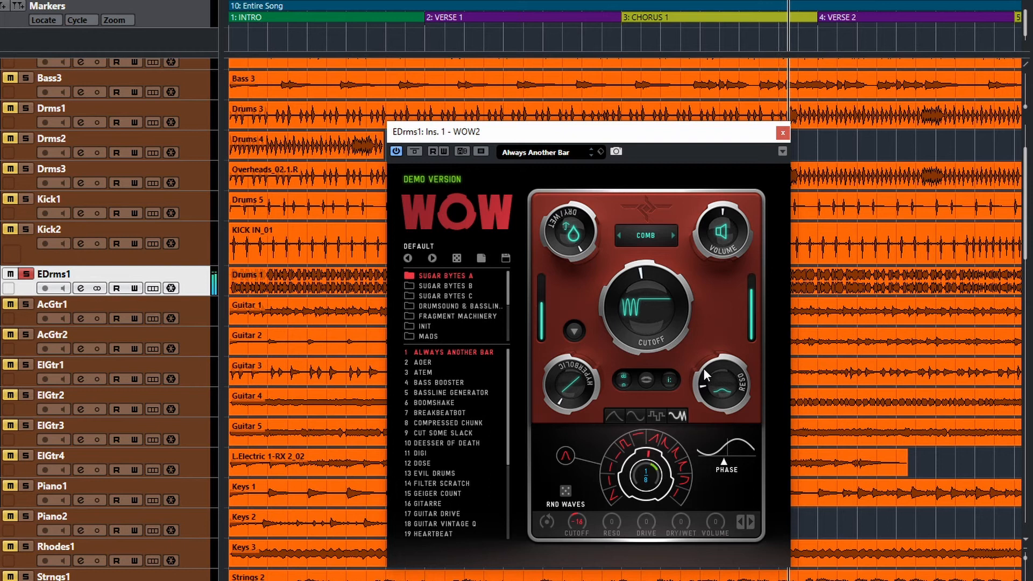
drag(635, 335, 632, 345)
Step: Turn down the output volume, raise the drive and change the drive type to Parabolic
drag(700, 244, 705, 266)
mouse_move(582, 379)
mouse_down()
mouse_move(582, 421)
mouse_move(583, 363)
mouse_move(573, 384)
mouse_up()
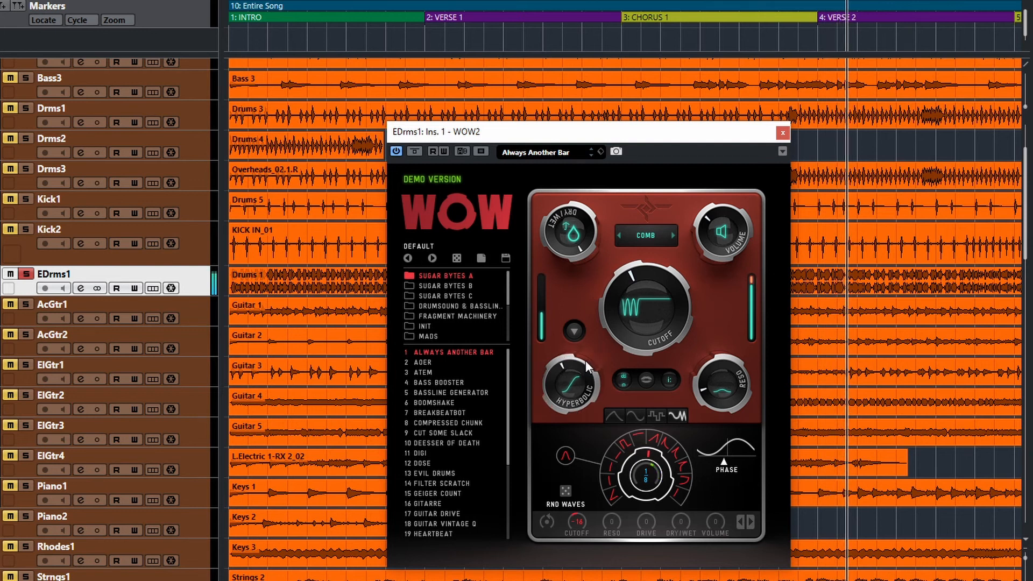
click(575, 330)
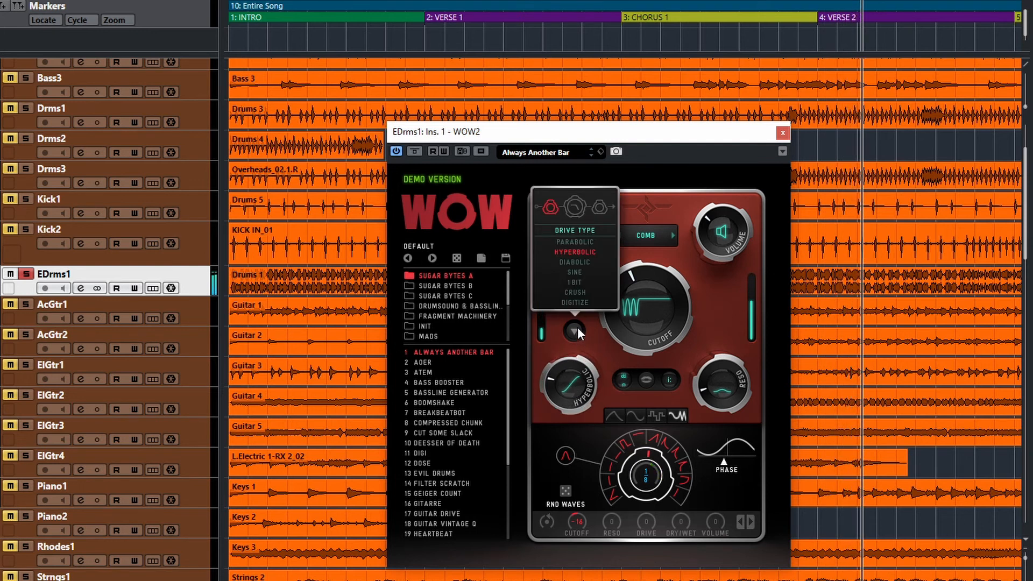
click(575, 242)
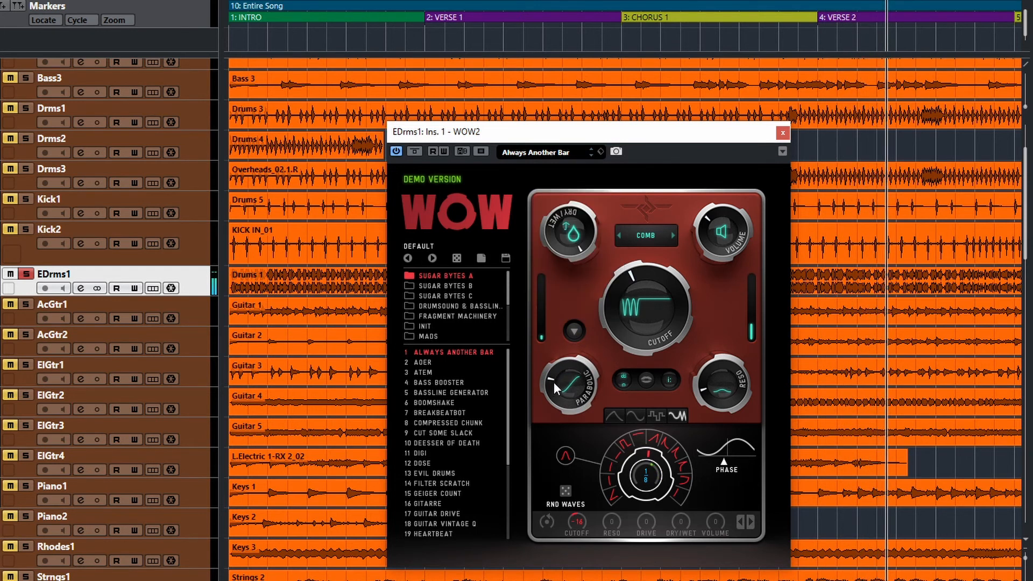
Step: Set the cutoff modulation to envelope follower -50, LFO -24, step sequencer -17 and wobbler -47, and stop playback
click(649, 323)
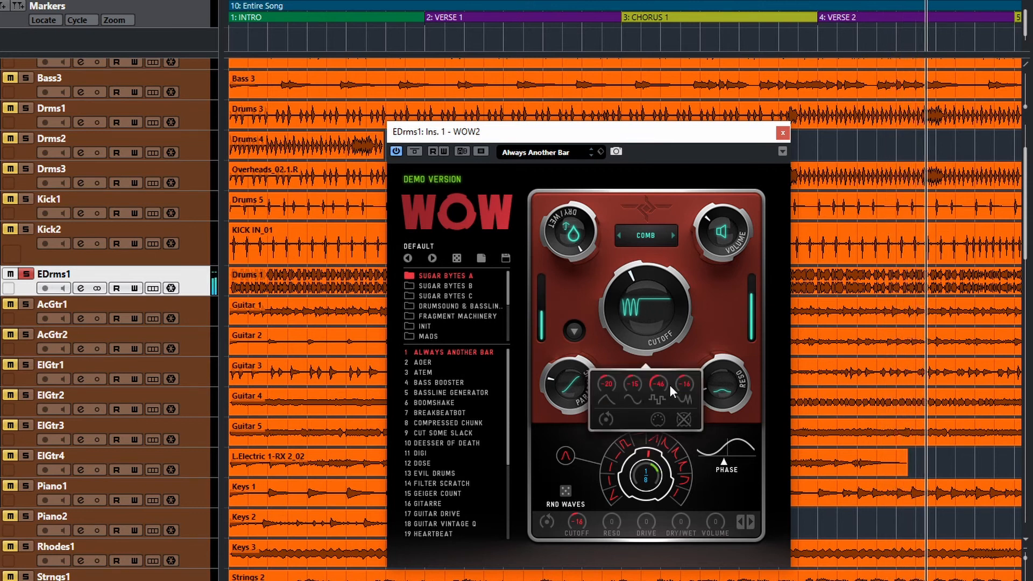
drag(680, 385, 658, 364)
click(628, 384)
drag(605, 383, 654, 381)
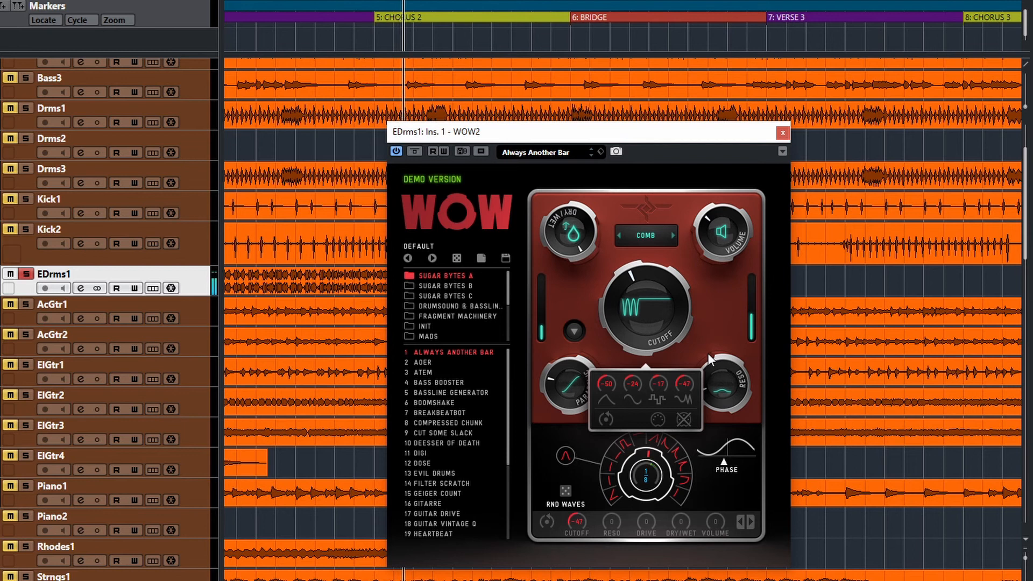
key(space)
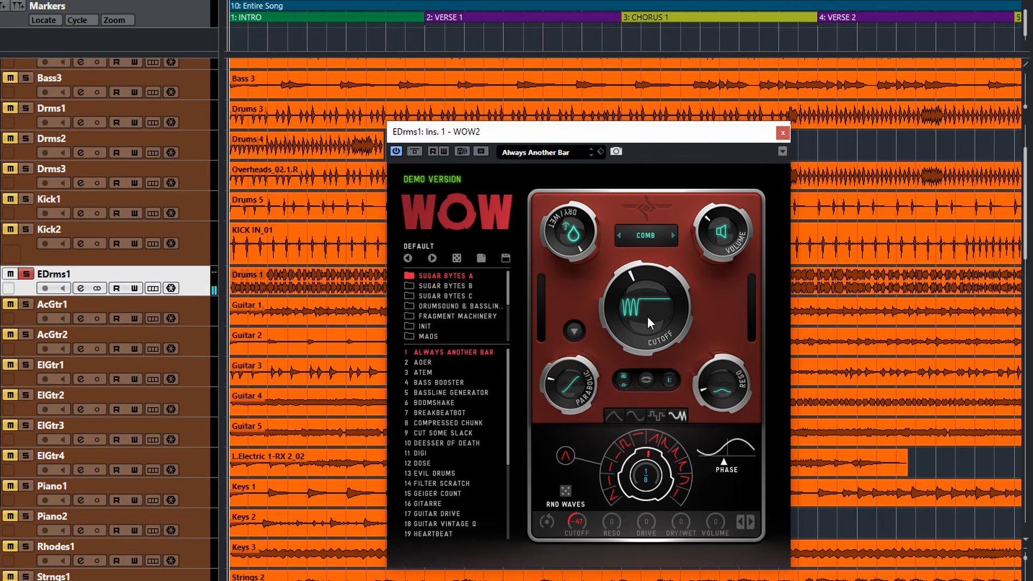
Step: Clear the cutoff's modulation, assign only the wobbler to it at -44, and play the track
click(607, 420)
mouse_move(638, 317)
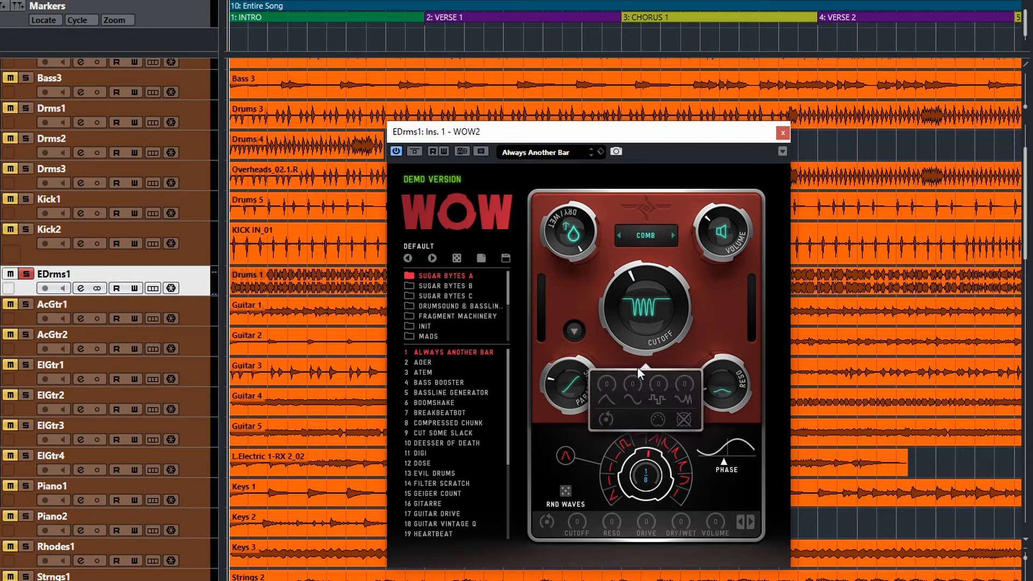
drag(678, 381, 677, 418)
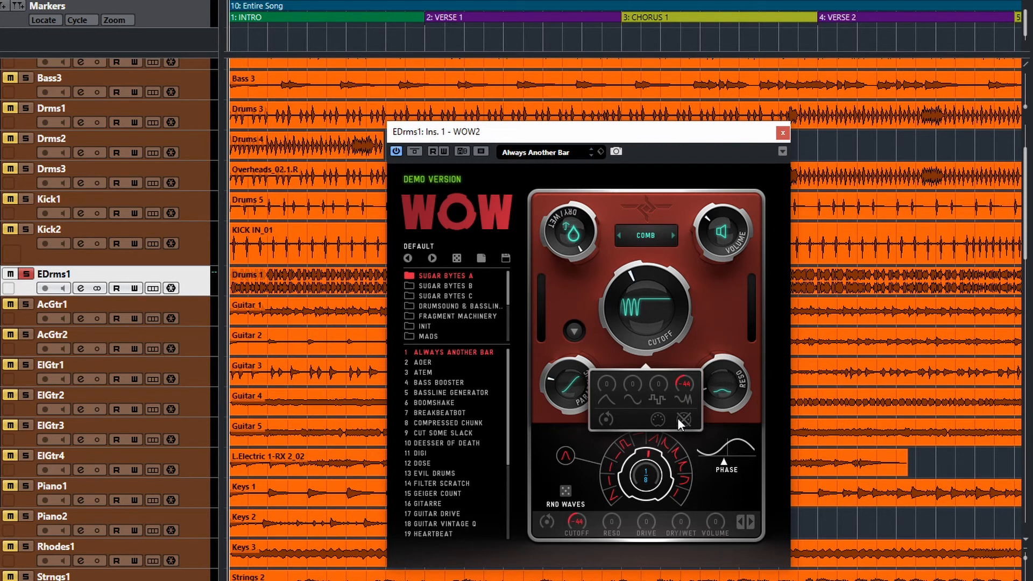
key(space)
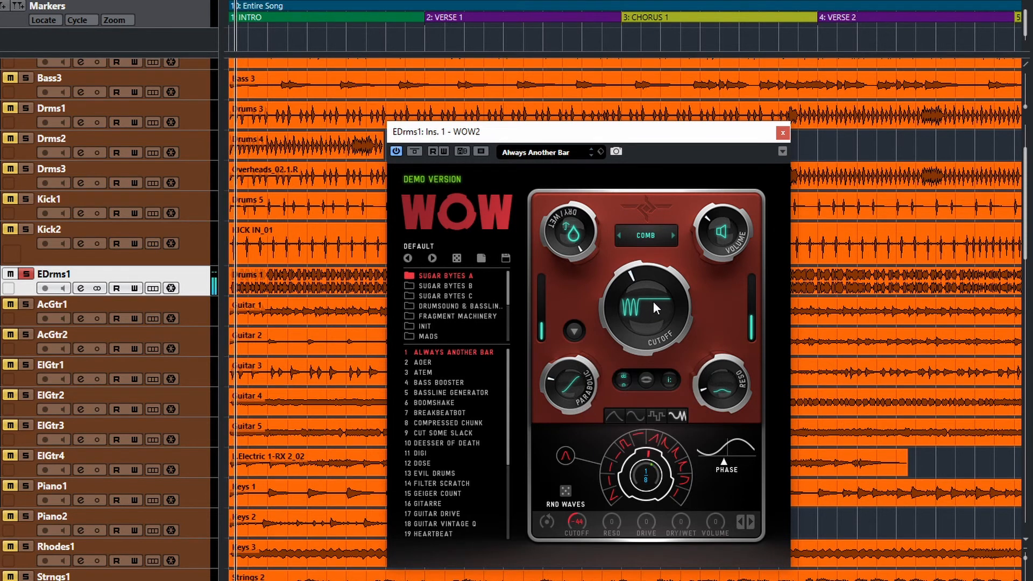
Step: Modulate the drive with the envelope follower at +50 and raise the follower's gain
mouse_move(561, 390)
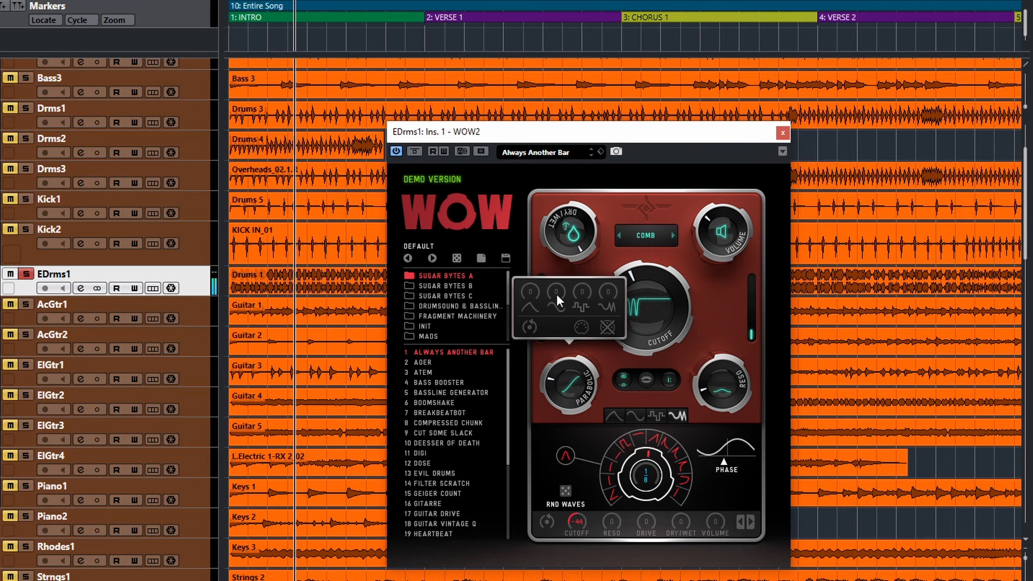
drag(530, 294, 528, 250)
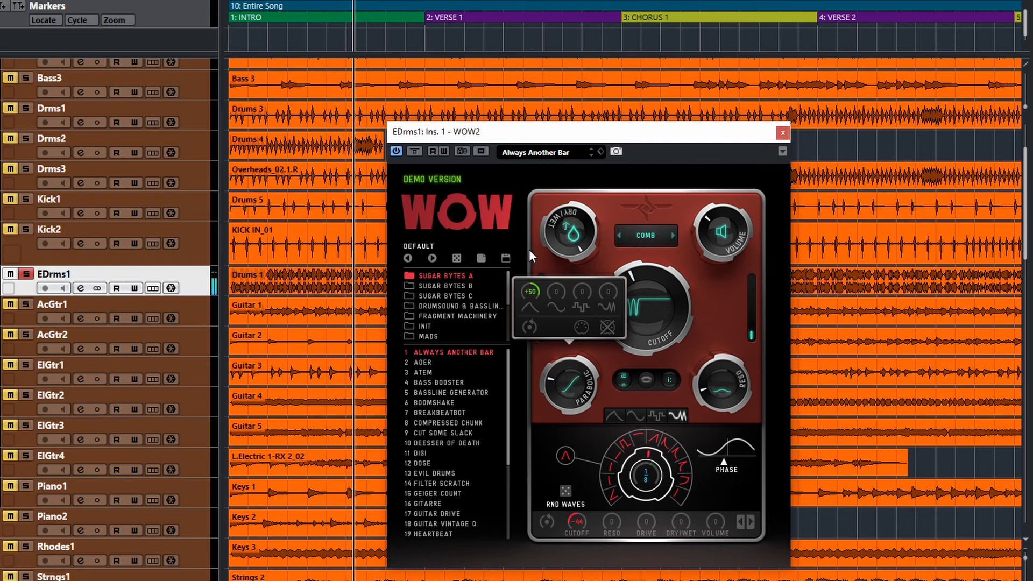
click(613, 420)
drag(547, 455, 544, 441)
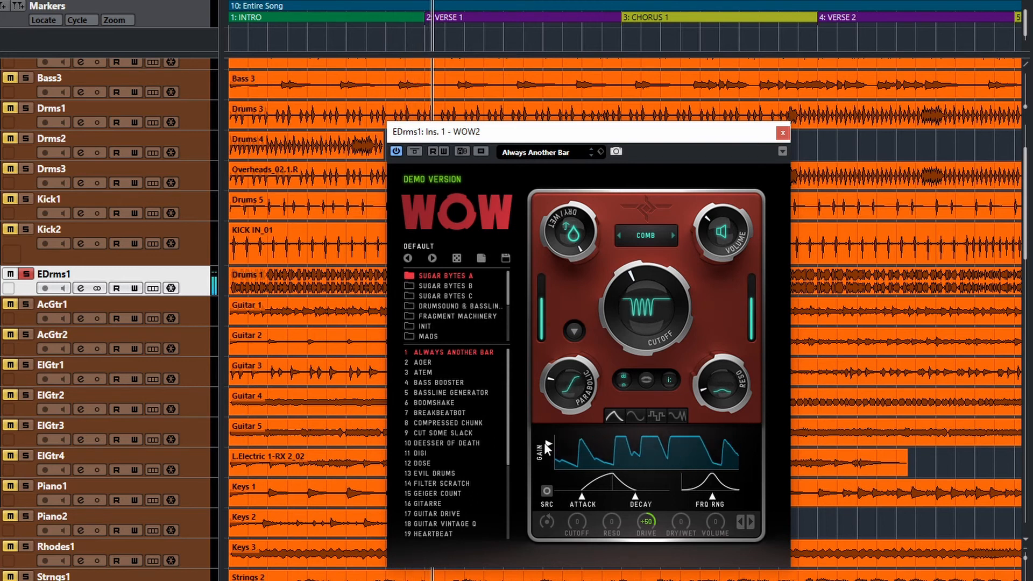
Step: Lengthen the envelope follower's attack, shift its frequency range upward, and try out the drive amount
drag(584, 494, 633, 495)
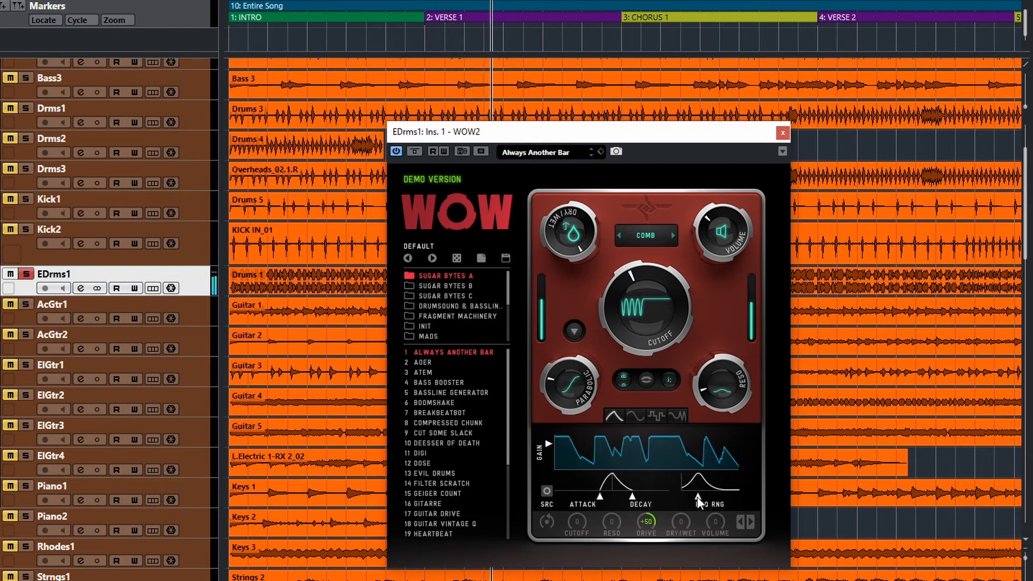
drag(713, 500, 727, 501)
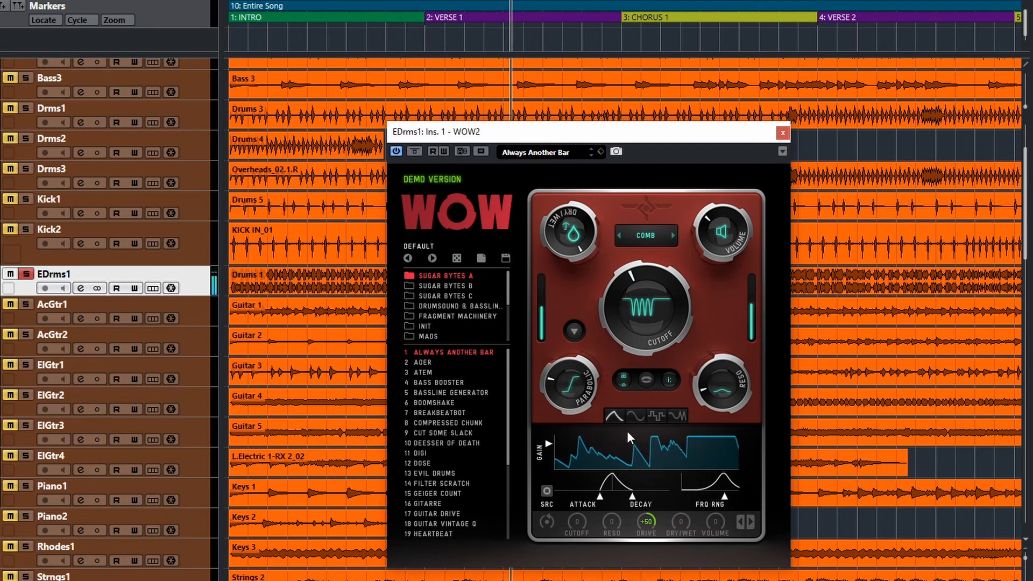
drag(550, 399, 577, 389)
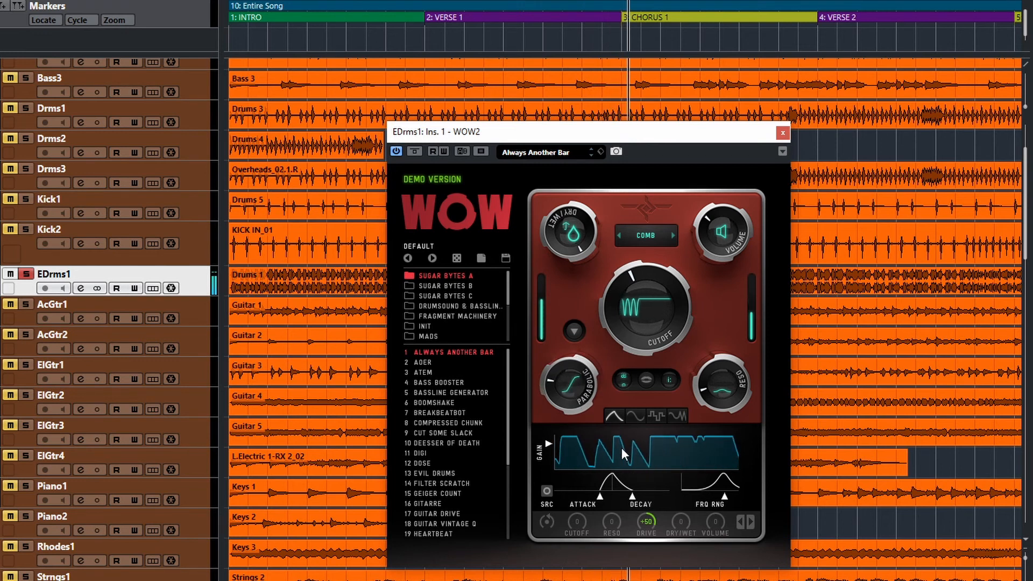
Step: Modulate the resonance with the LFO at +42 and change the LFO to a sine wave
mouse_move(723, 390)
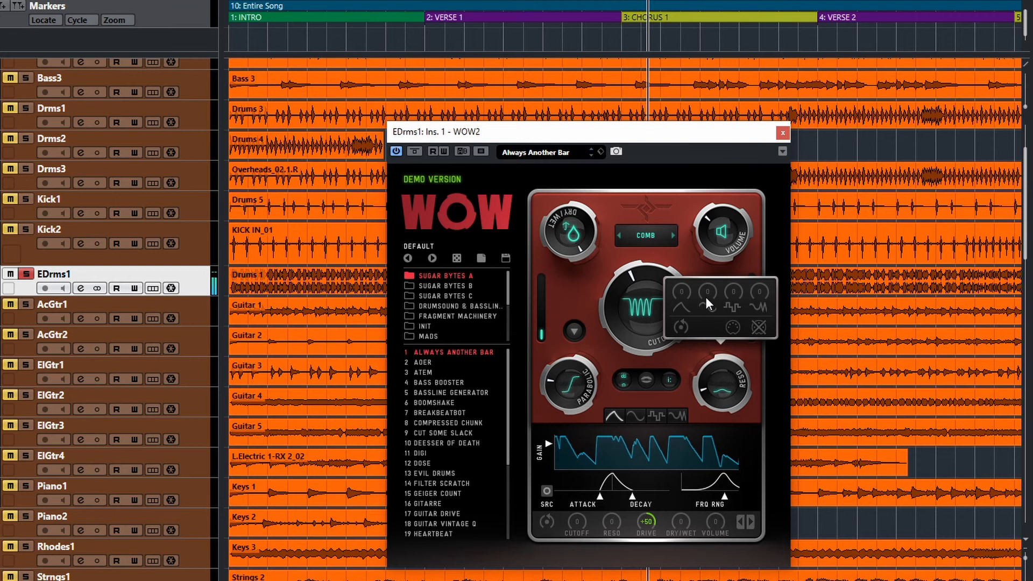
drag(707, 294, 711, 260)
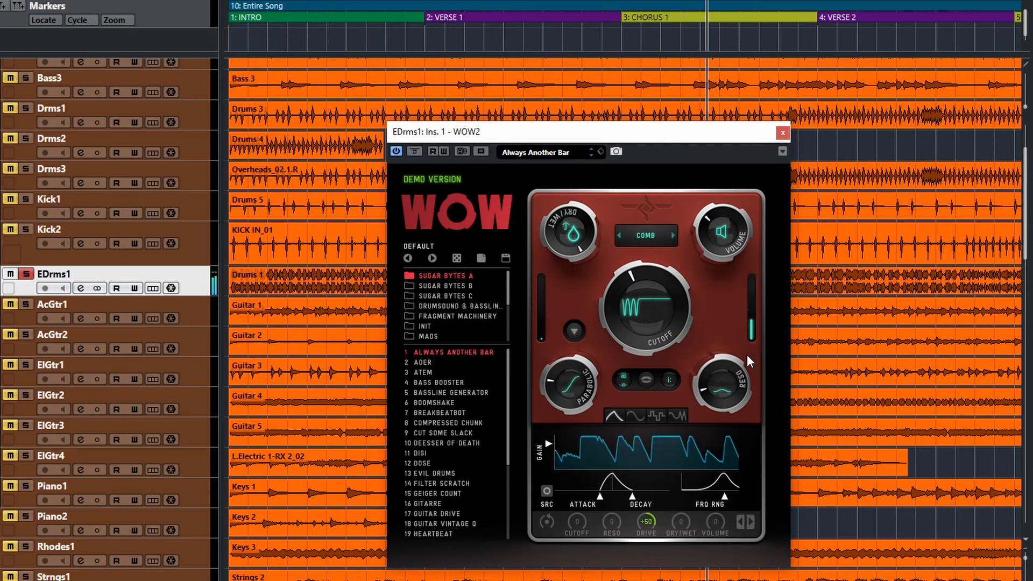
click(634, 416)
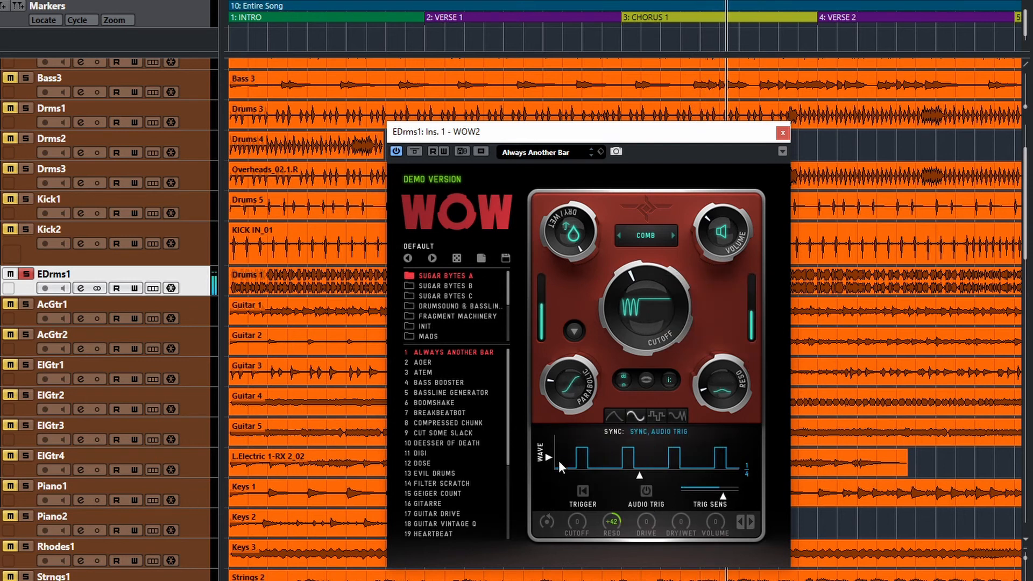
mouse_move(546, 457)
mouse_down()
mouse_move(552, 438)
mouse_move(554, 472)
mouse_up()
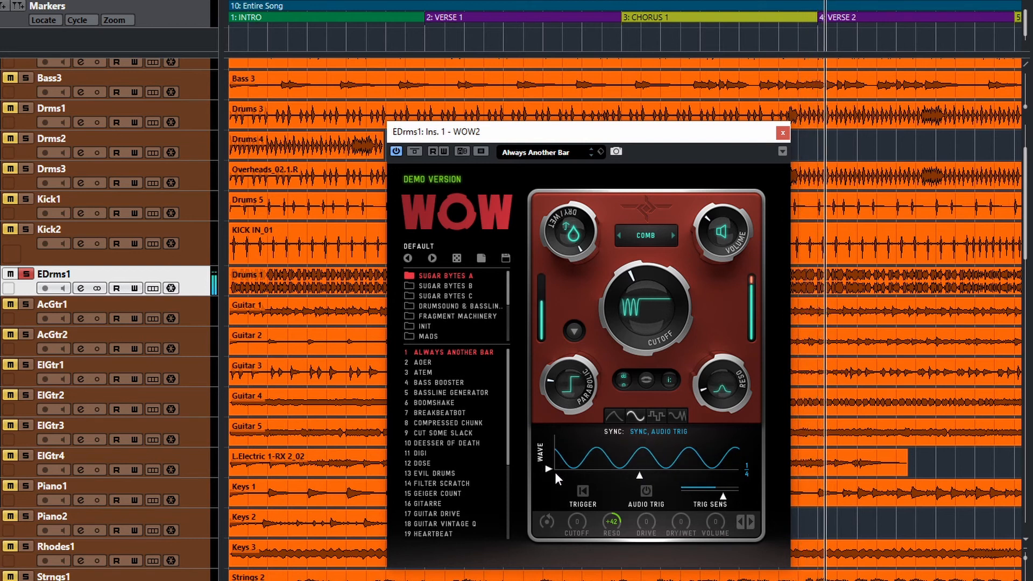
Step: Lower the output volume slightly, enable the LFO's audio trigger, and adjust its waveform to a pulse
mouse_move(716, 240)
mouse_down()
mouse_move(706, 264)
mouse_move(707, 249)
mouse_up()
drag(551, 463, 545, 453)
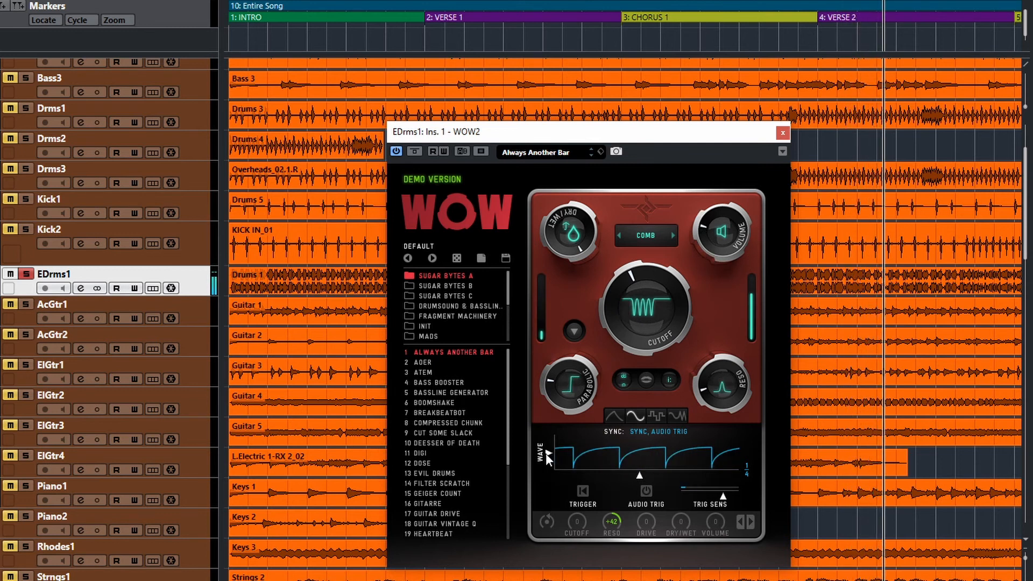
click(645, 492)
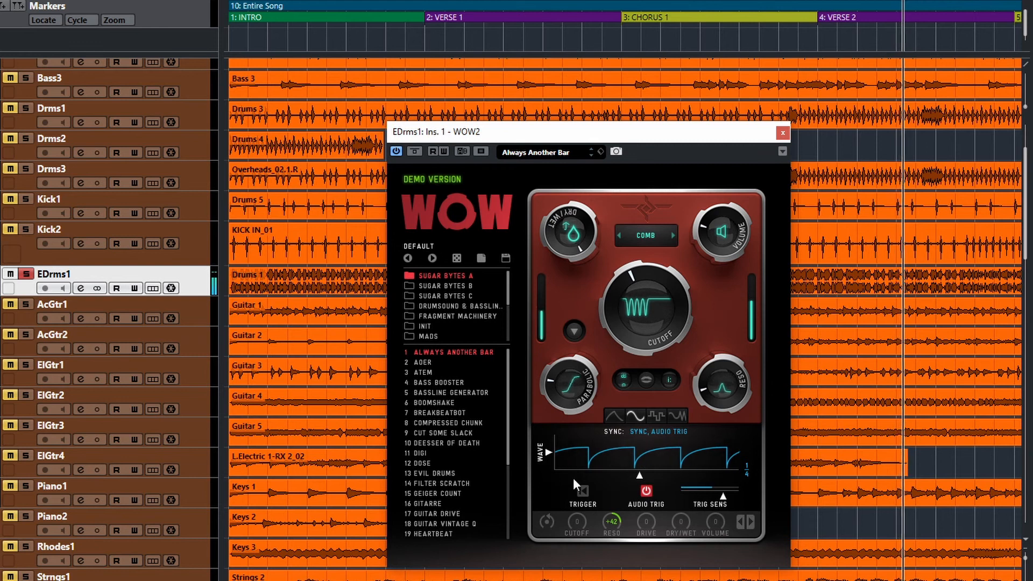
drag(549, 452, 550, 456)
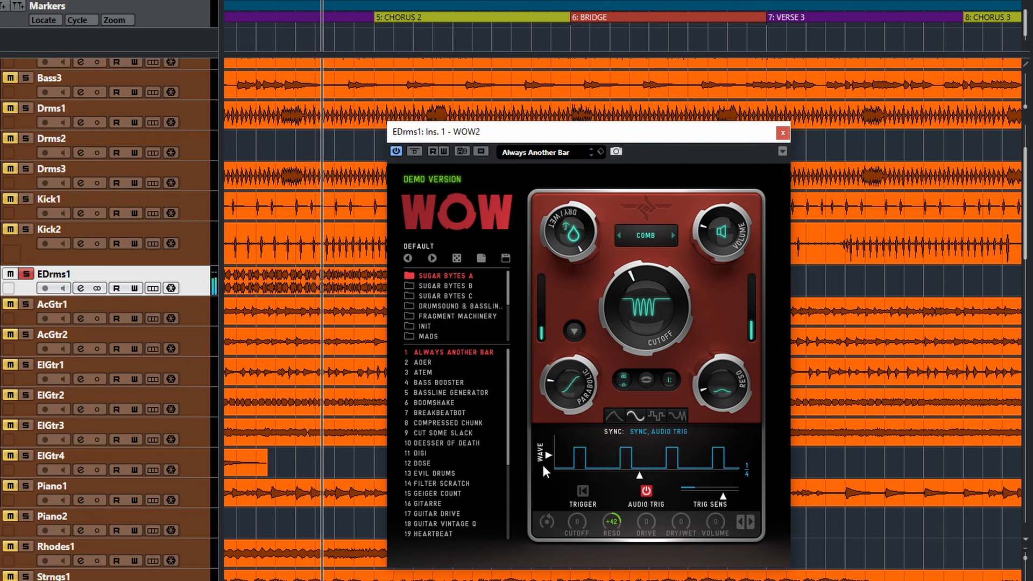
Step: Fine-tune the LFO's pulse waveform, stop playback, and enable the vowel filter
drag(549, 455, 550, 454)
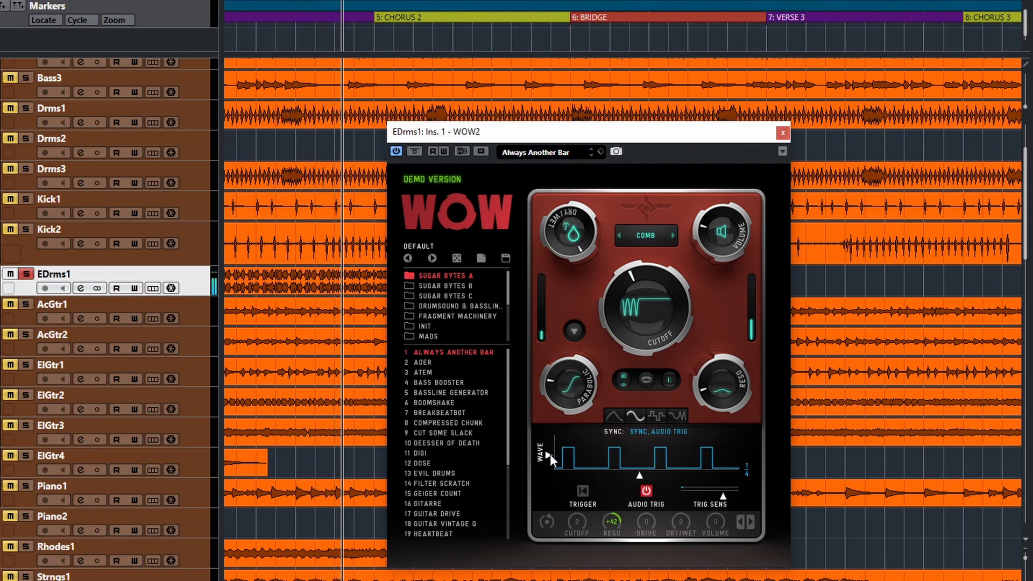
key(space)
click(646, 380)
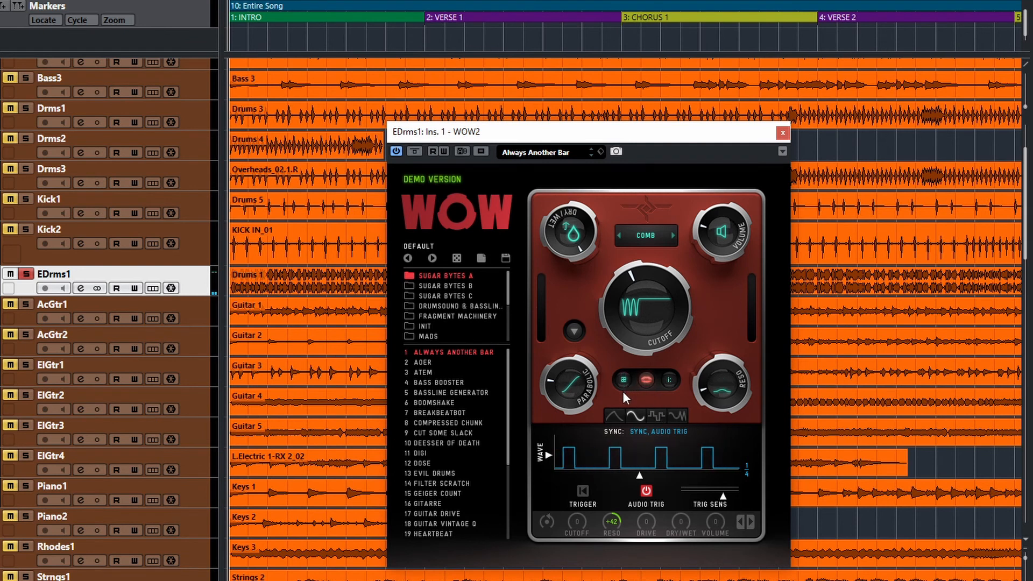
Step: Modulate the first vowel with the step sequencer at +44, then raise that amount further during playback
click(624, 380)
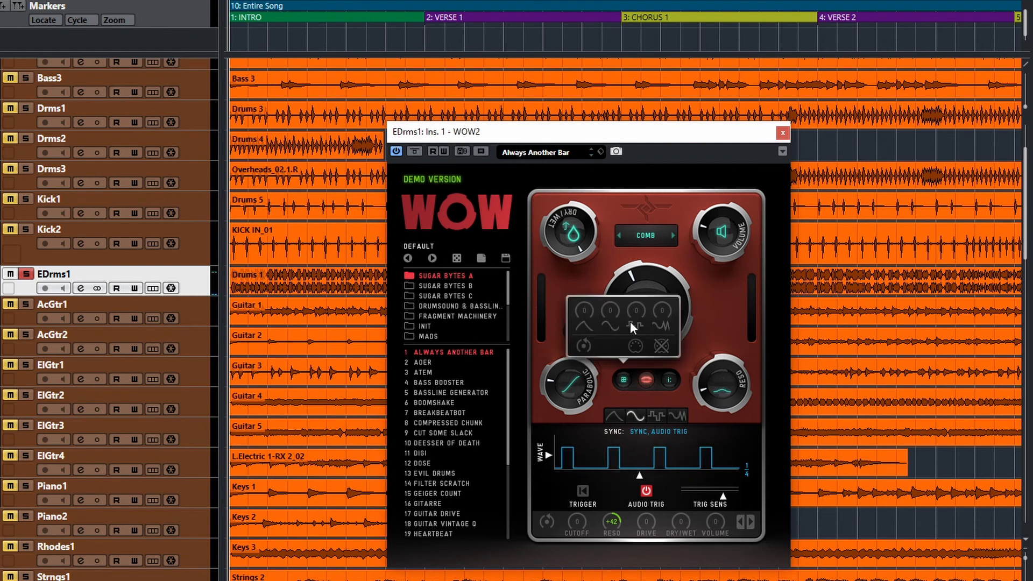
drag(637, 312, 646, 273)
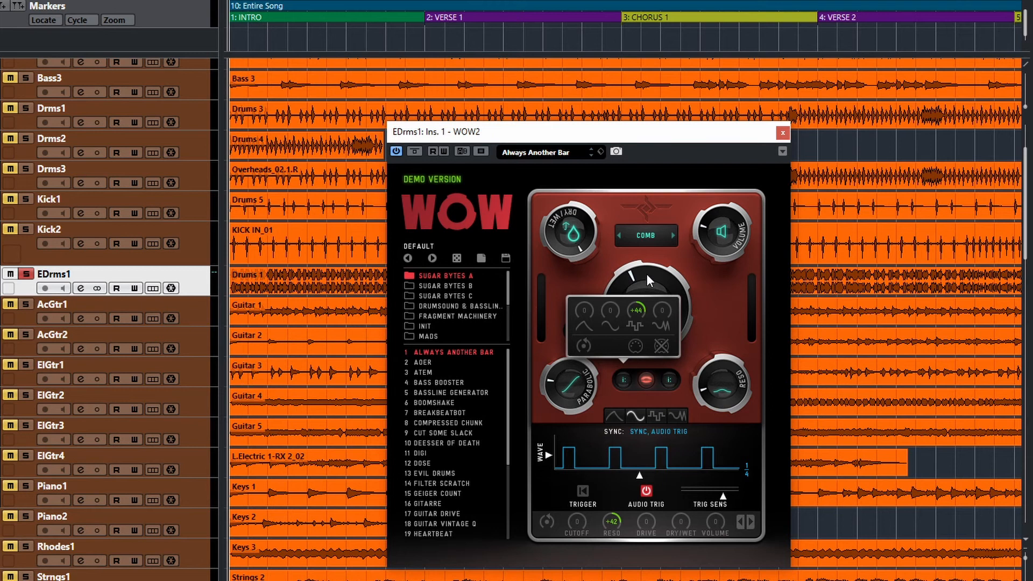
key(space)
drag(637, 315, 637, 298)
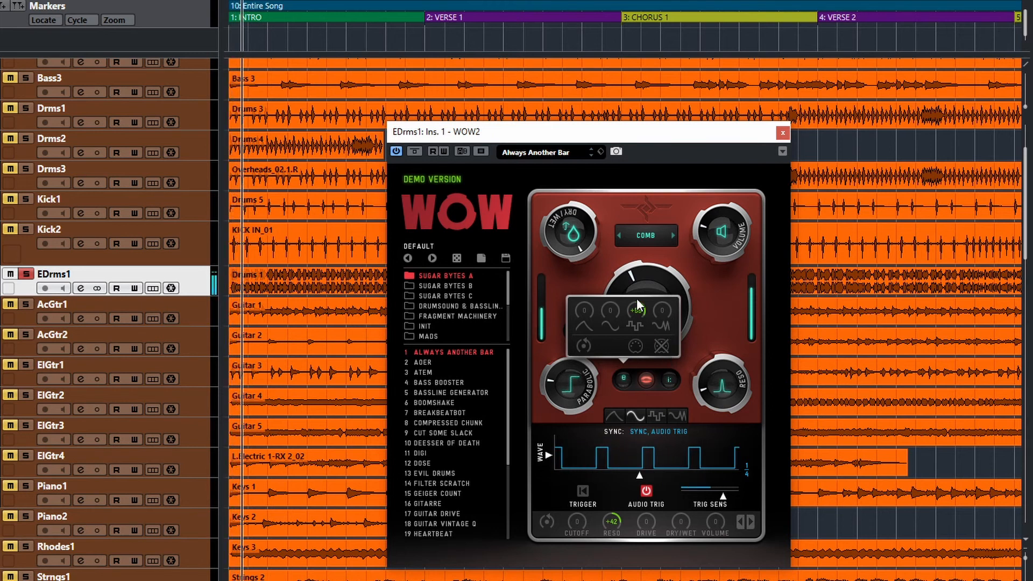
Step: Modulate the second vowel with the step sequencer while the drum track plays
click(670, 381)
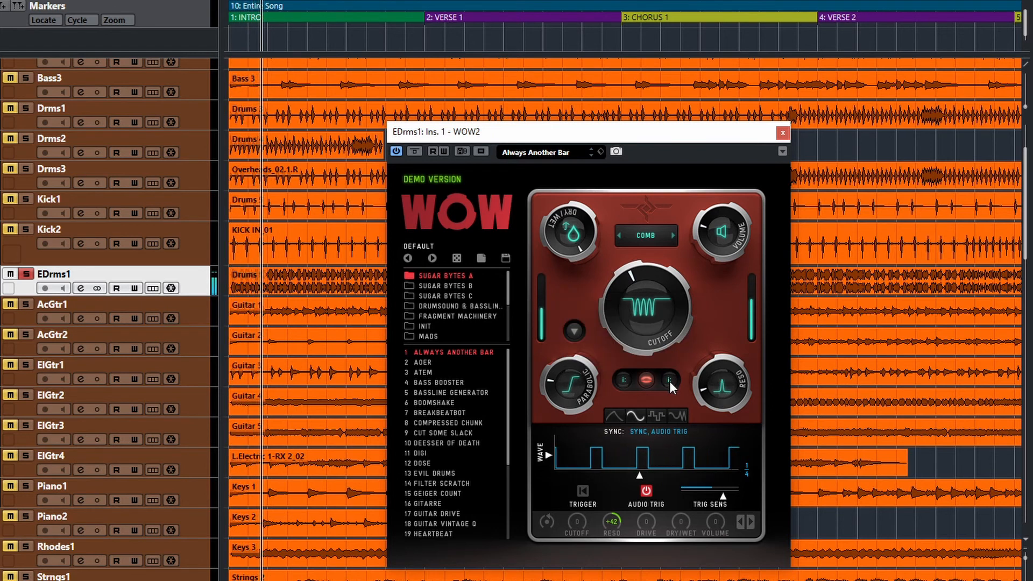
drag(679, 310, 679, 337)
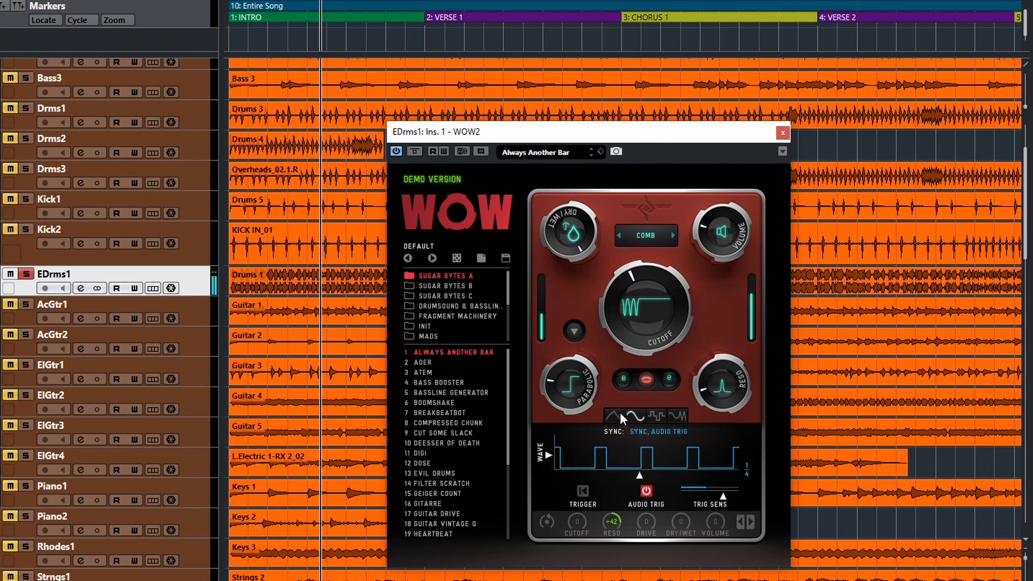
click(619, 387)
click(671, 379)
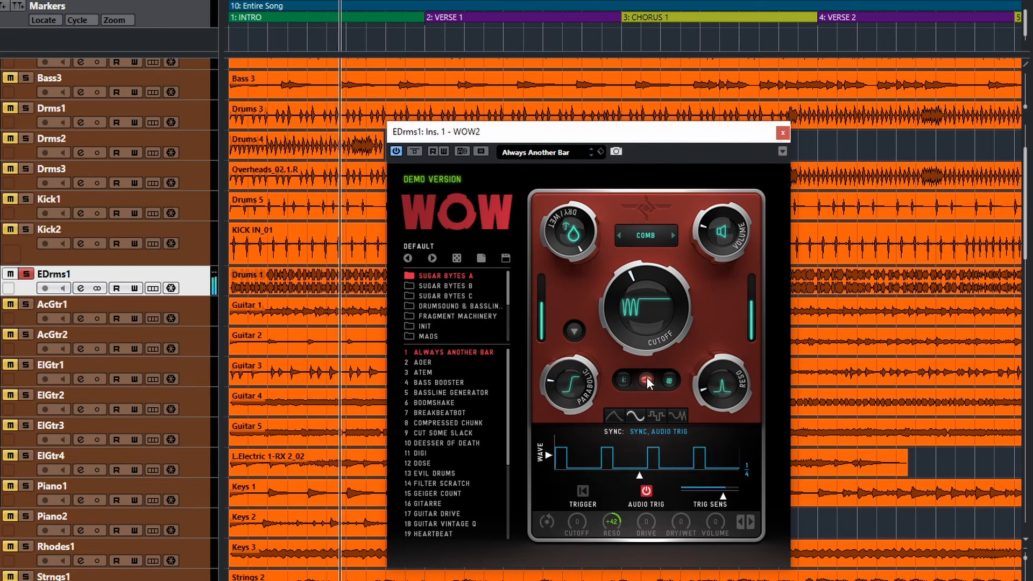
Step: Compare the drum sound with the vowel filter switched off and on
click(648, 381)
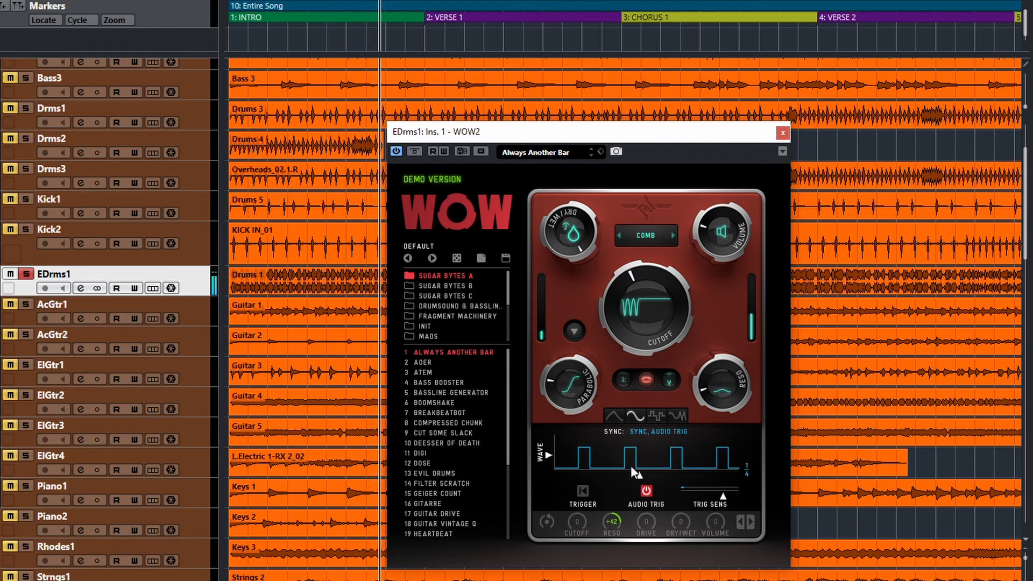
click(645, 382)
click(645, 383)
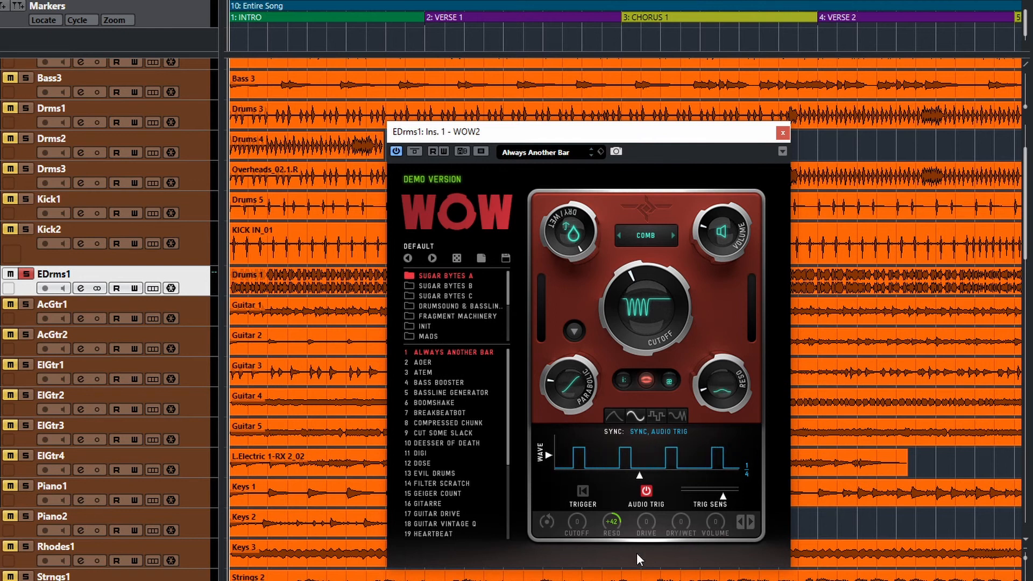
Step: Audition the Sugar Bytes A presets Always Another Bar, AOER, Atem, Bass Booster, Bassline Generator and Boomshake on the drums
mouse_move(613, 523)
click(442, 353)
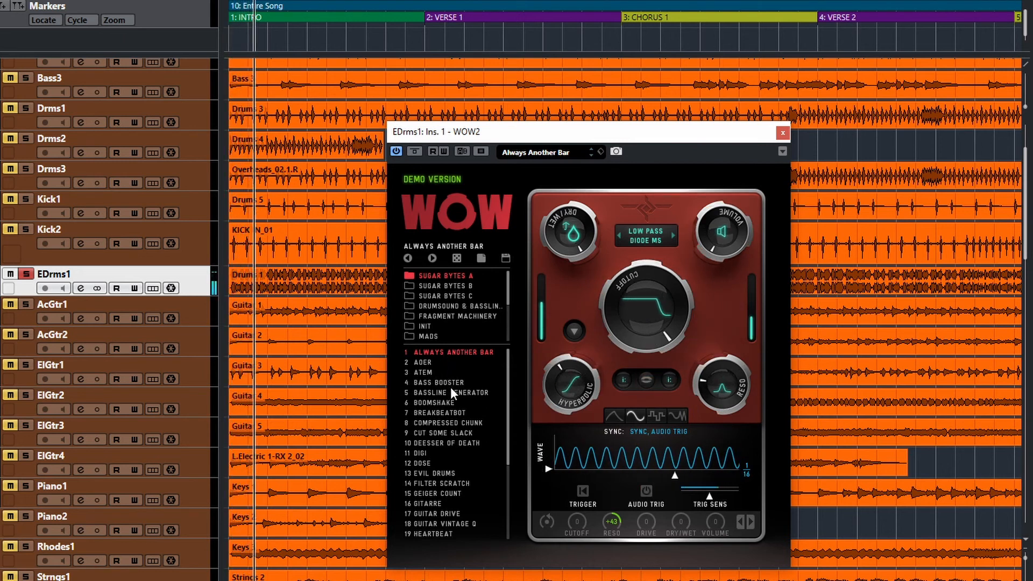
click(422, 362)
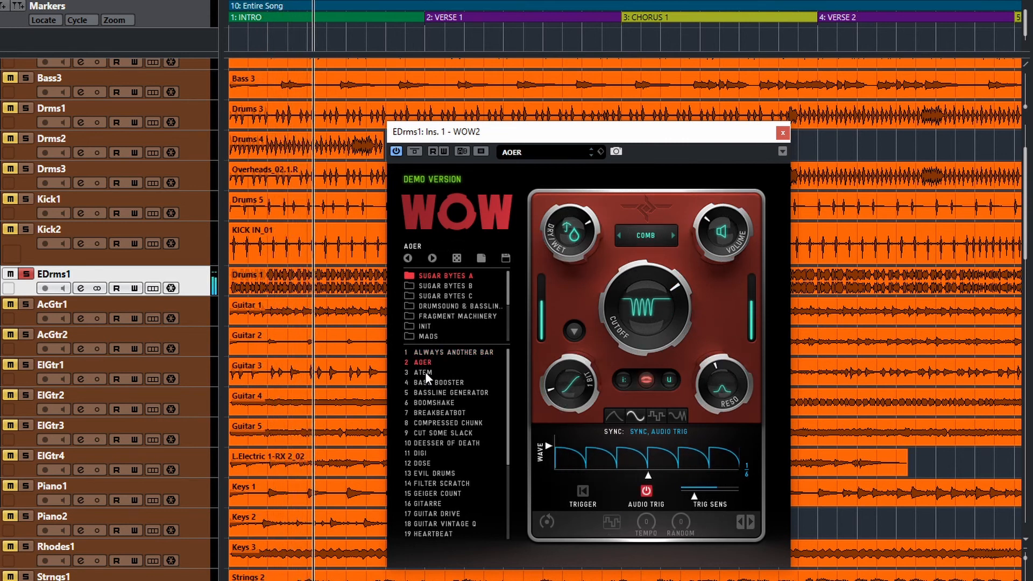
click(423, 372)
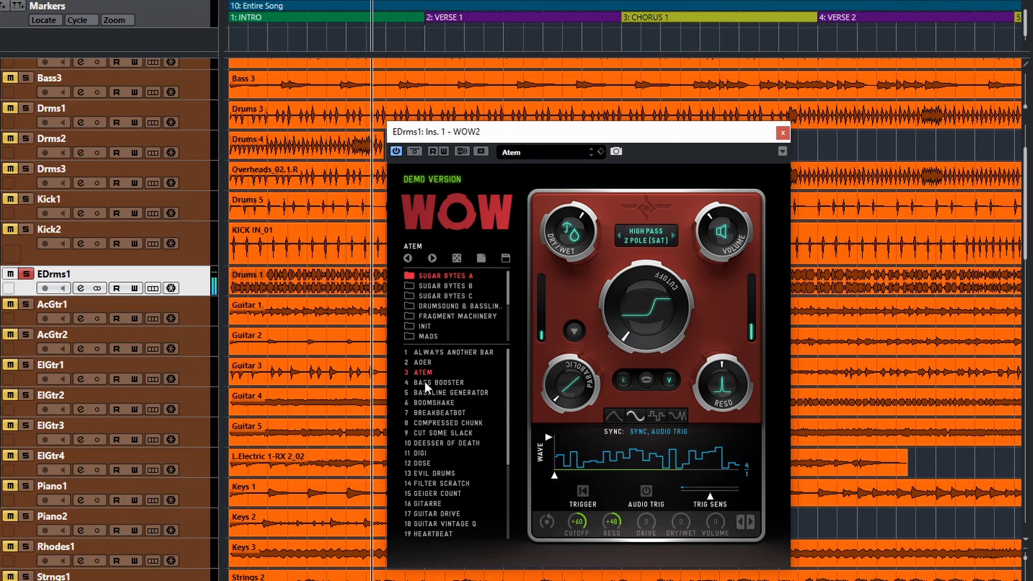
click(425, 383)
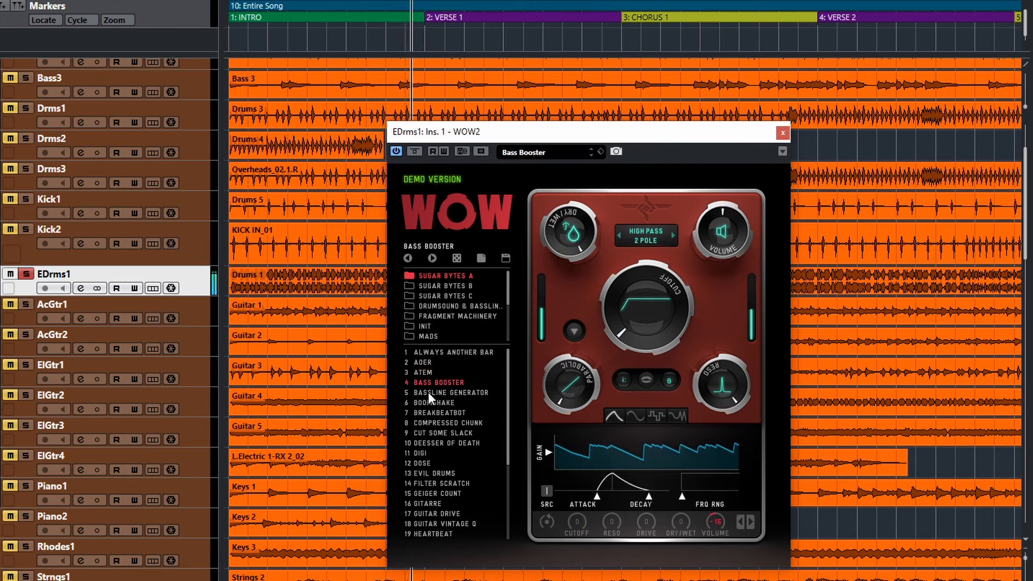
click(429, 394)
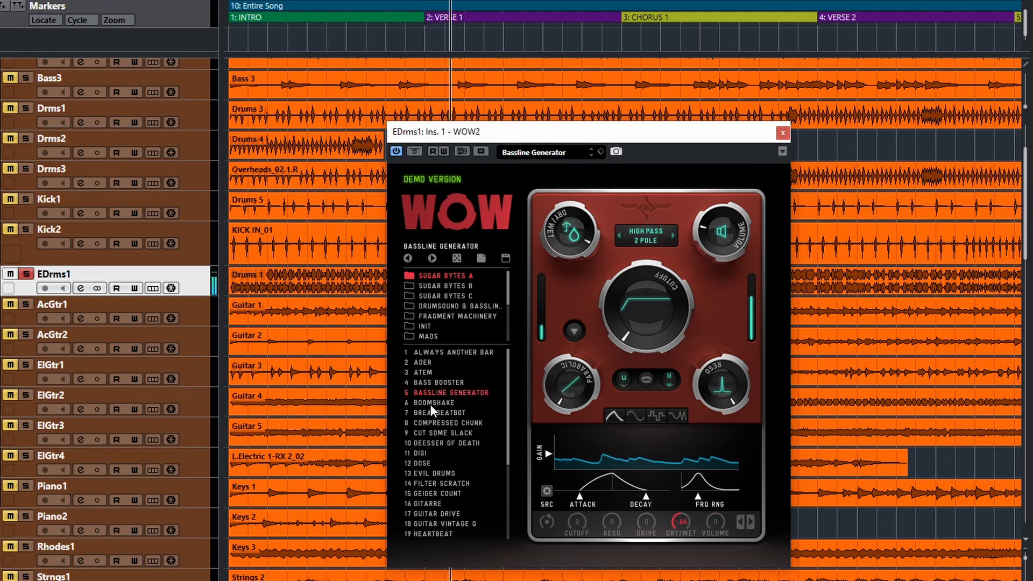
click(435, 401)
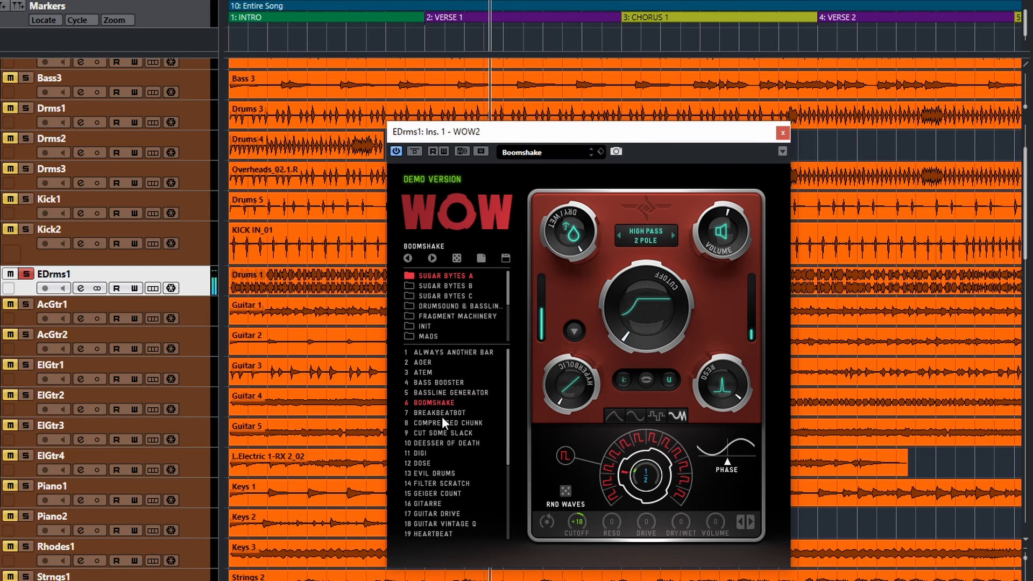
Step: Audition the presets Breakbeatbot, Compressed Chunk, Cut Some Slack, Deesser of Death, Digi and Dose
click(448, 412)
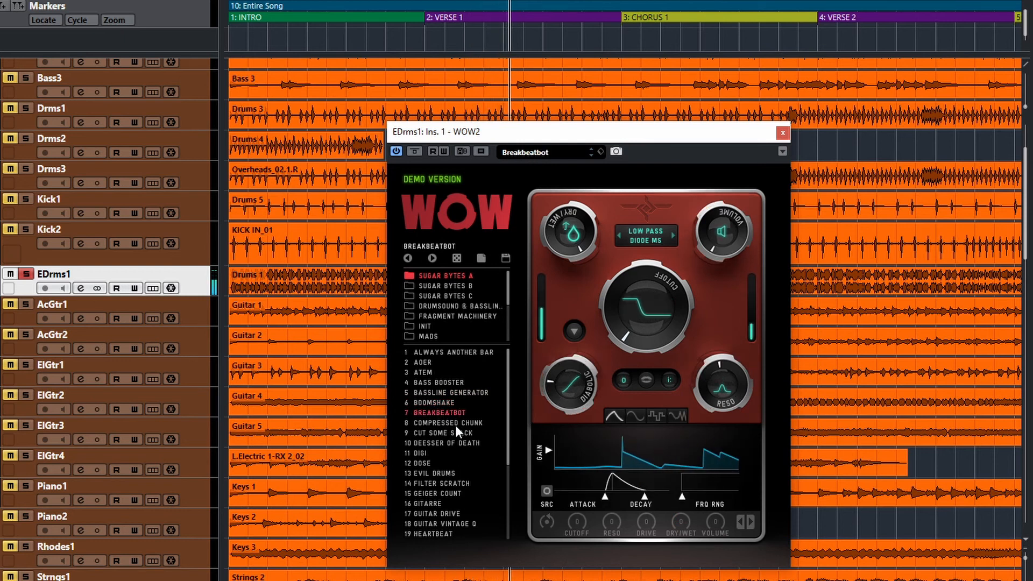
click(455, 425)
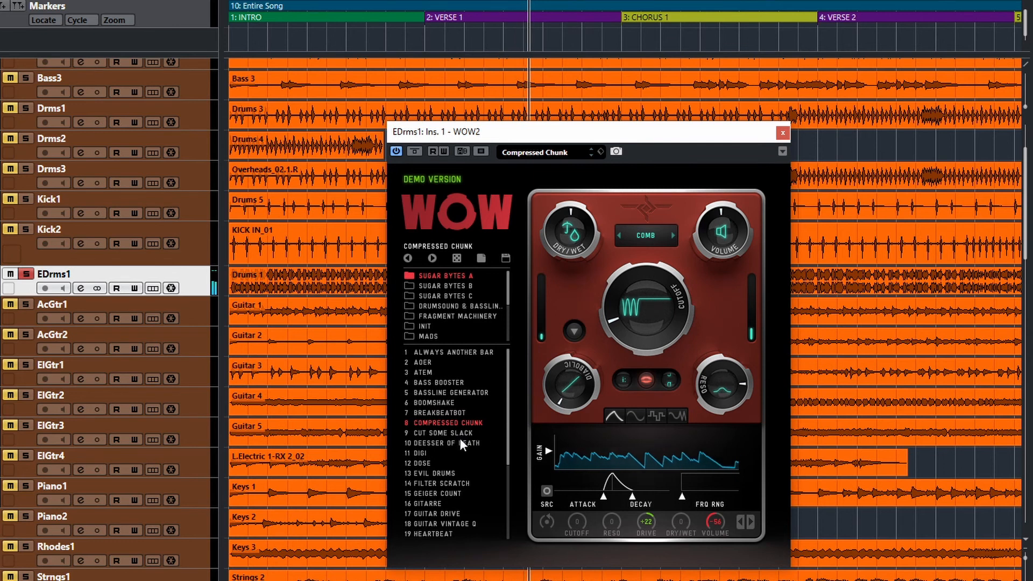
click(450, 433)
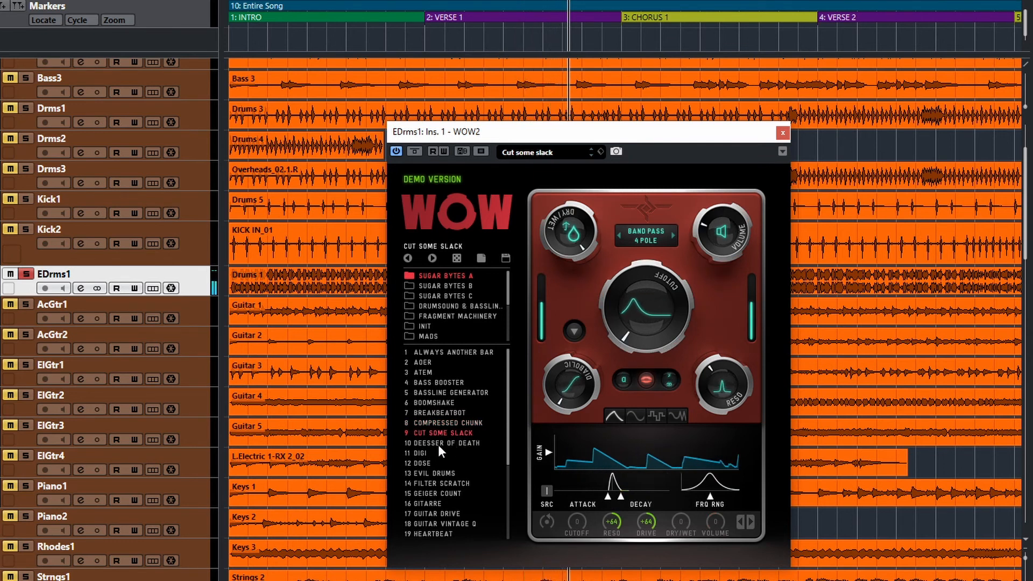
click(438, 443)
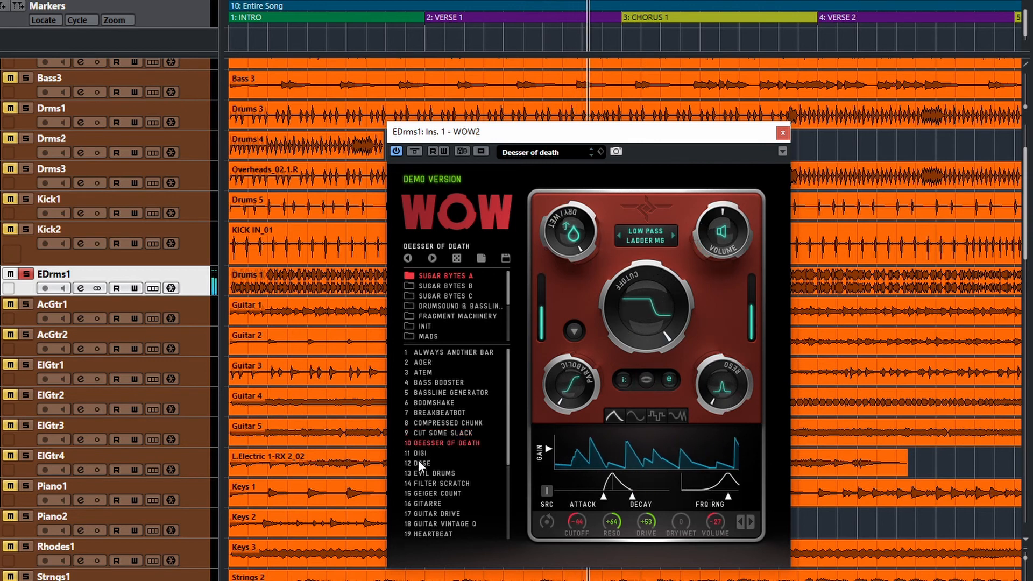
click(419, 454)
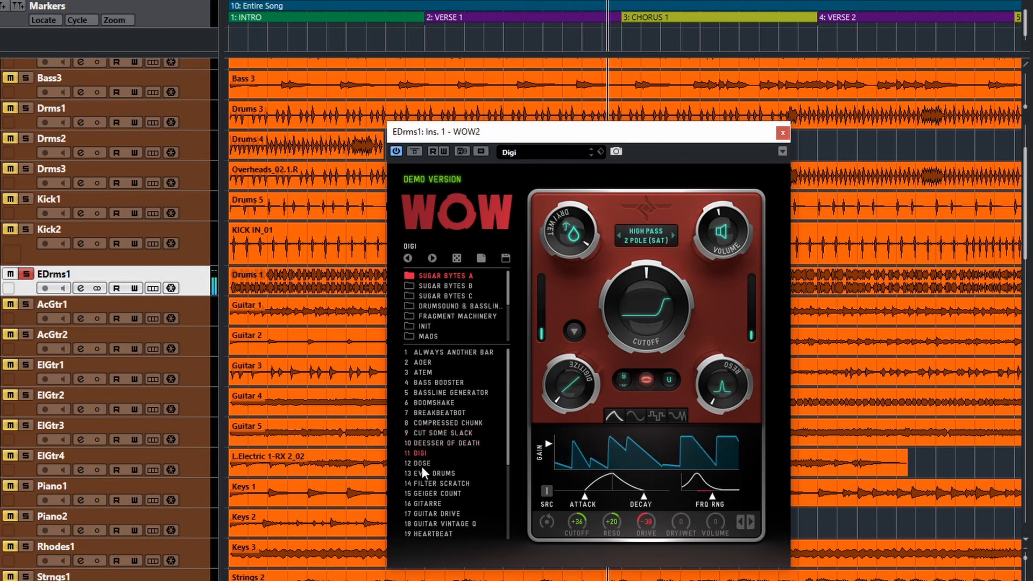
click(421, 466)
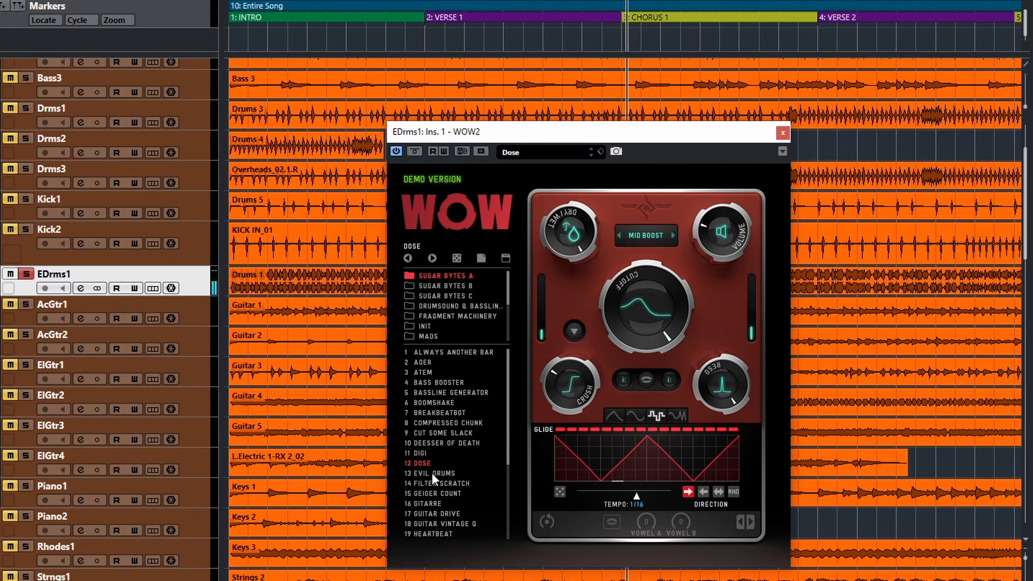
Step: Audition the presets Evil Drums, Filter Scratch, Geiger Count, Gitarre, Guitar Drive and Guitar Vintage Q
click(434, 473)
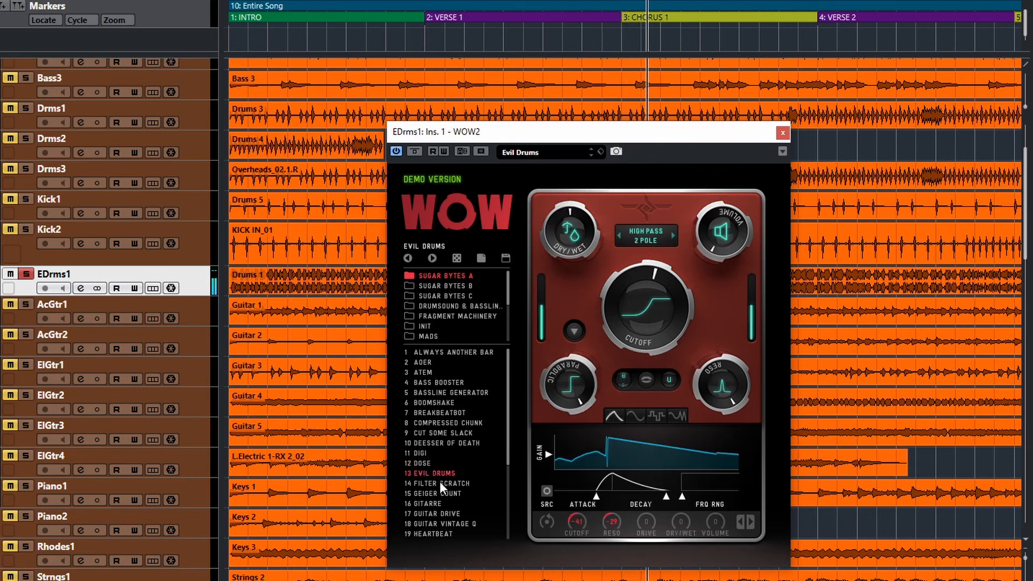
click(441, 484)
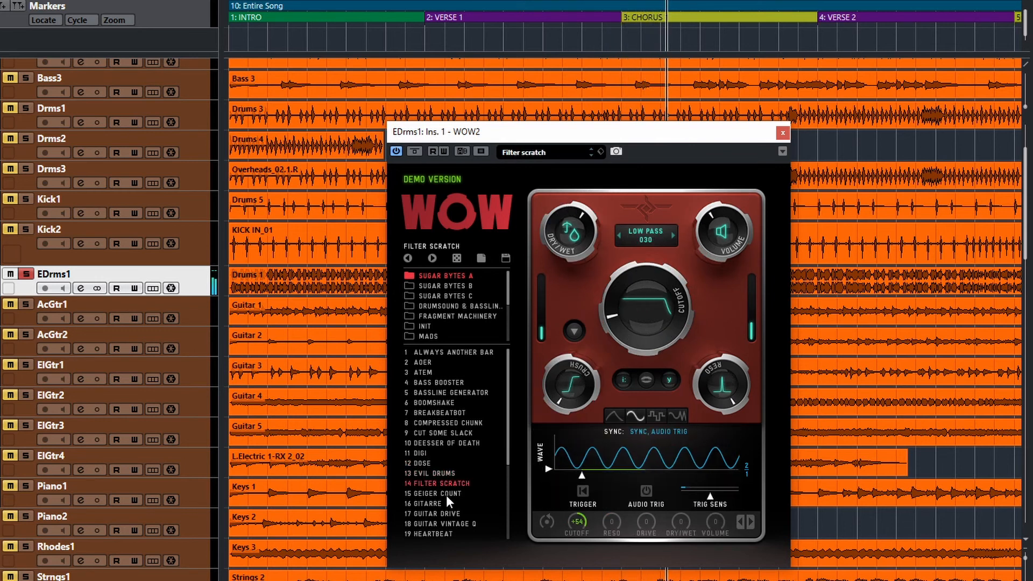
click(444, 494)
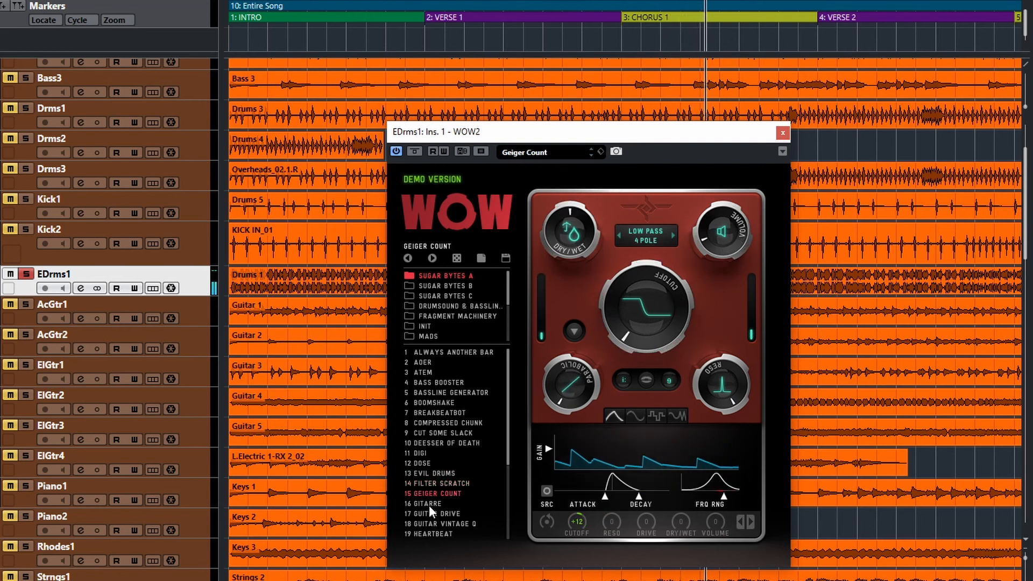
click(428, 506)
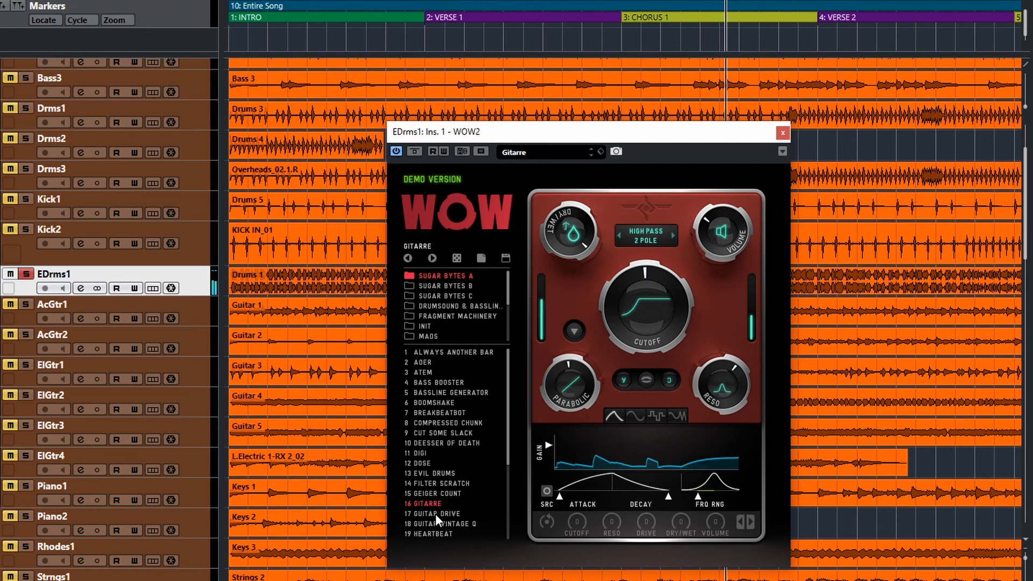
click(435, 514)
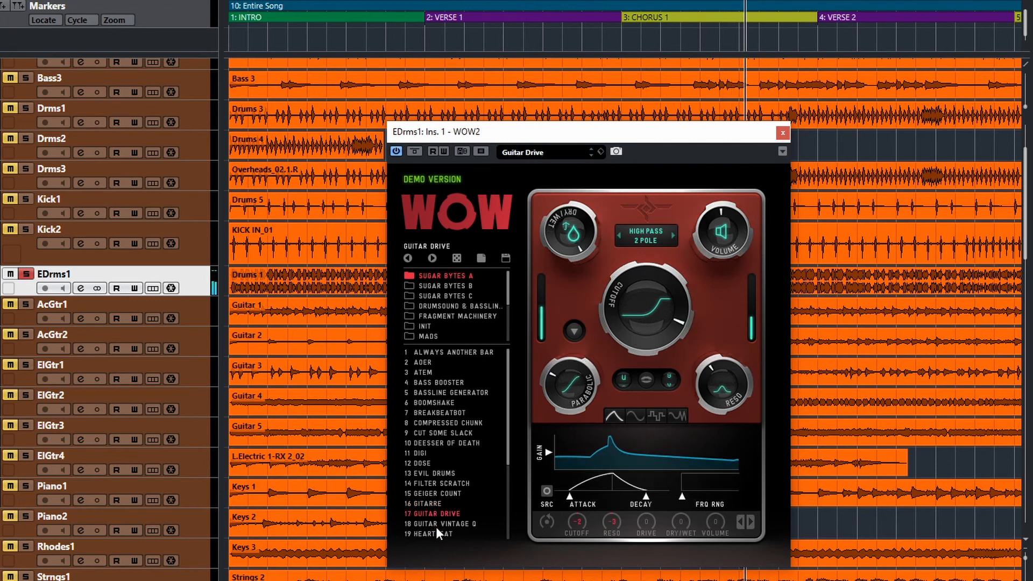
click(436, 526)
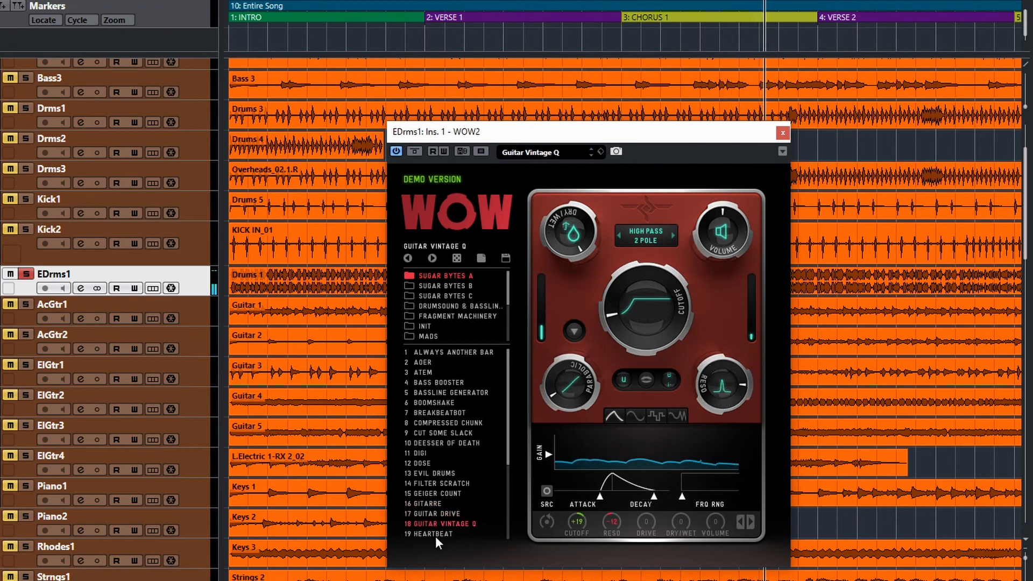
Step: Audition the presets Heartbeat, Messerschliff and Mikes Drums further down the Sugar Bytes A bank
click(440, 535)
scroll(462, 501, down, 1)
scroll(460, 501, down, 1)
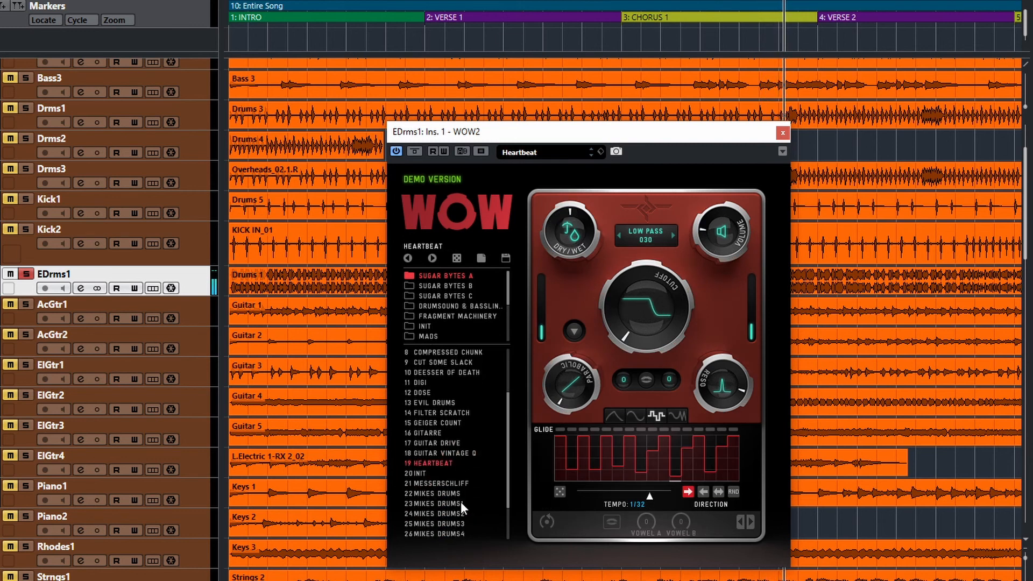
click(456, 483)
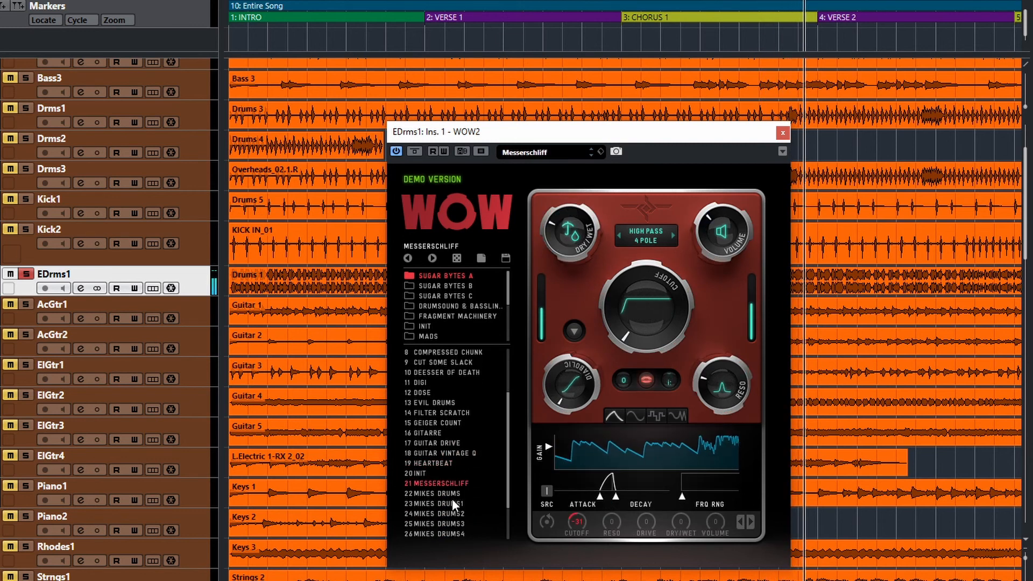
click(451, 493)
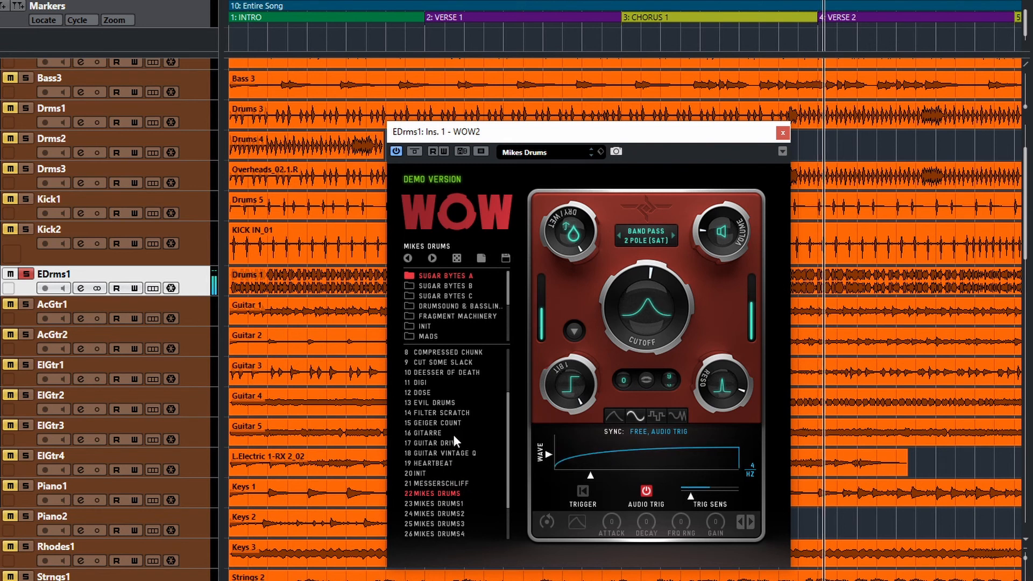
Step: Switch to the Sugar Bytes B bank and load Bassliner, Blase, BP Follower and Bubblemaker in turn
click(445, 287)
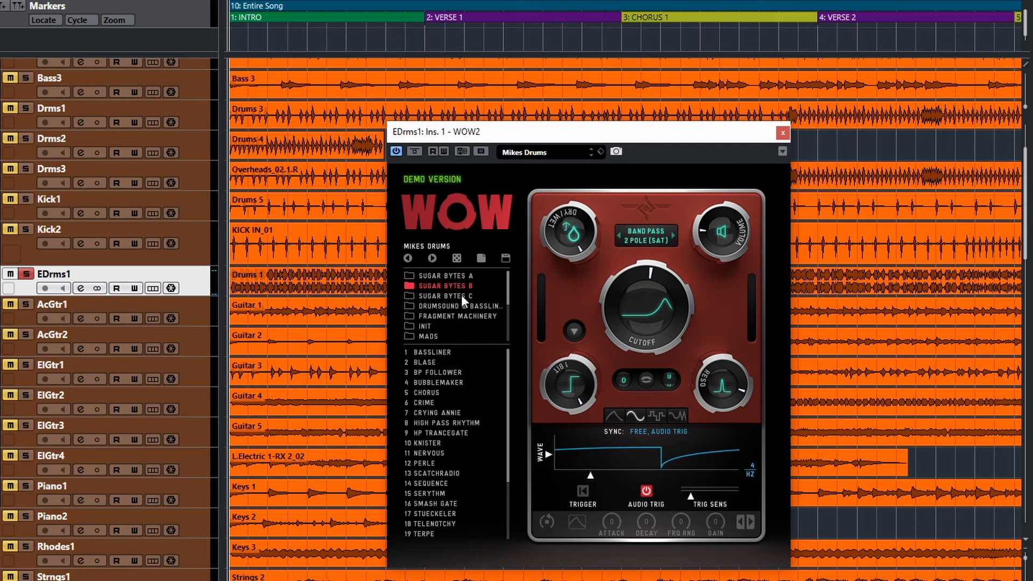
click(441, 353)
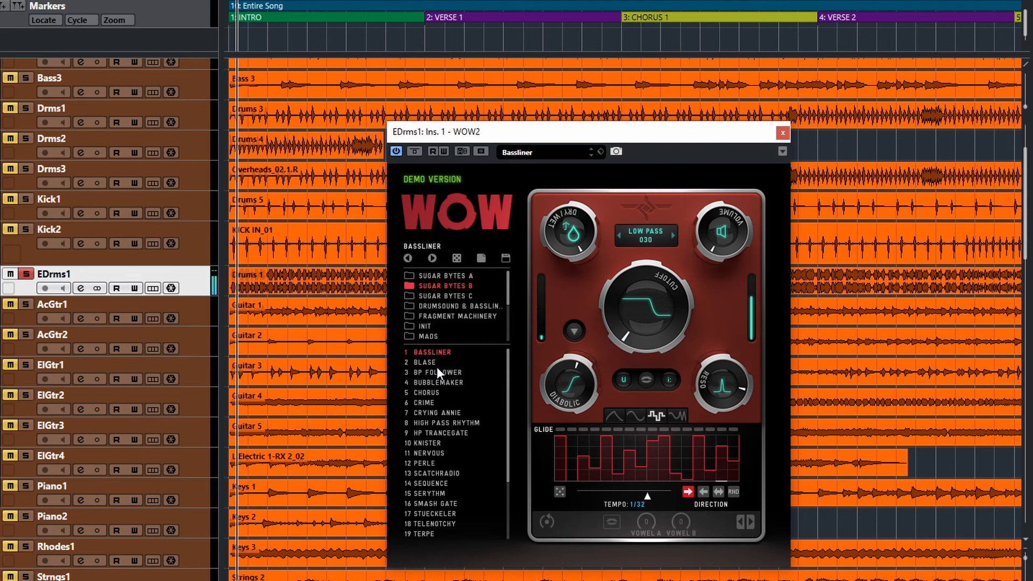
click(432, 363)
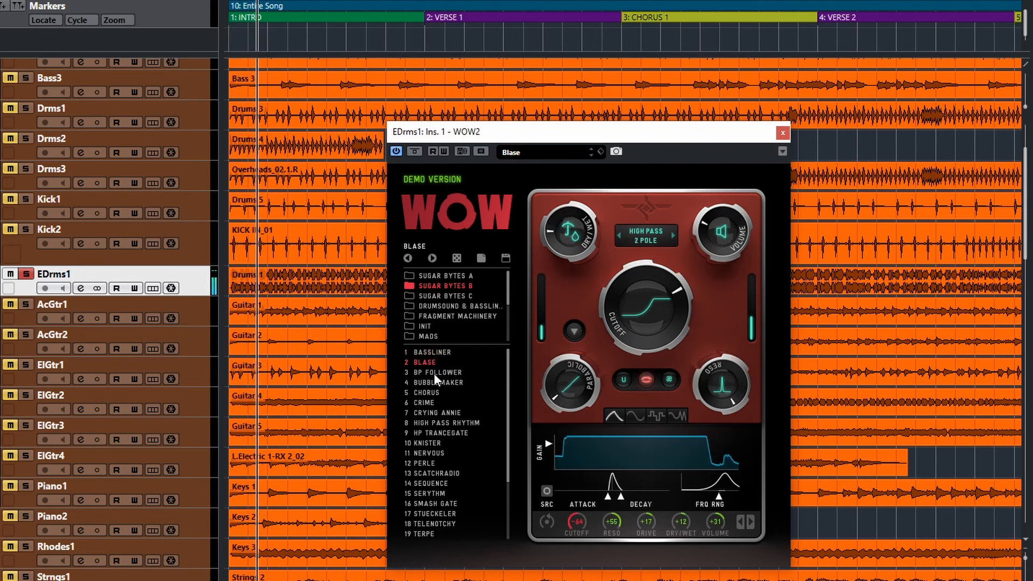
click(434, 373)
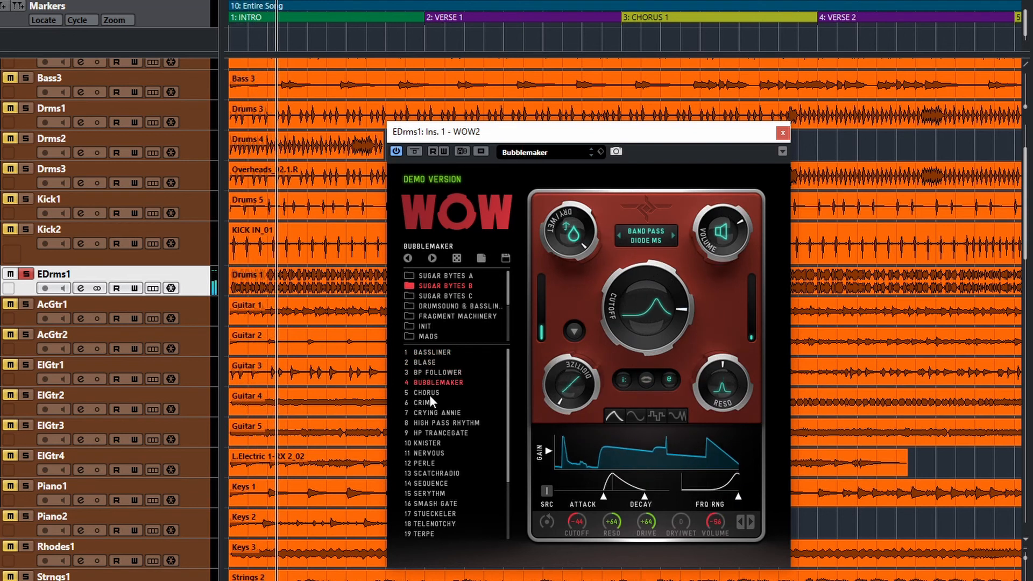
Step: Audition the presets Chorus and Nervous in Sugar Bytes B, and Classic Vowel in the Sugar Bytes C bank
click(429, 393)
click(435, 453)
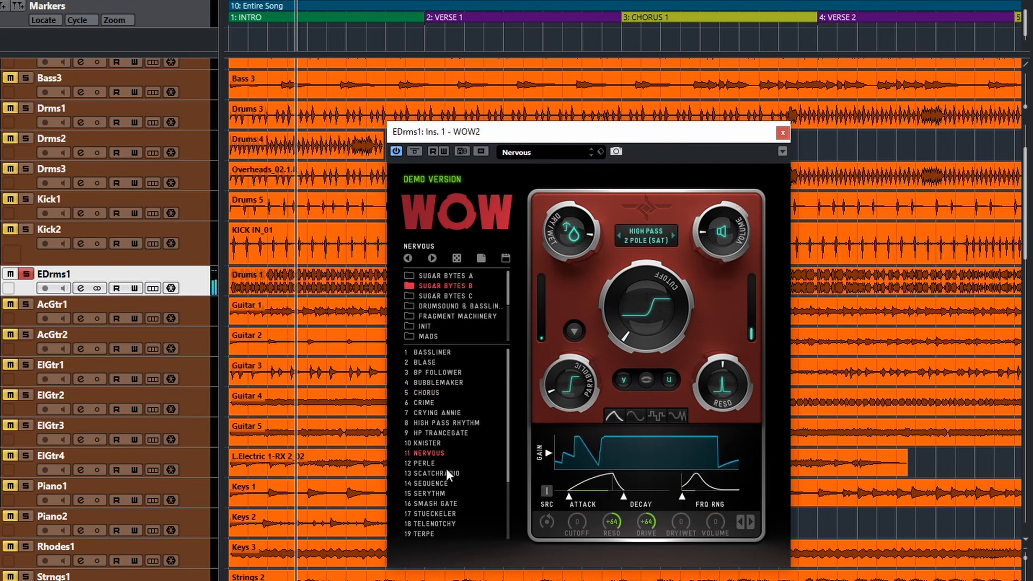
click(455, 295)
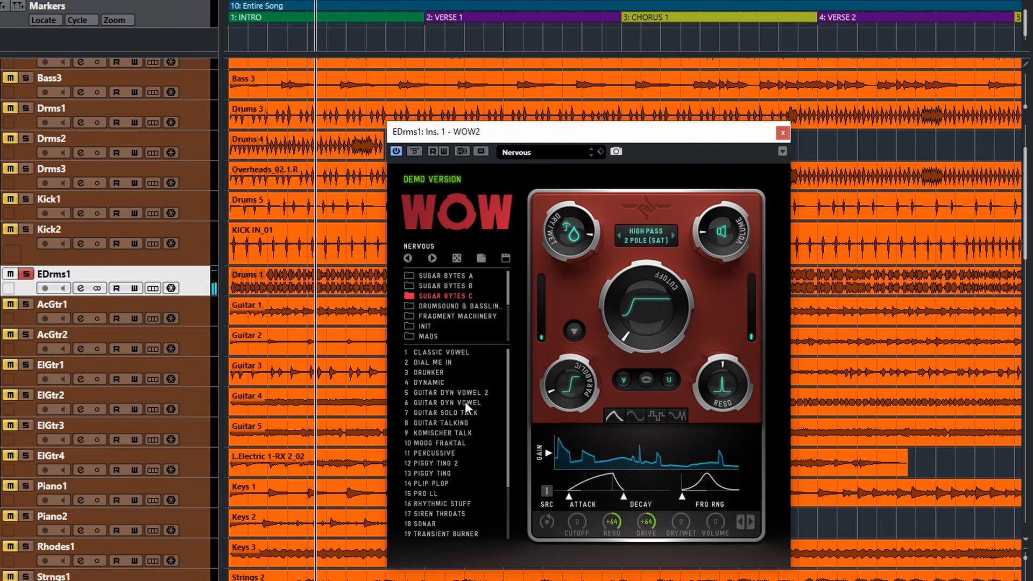
click(447, 352)
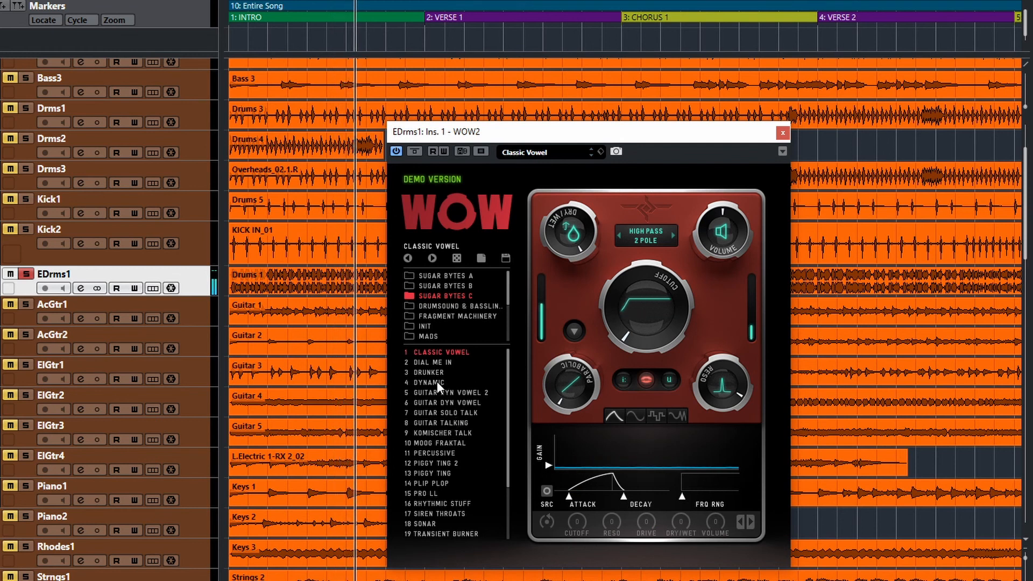
Step: Audition Transient Burner, UFO Generator, Vowel Crusher and Vowel of Fortune further down the Sugar Bytes C bank
scroll(451, 492, down, 2)
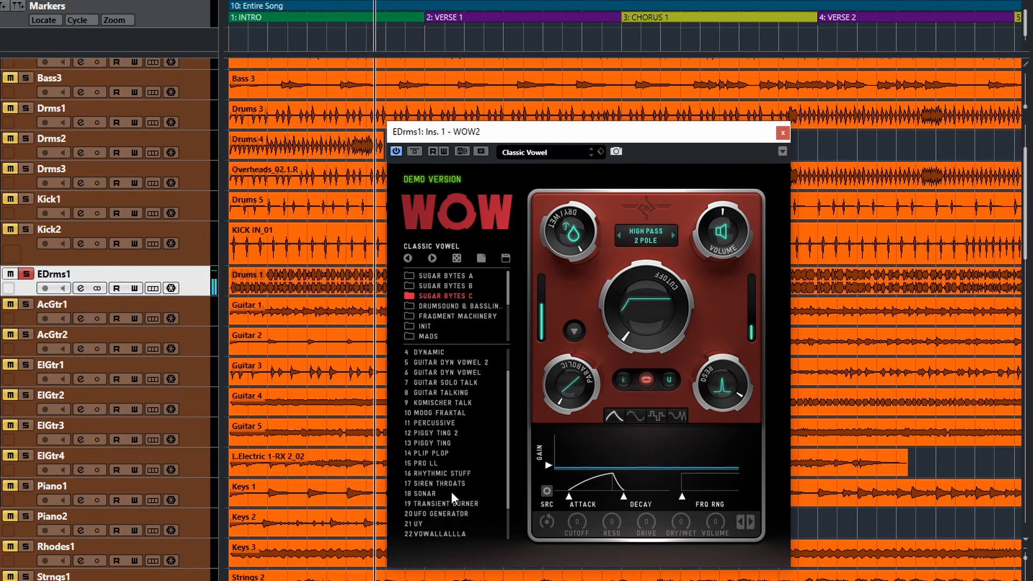
click(441, 475)
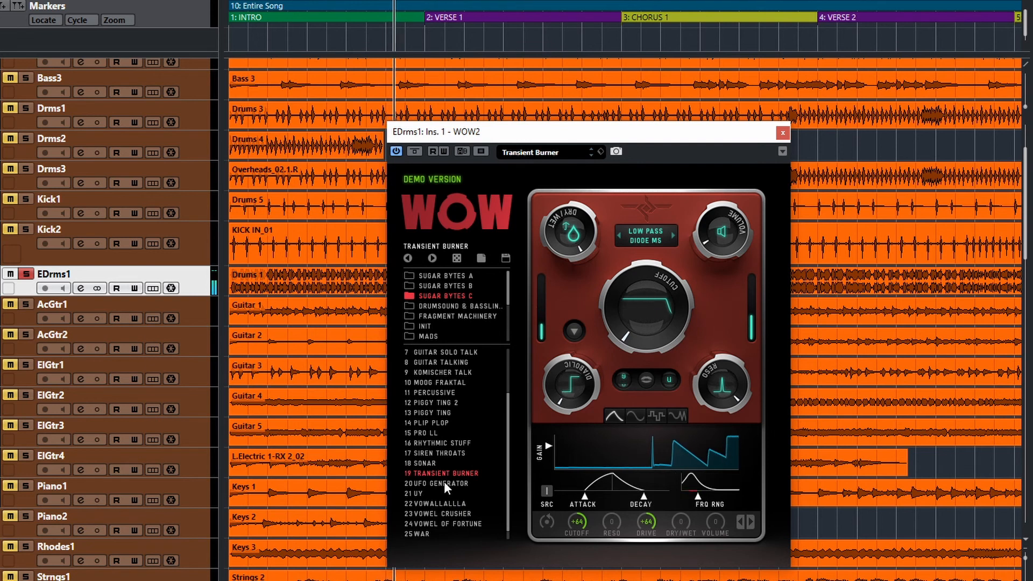
click(444, 483)
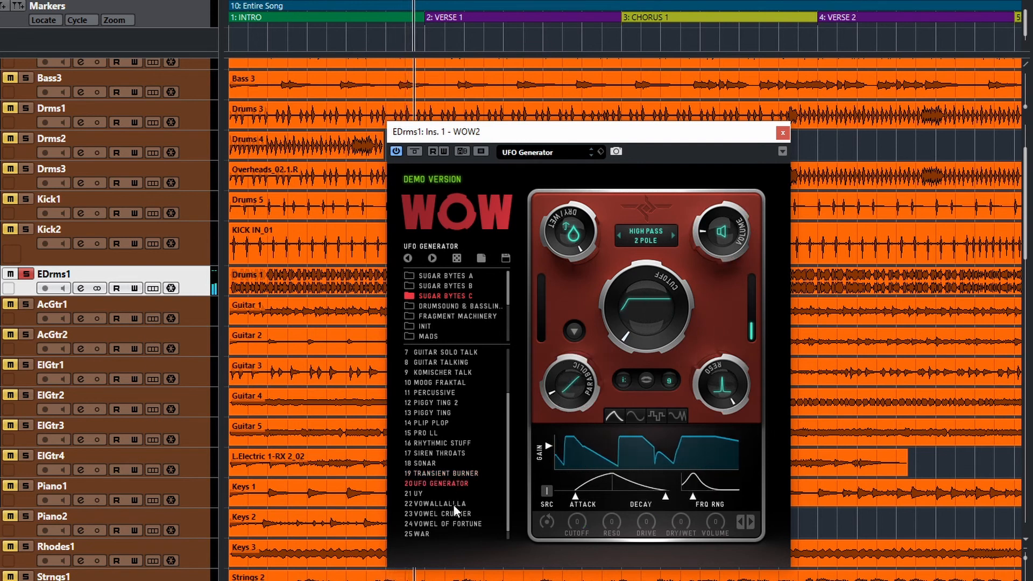
click(442, 514)
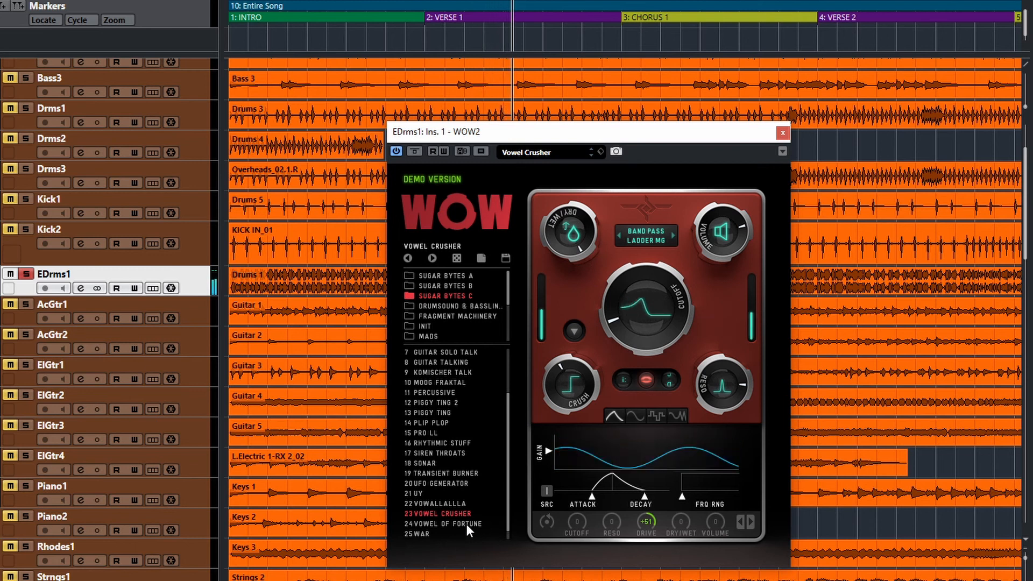
click(466, 524)
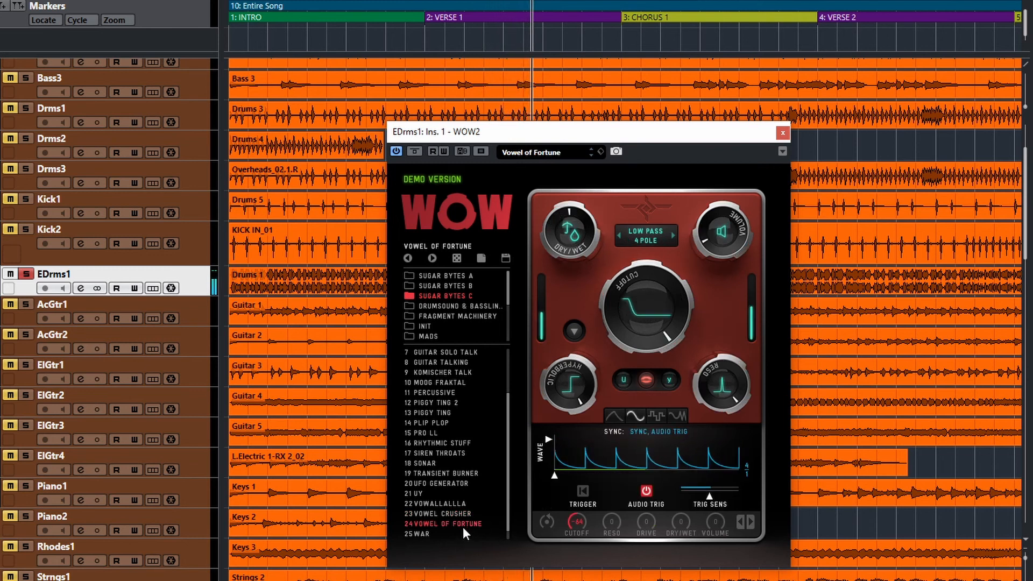
Step: Audition Arp Space Seq, Drums - Diablo, Drums - Odyssey Build, Deep Throat Press and Circuit Screamer Seq from the Drumsound & Bassline bank
click(446, 307)
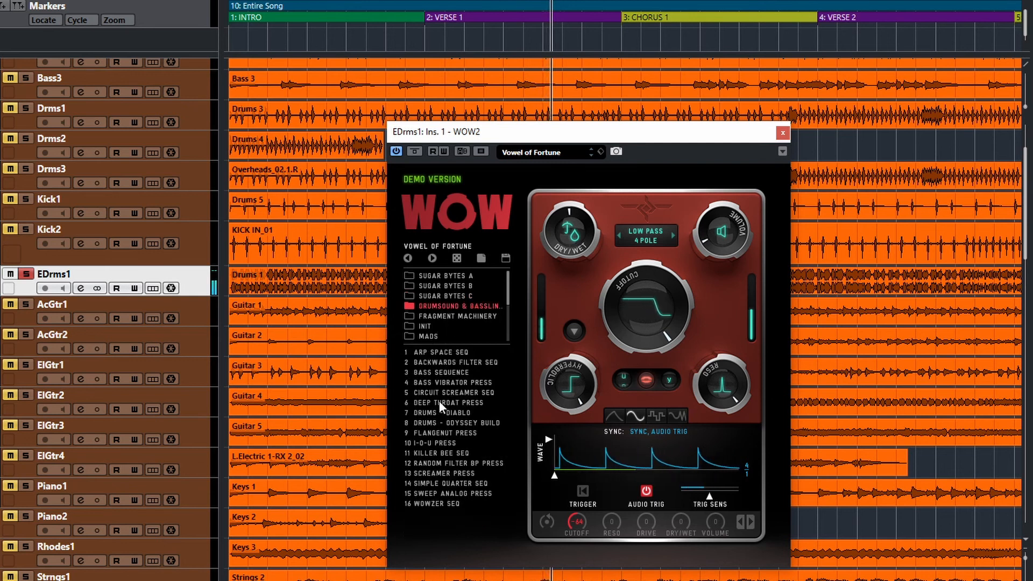
click(443, 352)
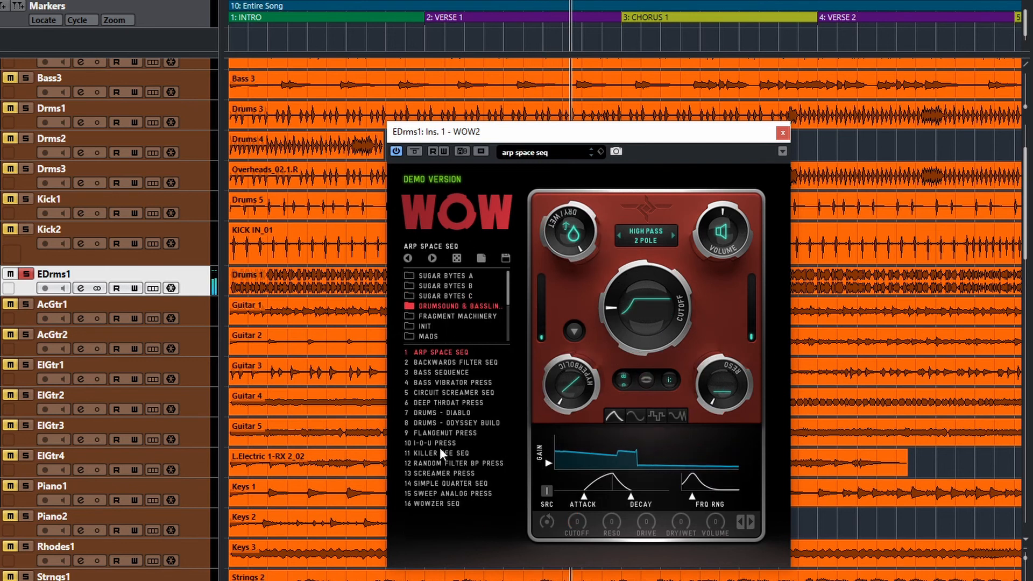
click(448, 417)
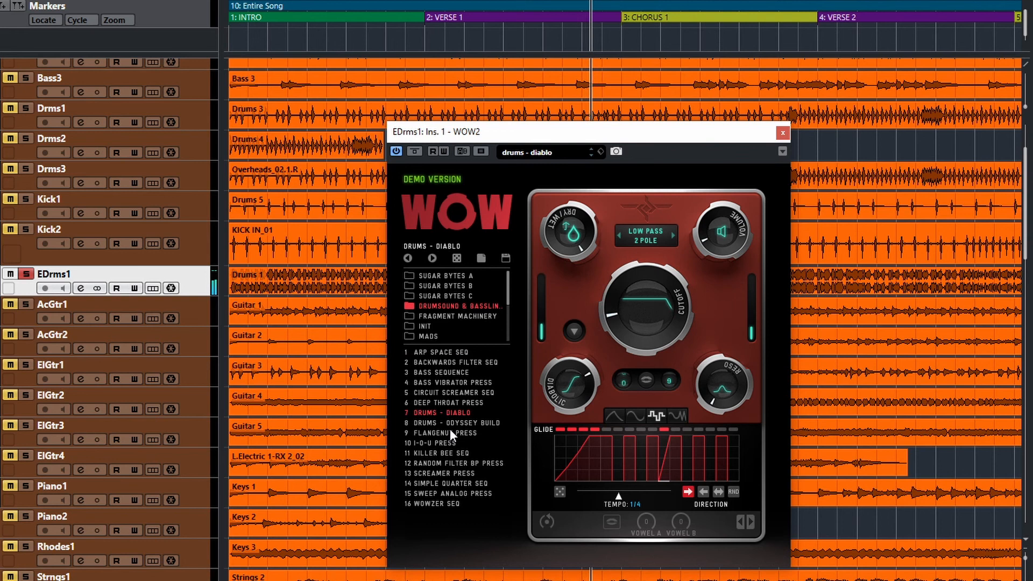
click(450, 423)
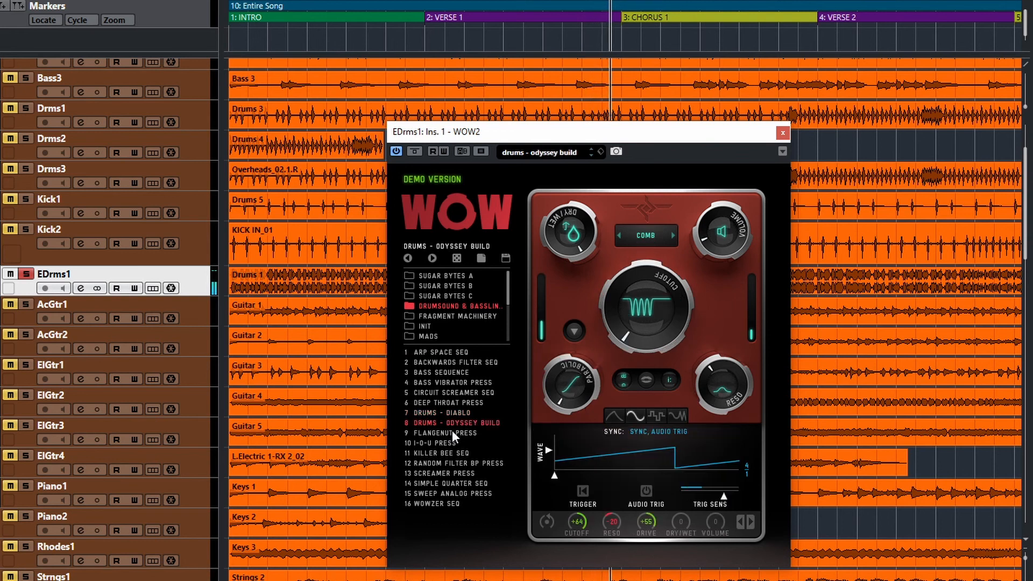
click(450, 404)
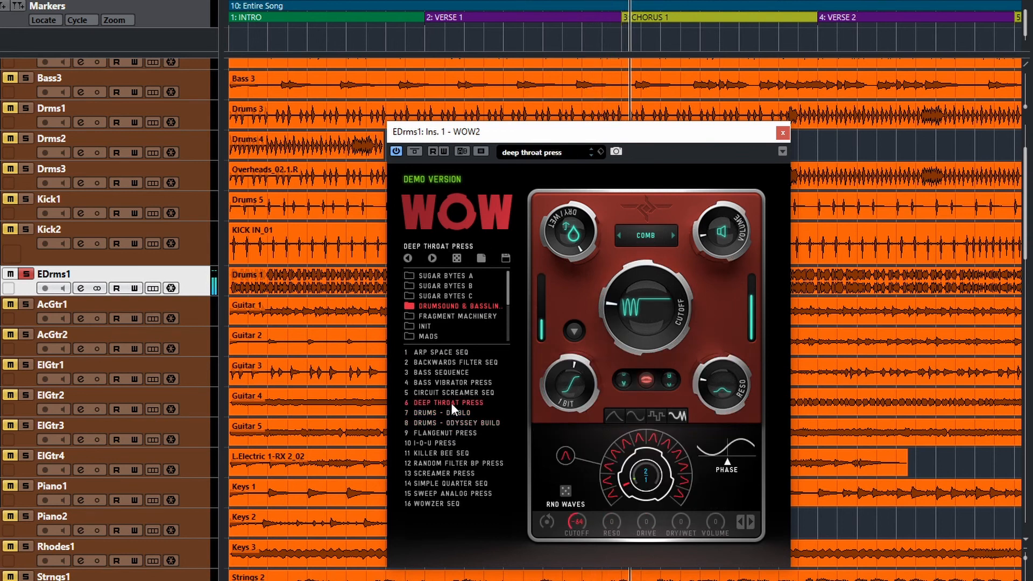
click(457, 393)
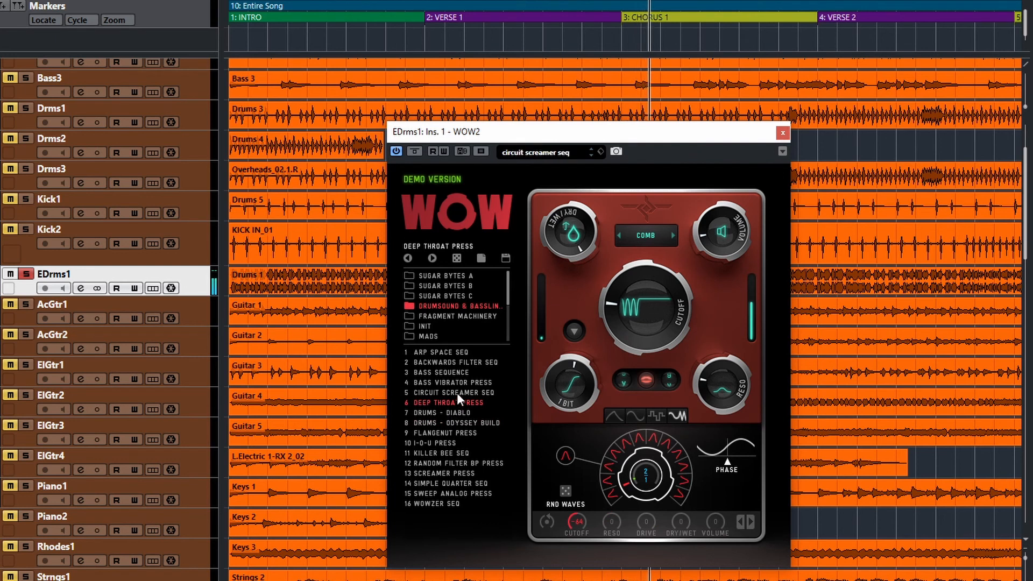
Step: Audition DefaultDesaster, DragMeDown, HeadCrush, GhostTown and RadioactiveNoise from the Fragment Machinery bank
click(457, 316)
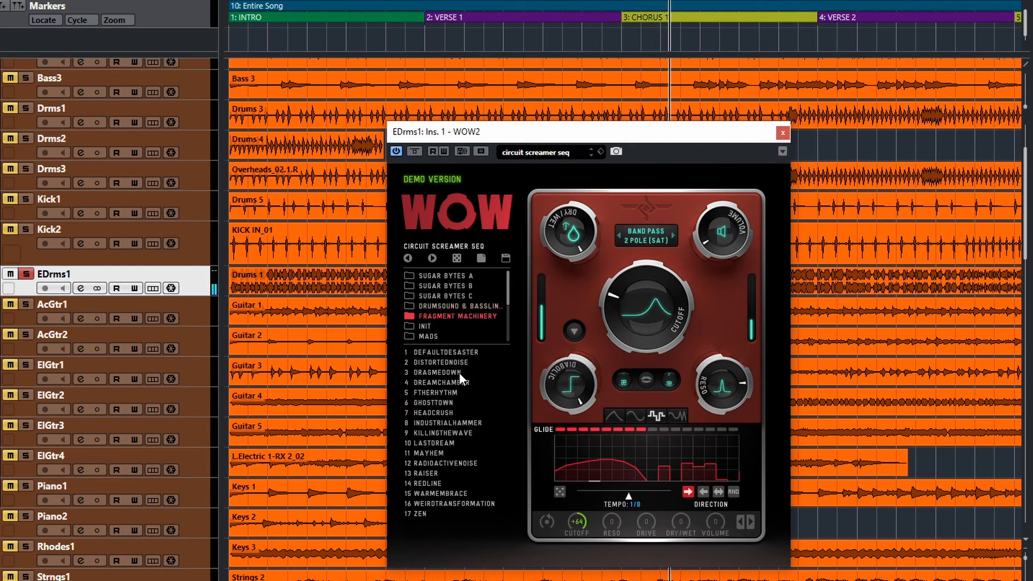
click(450, 351)
click(442, 373)
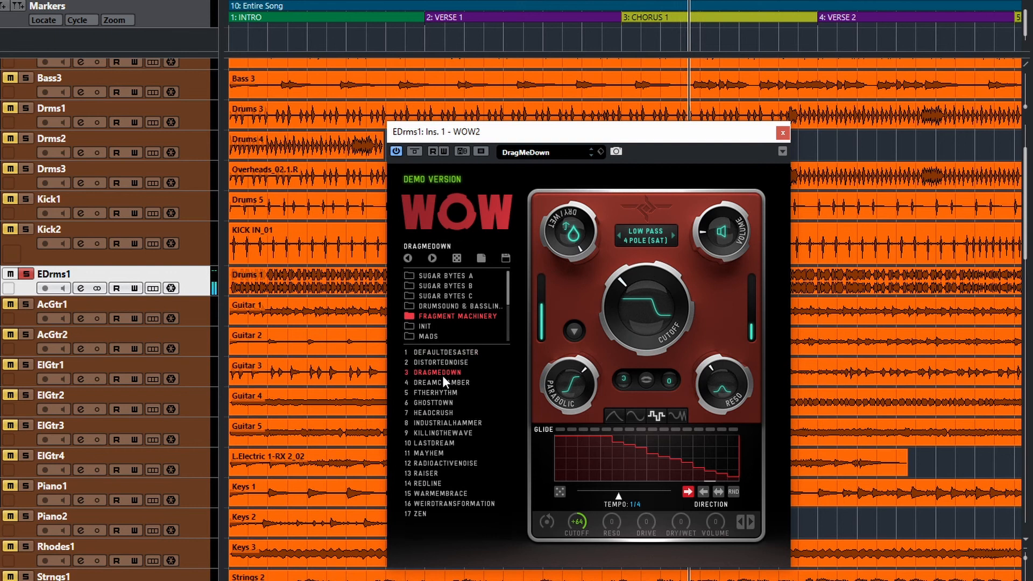
click(434, 412)
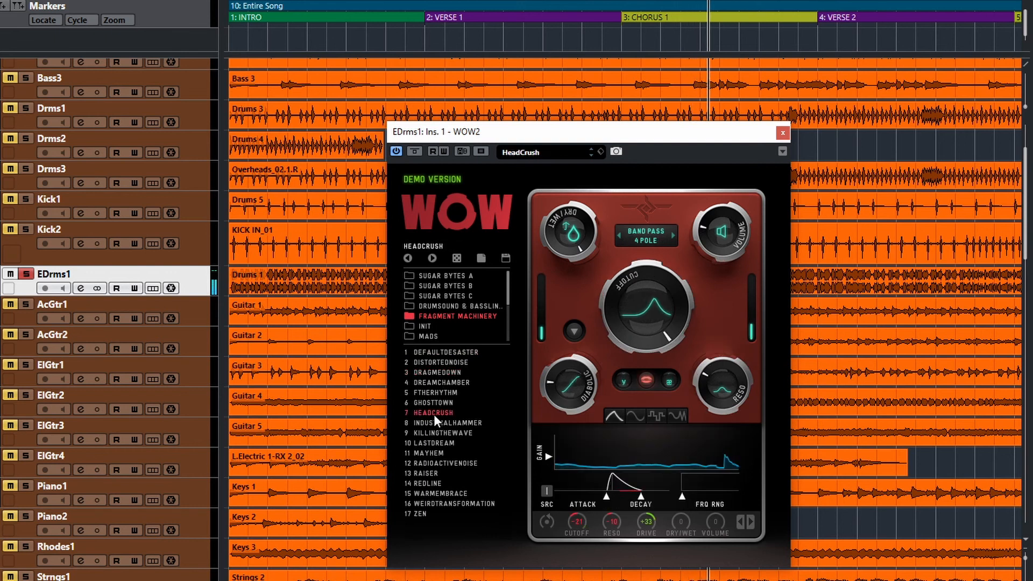
click(435, 403)
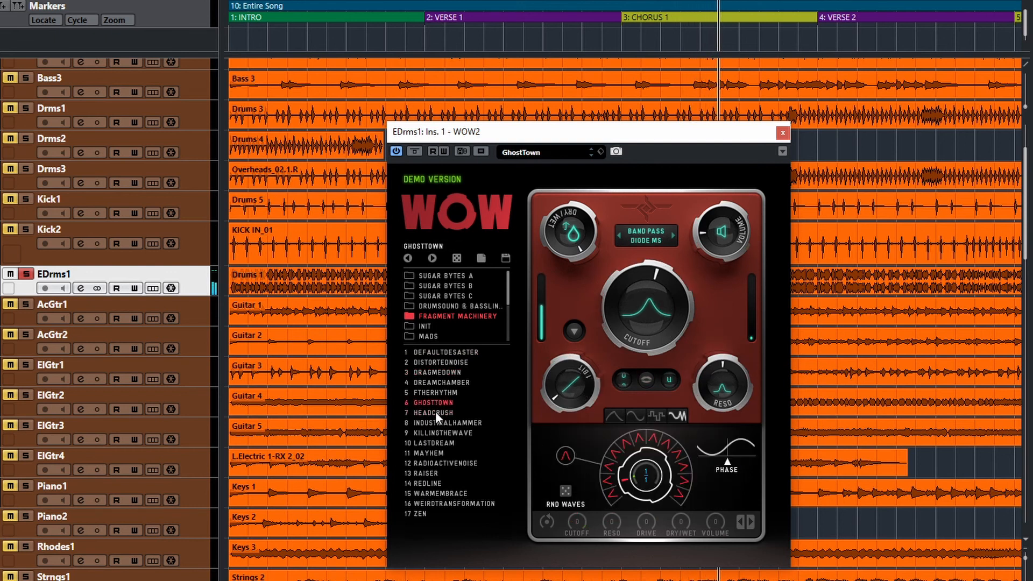
click(439, 463)
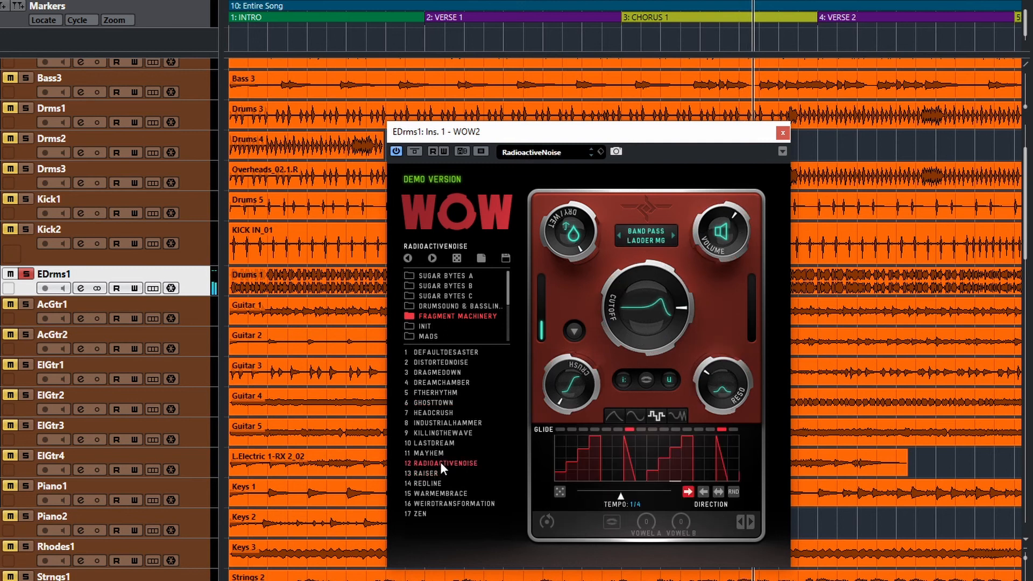
Step: Switch to the Mads bank and audition the presets Drum Clicker, Drumbrush and Sub Revival
click(429, 337)
click(437, 353)
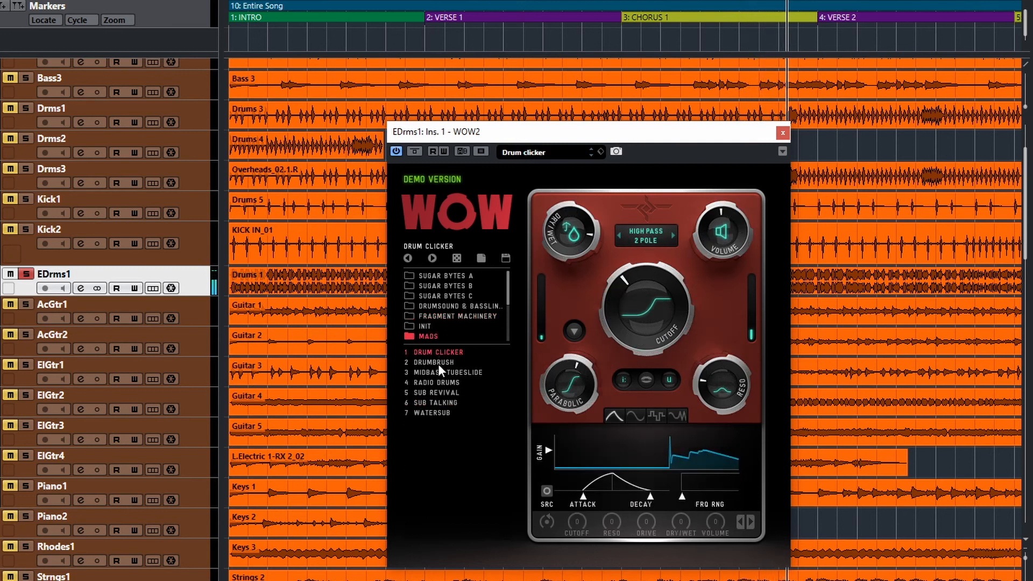
click(438, 363)
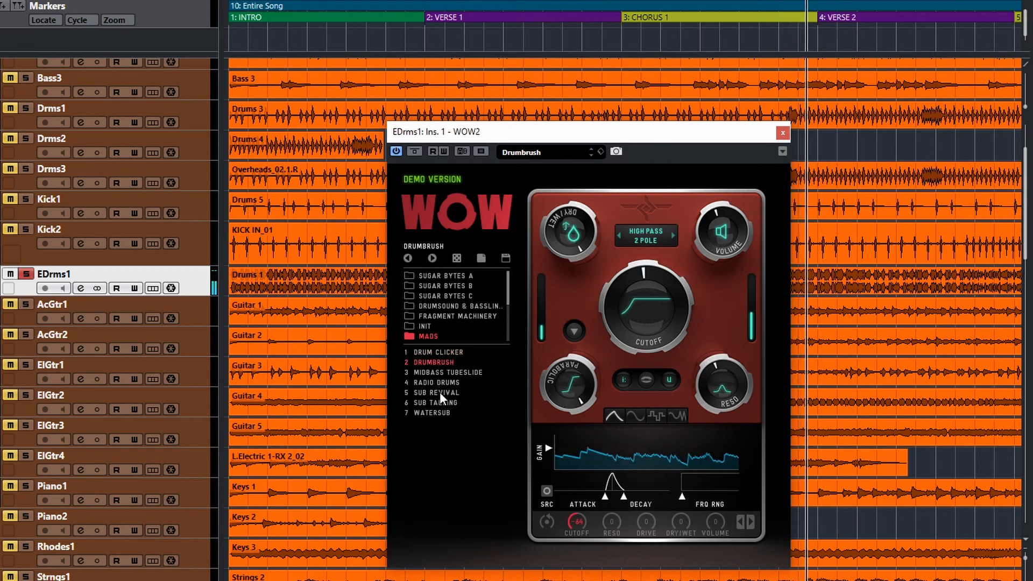
click(440, 392)
Step: Switch to the Mouseonmars bank and audition the presets Der Kessel Kocht and Nail Polish
scroll(473, 320, down, 5)
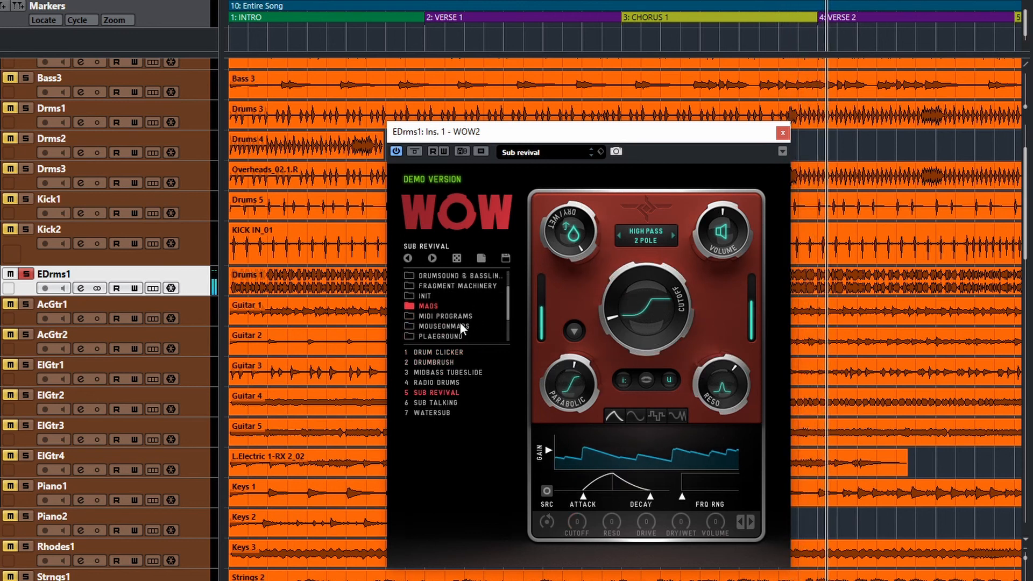
click(456, 306)
click(441, 373)
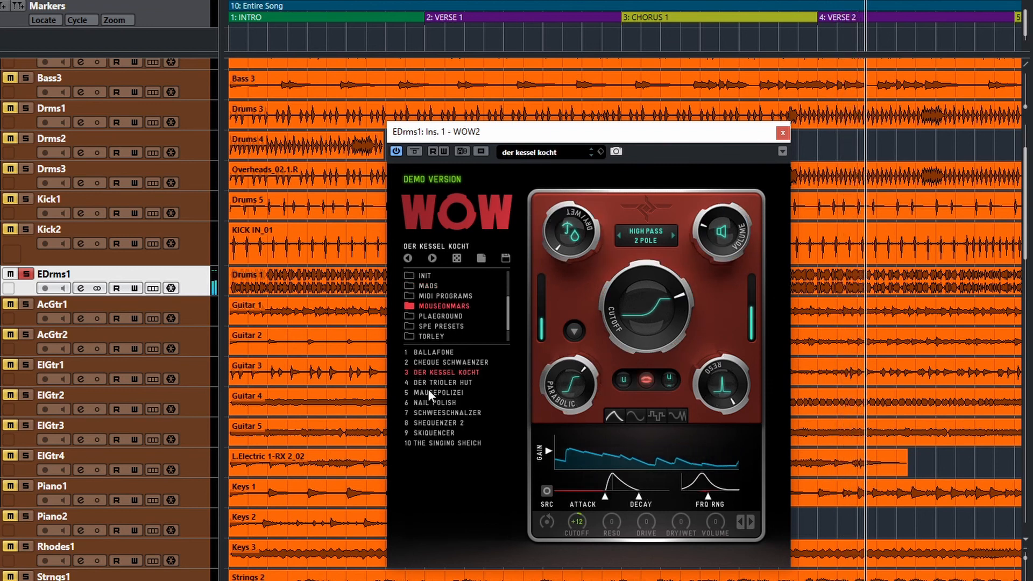
click(445, 402)
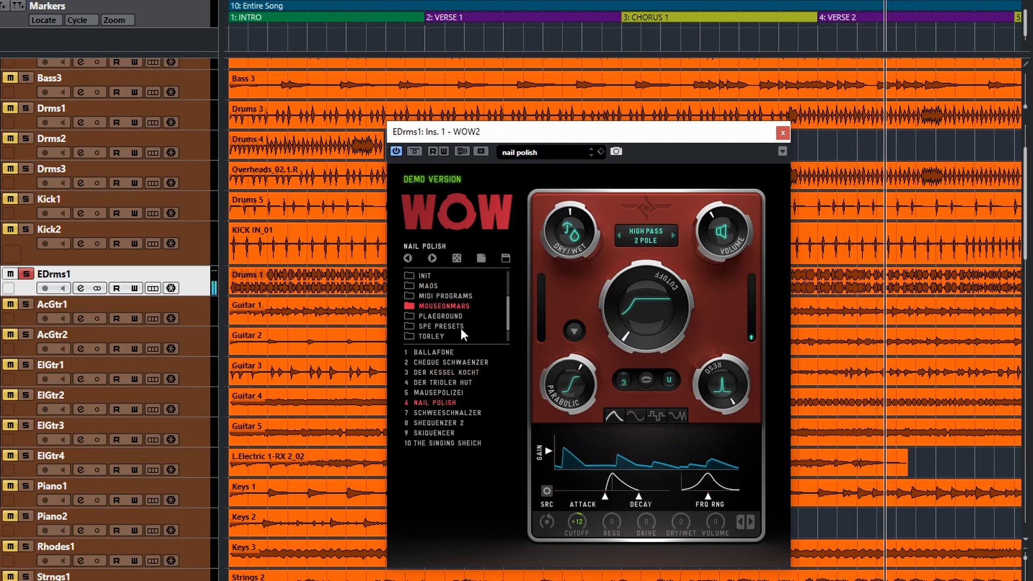
Step: Audition Analog Power of Comb from the Plaeground bank, and Chirp Robotic and Distortion Waves from the Torley bank
click(453, 316)
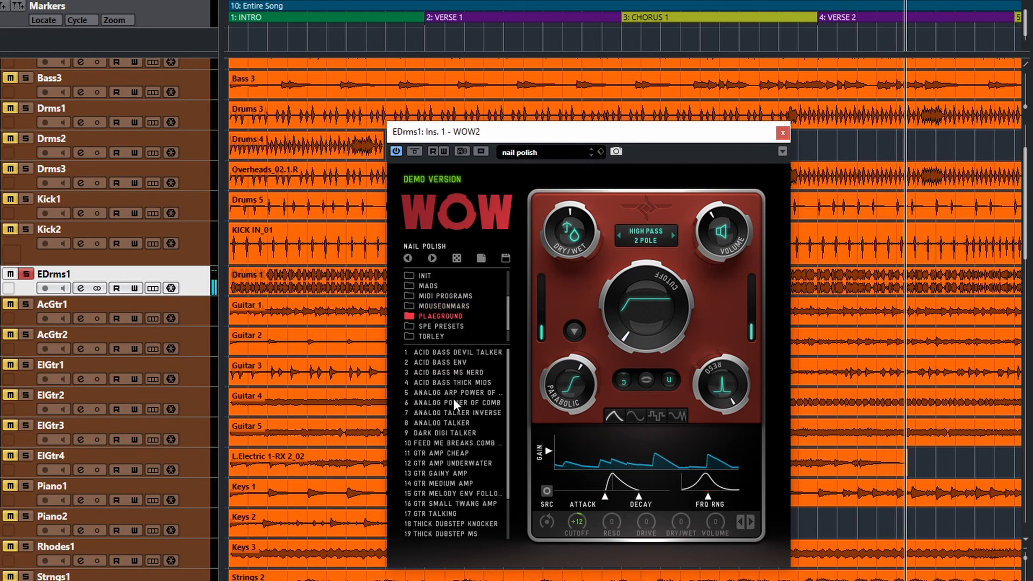
click(455, 402)
click(437, 336)
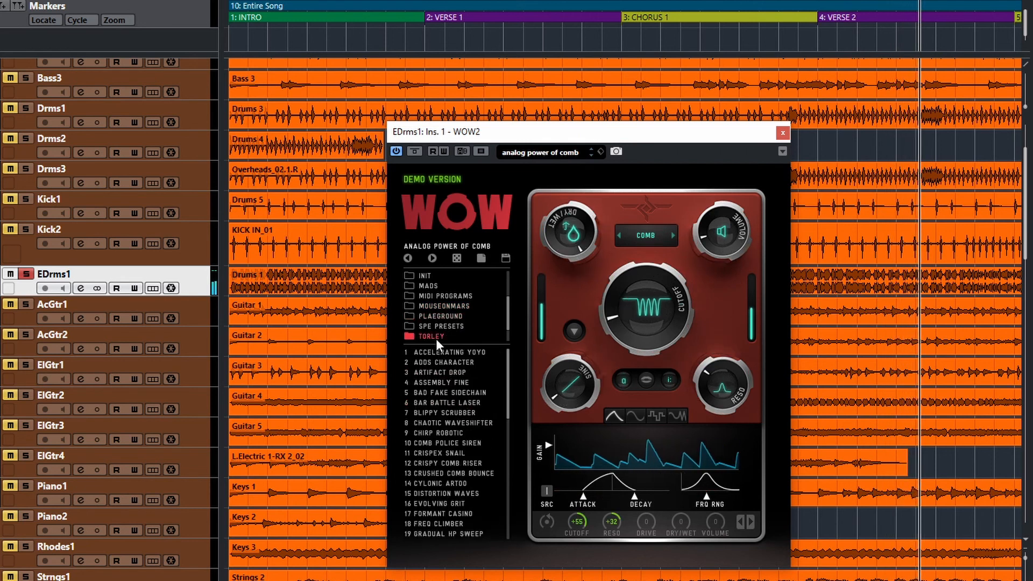
click(445, 433)
click(473, 494)
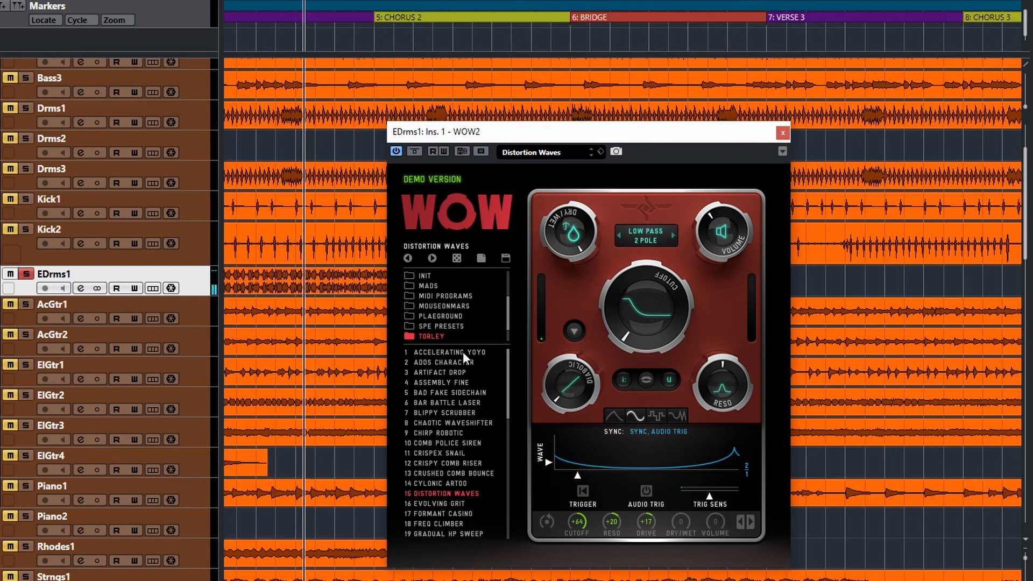
Step: Load randomly chosen presets from across all banks eight times in a row, listening to each one
click(454, 257)
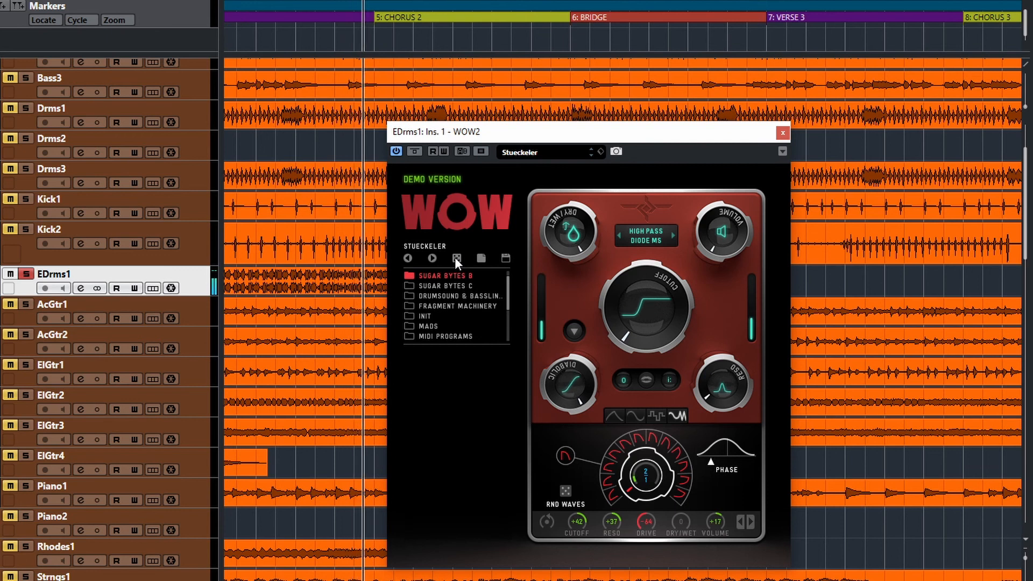
click(454, 257)
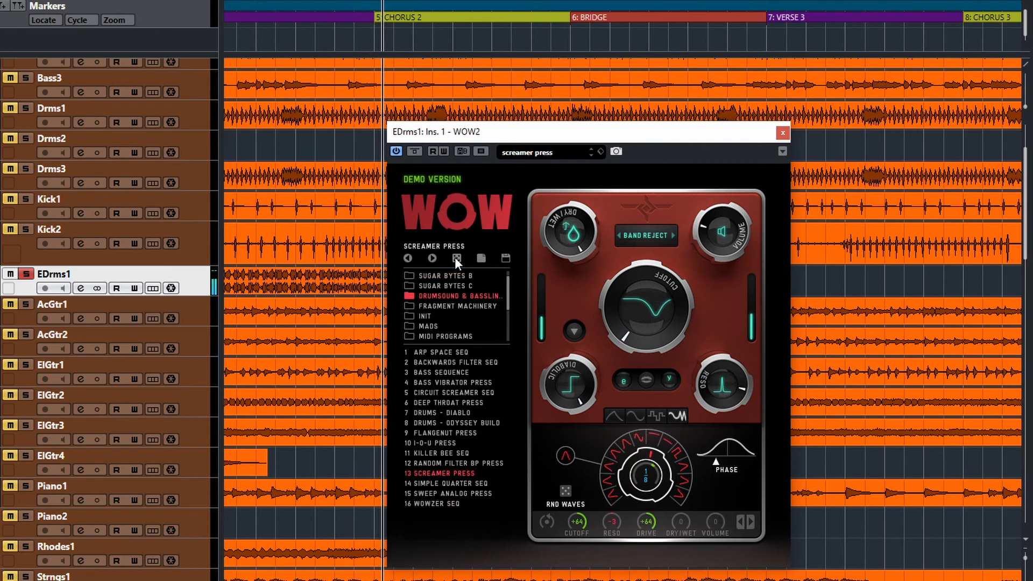
click(454, 257)
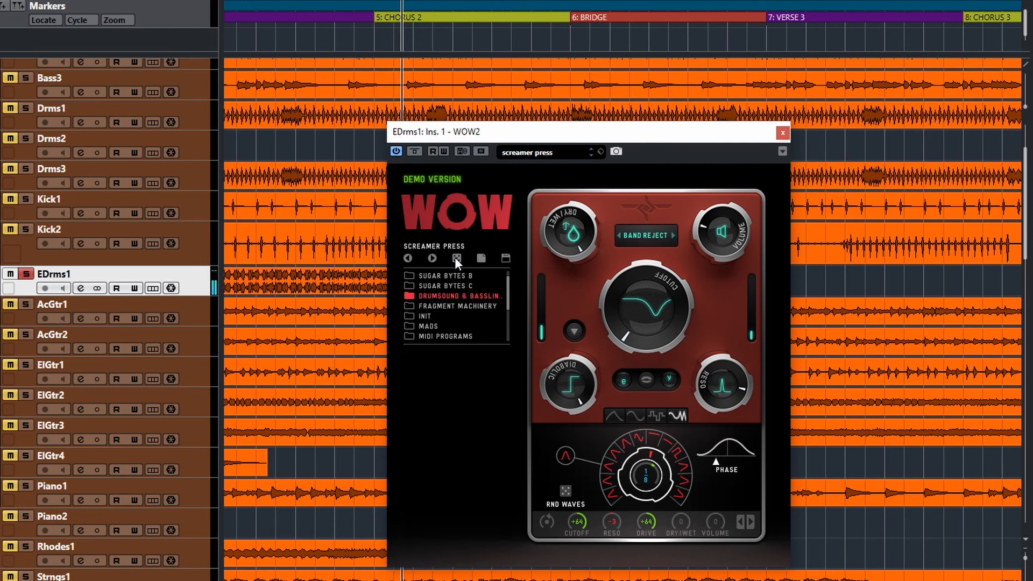
click(454, 258)
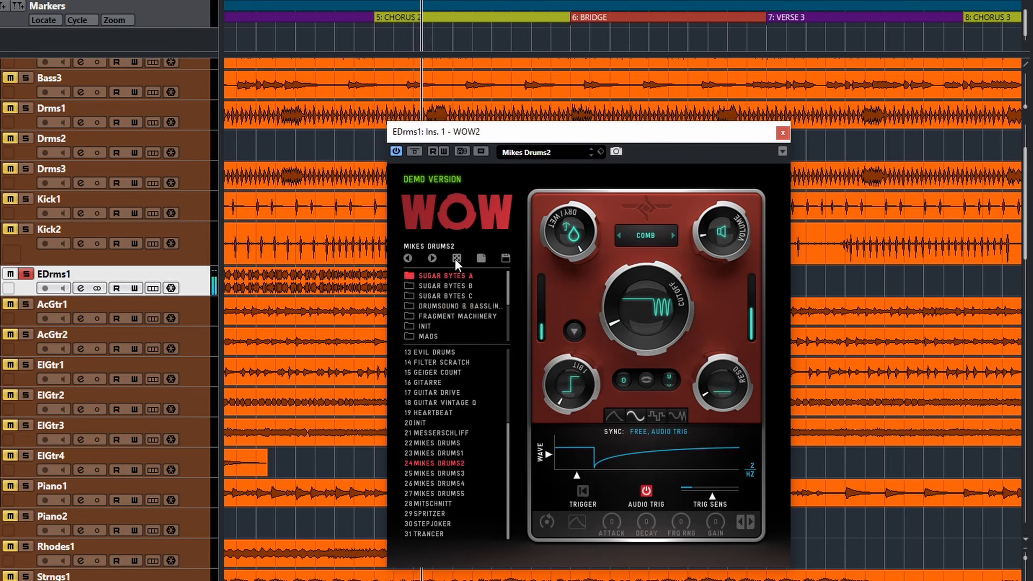
click(454, 258)
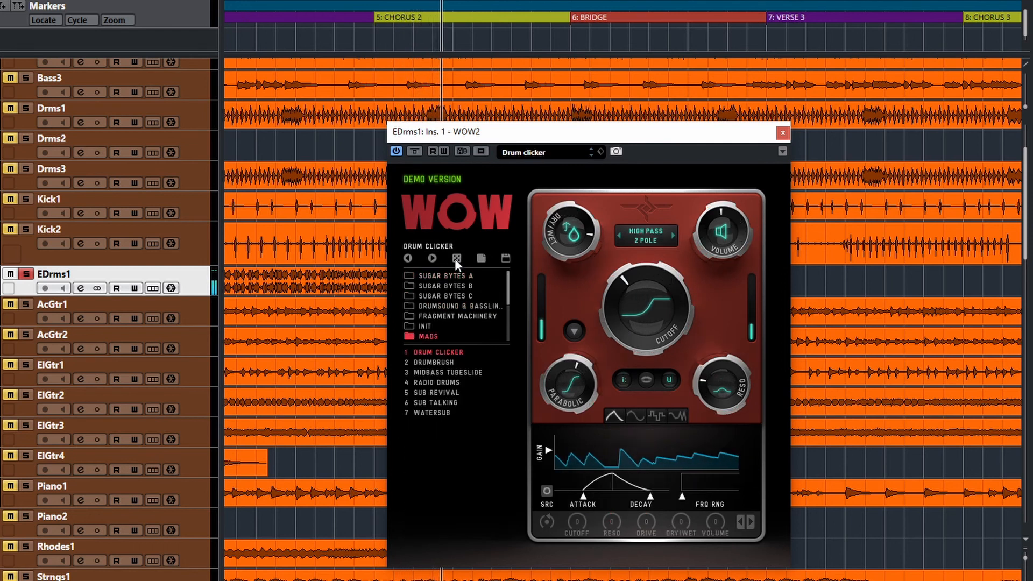
click(454, 258)
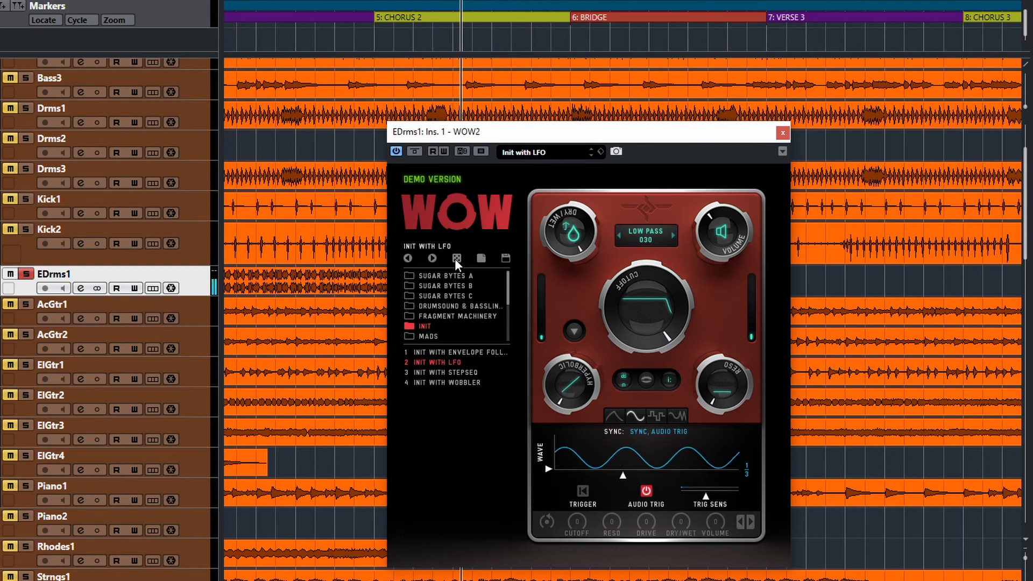
click(454, 258)
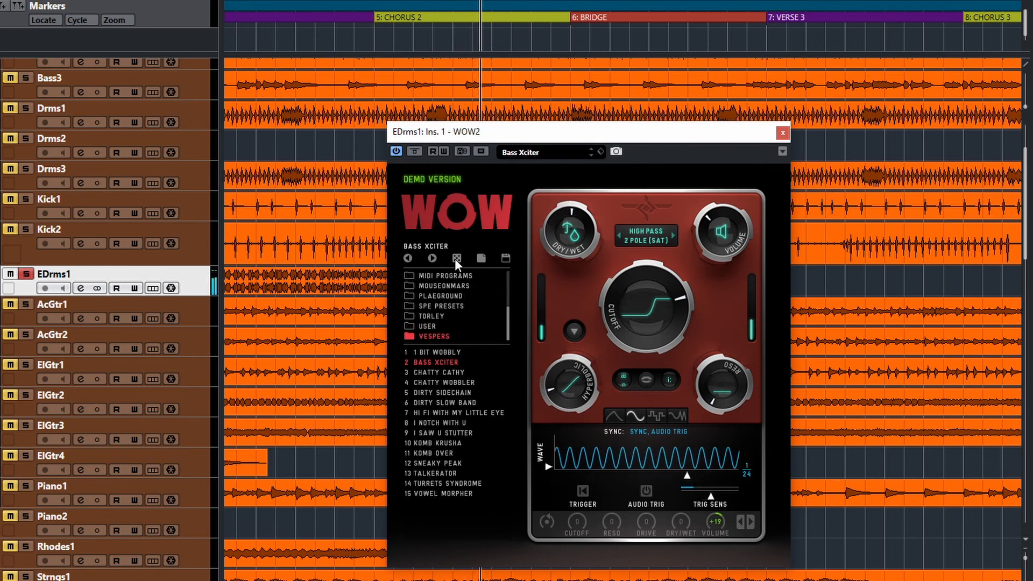
click(454, 258)
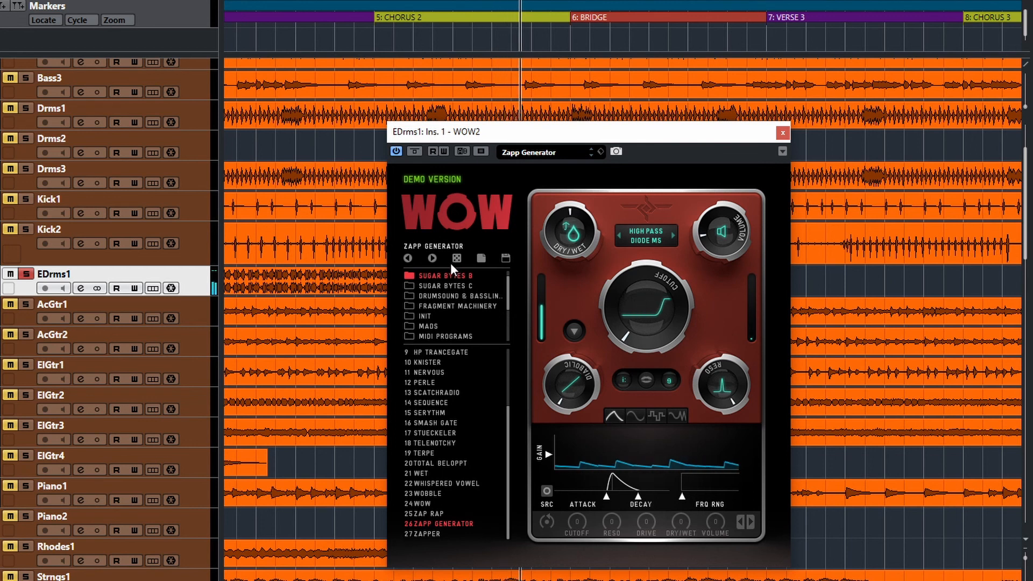
Step: Audition six more randomly chosen WOW2 presets on the drum track and stop playback
click(456, 259)
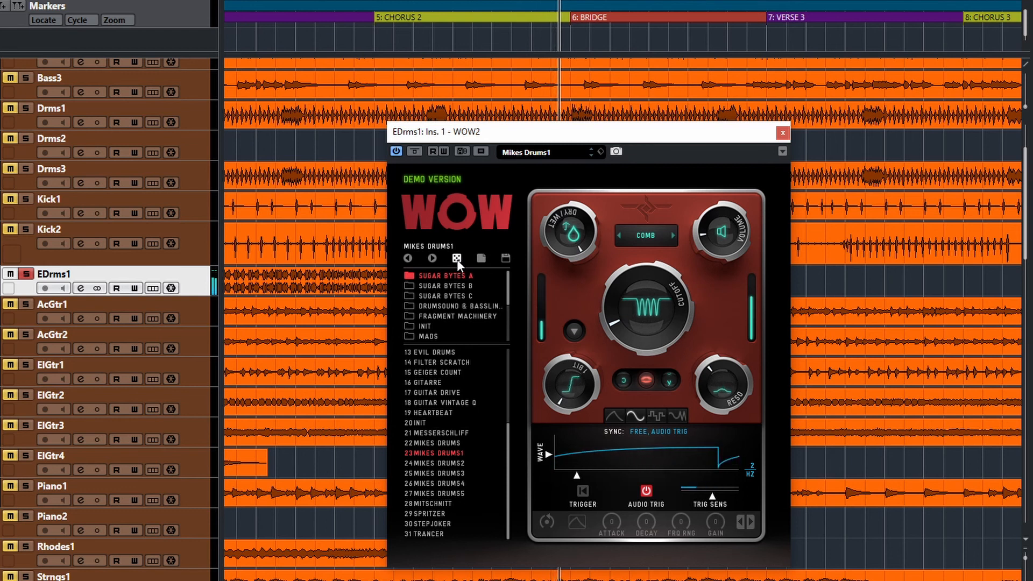
click(457, 259)
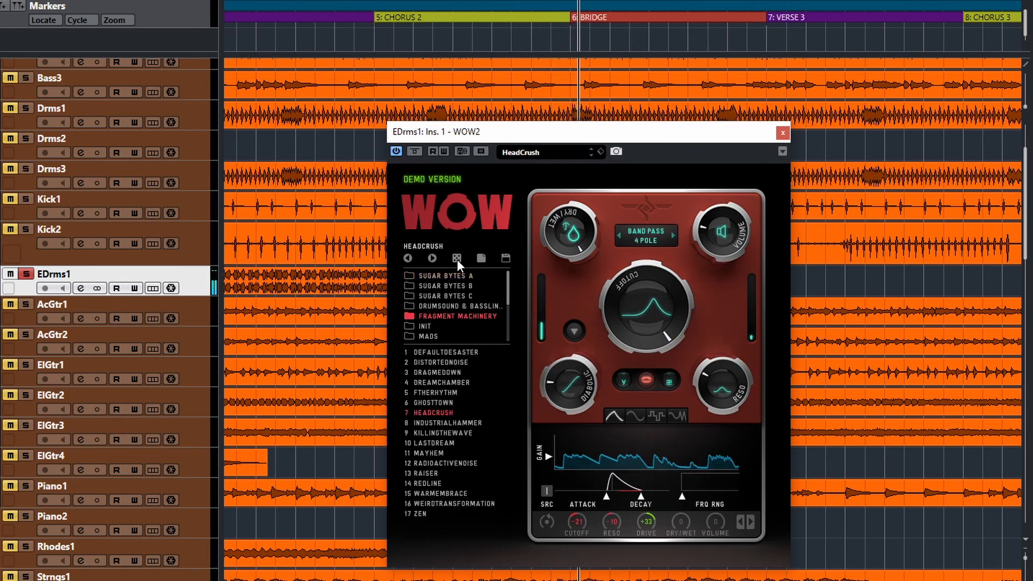
click(457, 259)
click(457, 259)
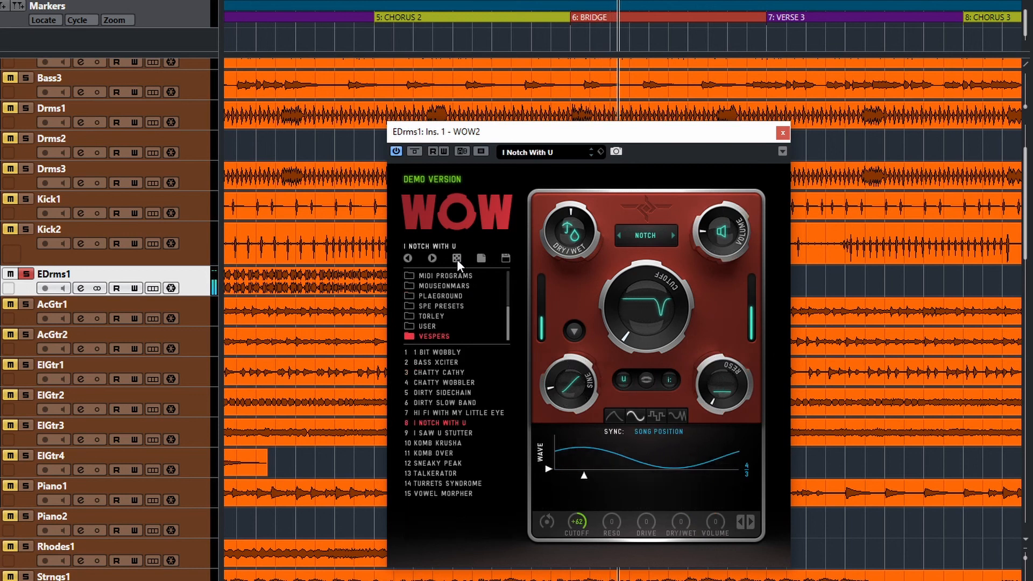
click(457, 259)
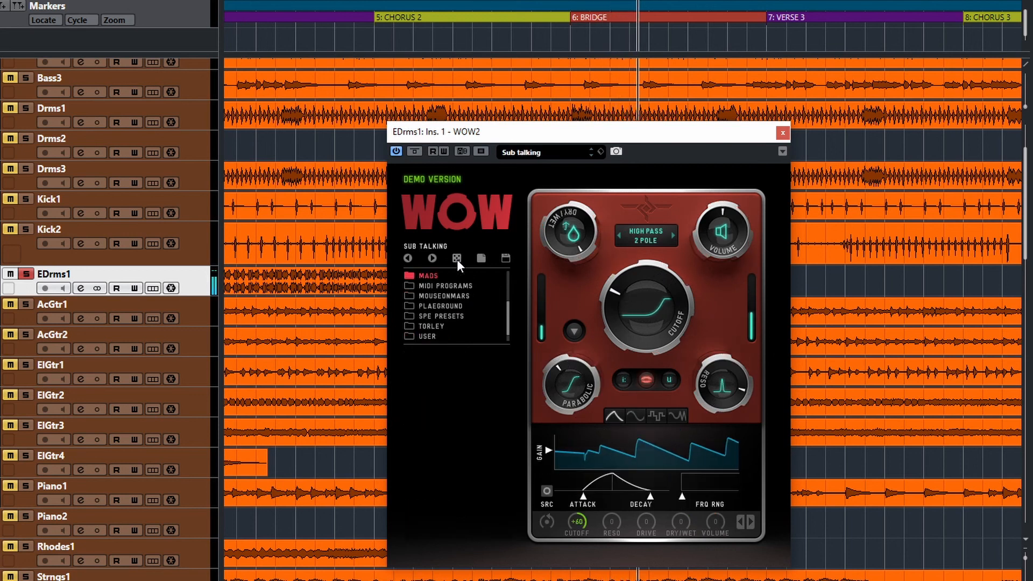
click(457, 260)
key(space)
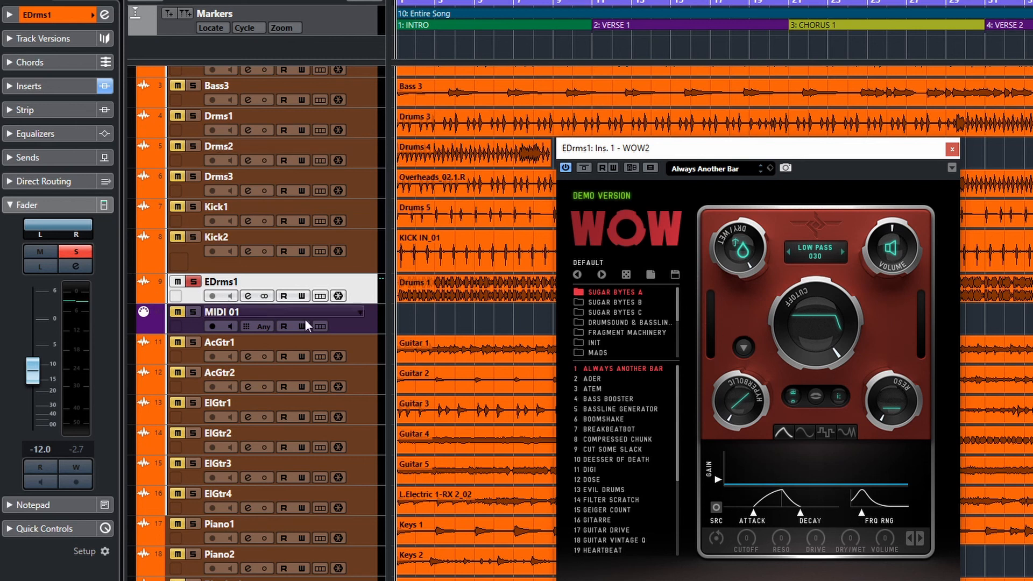
Step: Select the MIDI 01 track, keep Lightpad Block as its input and route its output to EDrms1: Ins. 1. WOW2 - MIDI In
click(347, 326)
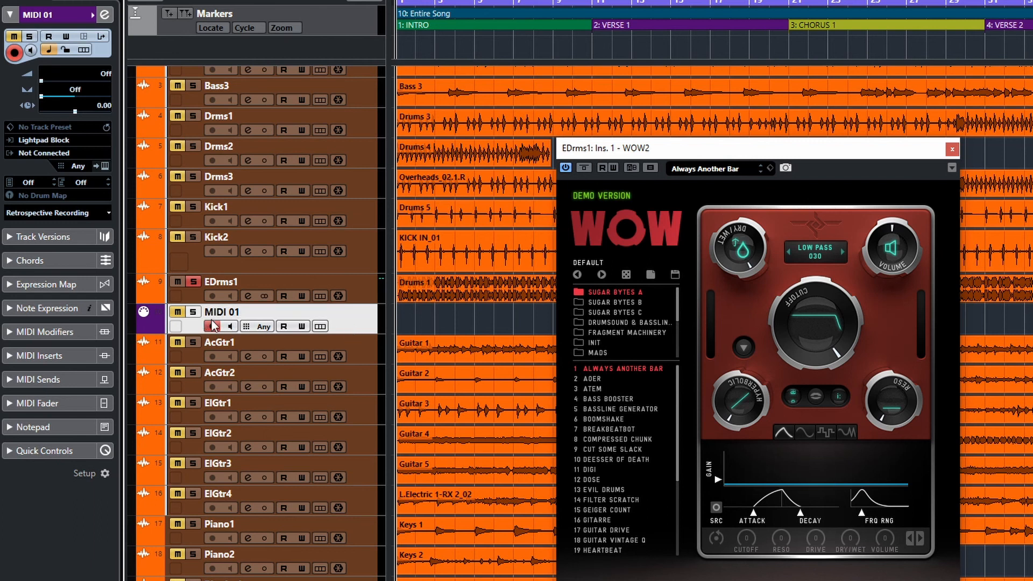
click(43, 141)
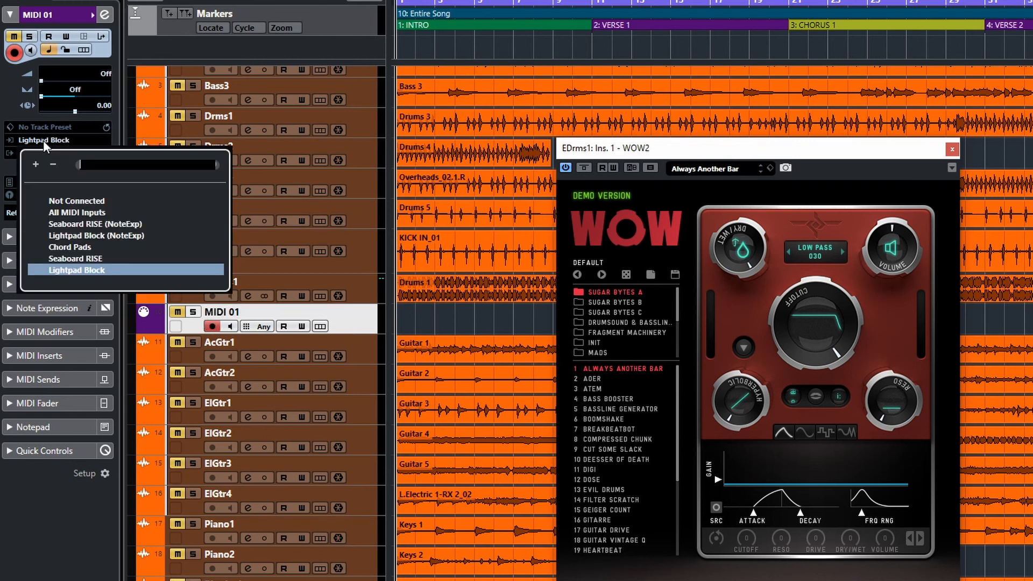
click(43, 140)
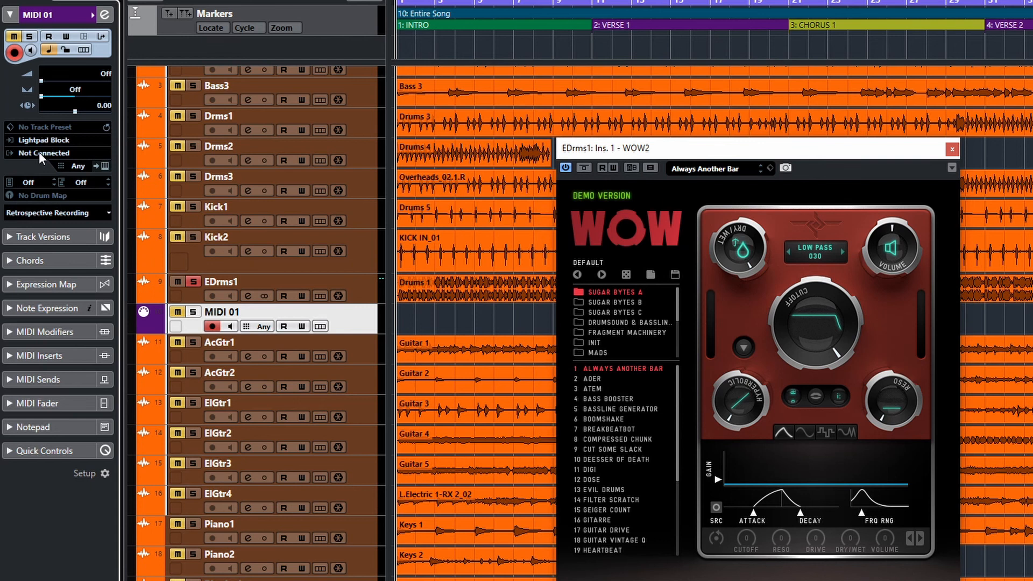
click(39, 151)
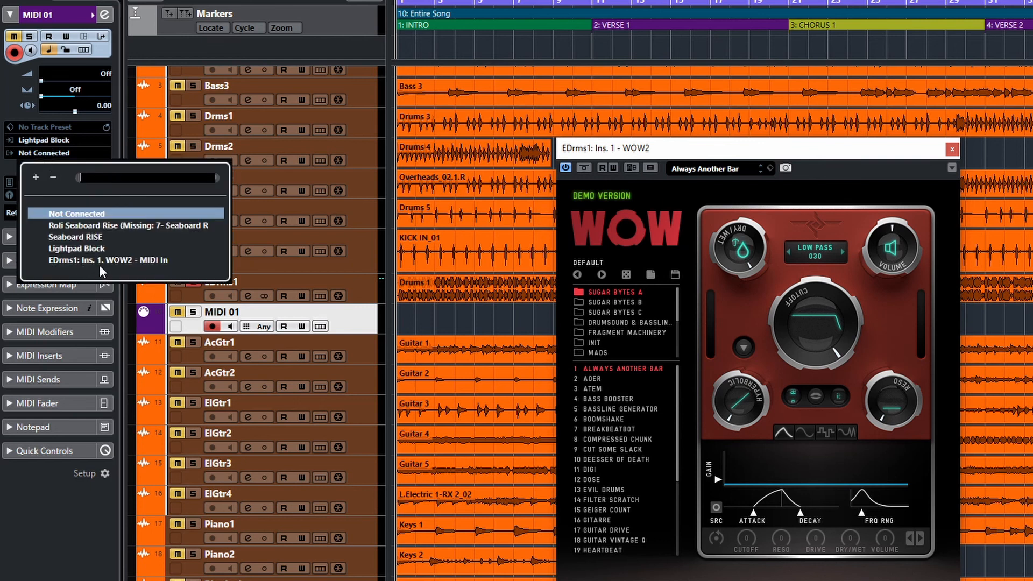
click(105, 260)
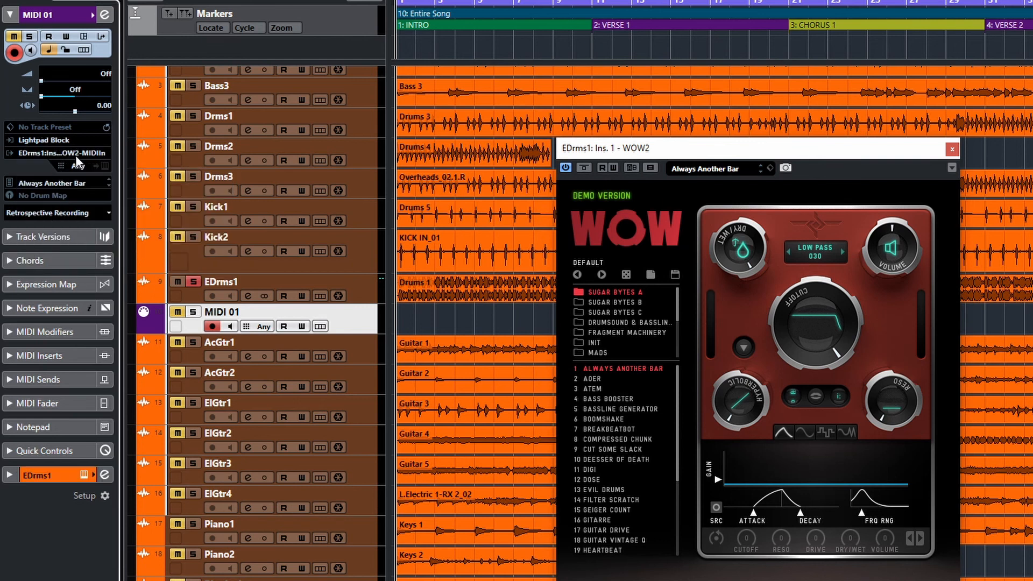
Step: Move the WOW2 window slightly, play the drum track to hear the cutoff controlled over MIDI, and stop playback
drag(693, 154, 698, 148)
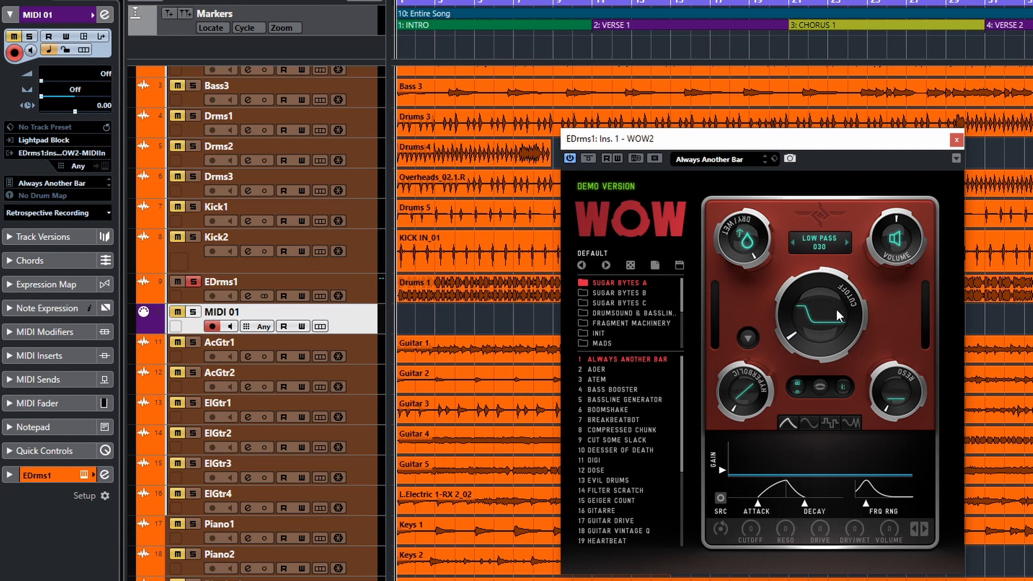
key(space)
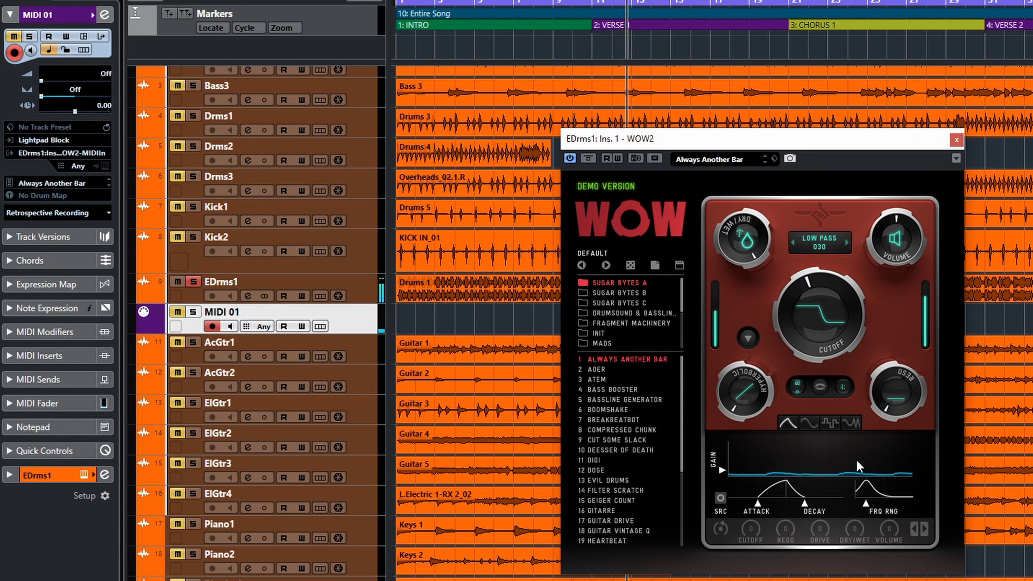
key(space)
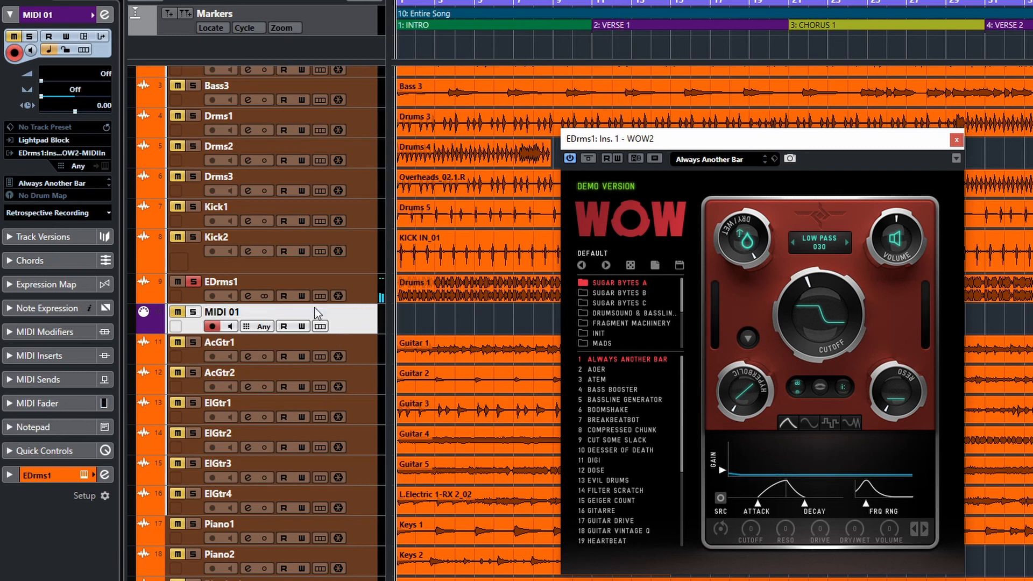